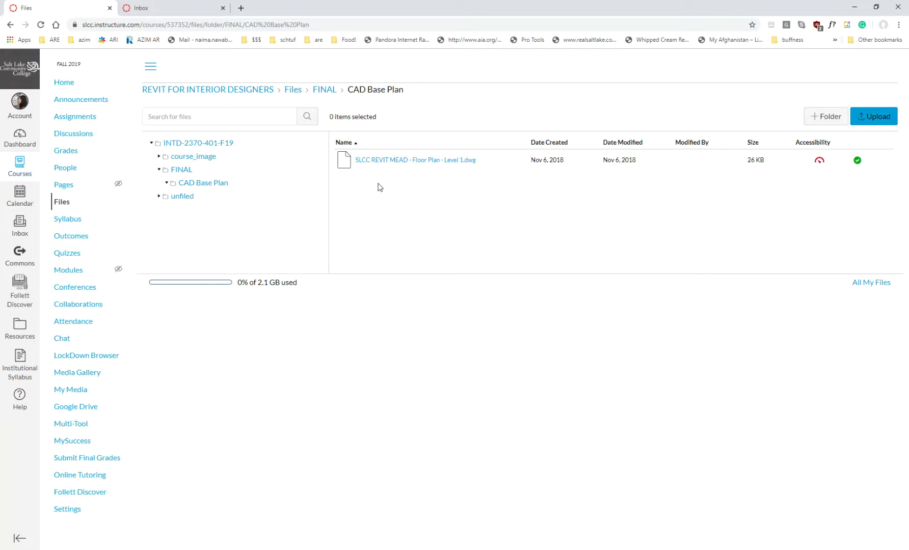
Start saving the SLCC REVIT MEAD floor plan DWG and create a FINAL PROJECT folder inside the desktop's REVIT INTD 2370 F19 folder.
right_click(428, 166)
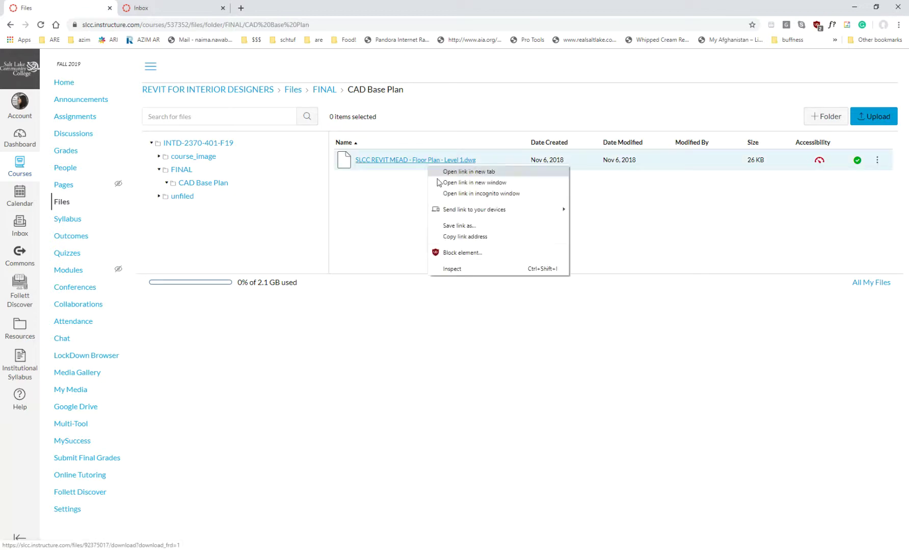
click(458, 226)
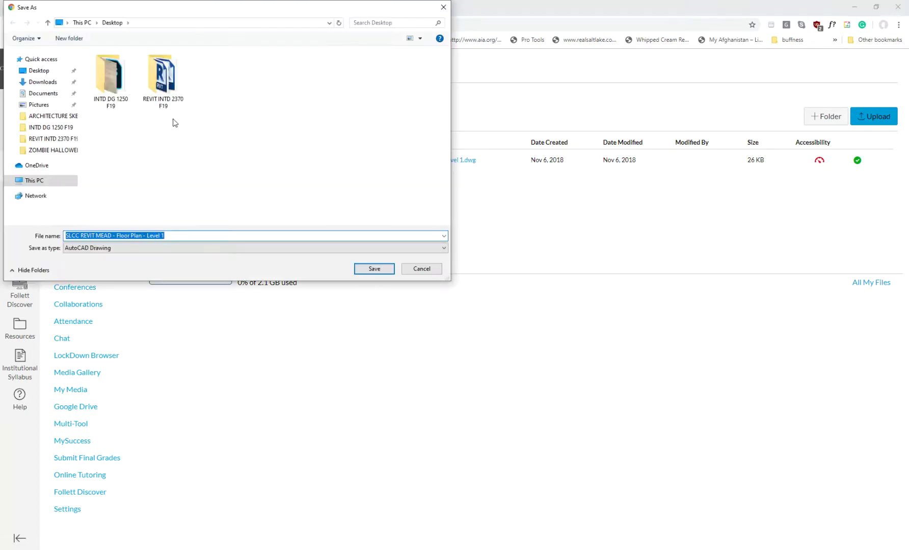
double_click(169, 84)
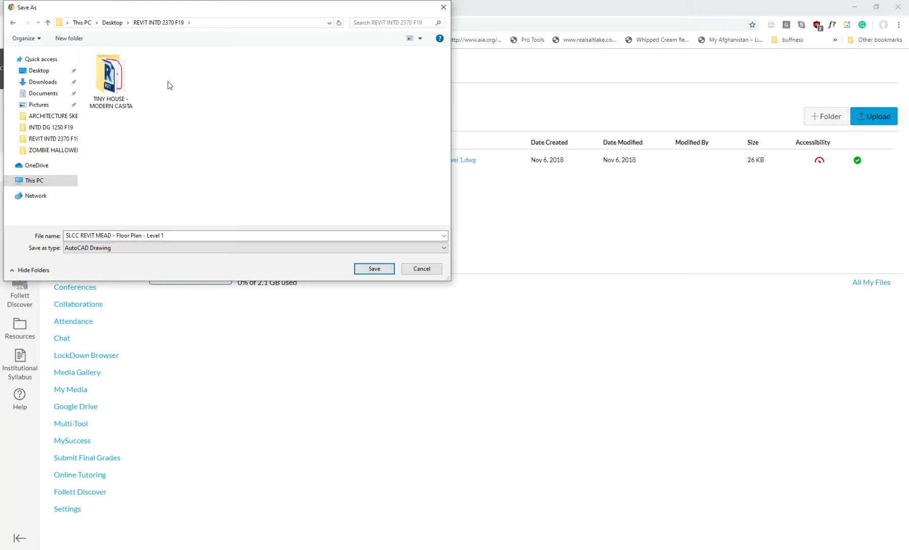
right_click(226, 84)
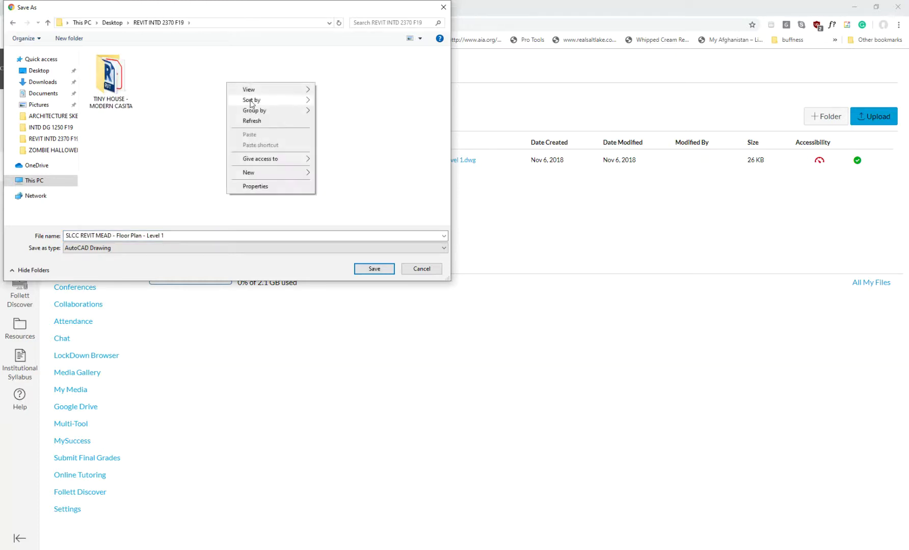
mouse_move(264, 172)
click(357, 176)
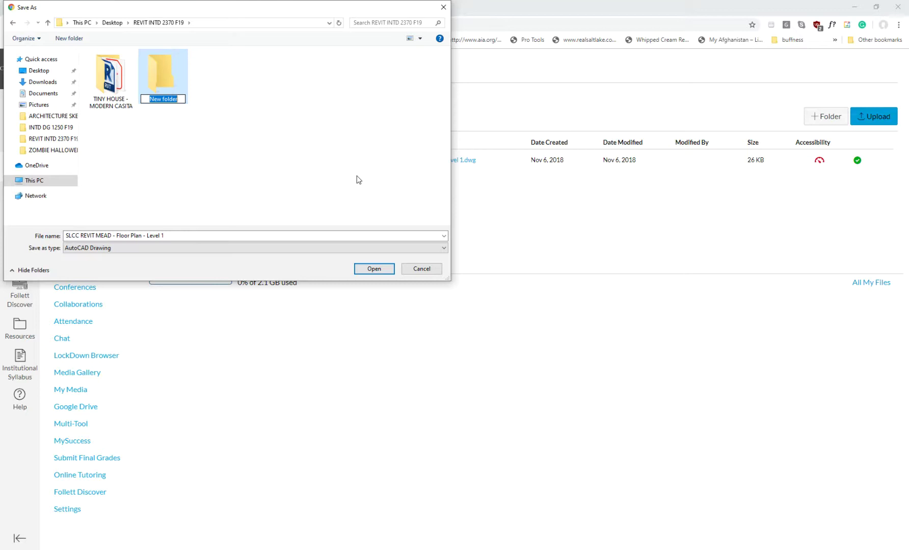
text(FINAL PROJECT)
key(Return)
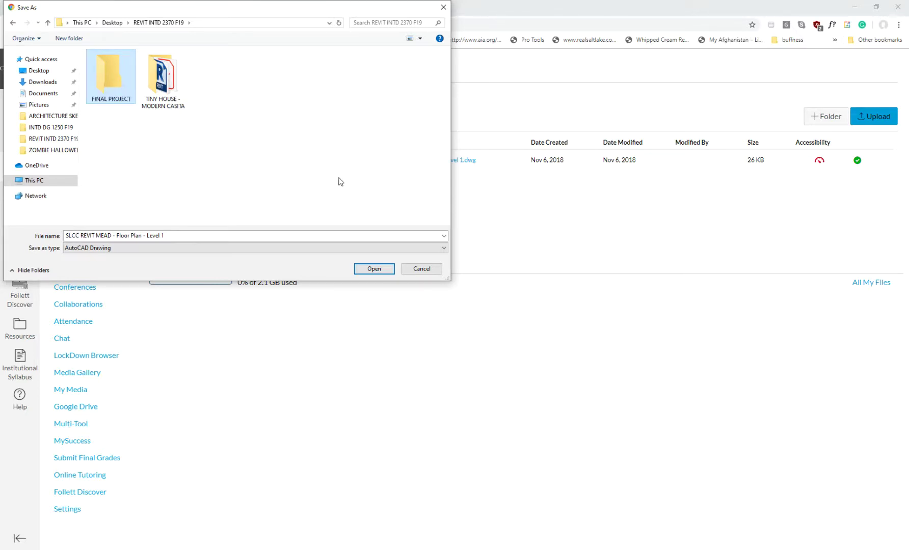
Create a CAD subfolder inside FINAL PROJECT and save the floor plan drawing there under its existing name.
double_click(112, 71)
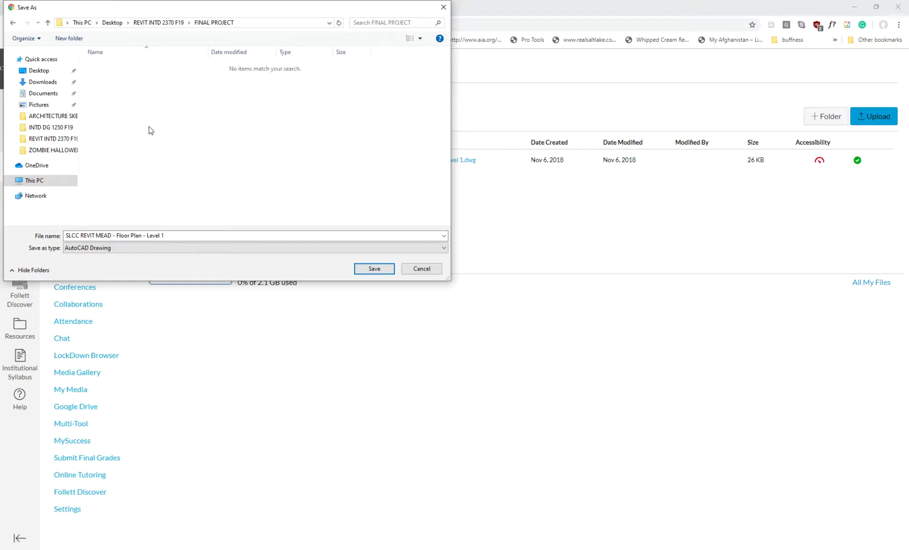
right_click(150, 131)
mouse_move(204, 226)
click(281, 230)
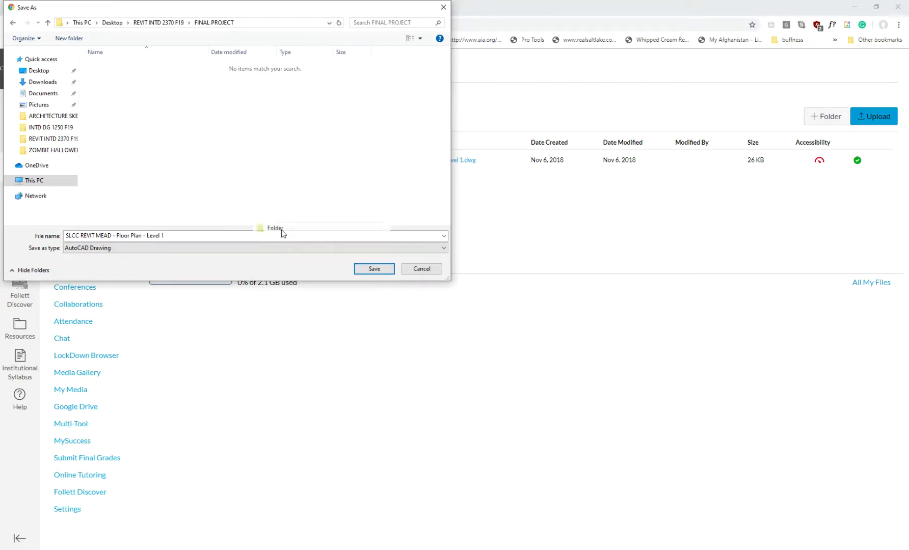
text(CAD)
key(Return)
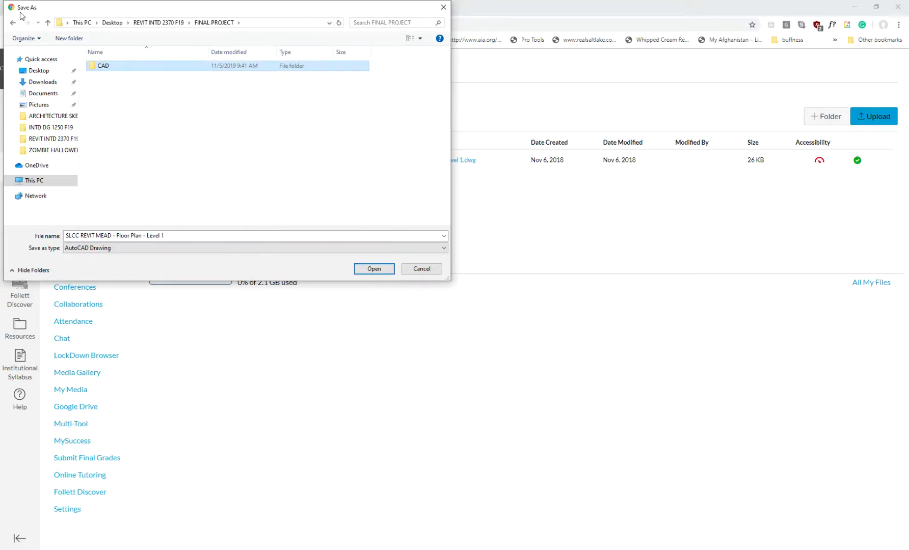
double_click(107, 68)
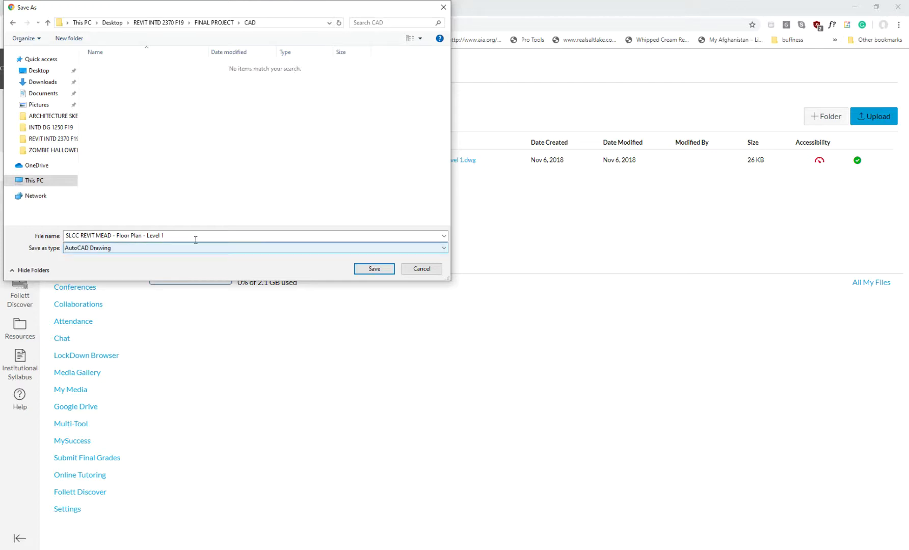
click(374, 269)
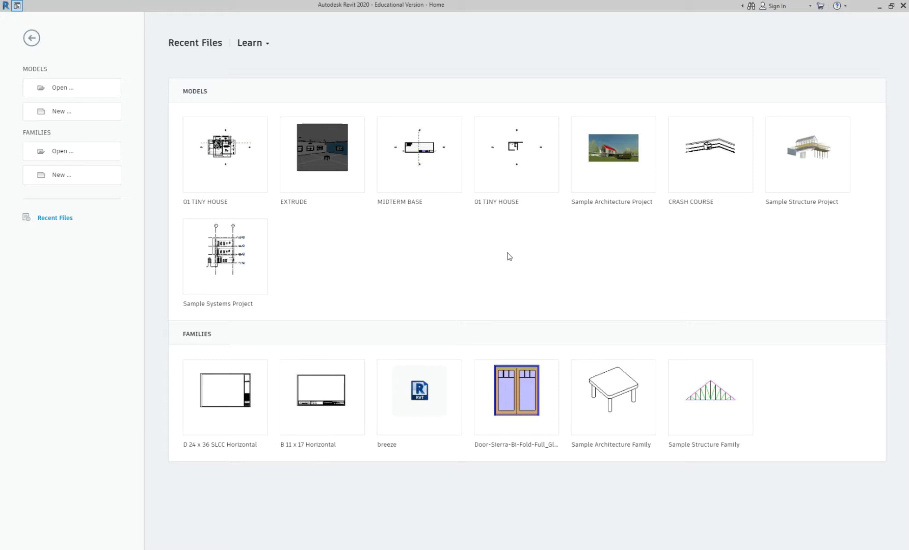
In Revit, create a new project from the Residential-Default.rte template.
click(102, 122)
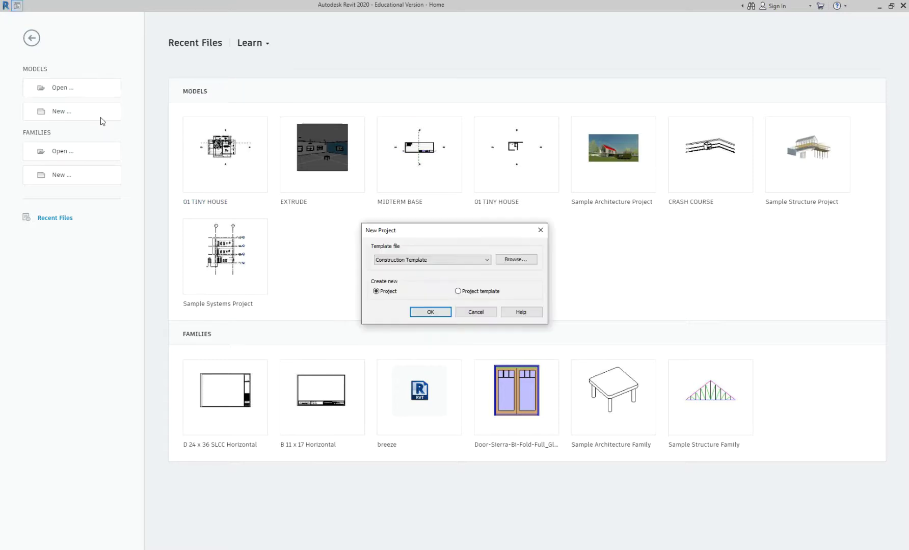
click(462, 260)
click(523, 260)
click(520, 260)
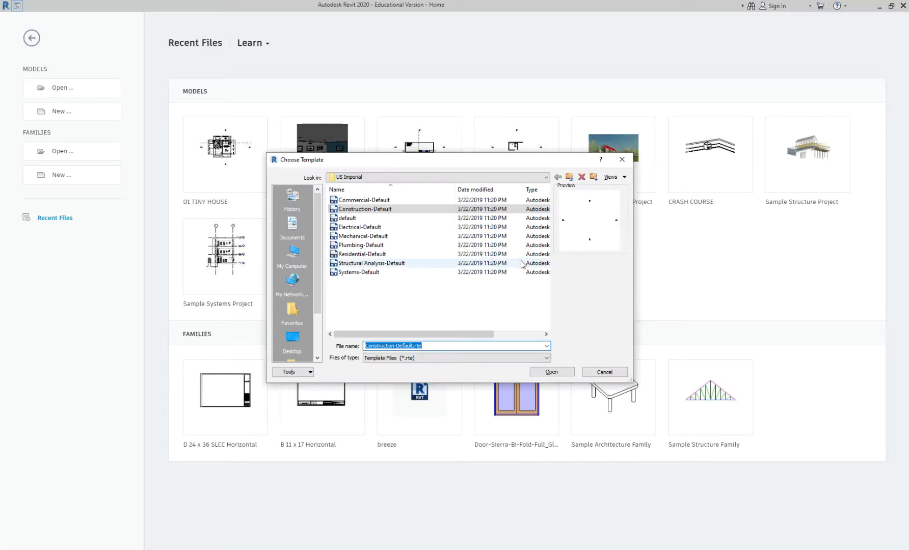
click(362, 254)
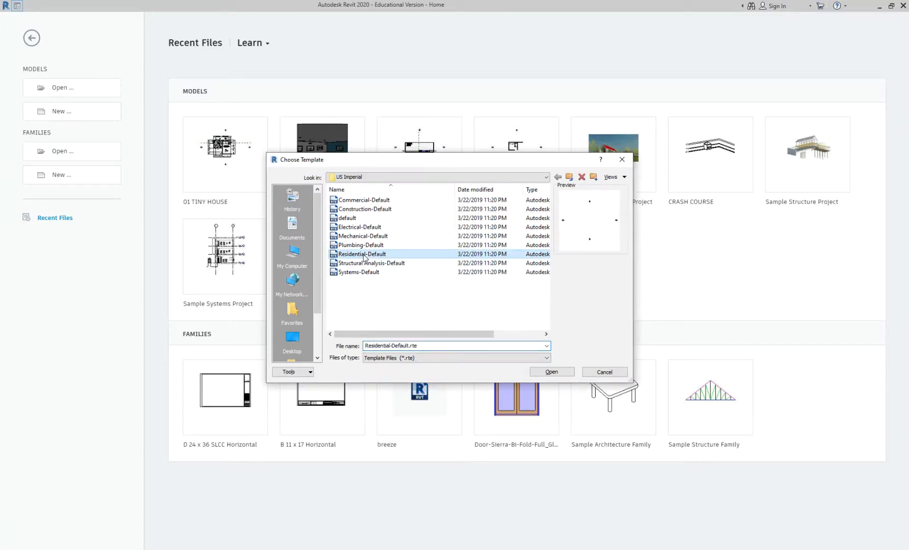
click(561, 372)
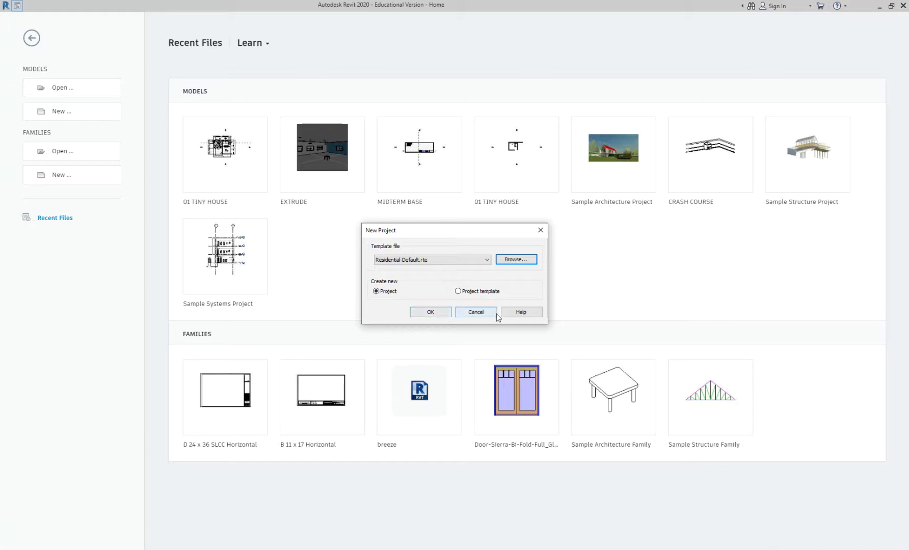
click(442, 315)
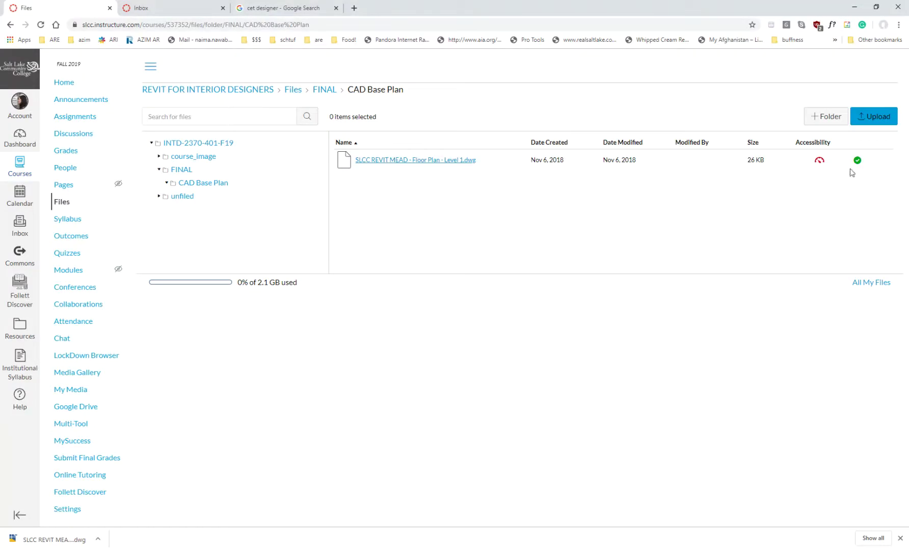
click(877, 161)
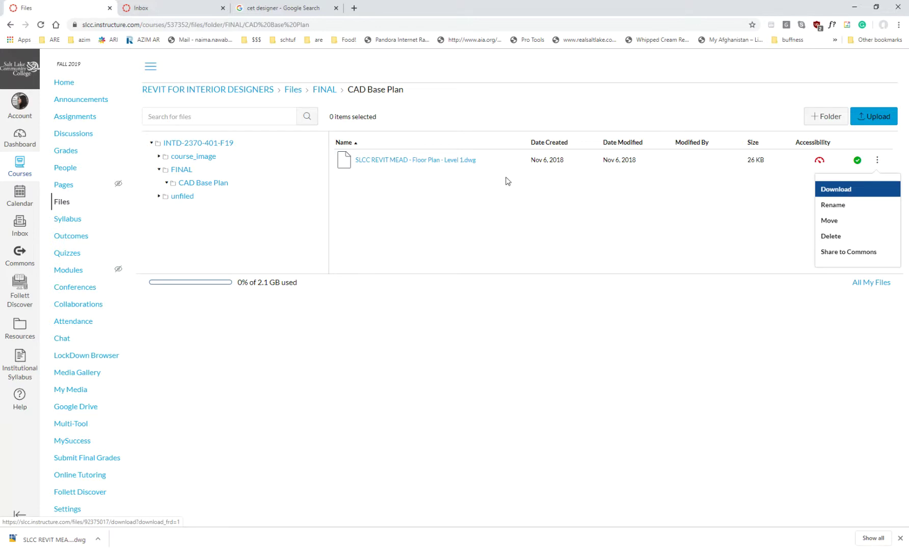
right_click(443, 162)
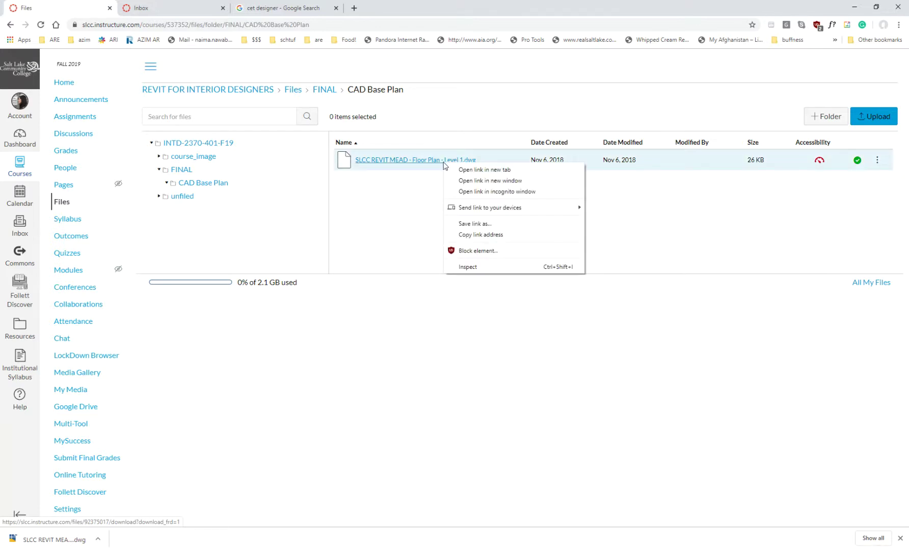
click(482, 224)
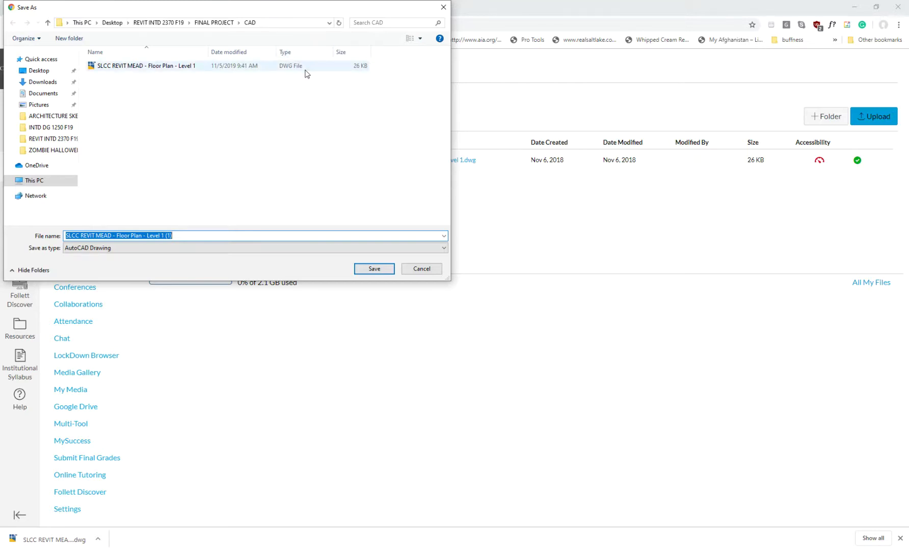
click(444, 7)
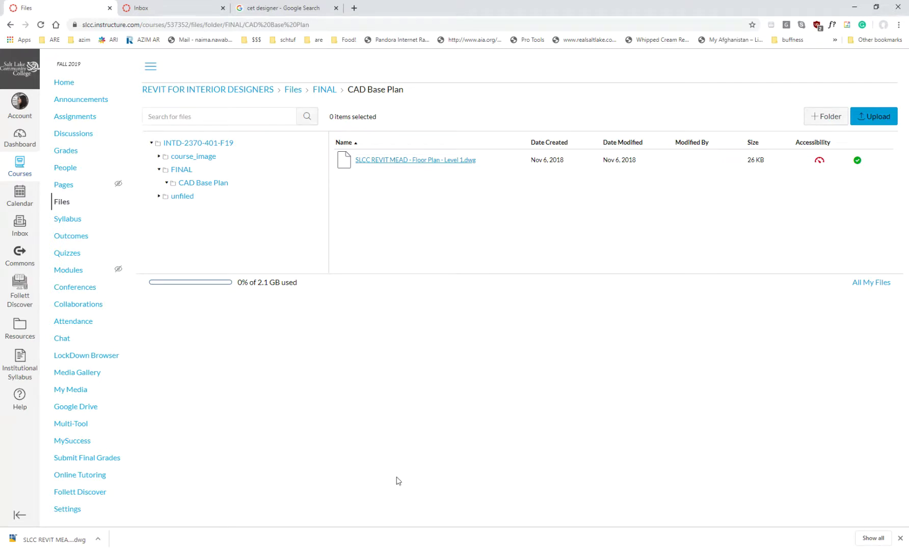
Switch to the new Revit project and open its phasing settings.
key(alt+Tab)
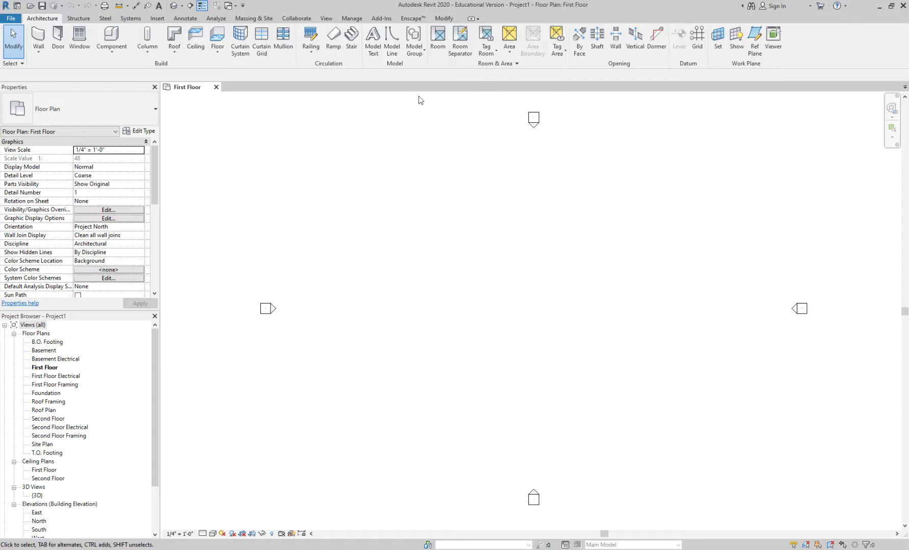
click(359, 21)
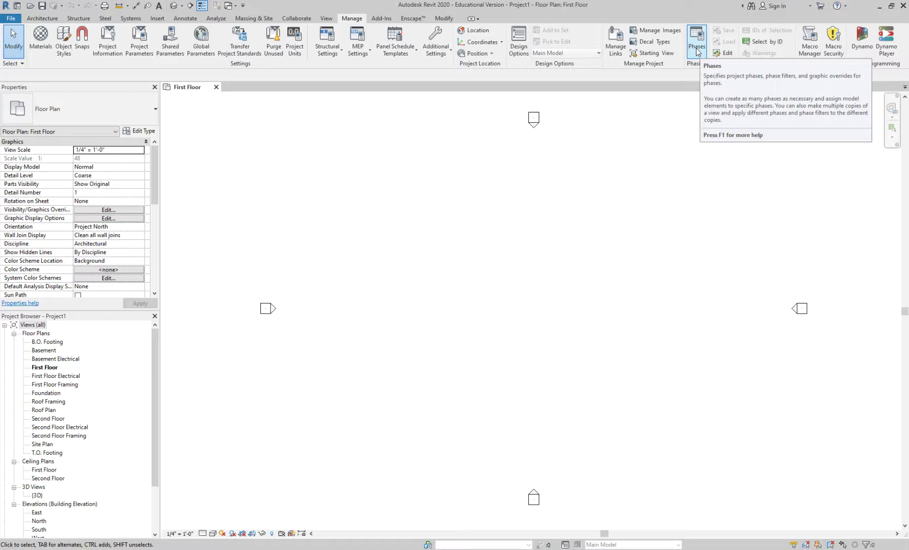
click(697, 50)
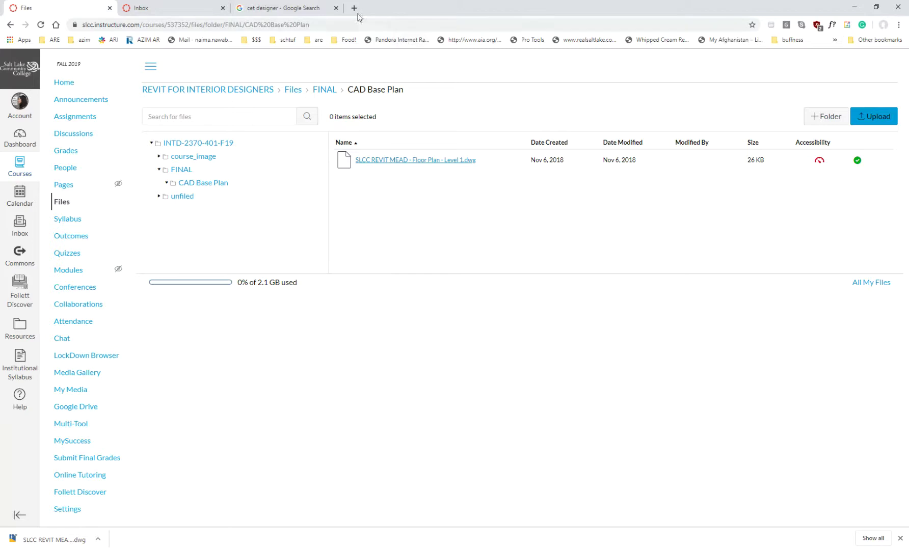
Search the web in a new browser tab for the project house's address and examine its exterior and driveway in Street View.
click(353, 8)
text(120)
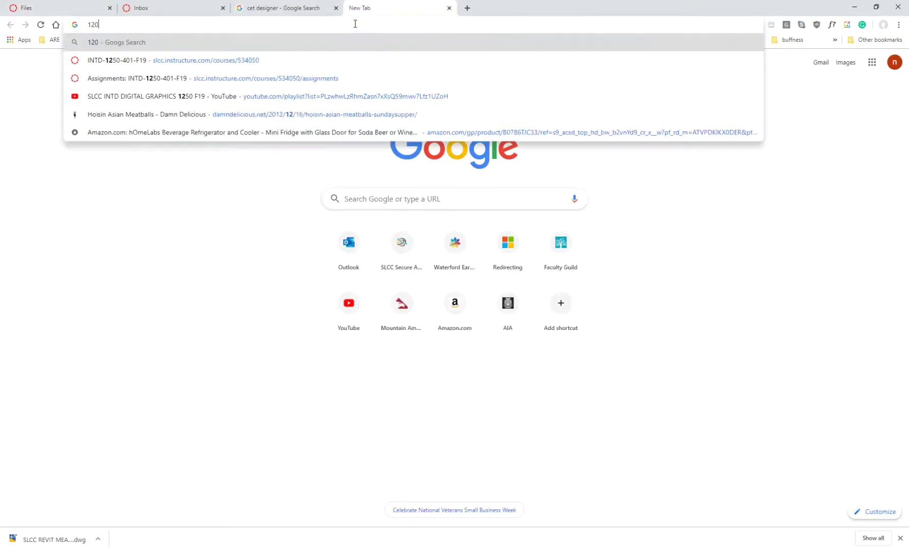
key(Down)
key(Return)
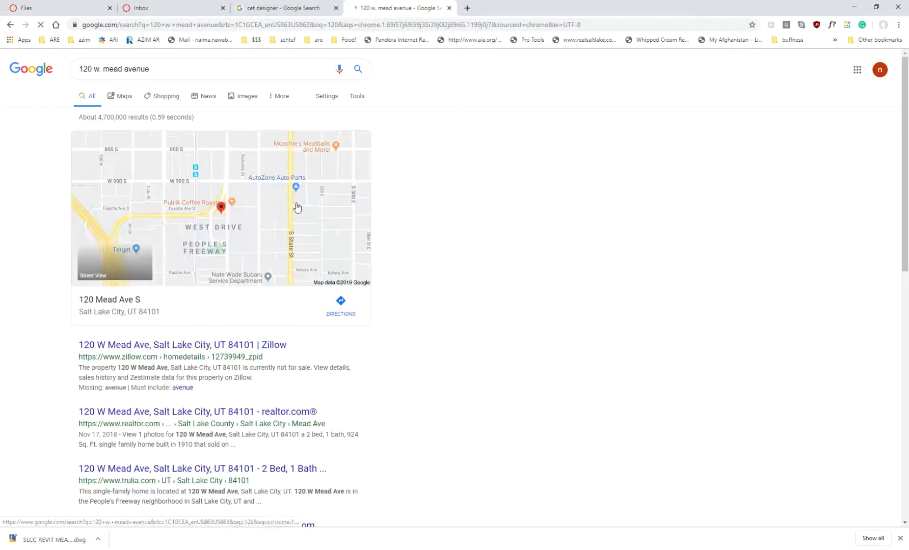
click(130, 252)
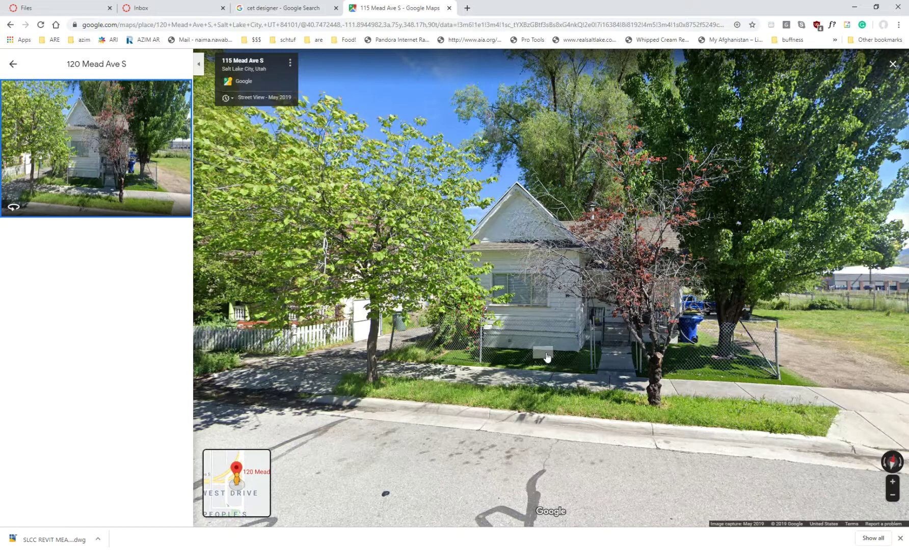
click(739, 331)
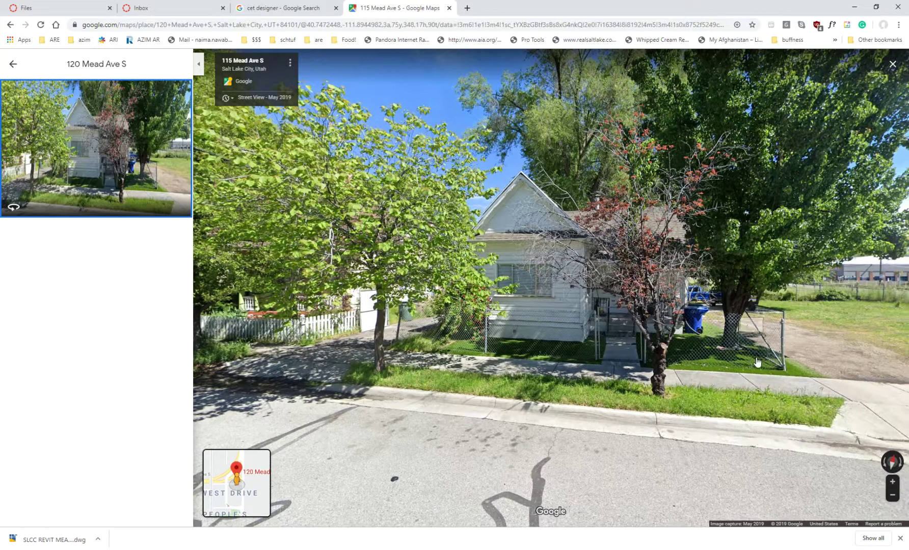
click(820, 499)
click(875, 508)
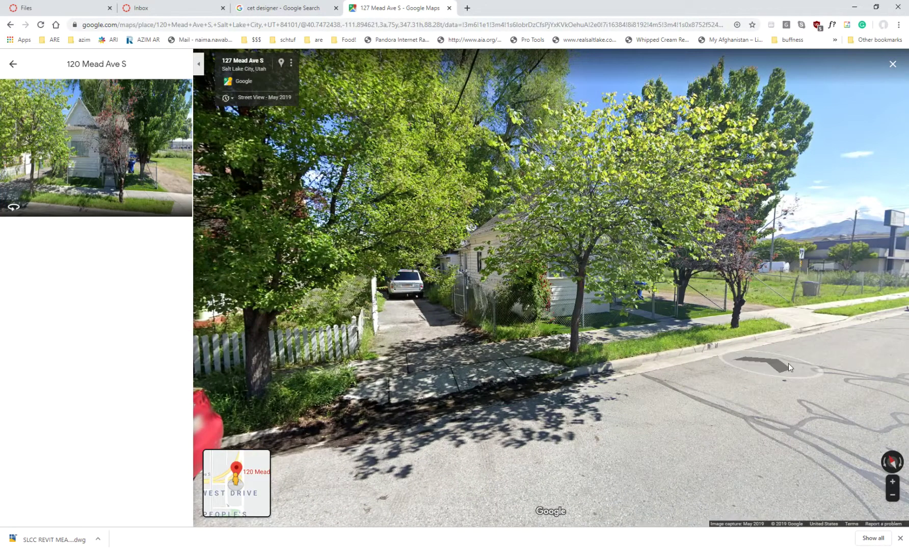
click(846, 359)
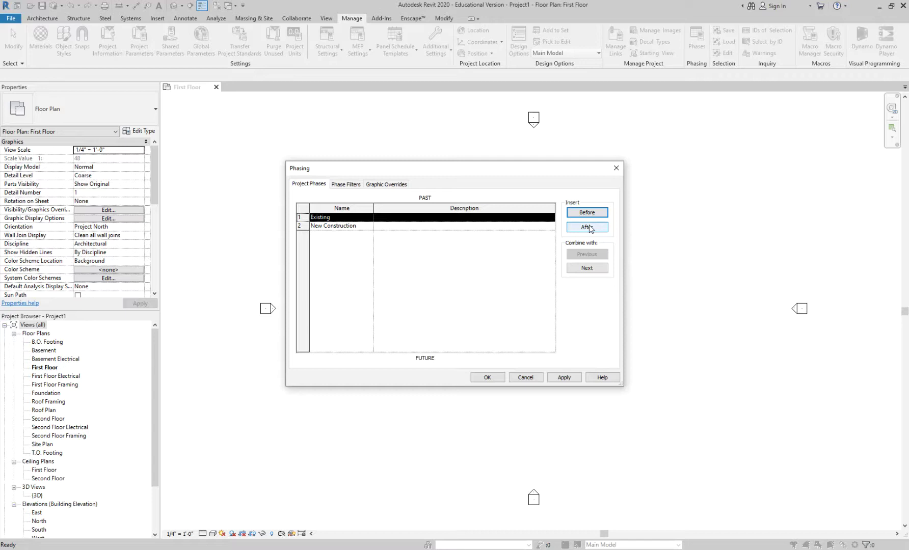
Back in Revit's project phases, insert a new phase after Existing.
click(321, 217)
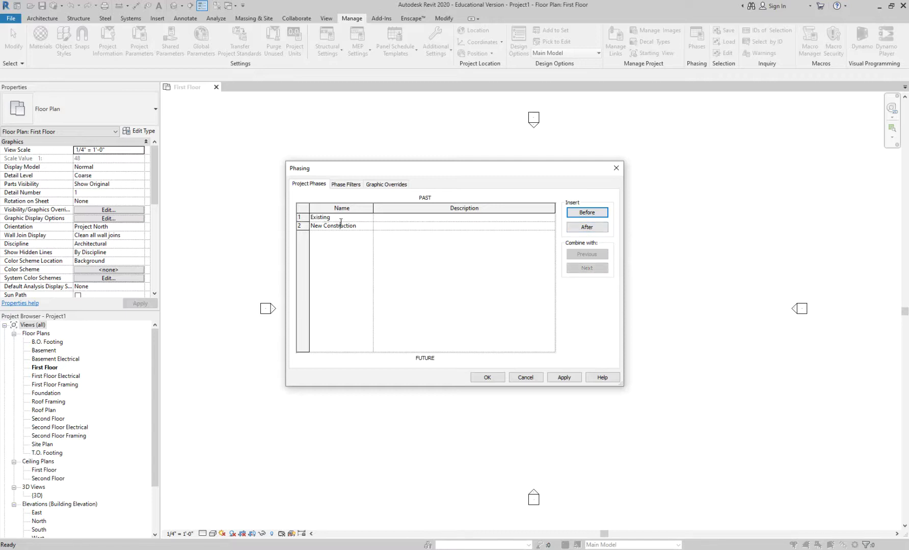
click(302, 217)
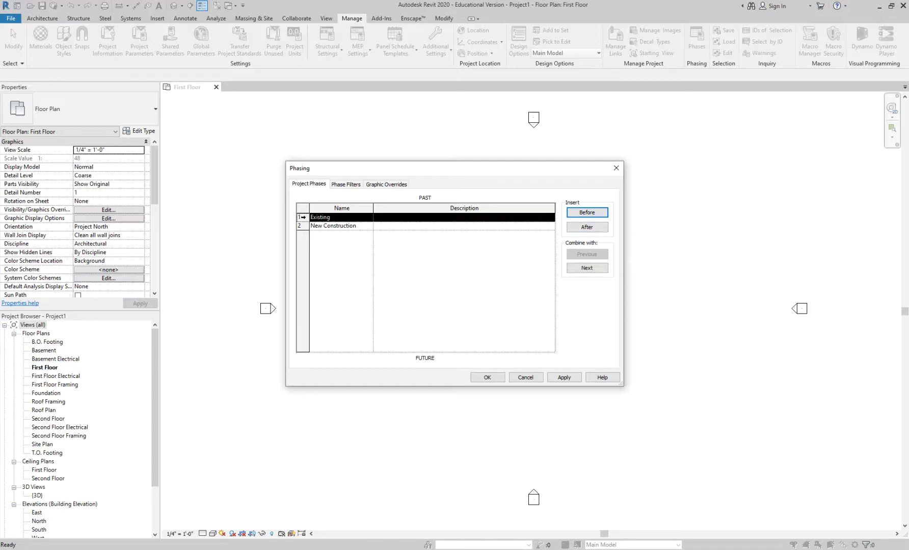
click(583, 230)
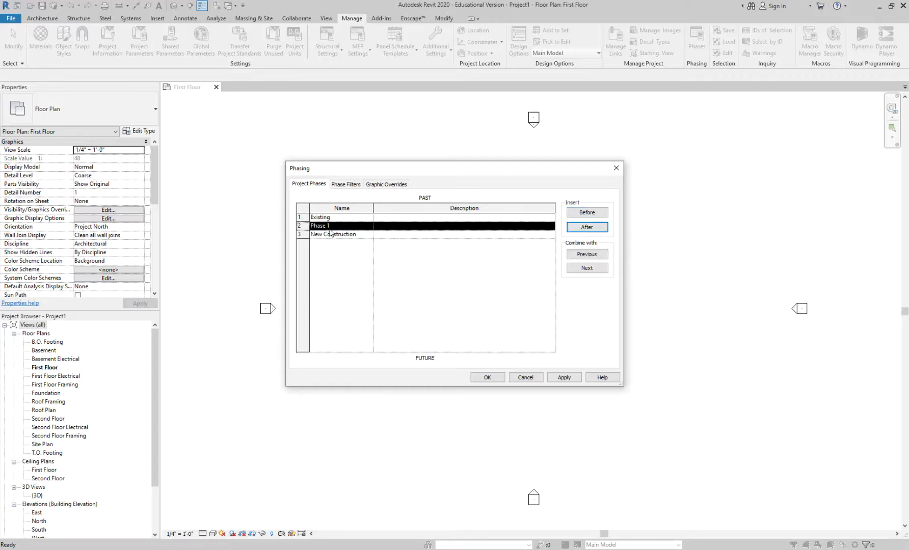
Rename the inserted phase to Demolition and accept the phasing settings.
click(332, 227)
drag(333, 225, 289, 229)
text(New)
key(BackSpace)
key(BackSpace)
key(BackSpace)
text(Demolition)
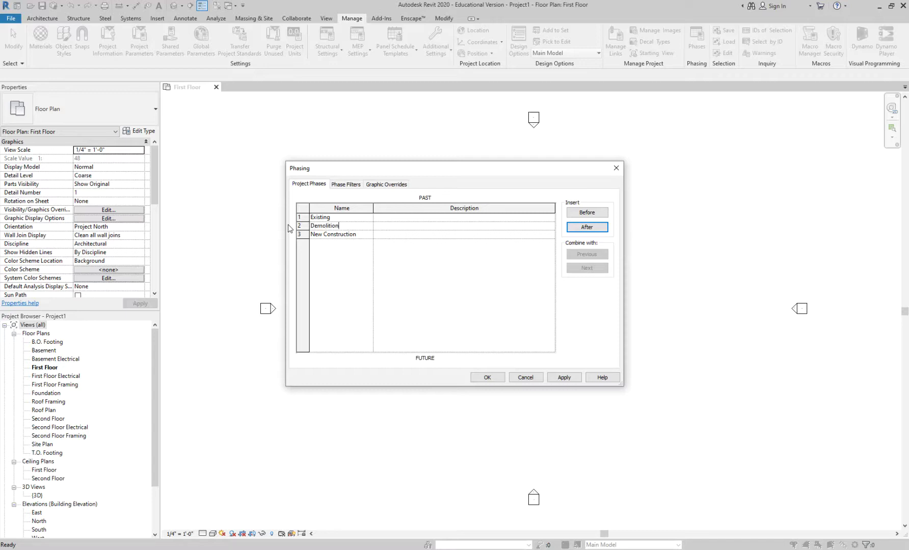
key(Tab)
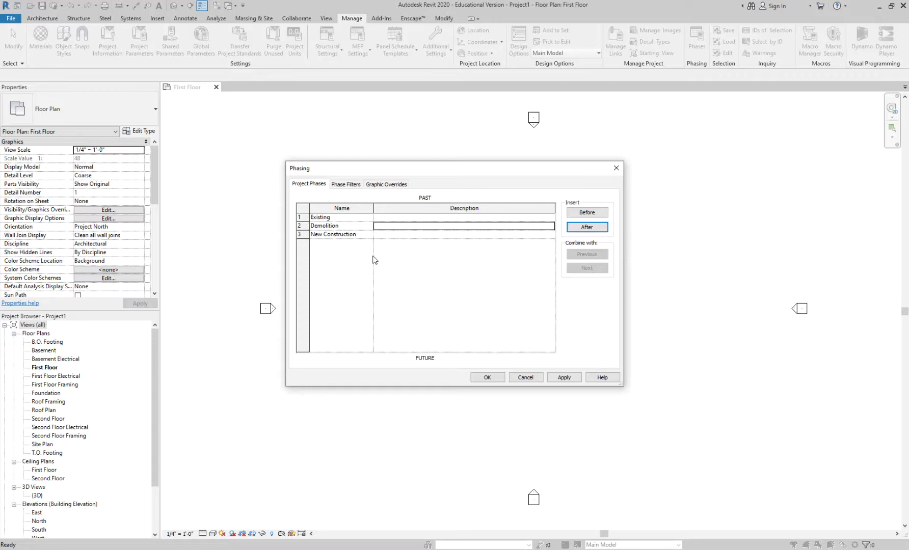
click(502, 377)
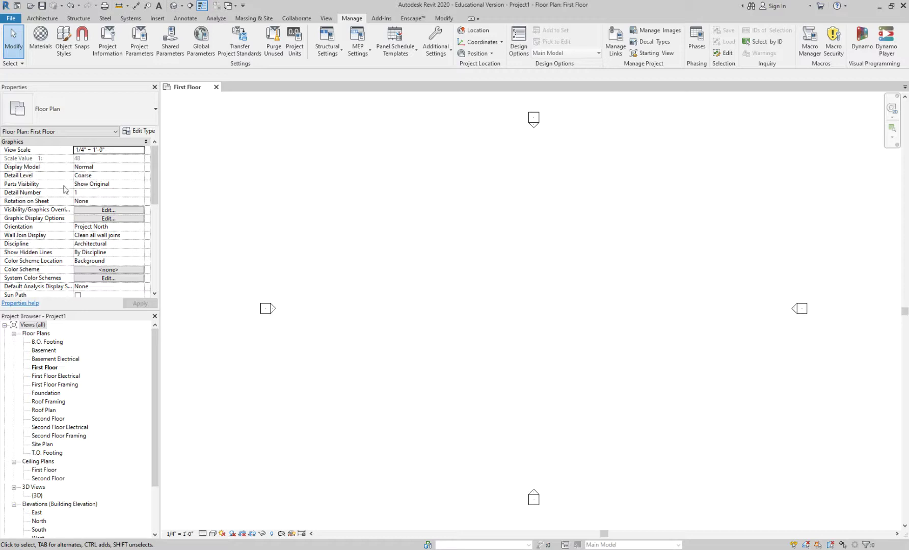
Set the First Floor plan view's phase to Existing and apply the change.
drag(156, 176, 159, 289)
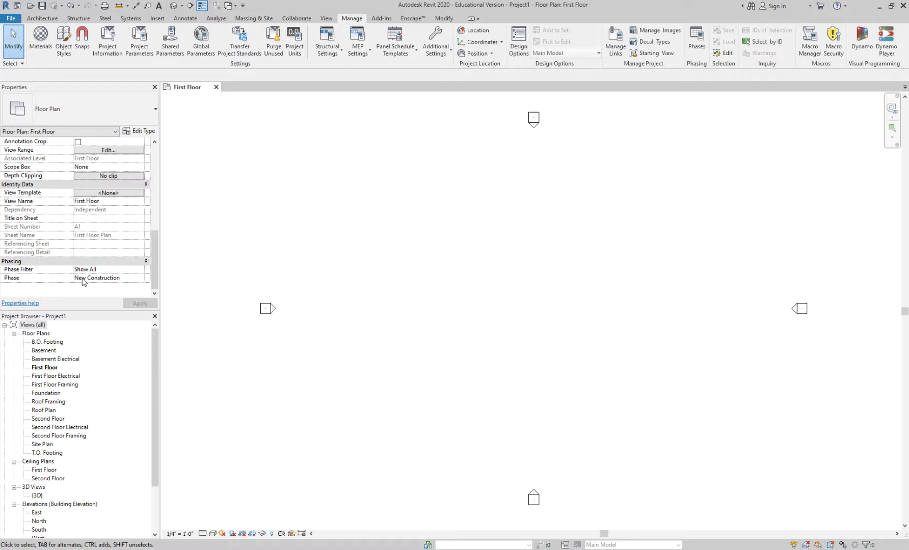
click(128, 279)
click(140, 278)
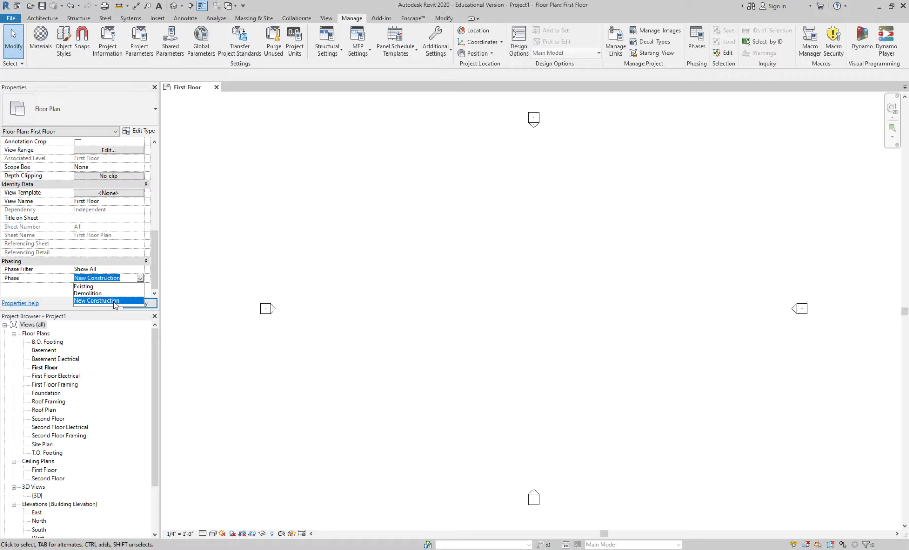
click(88, 286)
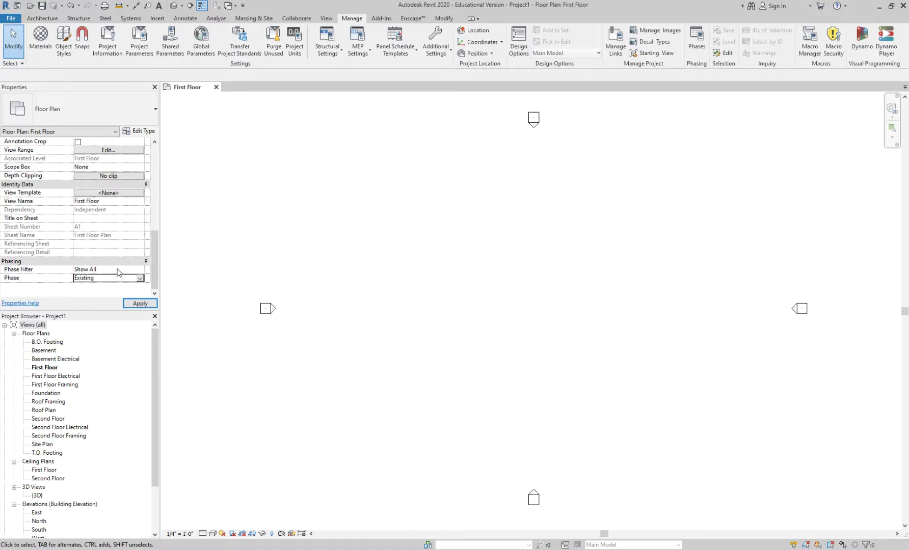
click(140, 303)
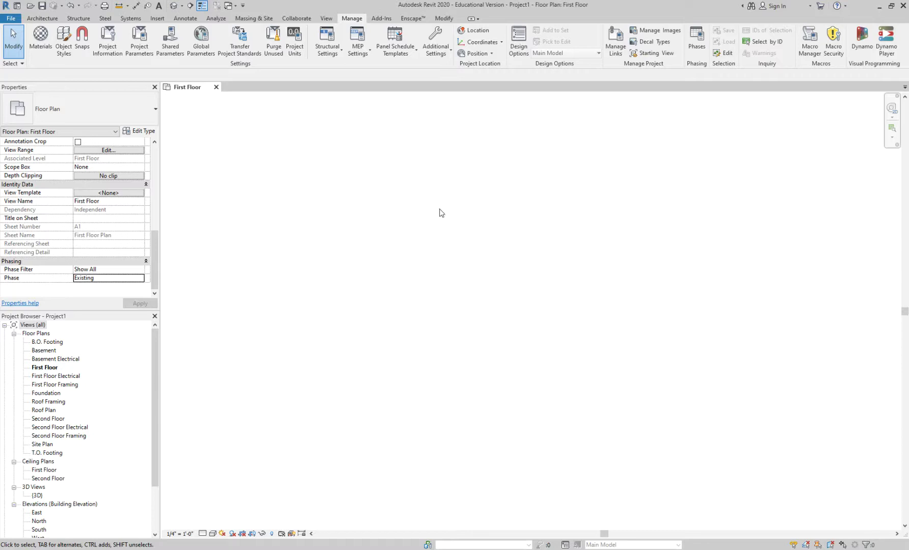
Import SLCC REVIT MEAD - Floor Plan - Level 1.dwg from the FINAL PROJECT CAD folder into the First Floor plan.
click(161, 19)
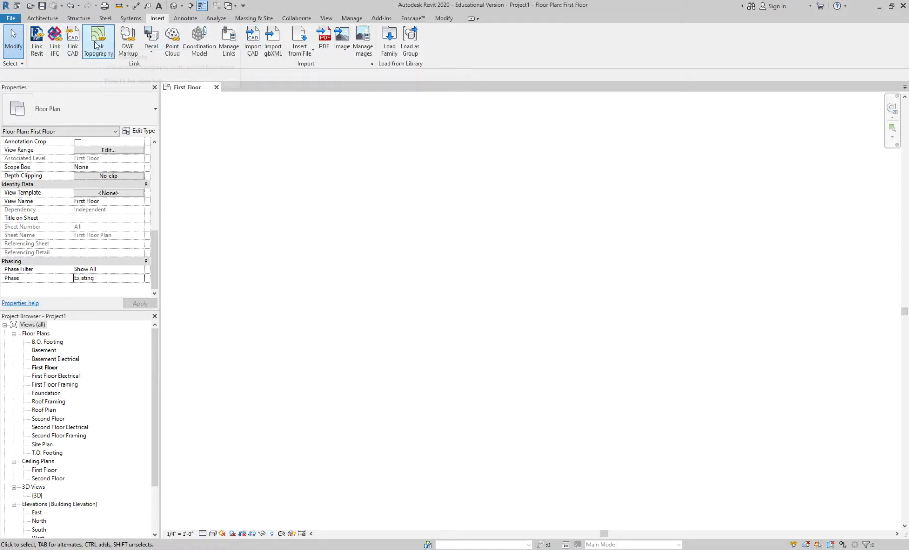
click(252, 39)
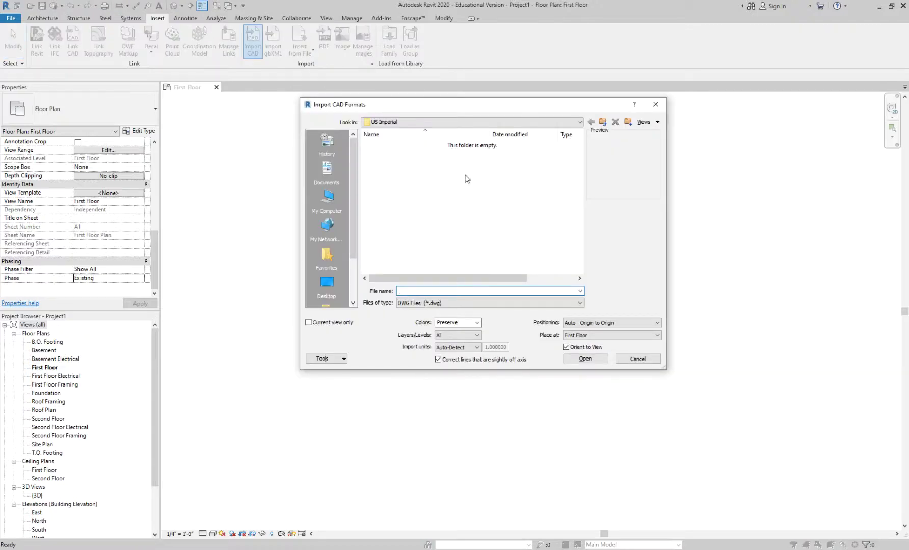
click(328, 284)
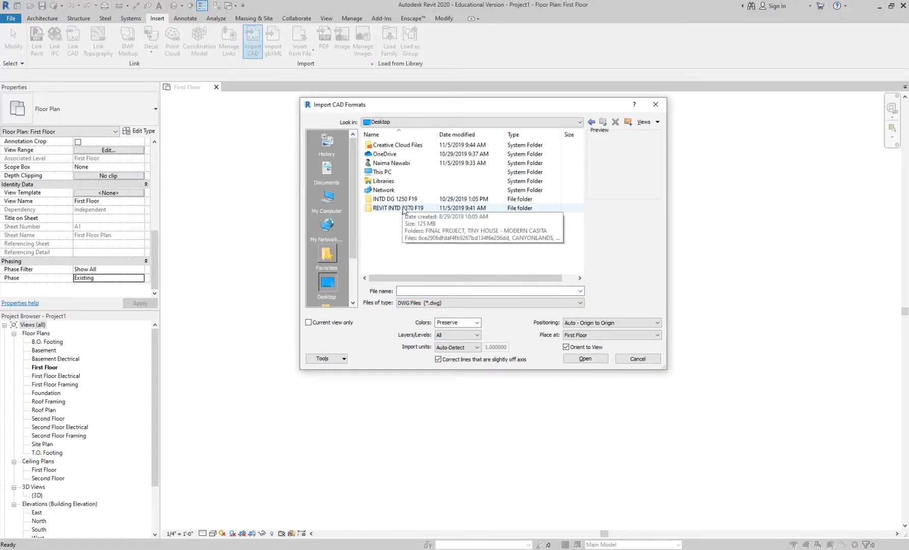
double_click(402, 208)
double_click(402, 145)
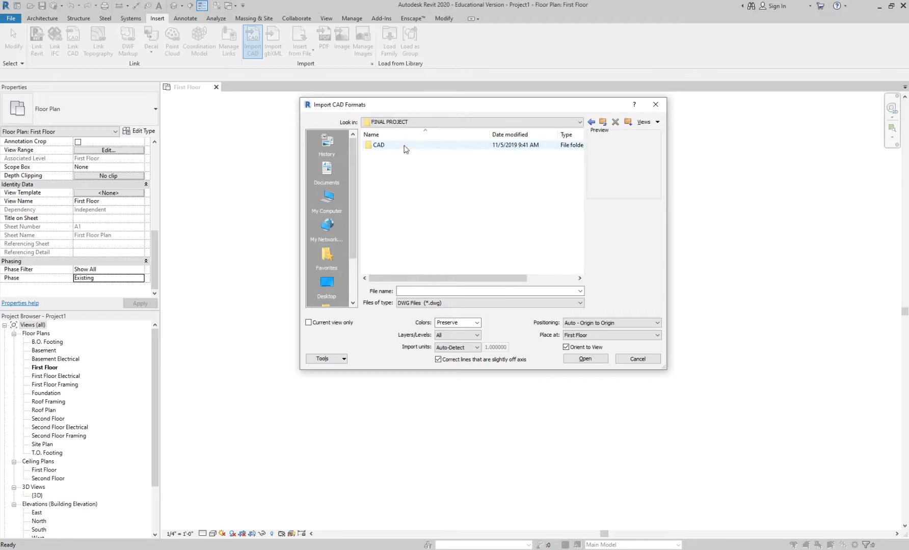
double_click(386, 152)
click(390, 147)
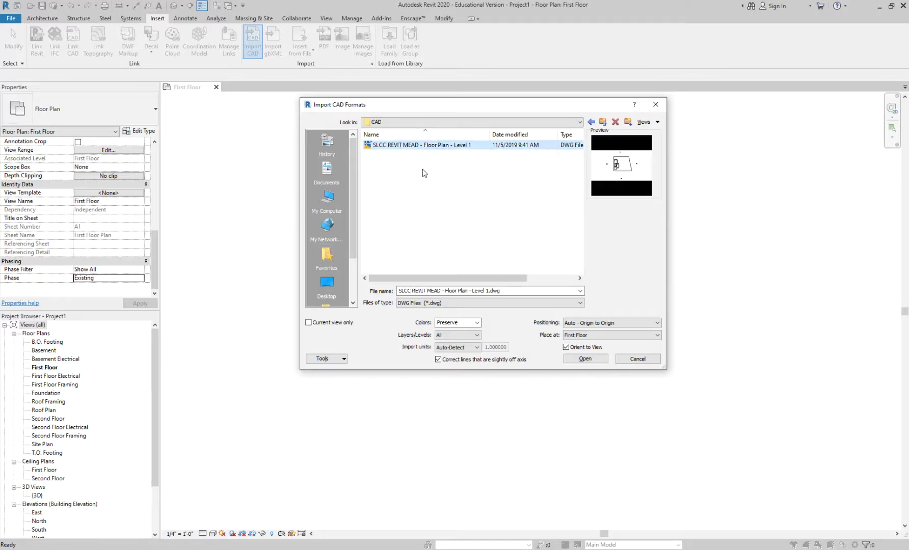
click(581, 359)
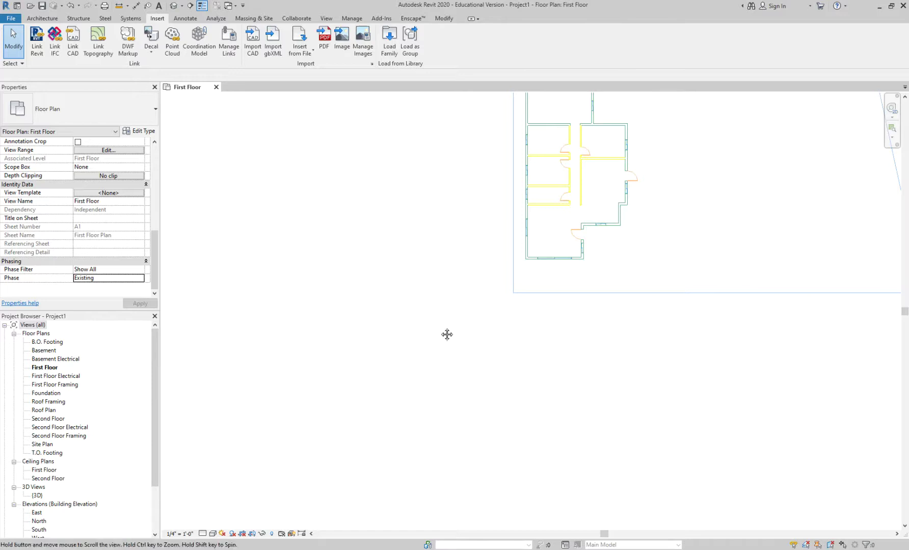
key(z)
key(f)
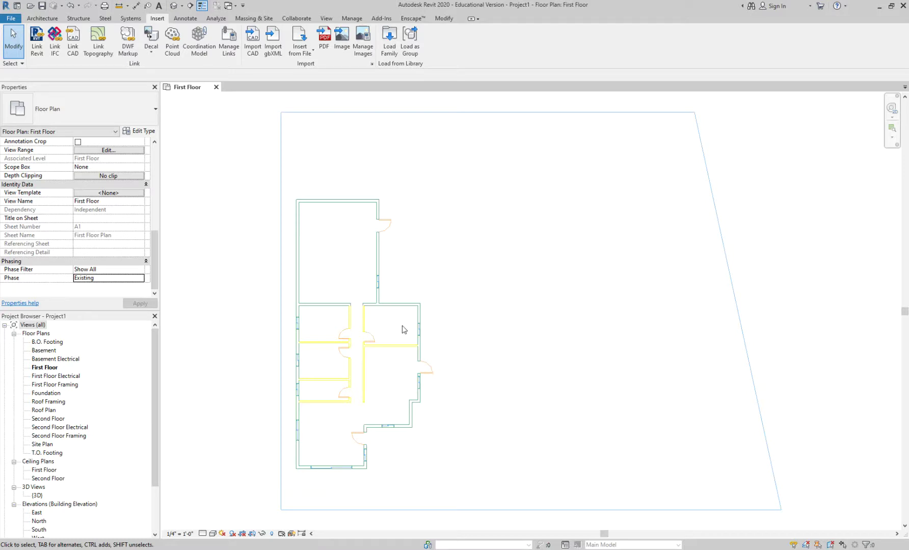
middle_drag(491, 329, 448, 442)
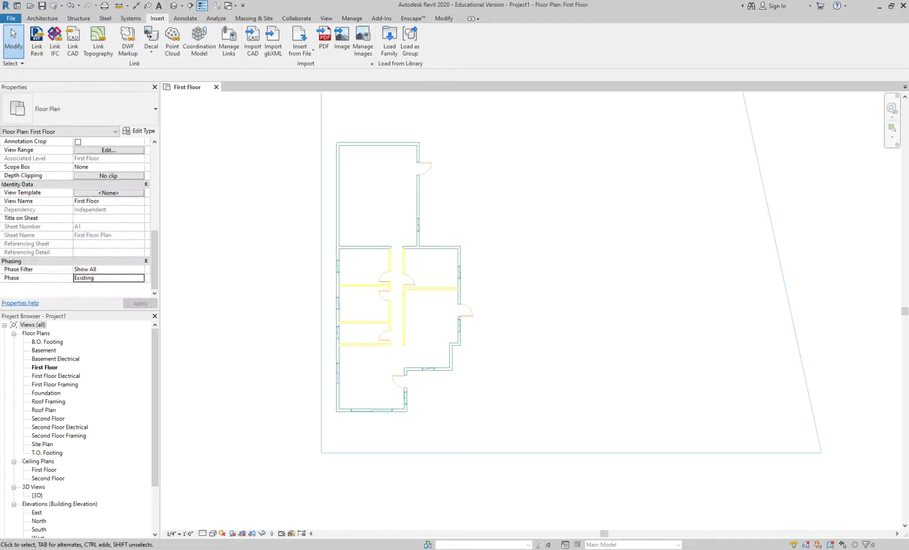
Switch to the browser's course files and check the existing ceiling height in REVIT FINAL - CLIENT PROFILES & EXISTING PLANS.pdf.
key(alt+Tab)
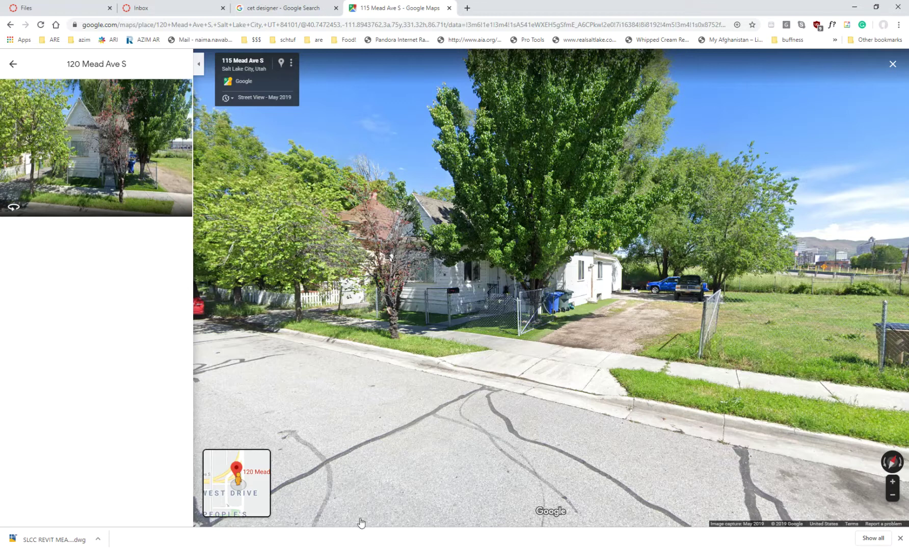
click(185, 11)
click(28, 8)
click(198, 182)
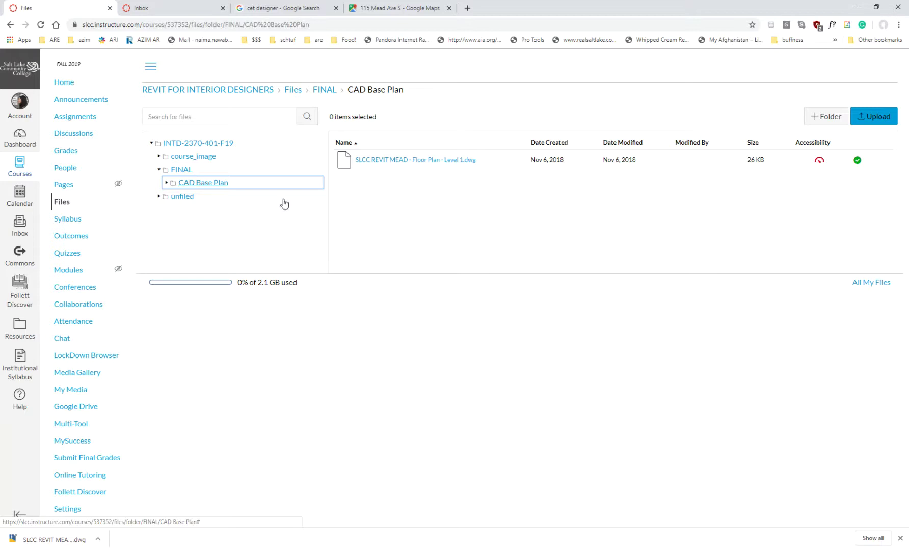
click(184, 171)
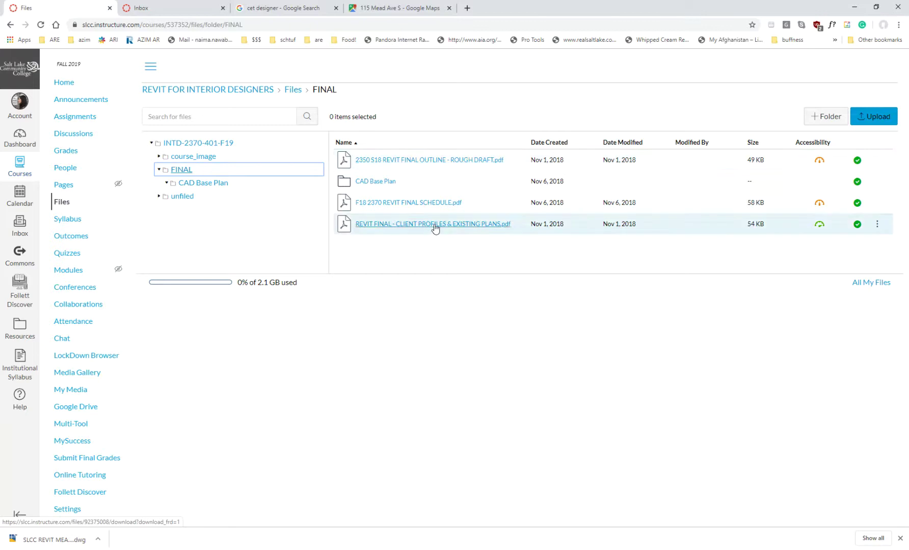
click(434, 225)
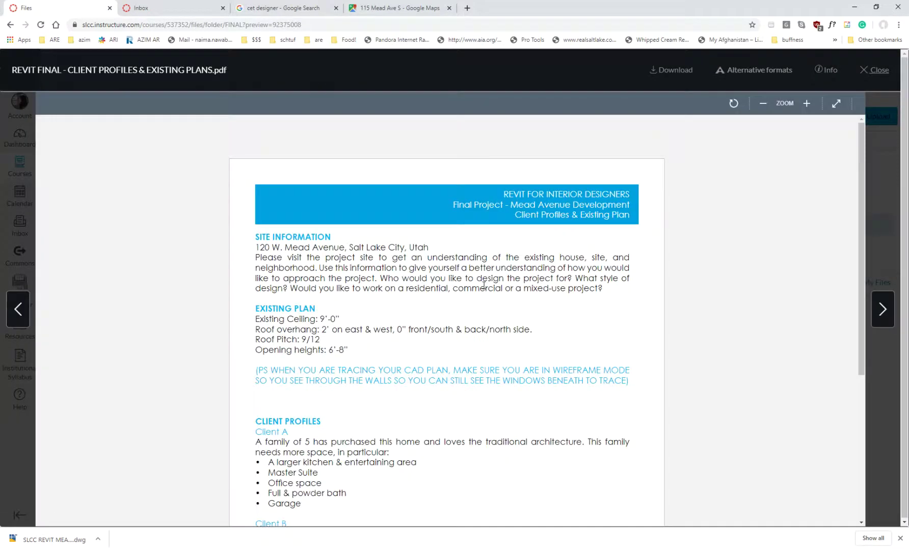
scroll(484, 285, down, 3)
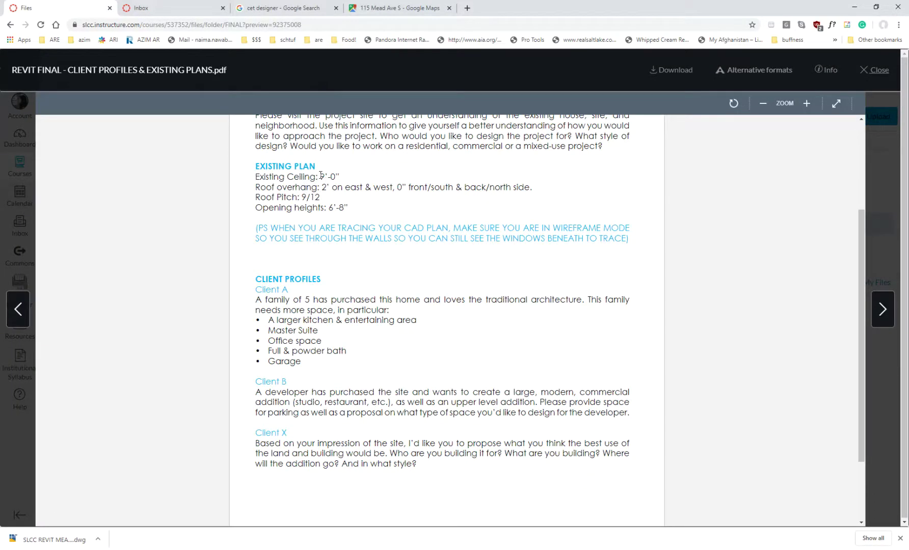
drag(323, 174, 344, 172)
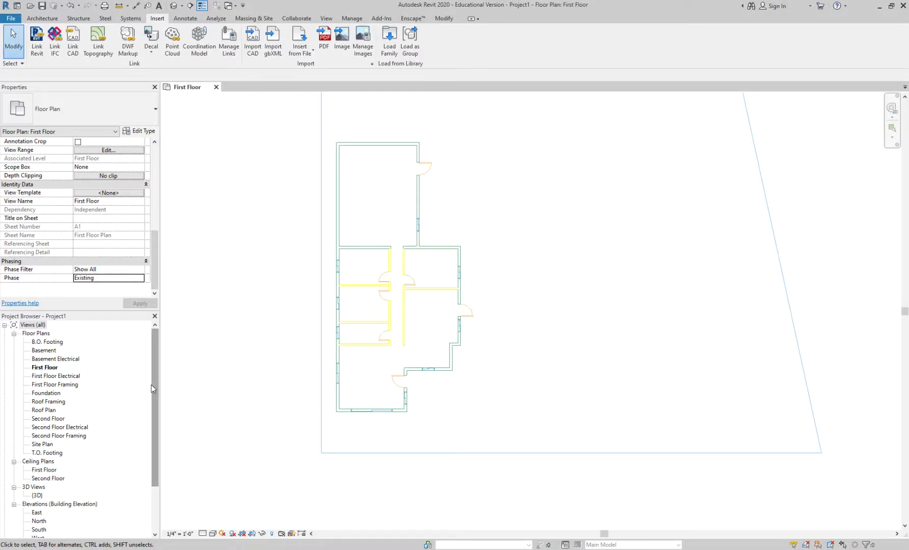
In Revit's East elevation, delete the Second Floor level together with its associated views.
scroll(61, 481, down, 1)
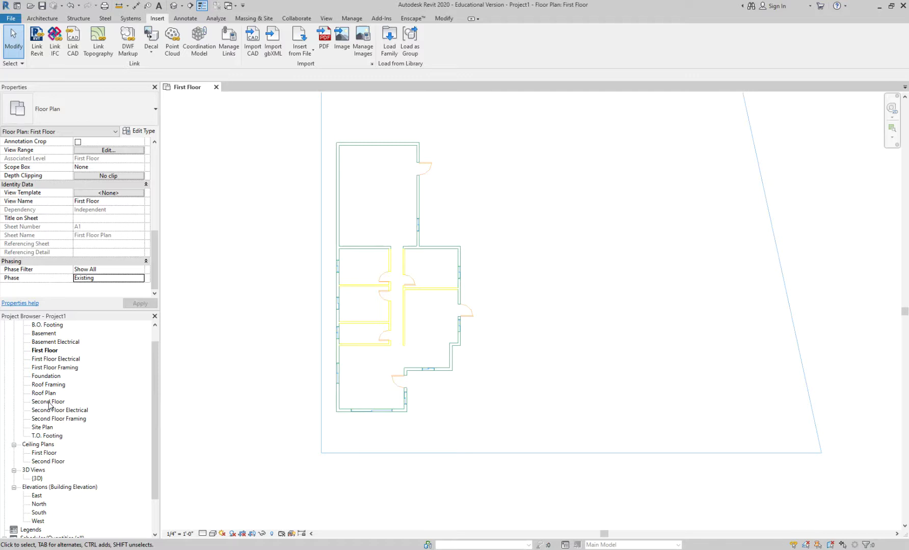
scroll(48, 405, down, 1)
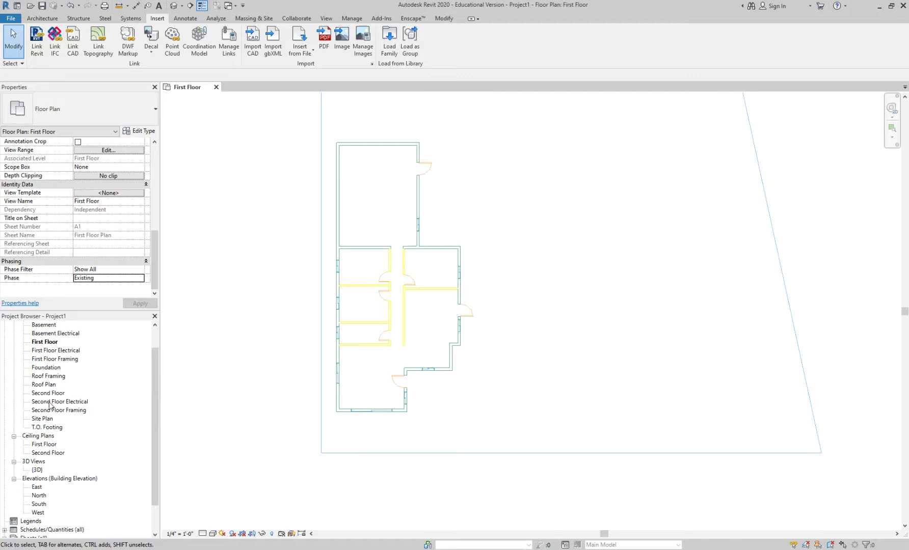
double_click(38, 487)
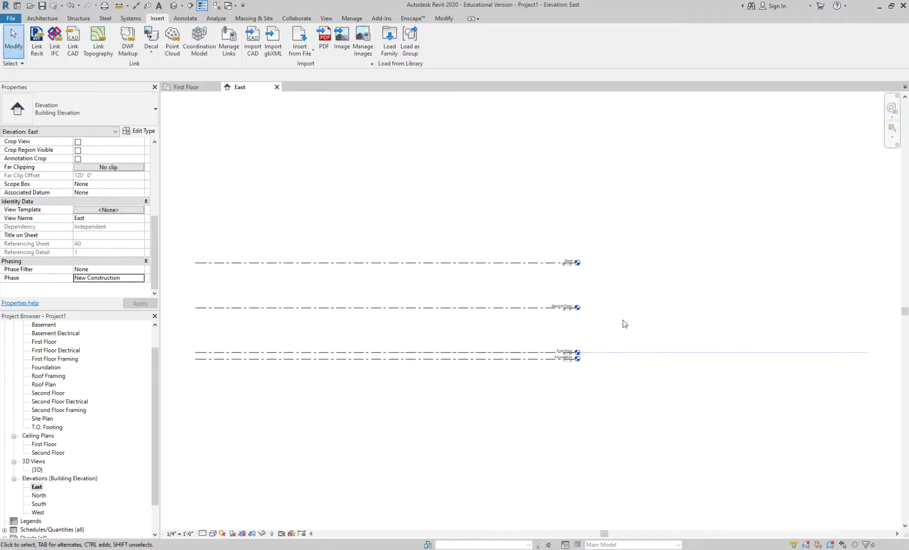
scroll(604, 320, up, 2)
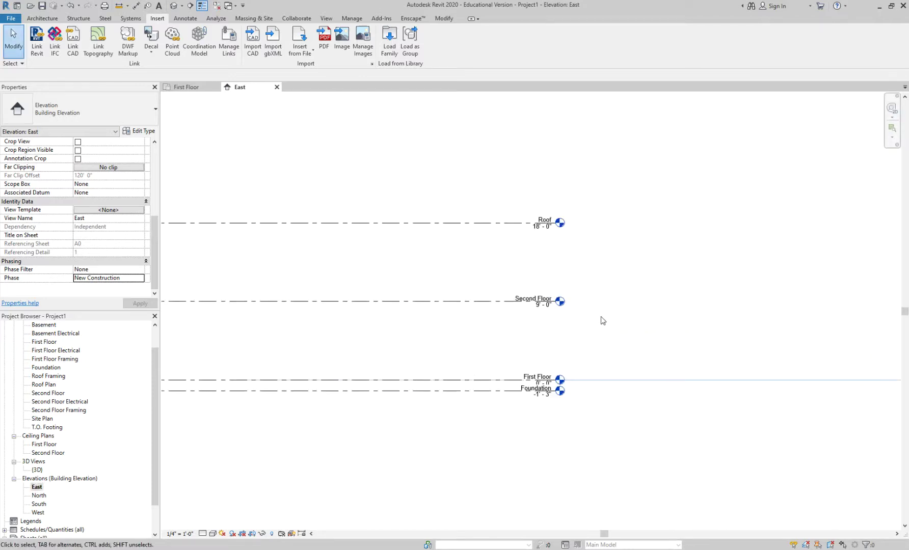
click(508, 306)
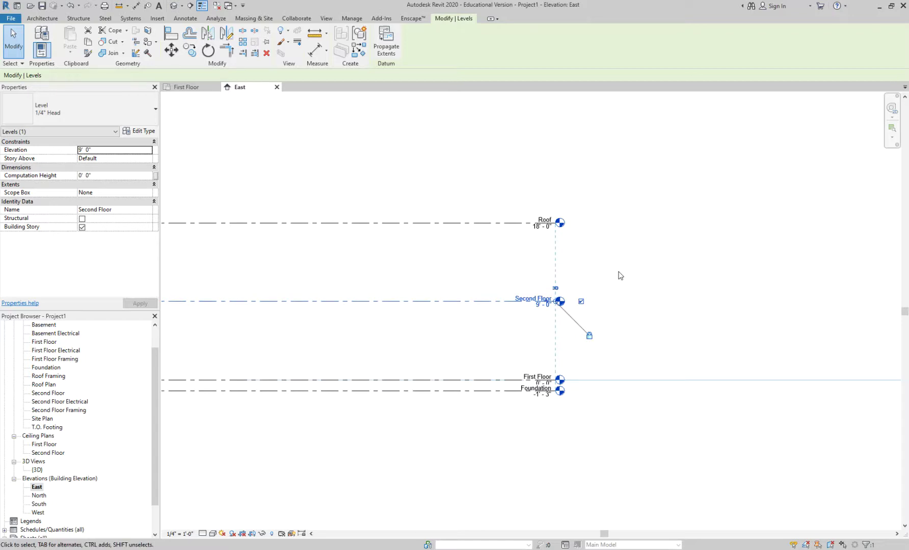
key(Delete)
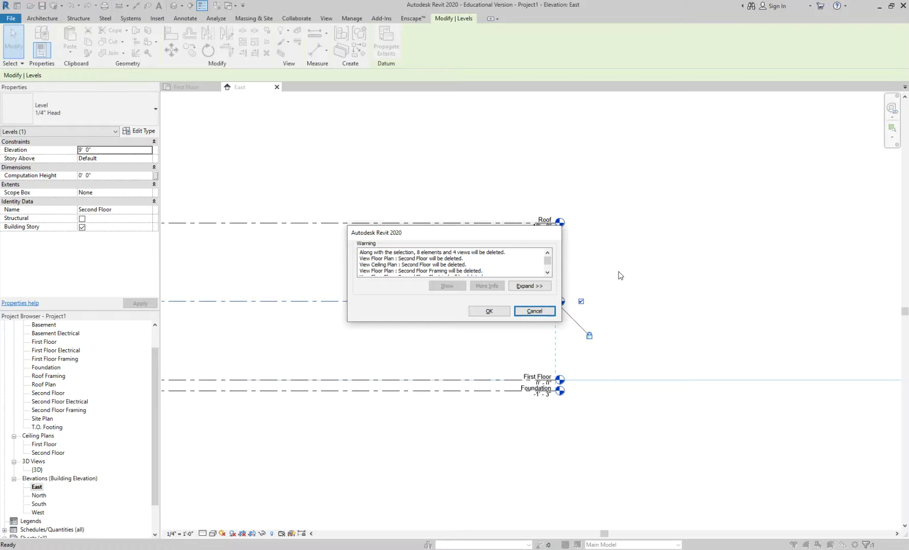
click(489, 311)
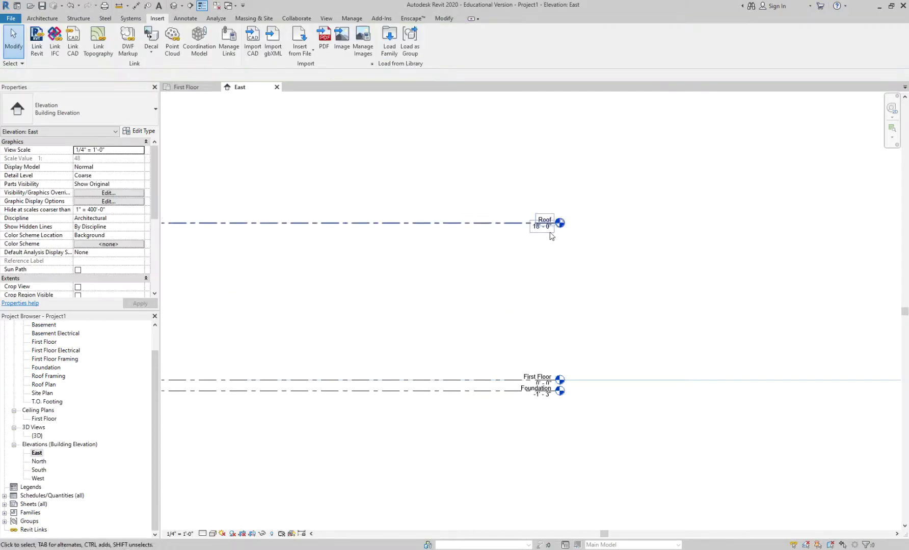
Set the Roof level's elevation to 10' - 0".
scroll(535, 234, up, 2)
click(533, 226)
click(532, 226)
text(10)
key(Return)
key(Escape)
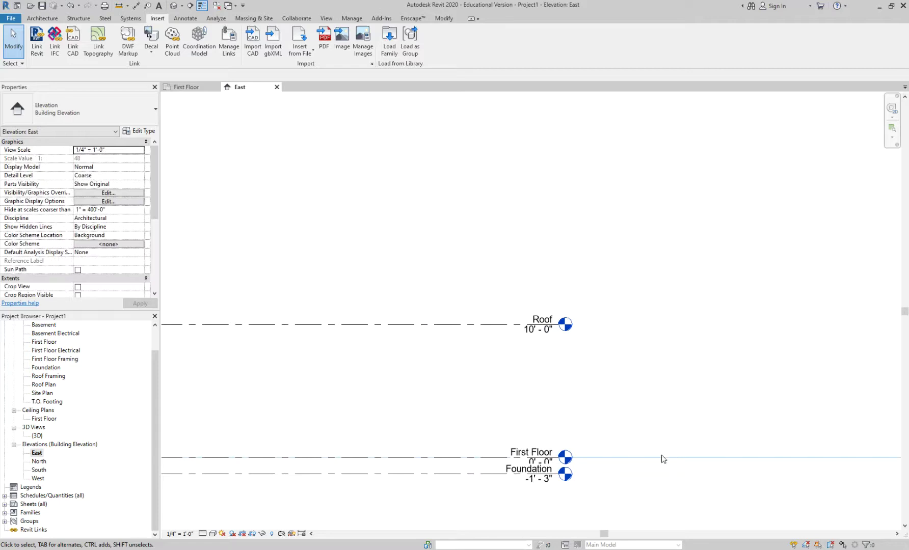
Delete the Foundation level together with its floor plan view.
click(472, 478)
key(Delete)
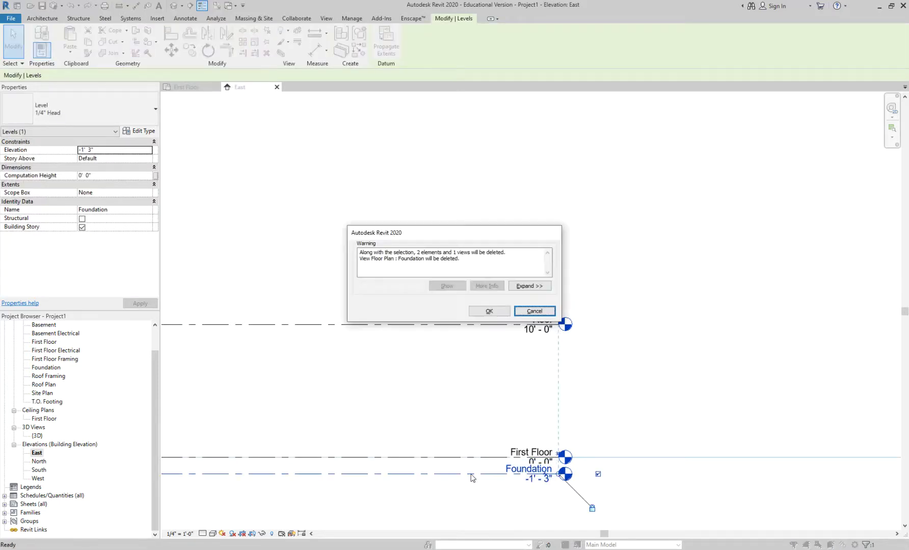
click(490, 312)
scroll(560, 398, down, 5)
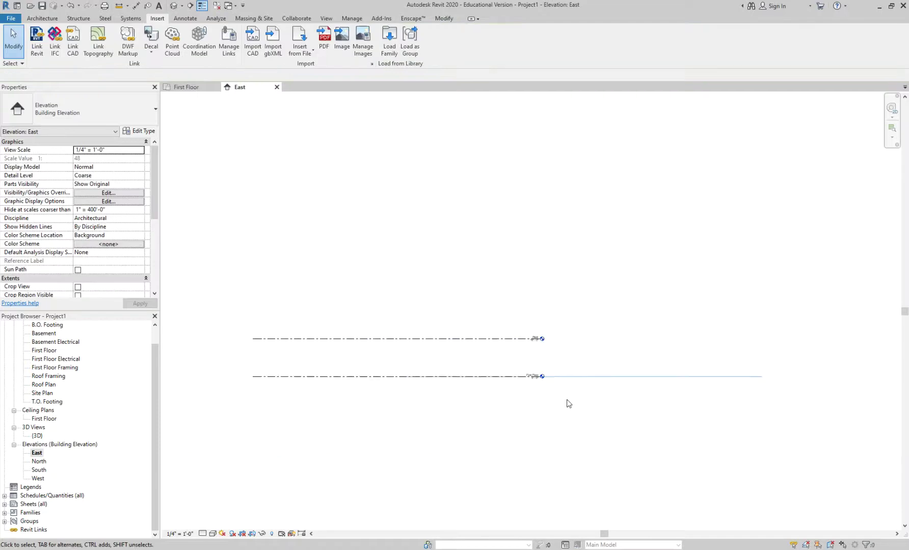
scroll(573, 326, up, 3)
middle_drag(575, 320, 571, 381)
scroll(571, 381, up, 2)
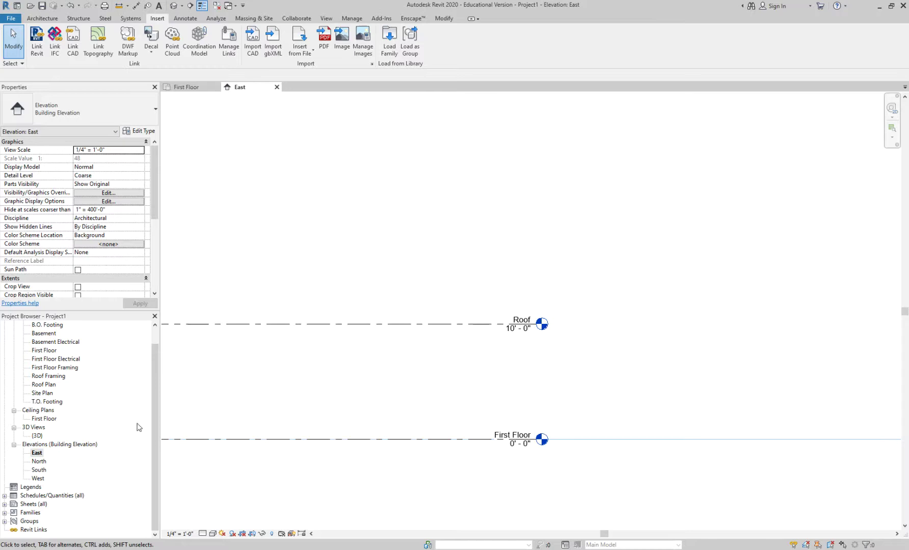
Return to the First Floor plan and close the East elevation view.
double_click(48, 352)
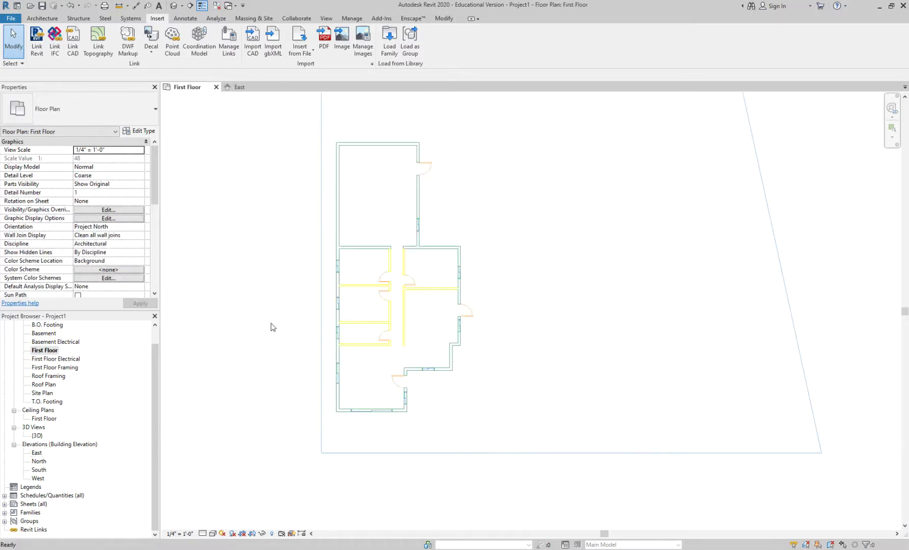
middle_drag(282, 167, 323, 215)
click(268, 89)
click(280, 87)
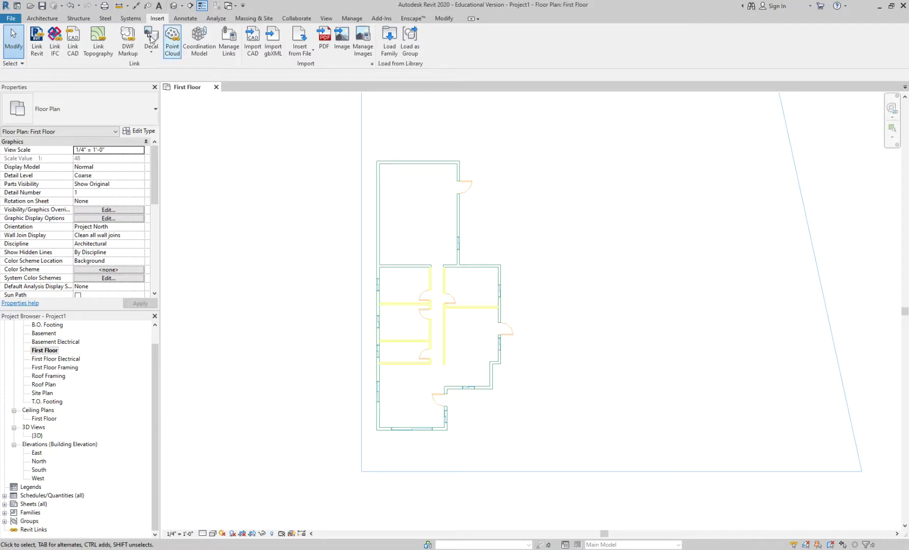
Open the default 3D view, tile it beside the First Floor plan, and widen the plan's share of the workspace.
click(174, 6)
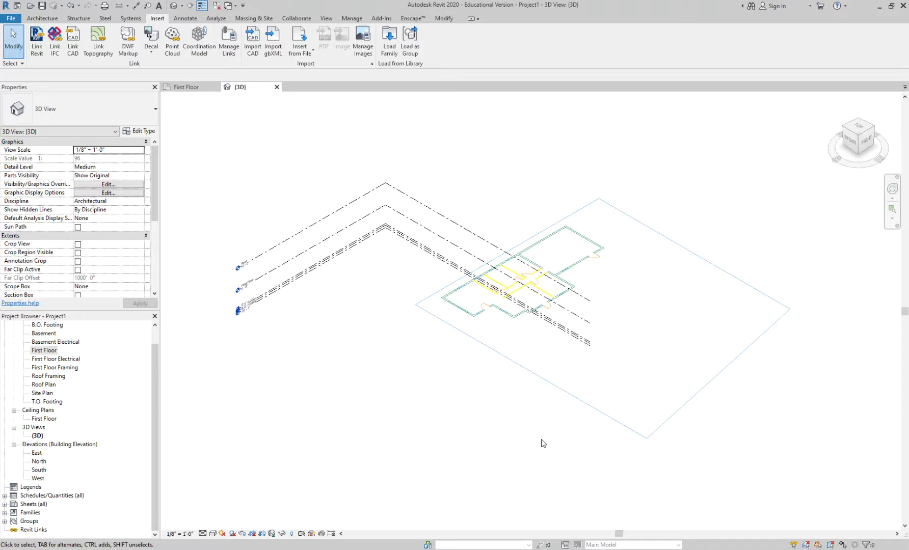
key(w)
key(t)
middle_drag(485, 383, 300, 361)
scroll(315, 359, up, 2)
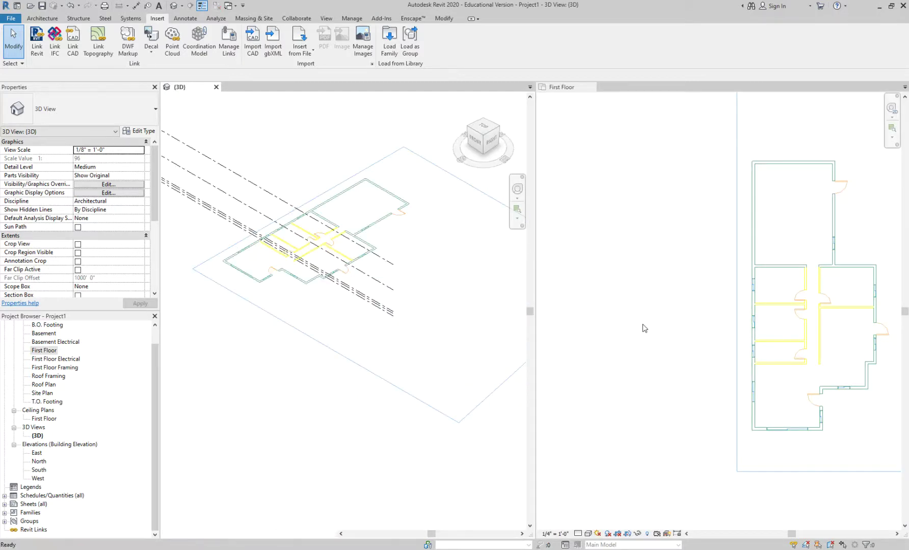
scroll(642, 324, down, 3)
scroll(643, 324, up, 2)
middle_drag(755, 321, 701, 321)
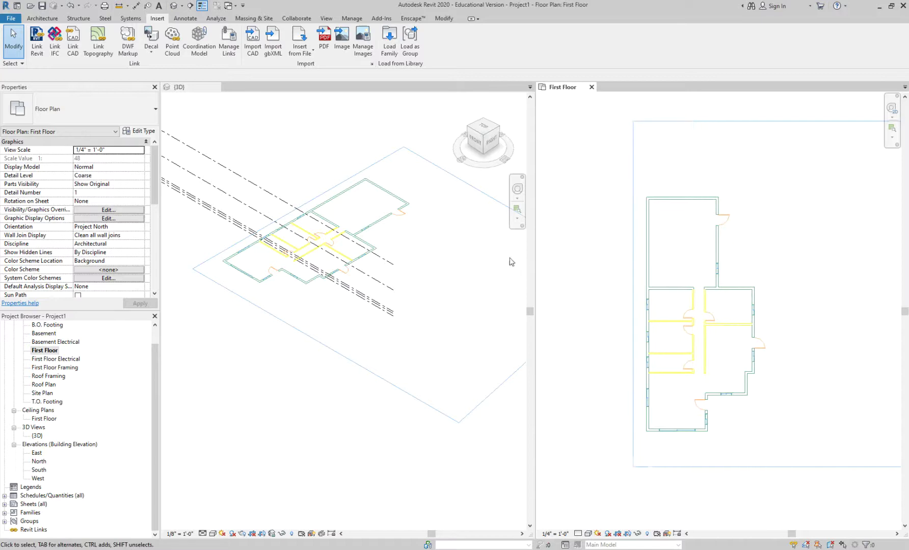
drag(535, 258, 490, 258)
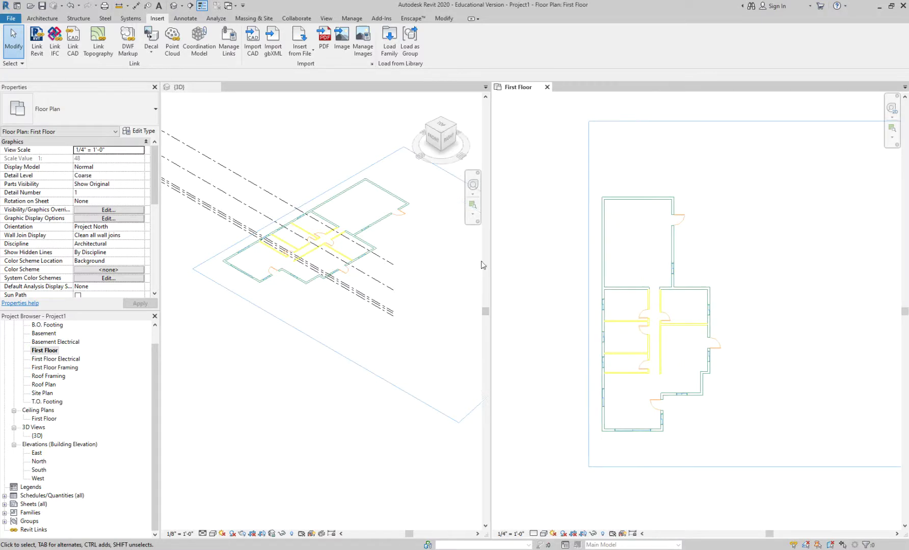
Examine the imported base plan in the 3D view and the First Floor plan, including its exterior wall lines and lower corner.
click(399, 250)
scroll(428, 259, up, 3)
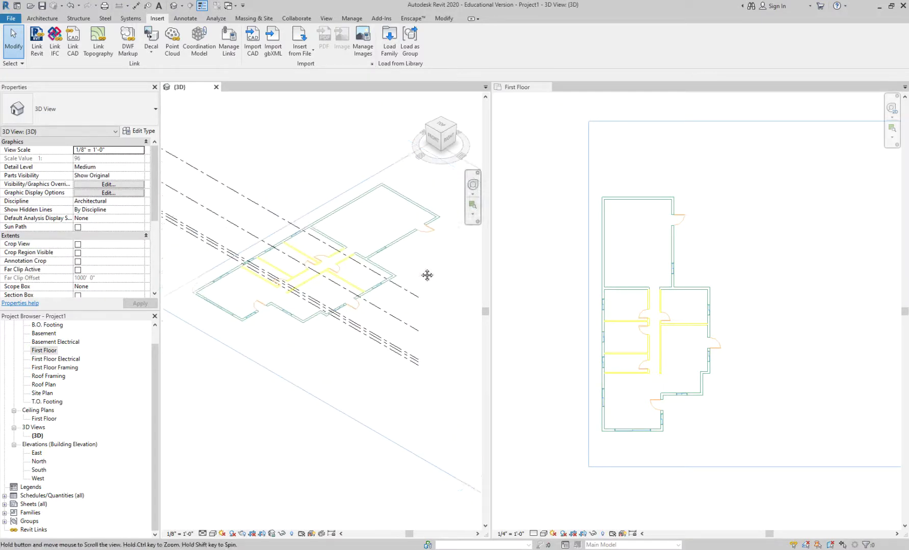
scroll(638, 357, up, 5)
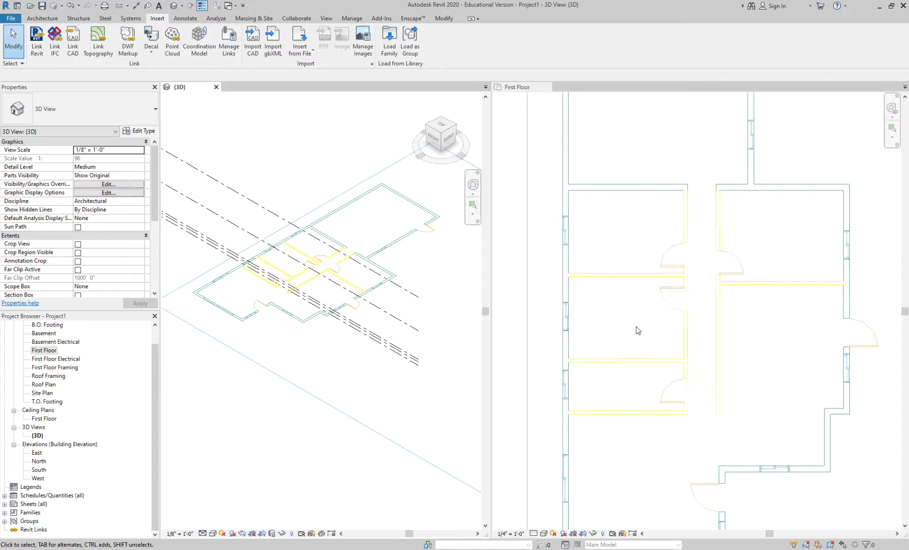
click(636, 333)
scroll(647, 407, down, 5)
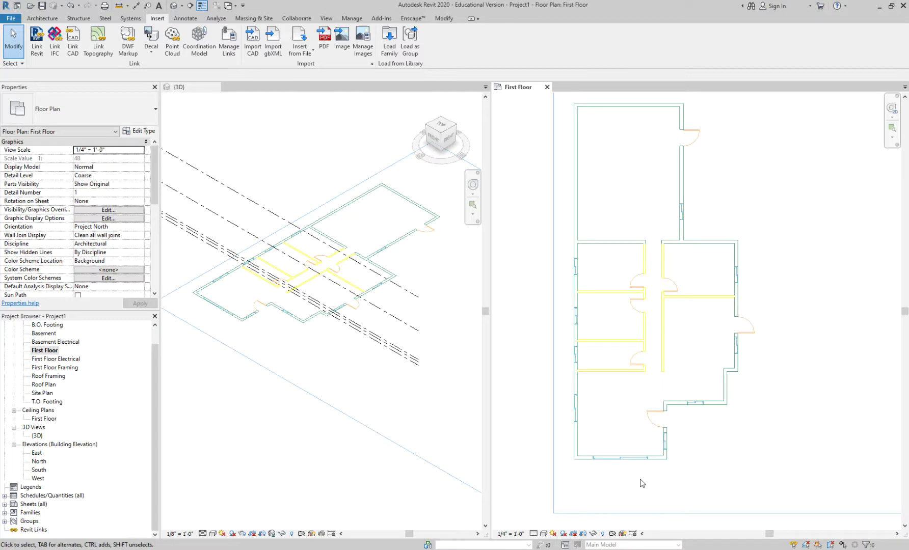
scroll(595, 480, up, 5)
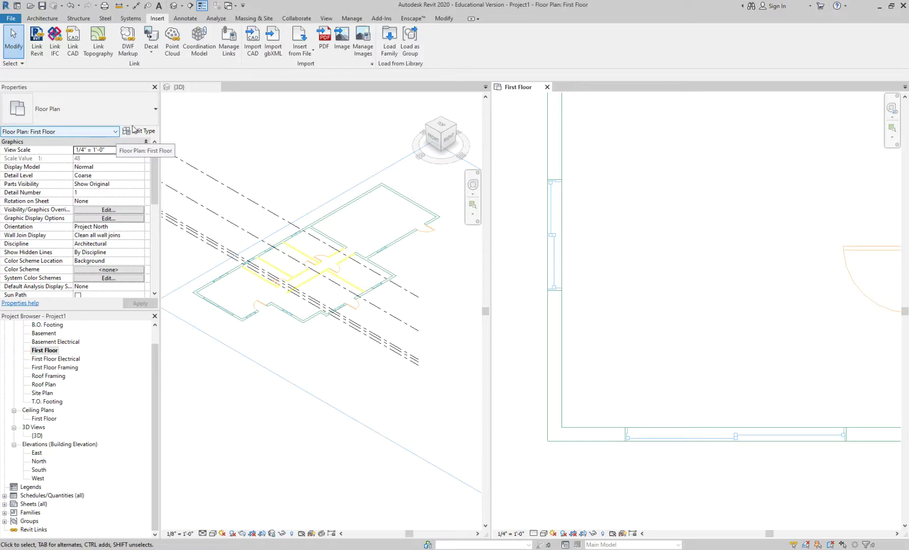
scroll(611, 469, up, 1)
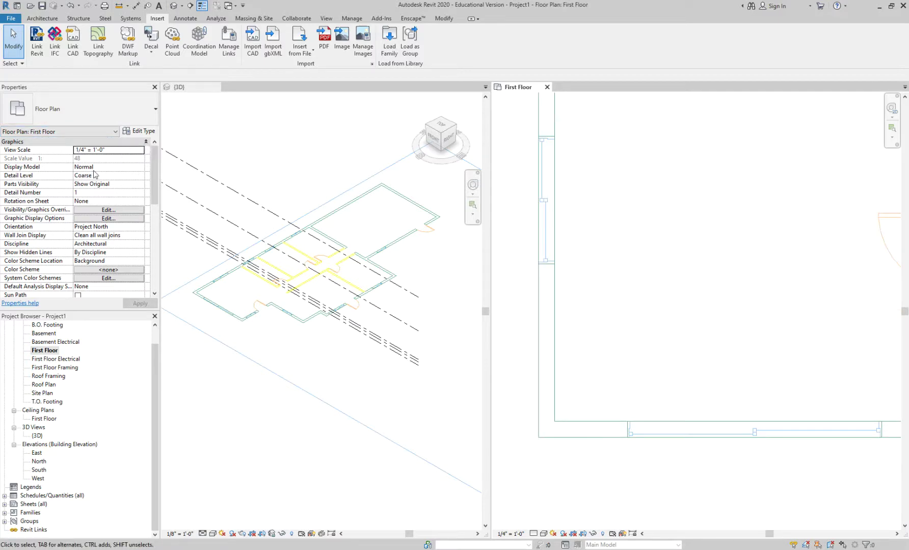
click(103, 112)
scroll(613, 377, down, 3)
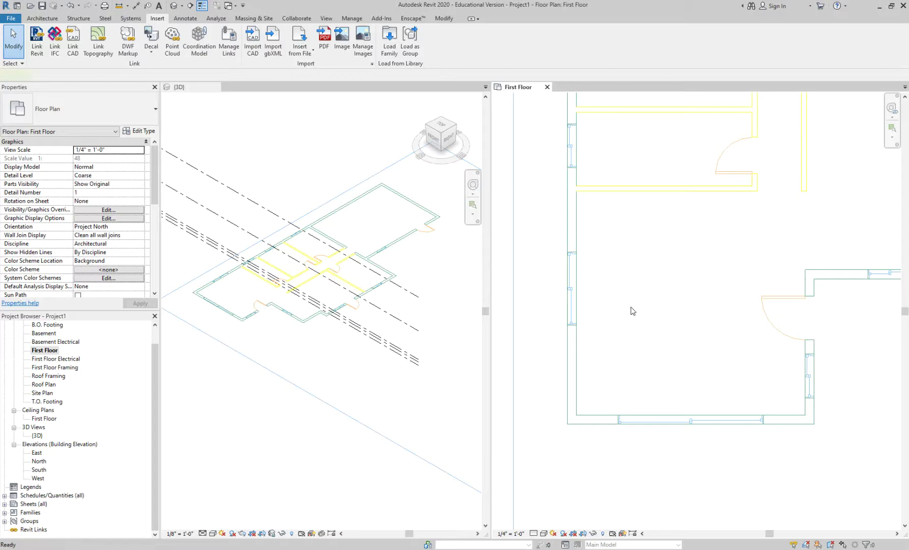
Start a new wall with its height constrained to the Roof level and its location line at Finish Face: Interior.
key(w)
key(a)
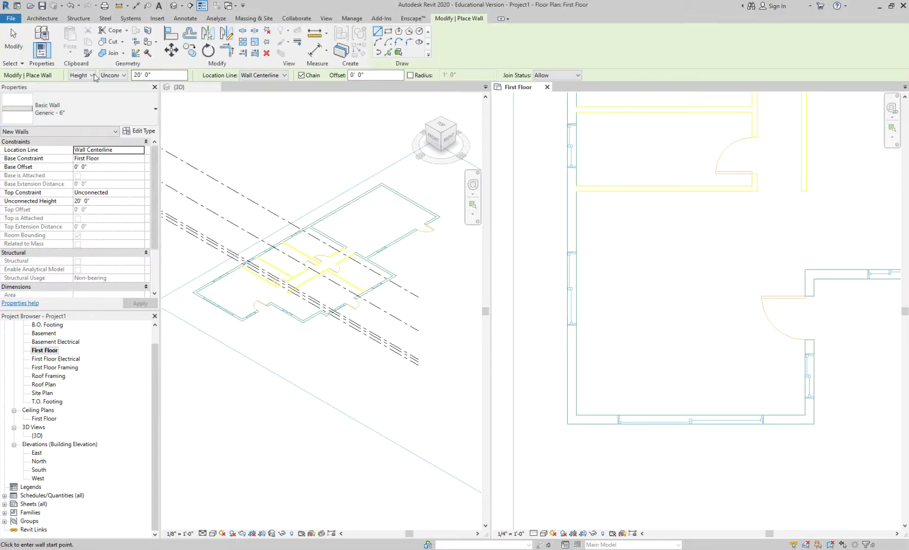
click(121, 75)
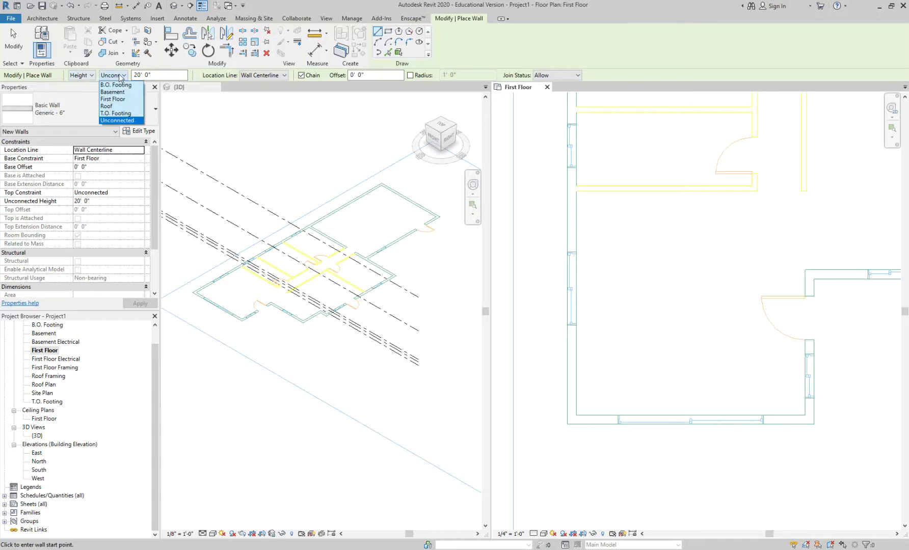
click(112, 106)
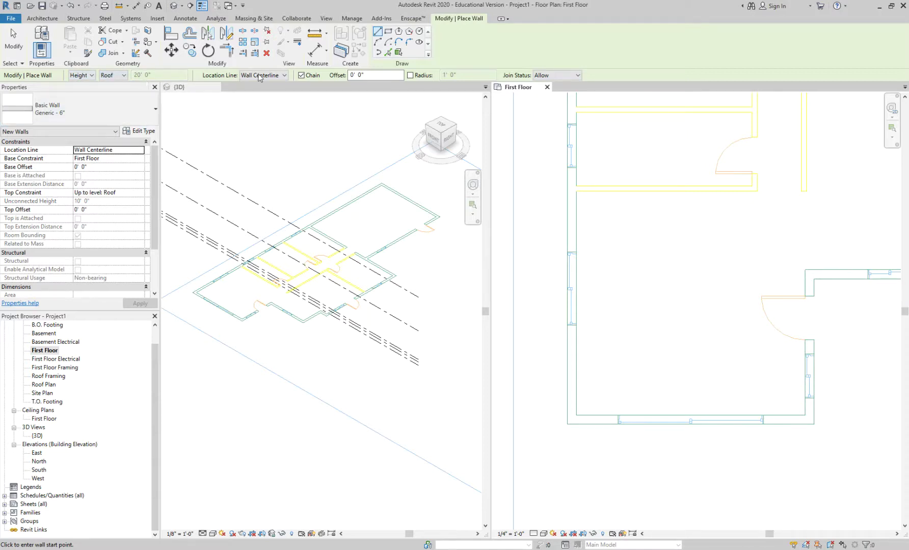
click(240, 75)
click(270, 105)
Choose the Exterior - Wood Siding on Wood Stud type for the new walls.
click(134, 107)
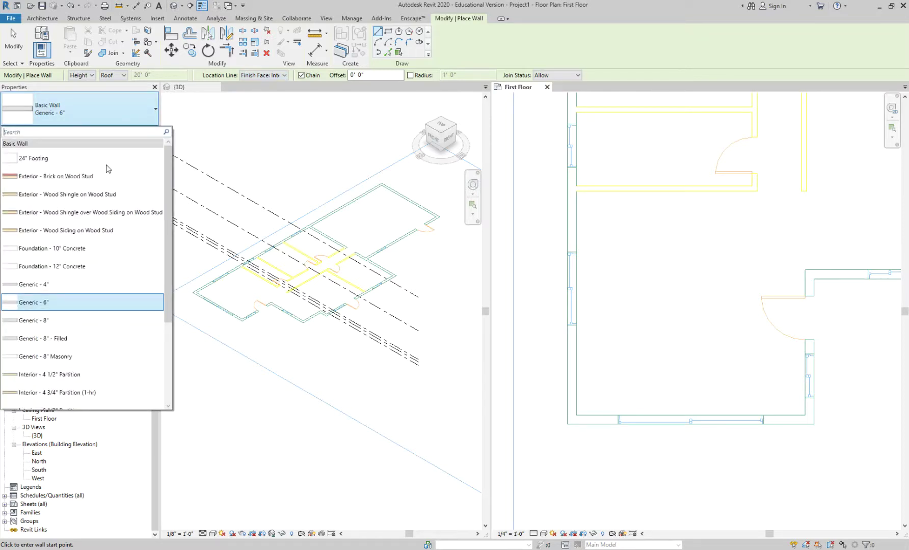
mouse_move(105, 235)
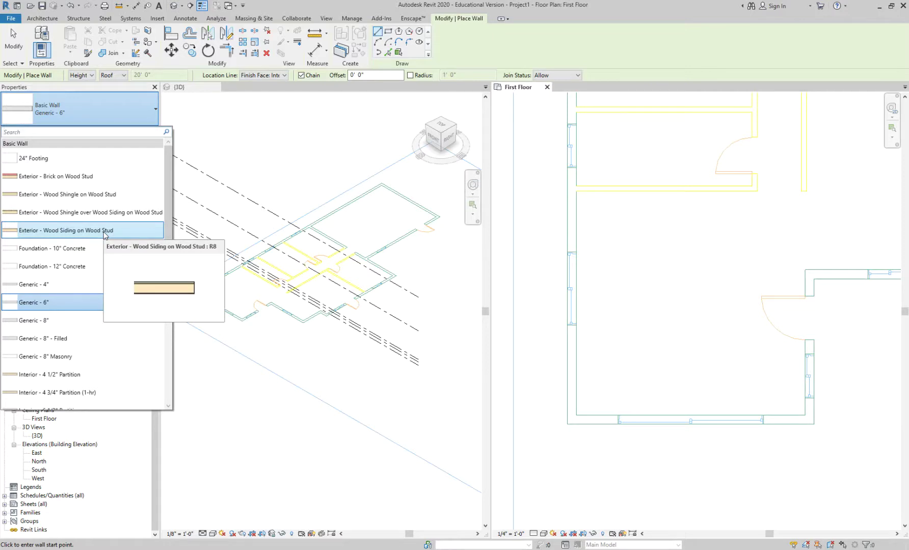
click(105, 234)
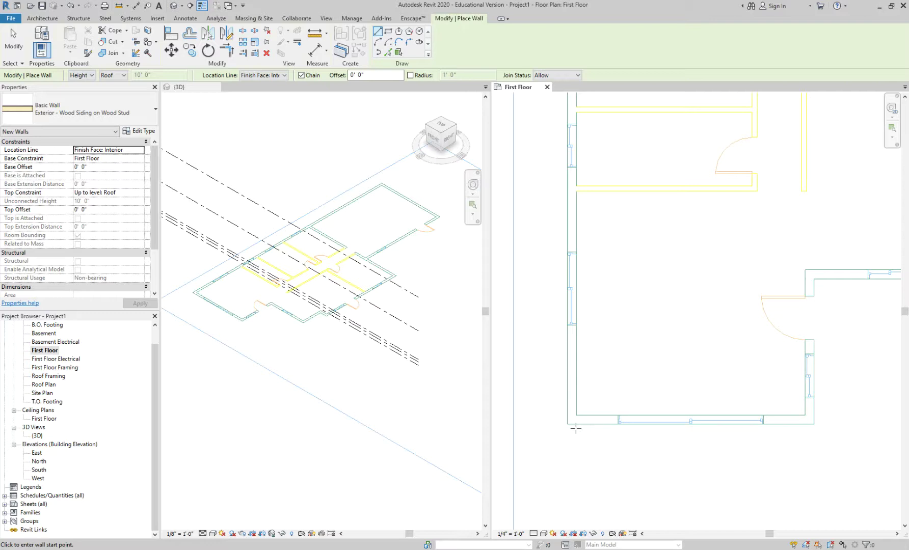
Draw the long west exterior wall along the inner CAD line, from the lower inner corner to the upper inner corner.
scroll(576, 429, up, 2)
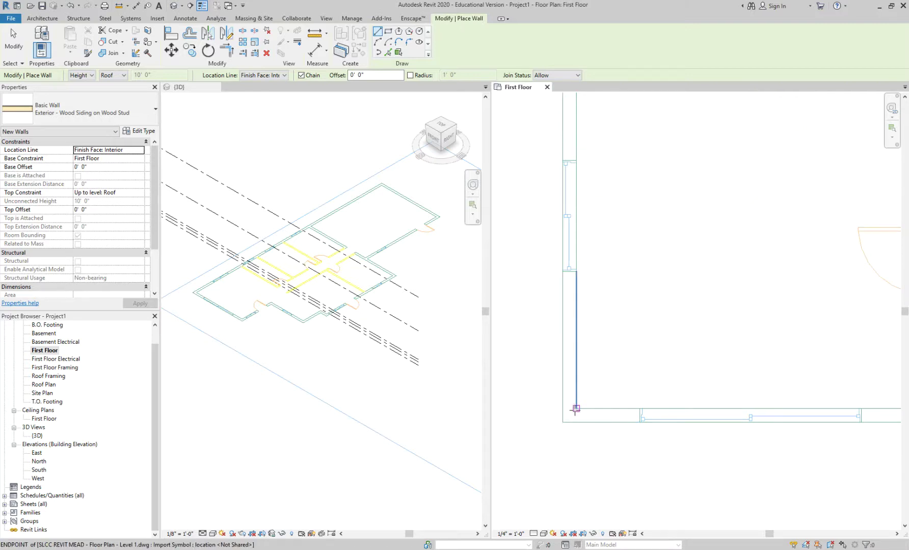
click(576, 409)
scroll(577, 409, down, 2)
scroll(773, 409, up, 2)
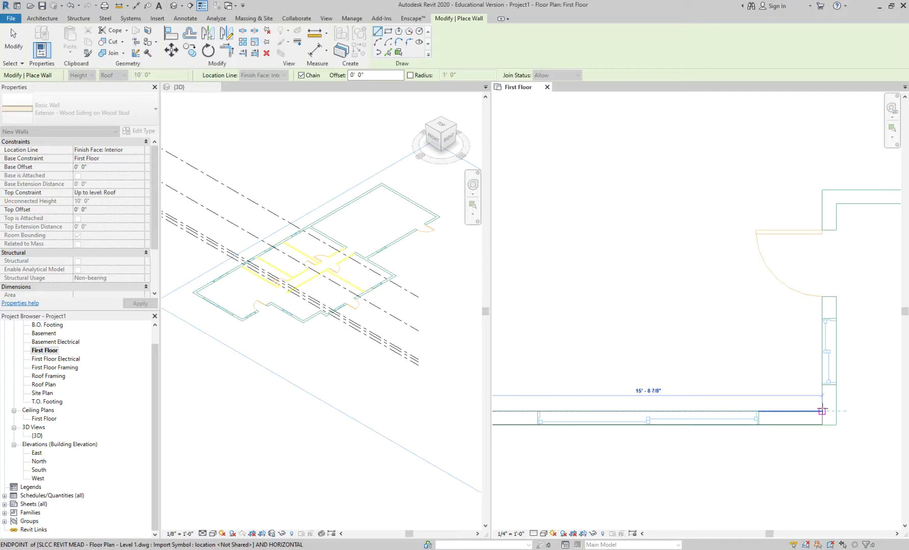
scroll(822, 410, down, 2)
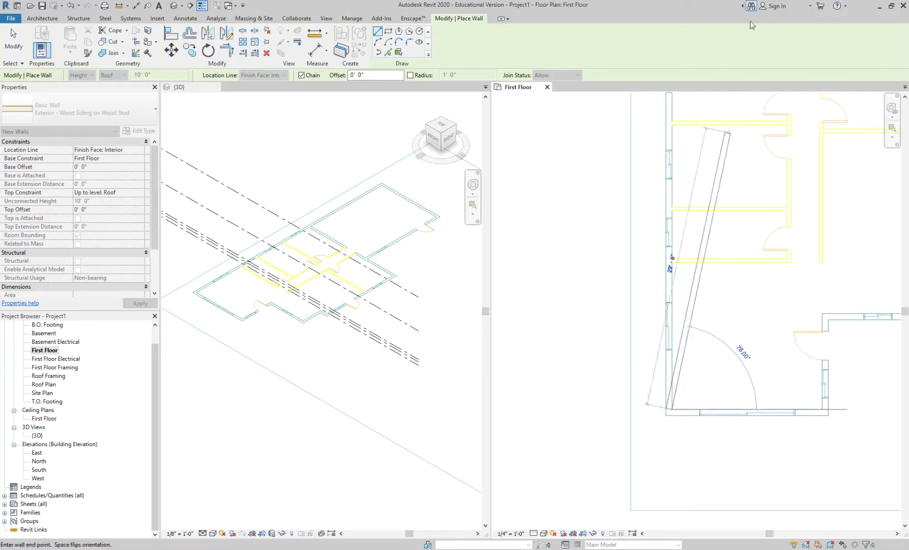
middle_drag(699, 264, 674, 404)
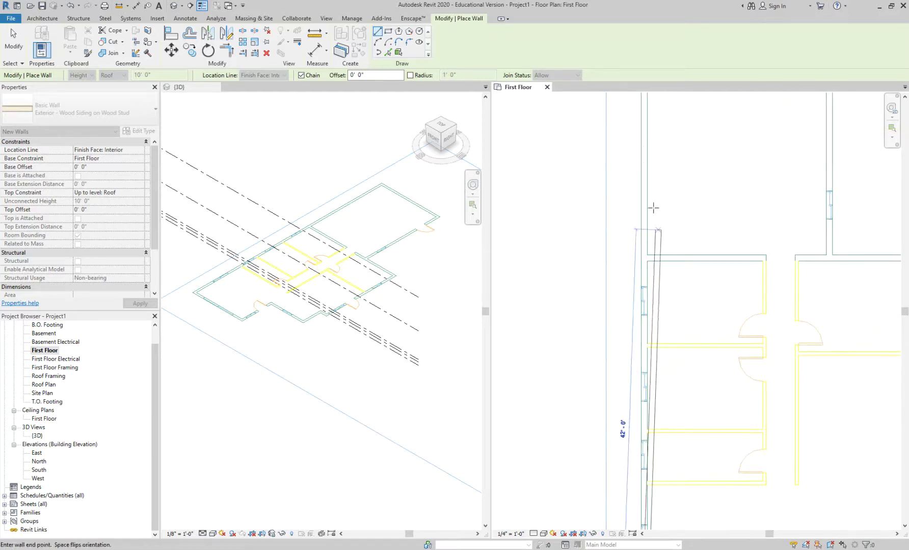
middle_drag(653, 208, 625, 449)
click(611, 258)
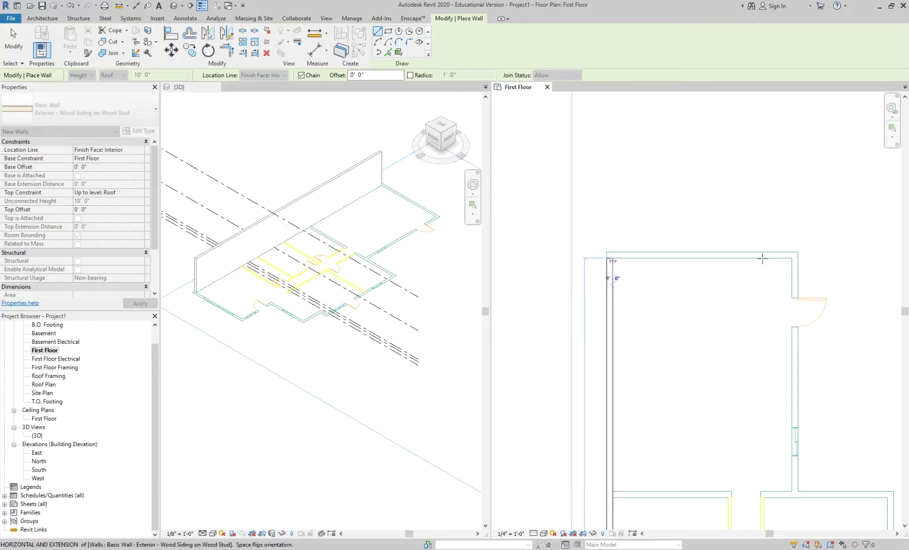
Continue the exterior walls across the north side and down the upper room's east side to the plan's first jog.
click(793, 259)
scroll(793, 265, down, 2)
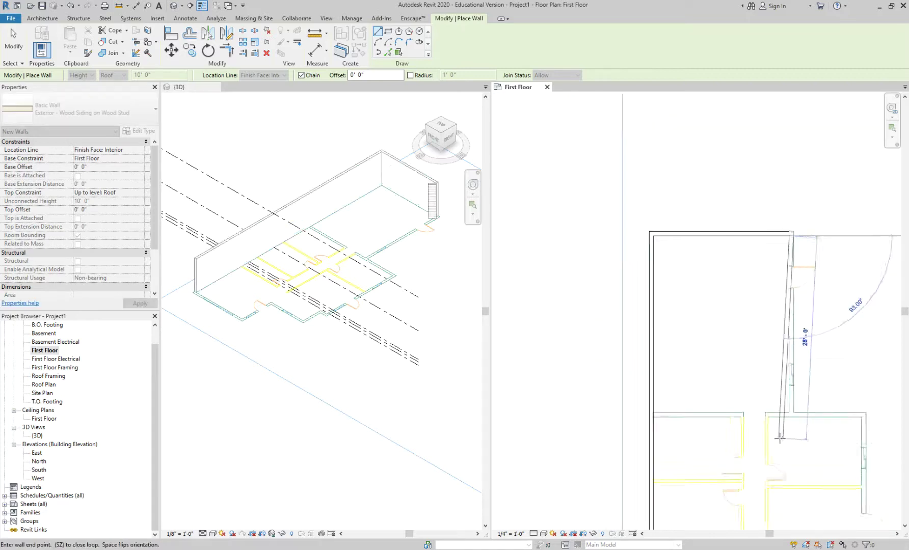
scroll(779, 438, up, 2)
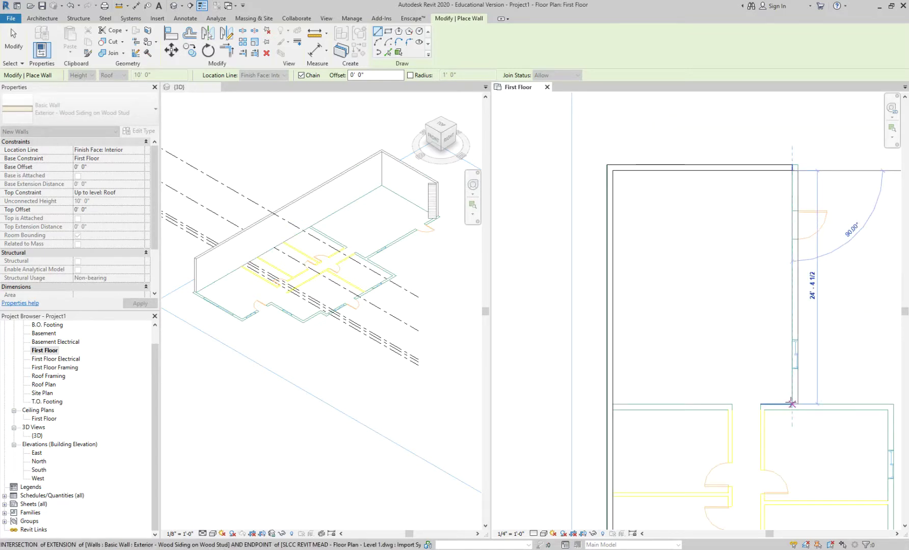
click(791, 403)
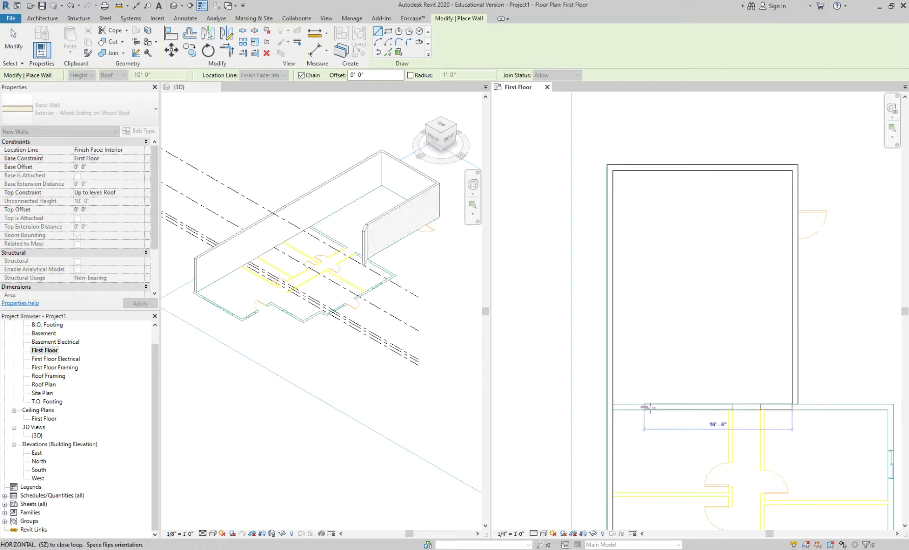
Continue the exterior walls around the stepped east side of the CAD plan and close the outline along the south side.
middle_drag(836, 420, 730, 360)
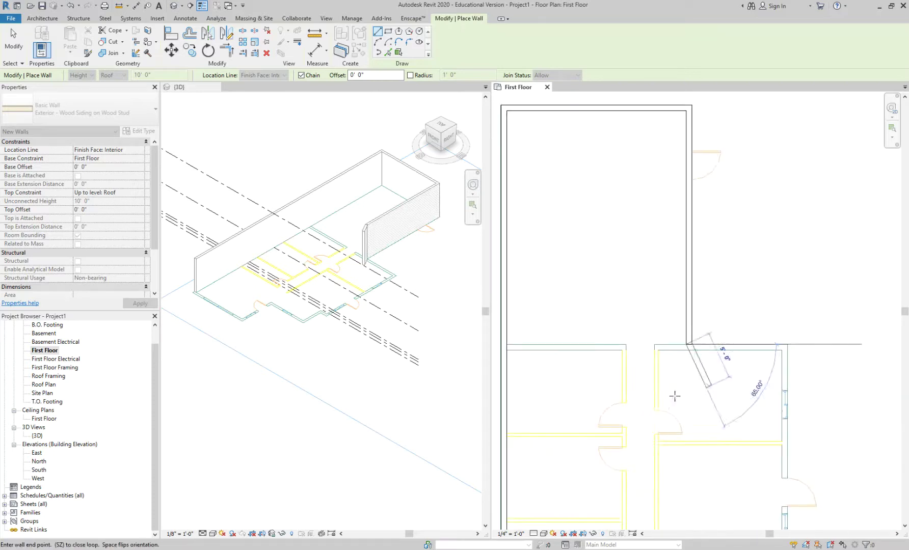
click(790, 342)
scroll(809, 345, down, 3)
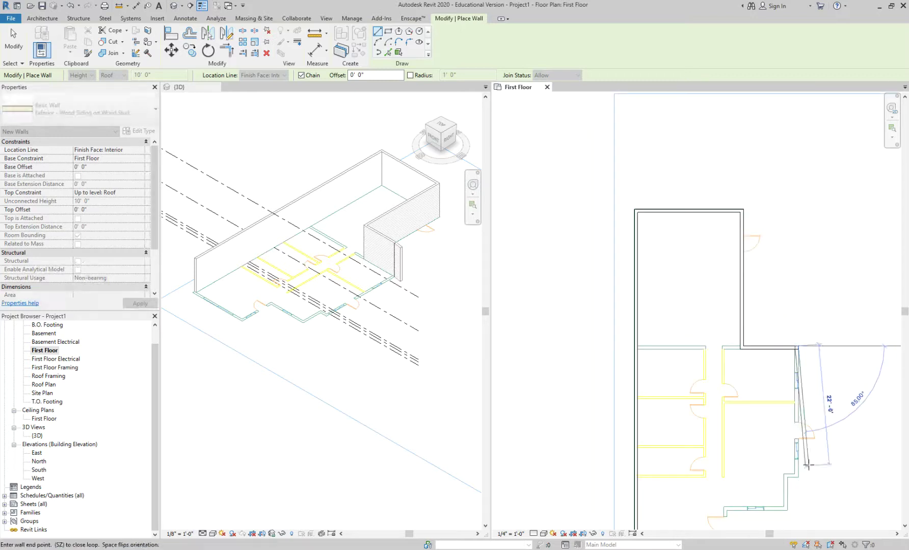
scroll(393, 301, up, 6)
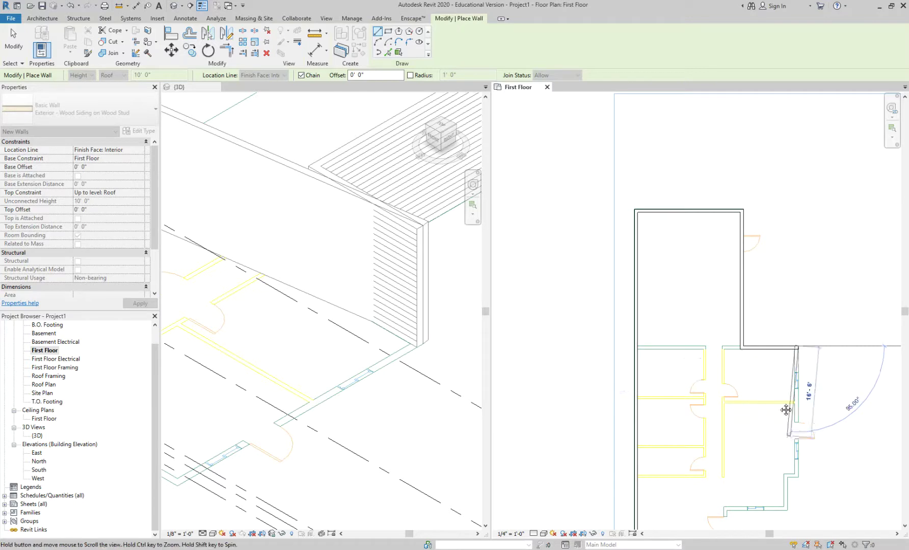
scroll(787, 410, up, 5)
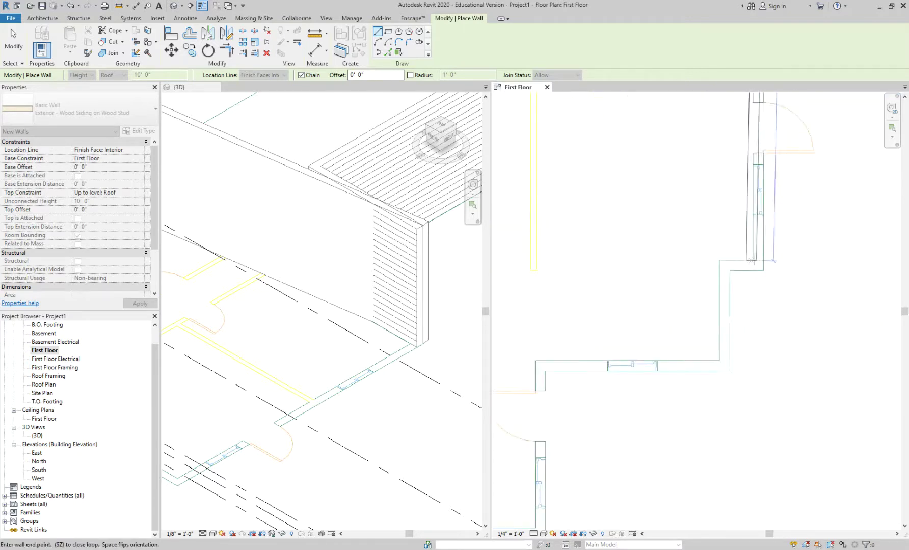
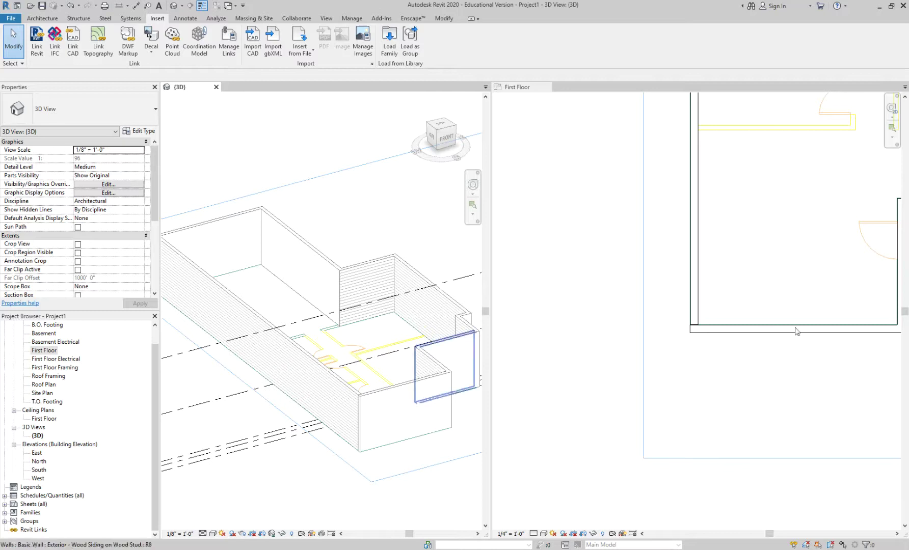
Flip the southernmost exterior wall so its siding faces outward.
click(771, 365)
scroll(402, 402, up, 2)
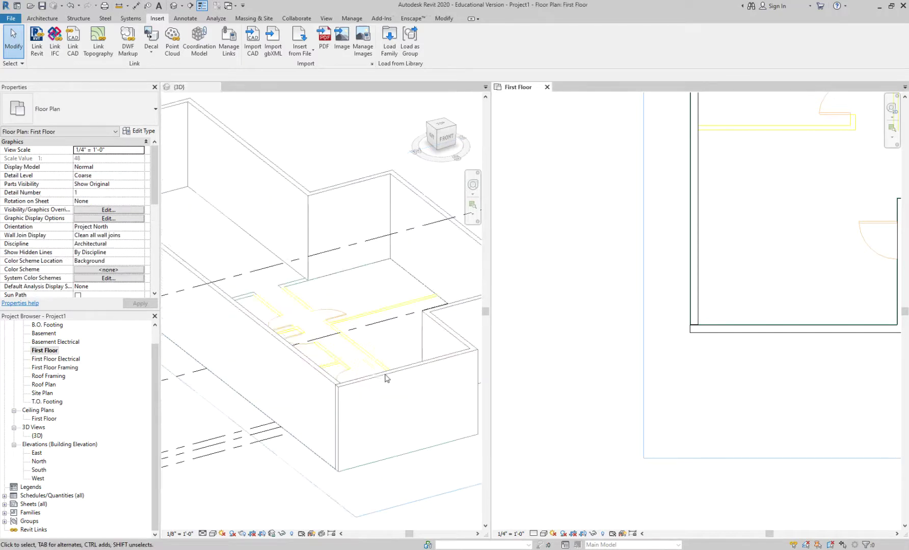
click(783, 335)
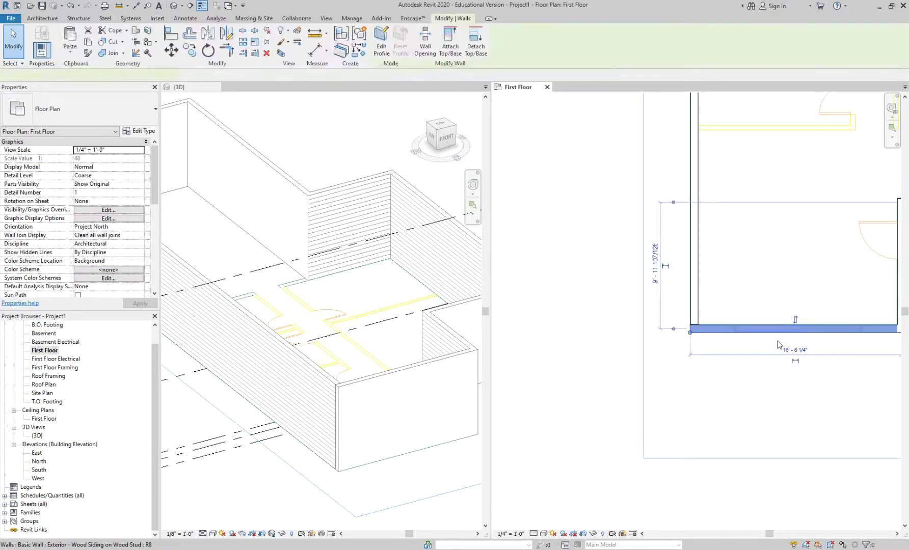
click(767, 368)
Align the southernmost wall's interior face to the inner CAD wall line, with the alignment preference set to Wall faces.
scroll(751, 365, up, 1)
middle_drag(751, 365, 614, 371)
key(a)
key(l)
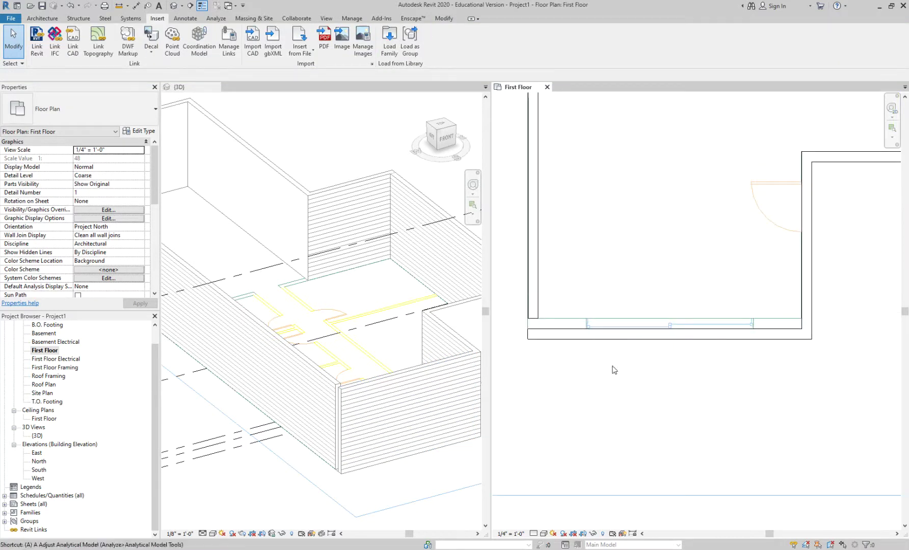
scroll(581, 335, up, 1)
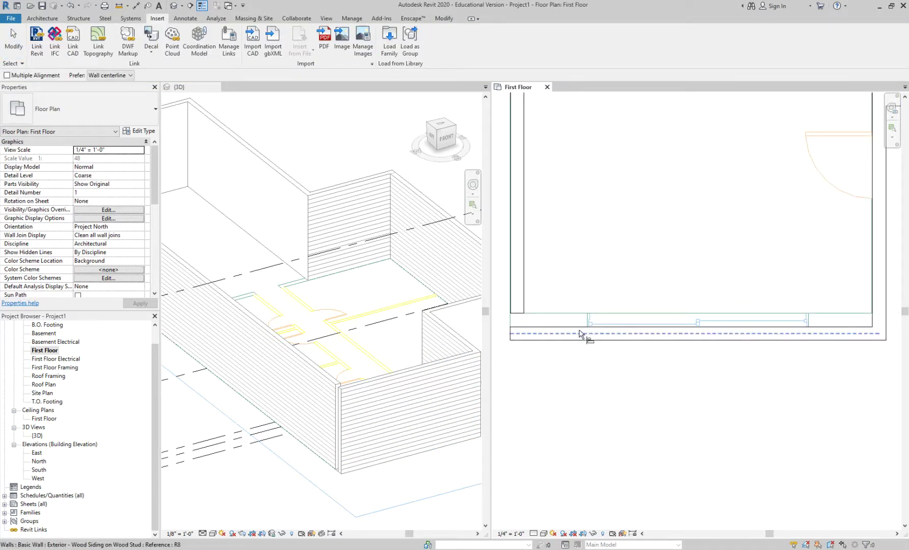
click(130, 75)
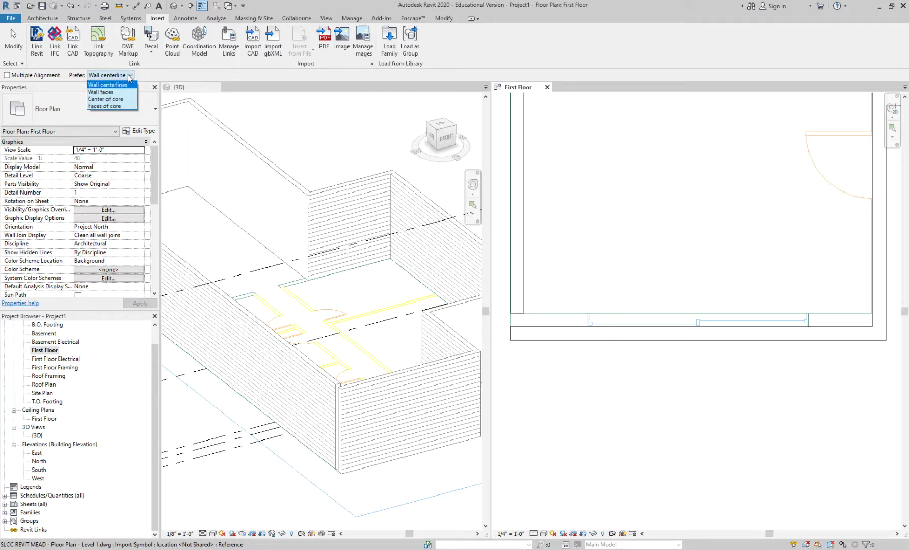
click(107, 92)
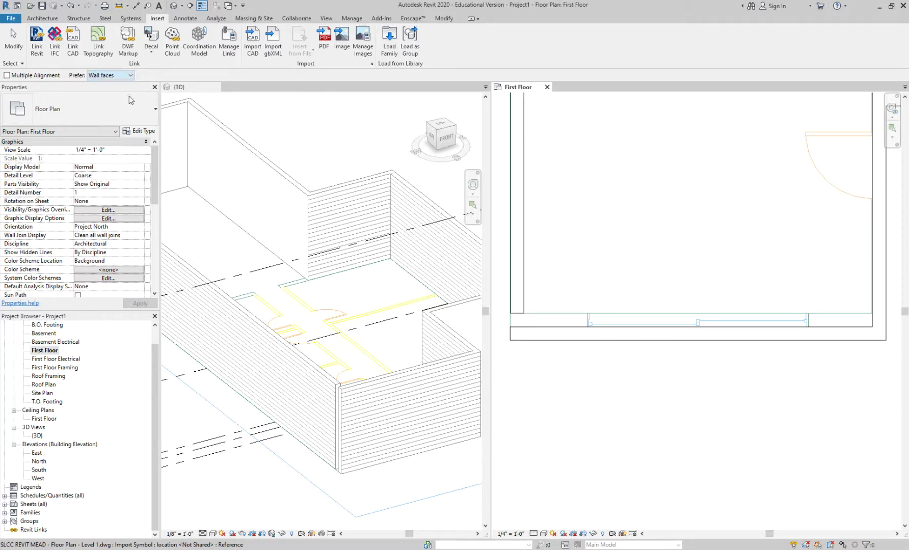
click(559, 330)
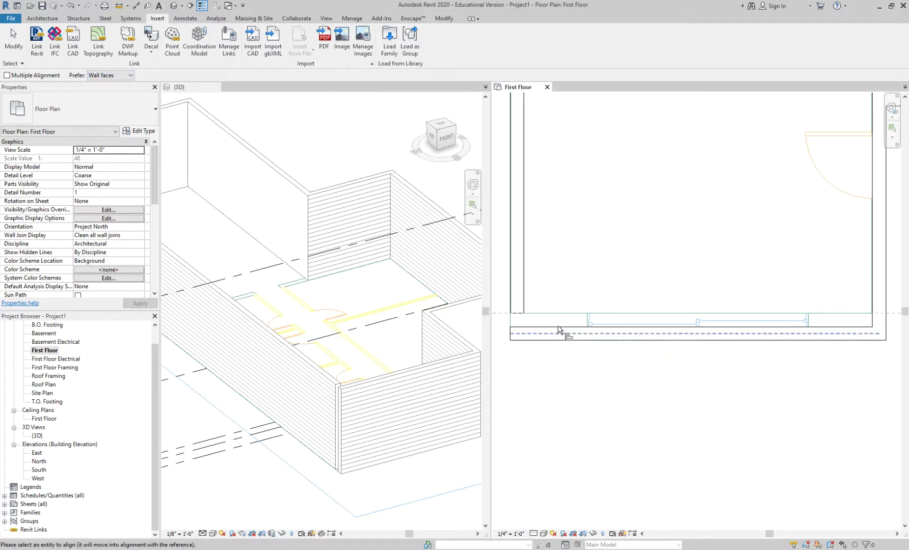
click(559, 330)
Leave the Align command and inspect the exterior walls' corners and siding orientation in the plan and 3D views.
scroll(558, 332, down, 1)
scroll(559, 334, down, 1)
click(357, 338)
key(Escape)
scroll(426, 366, down, 2)
shift+middle_drag(426, 366, 387, 423)
scroll(579, 314, up, 2)
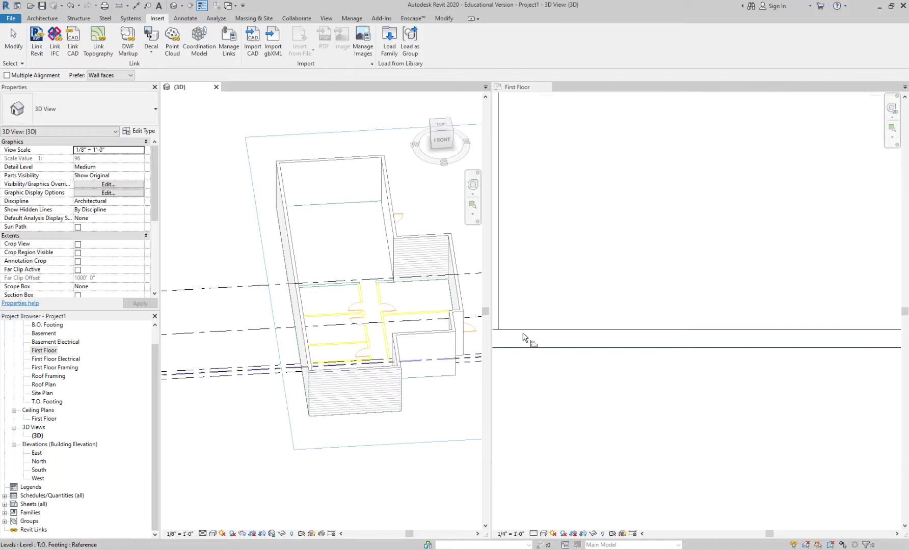
click(547, 304)
scroll(613, 345, up, 3)
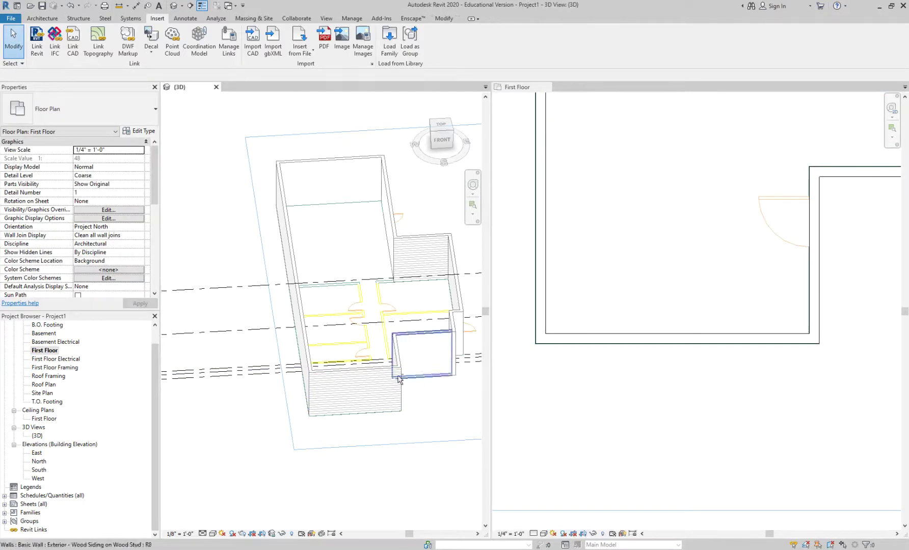
click(438, 407)
shift+middle_drag(437, 407, 345, 390)
scroll(345, 389, up, 3)
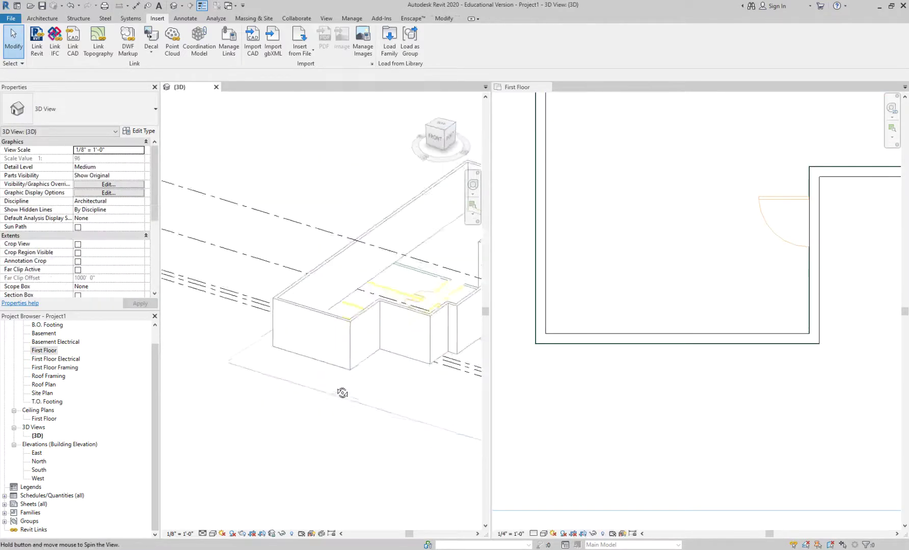
Flip the exterior walls of the southeast recess and the 6' 7 1/4" wall beside it so their siding faces outward.
click(821, 311)
click(819, 287)
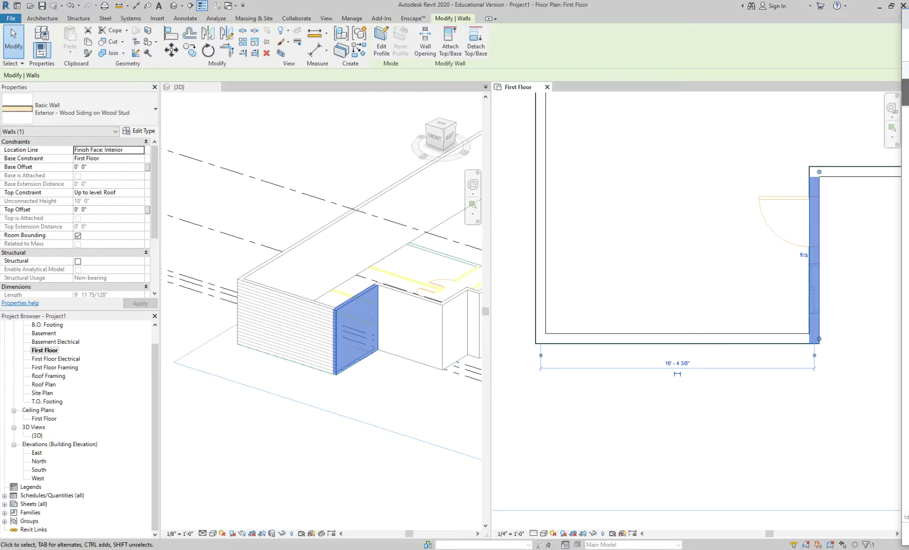
click(417, 413)
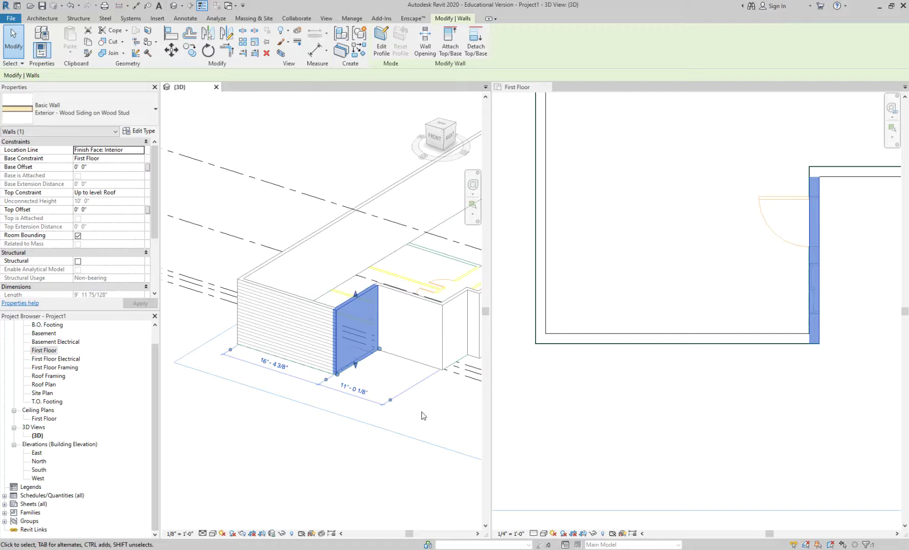
click(450, 414)
scroll(307, 373, down, 2)
scroll(397, 290, up, 3)
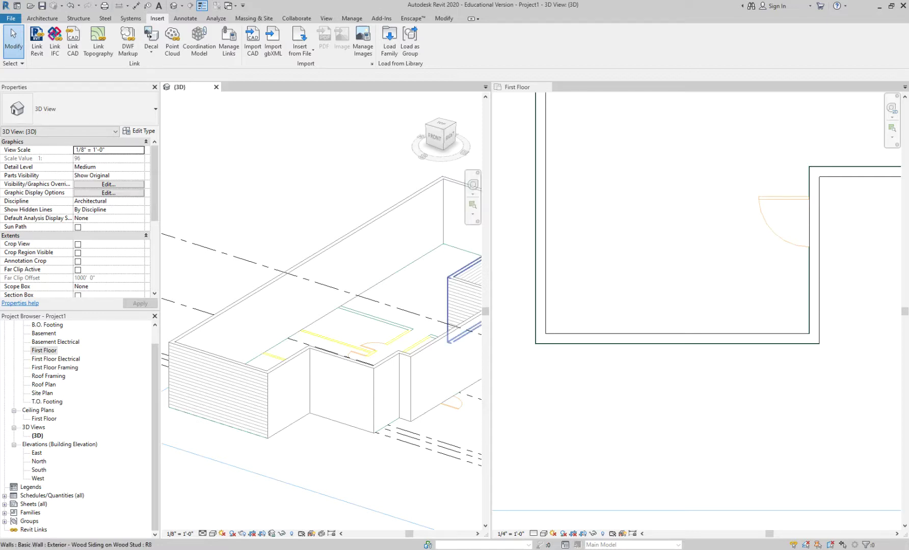
scroll(294, 359, up, 2)
click(294, 355)
drag(294, 356, 306, 392)
scroll(439, 408, down, 2)
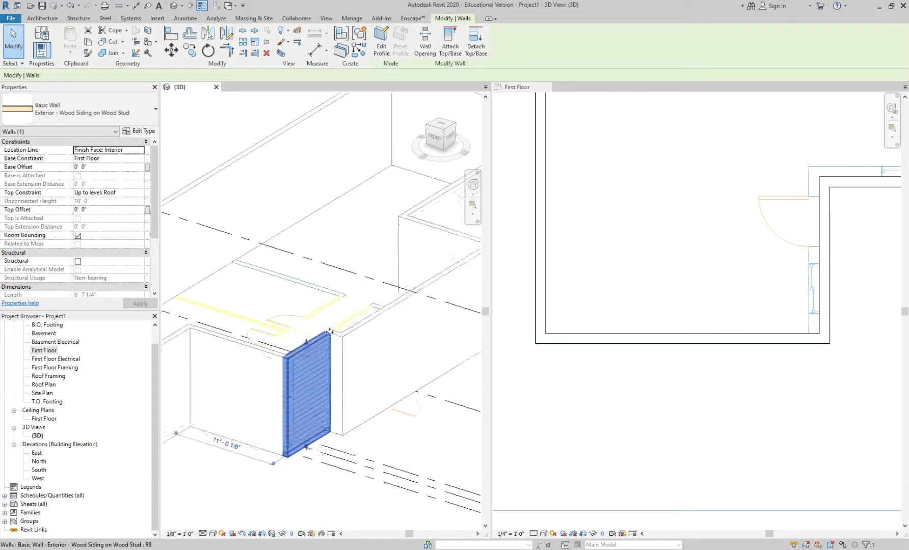
Flip the remaining east-side walls, including the short jog, the long east wall and its north return, so their siding faces outward.
scroll(341, 340, up, 2)
scroll(341, 340, up, 2)
click(370, 332)
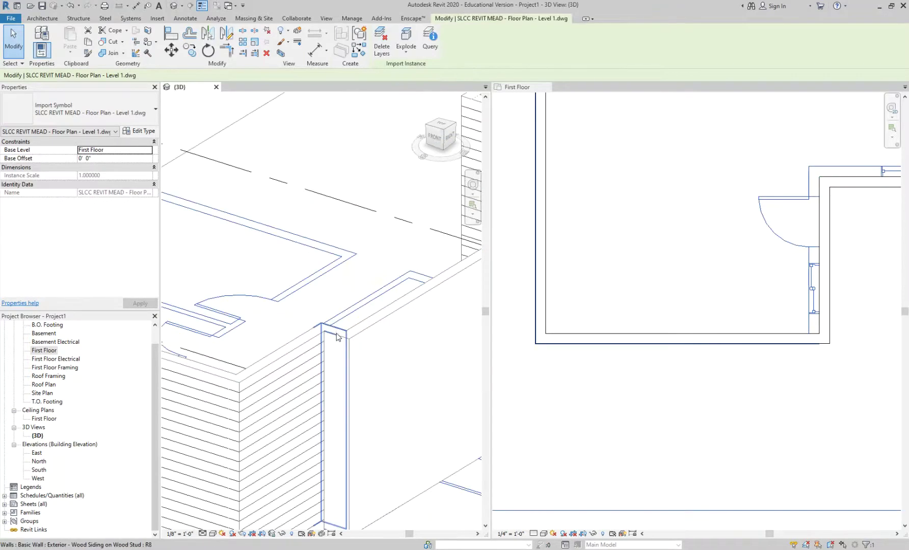
click(361, 328)
shift+middle_drag(361, 328, 198, 335)
scroll(199, 334, down, 3)
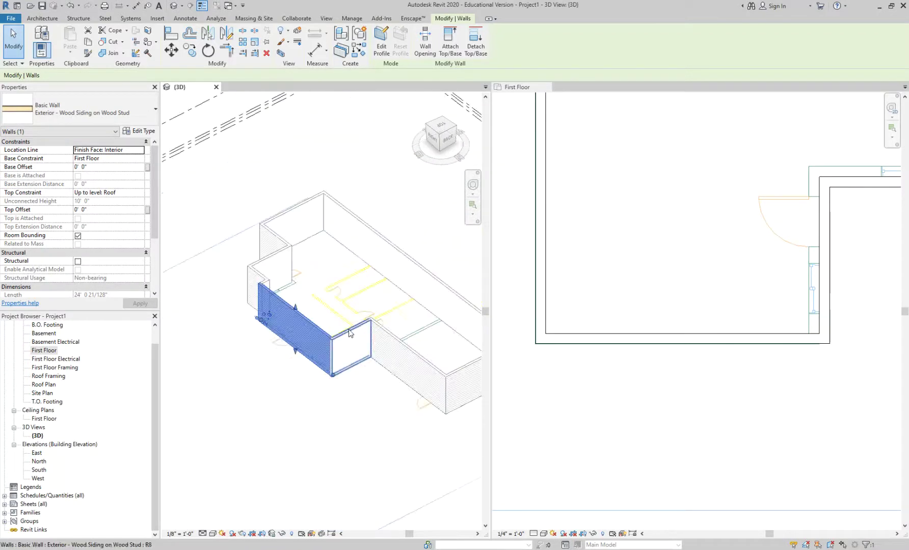
click(357, 352)
shift+middle_drag(319, 400, 336, 349)
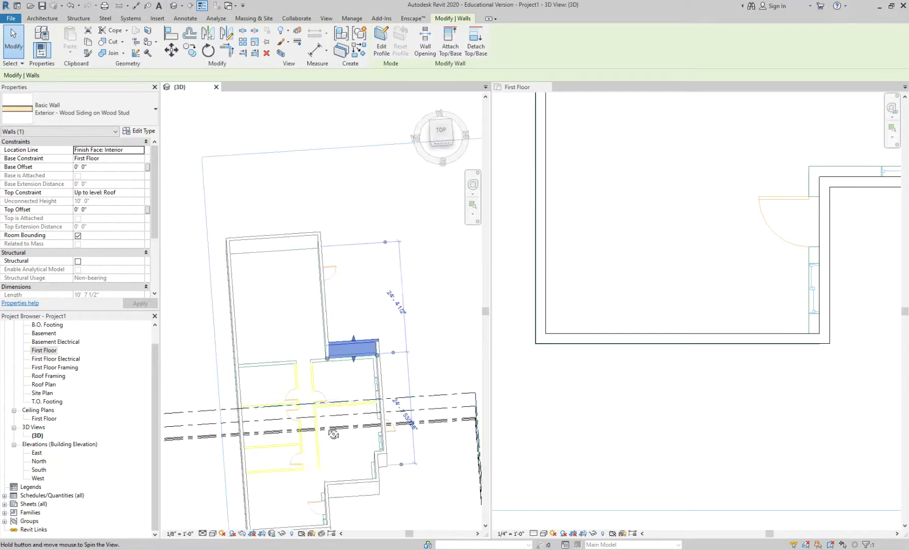
scroll(336, 349, up, 3)
scroll(337, 350, down, 4)
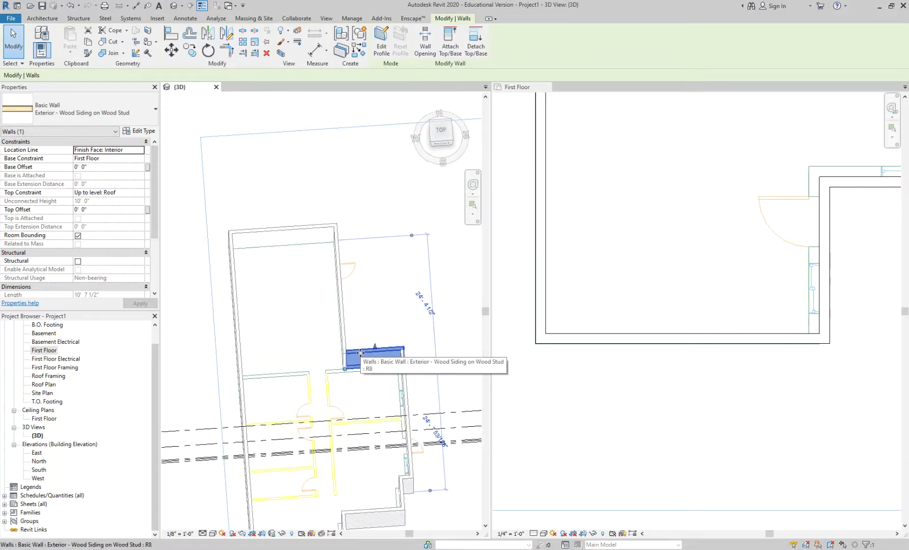
Align the interior faces of the southeast recess walls to the inner CAD wall lines in the First Floor plan.
middle_drag(654, 249, 691, 353)
scroll(704, 250, up, 2)
middle_drag(704, 250, 768, 340)
key(a)
key(l)
click(689, 306)
click(704, 286)
scroll(744, 248, down, 2)
Align the stepped jog walls and the long east wall to the inner CAD wall lines.
middle_drag(745, 248, 682, 339)
scroll(644, 345, up, 2)
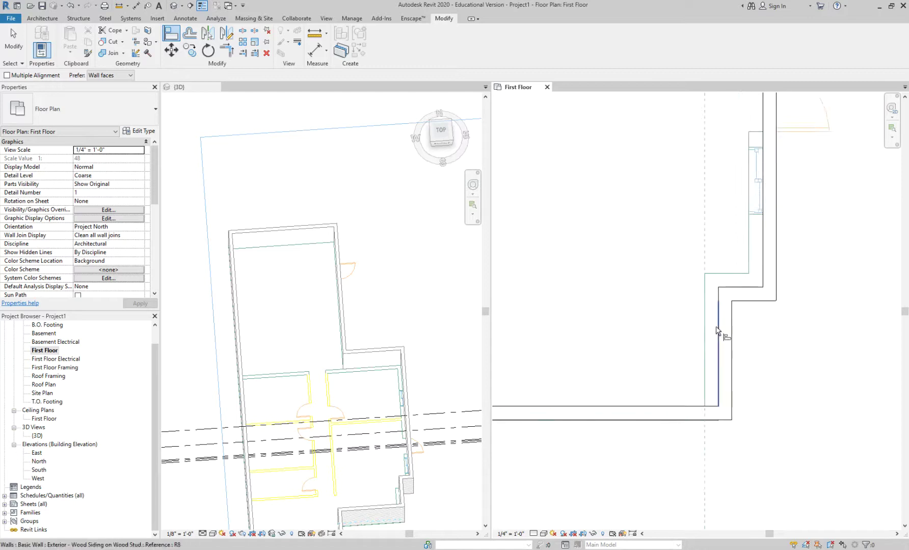
click(718, 274)
click(716, 287)
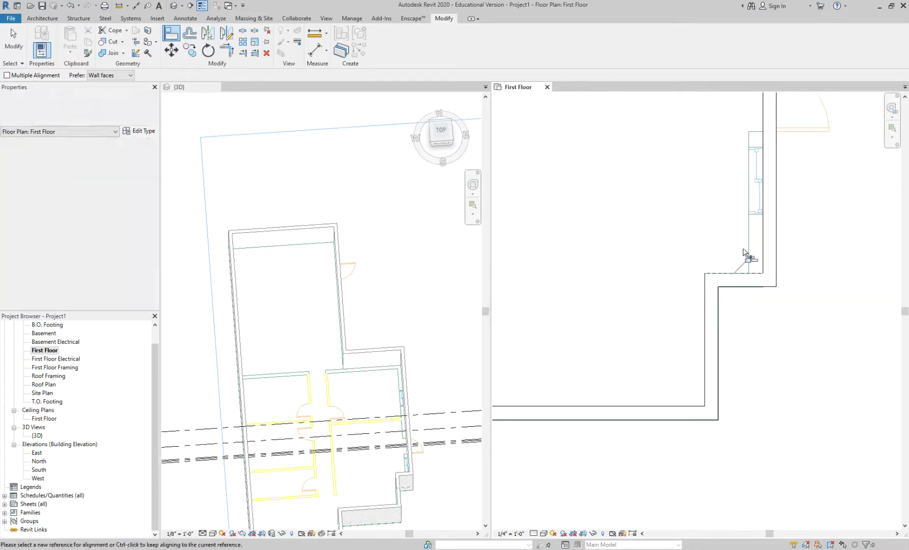
scroll(751, 345, down, 4)
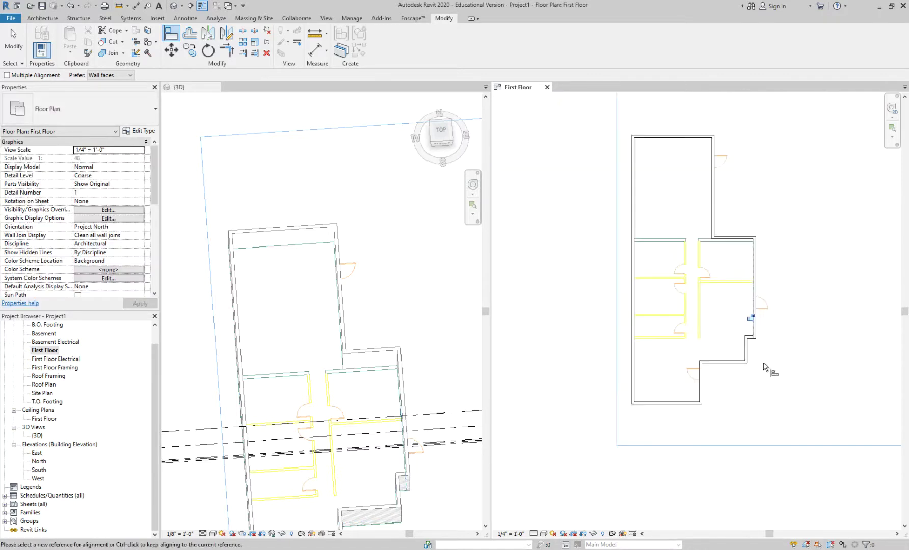
scroll(691, 264, up, 4)
scroll(741, 242, up, 1)
scroll(758, 222, up, 1)
click(758, 220)
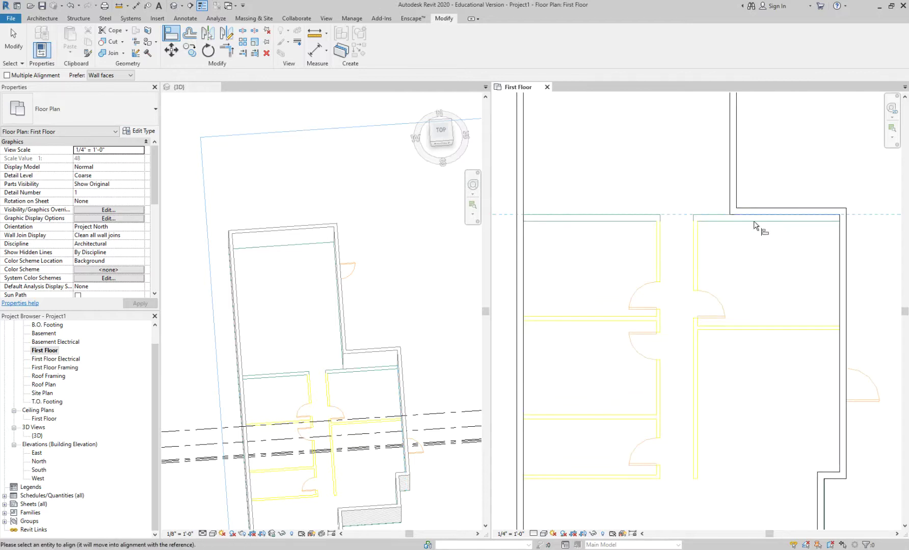
scroll(748, 226, up, 1)
key(Escape)
key(Escape)
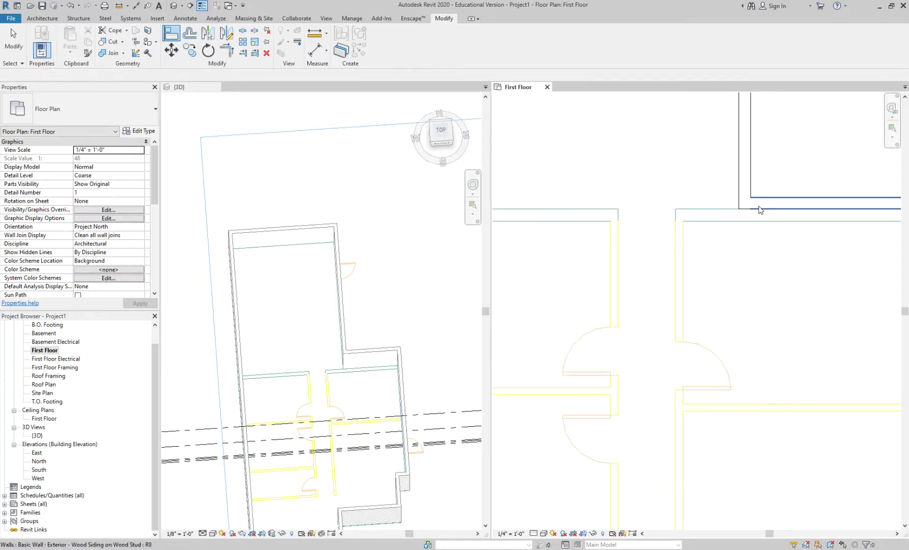
key(a)
key(l)
click(755, 208)
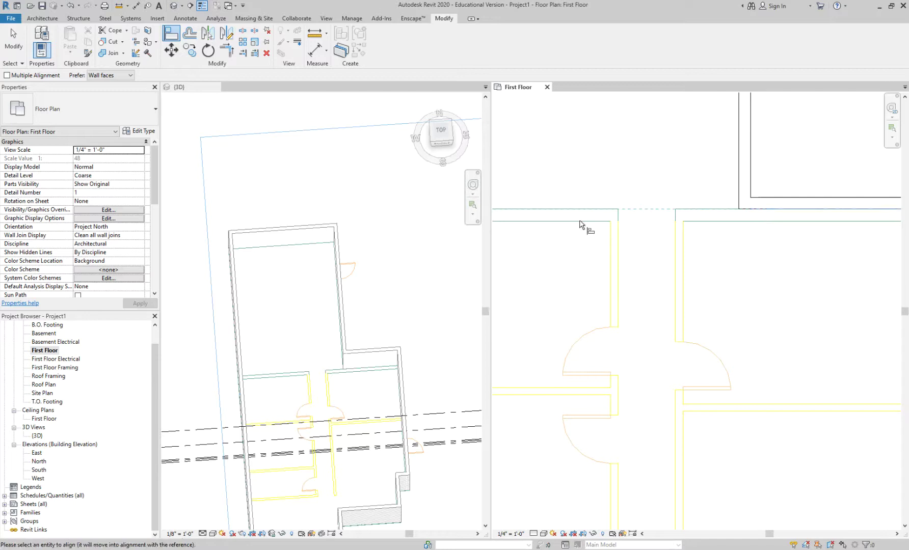
click(768, 202)
key(Escape)
click(766, 197)
key(Escape)
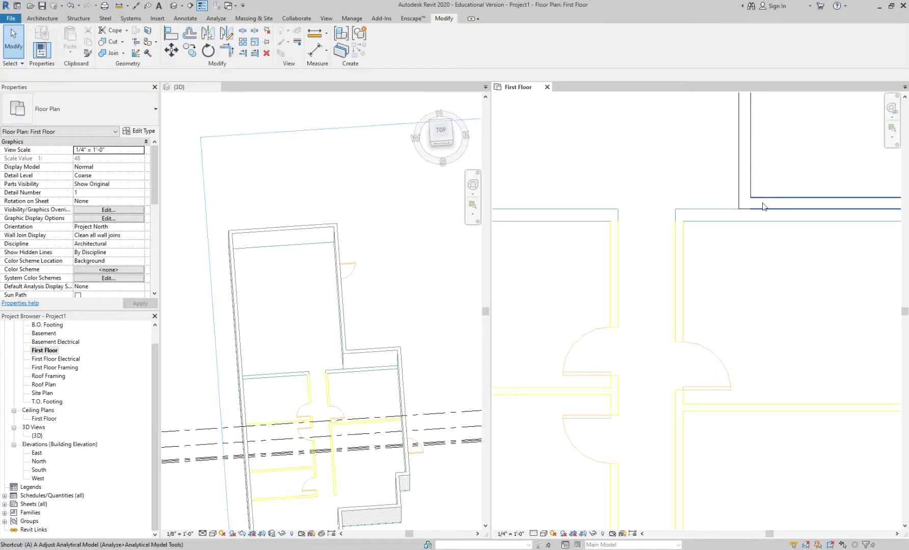
Align the interior face of the long east wall's north return to the inner CAD wall line.
key(a)
key(l)
click(700, 221)
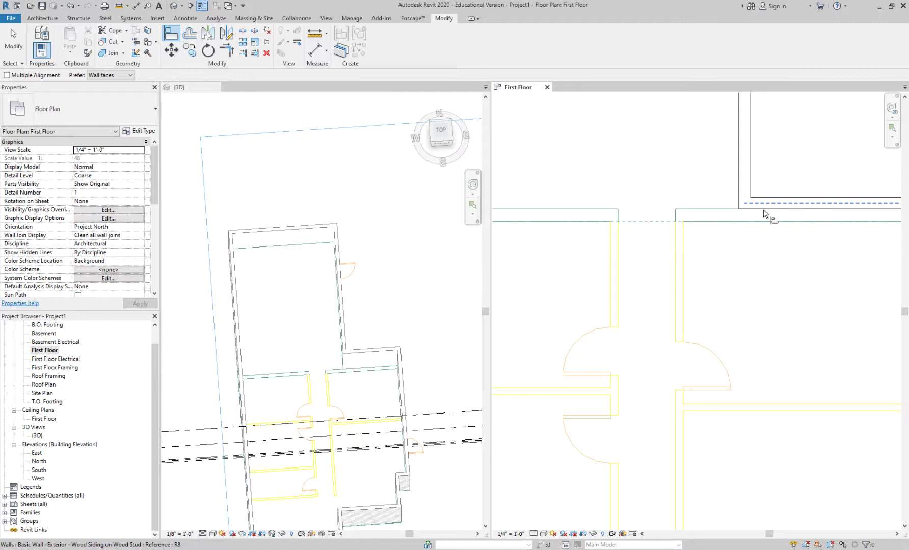
click(765, 213)
key(Escape)
Extend the north return wall westward along the CAD wall until it meets the west exterior wall.
scroll(751, 229, down, 2)
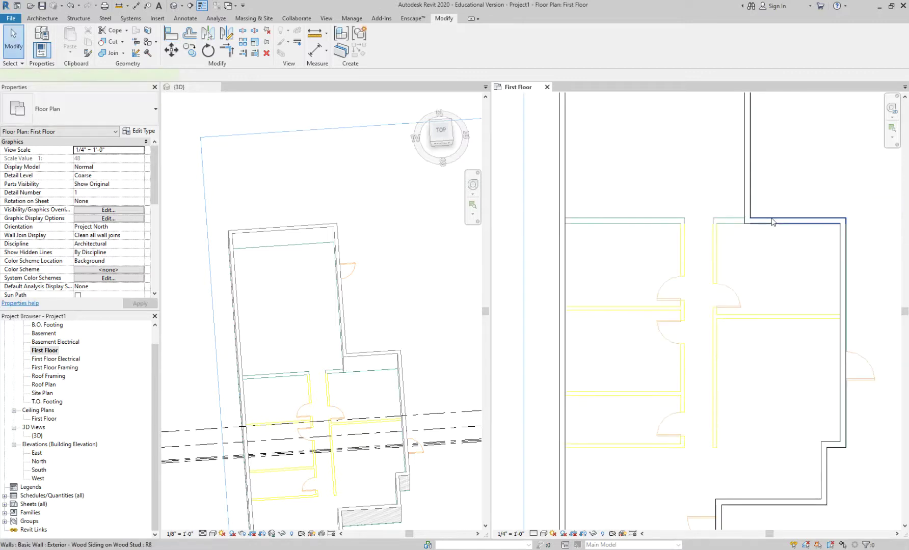
click(750, 224)
drag(749, 228, 562, 224)
key(Escape)
scroll(607, 247, down, 3)
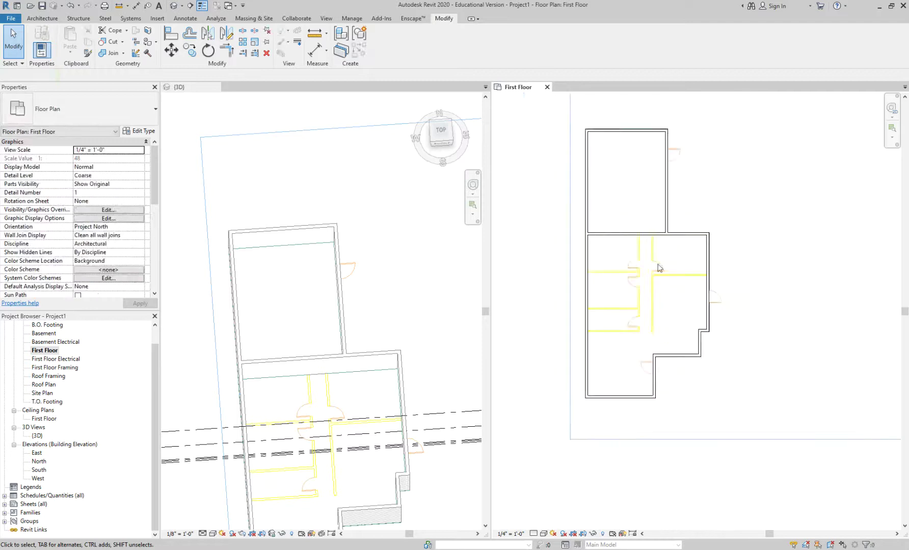
Inspect the siding orientation and wall layout of the exterior walls in the 3D and plan views.
shift+middle_drag(360, 258, 250, 351)
scroll(367, 255, up, 5)
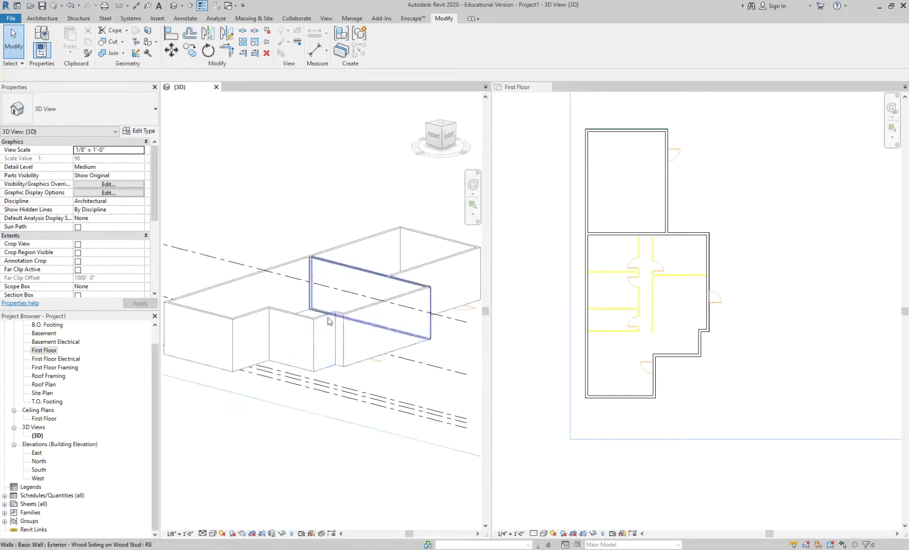
scroll(422, 308, down, 3)
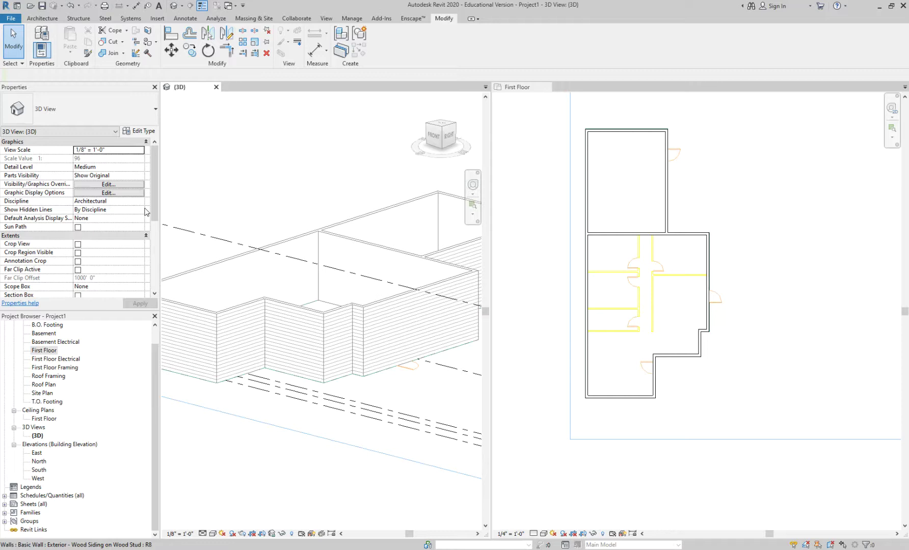
scroll(675, 205, up, 2)
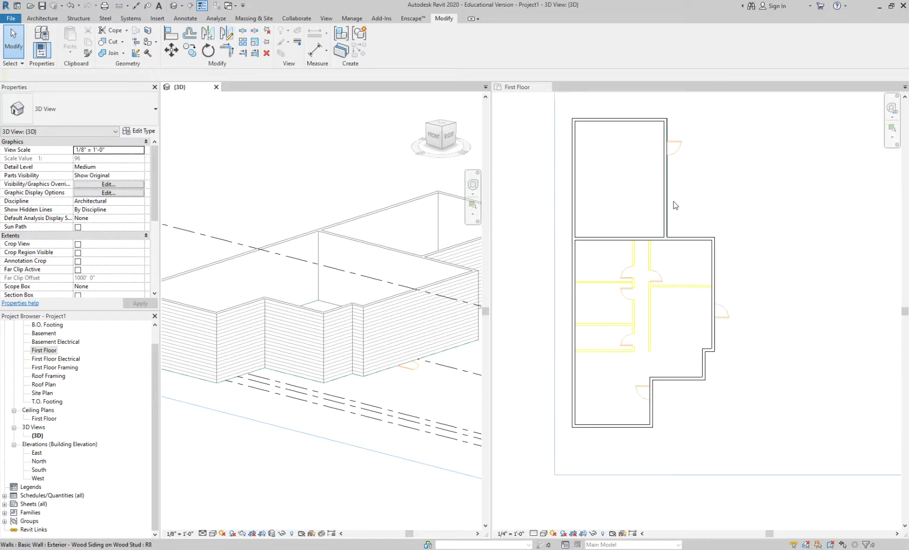
scroll(696, 245, up, 1)
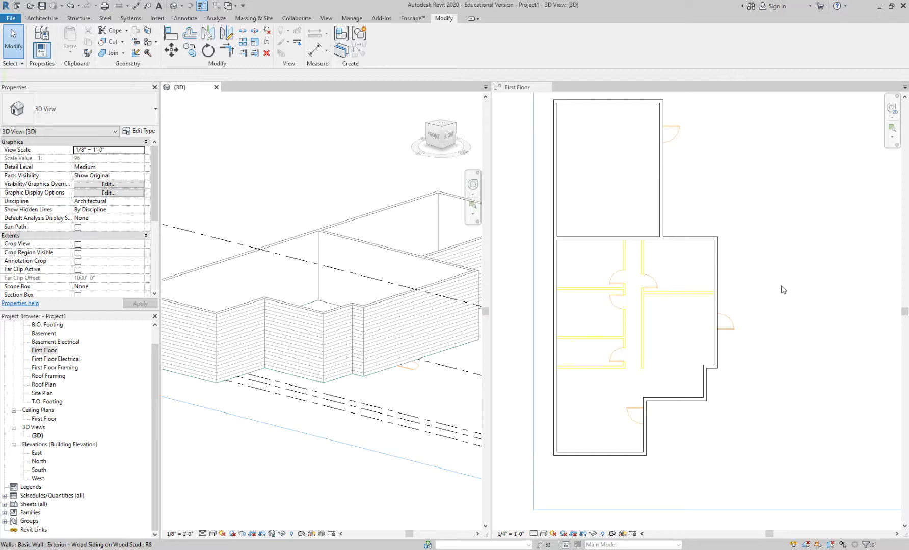
Set the First Floor plan's visual style to Wireframe so the CAD windows show through the walls.
click(730, 216)
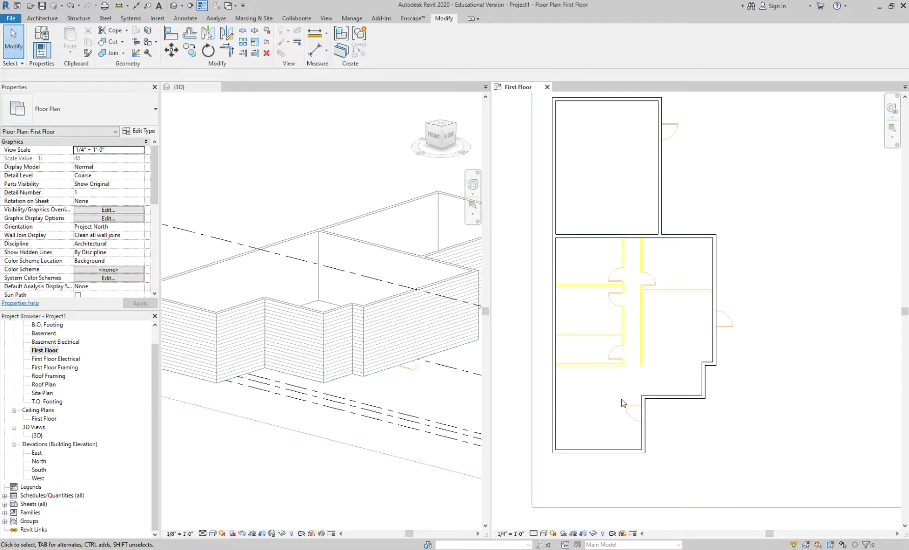
scroll(622, 399, up, 1)
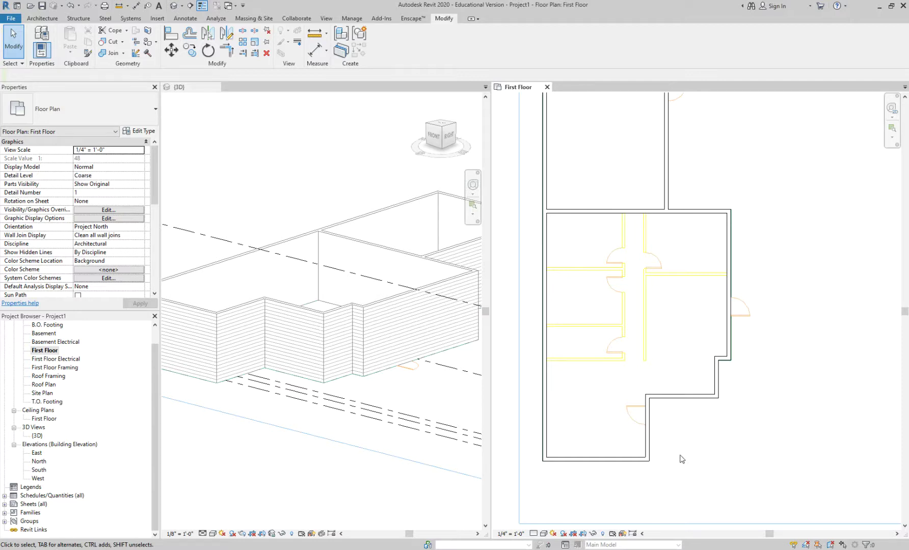
click(543, 534)
click(577, 477)
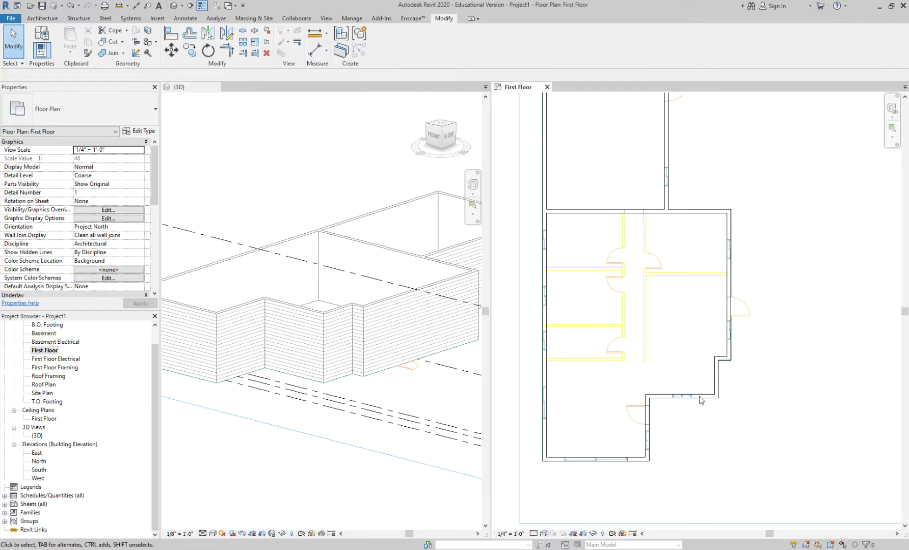
scroll(653, 224, down, 2)
scroll(622, 218, up, 2)
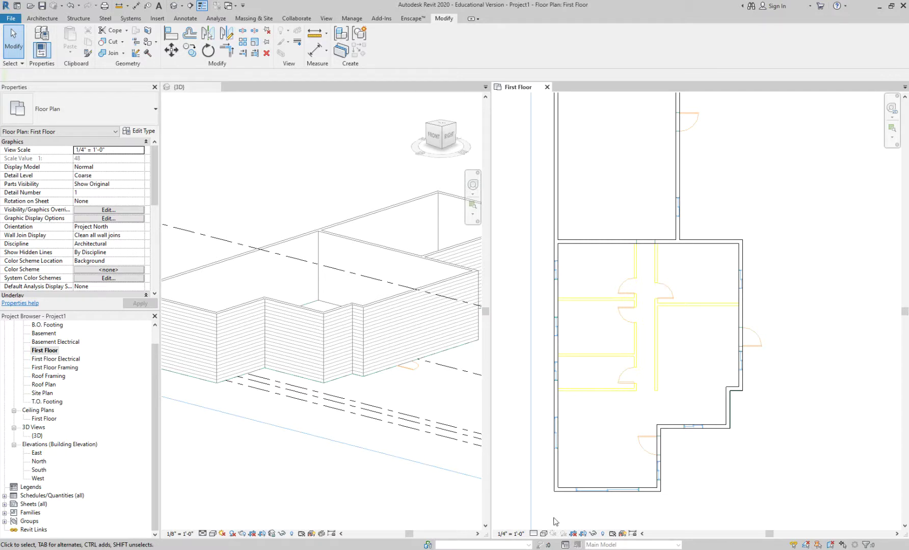
click(533, 533)
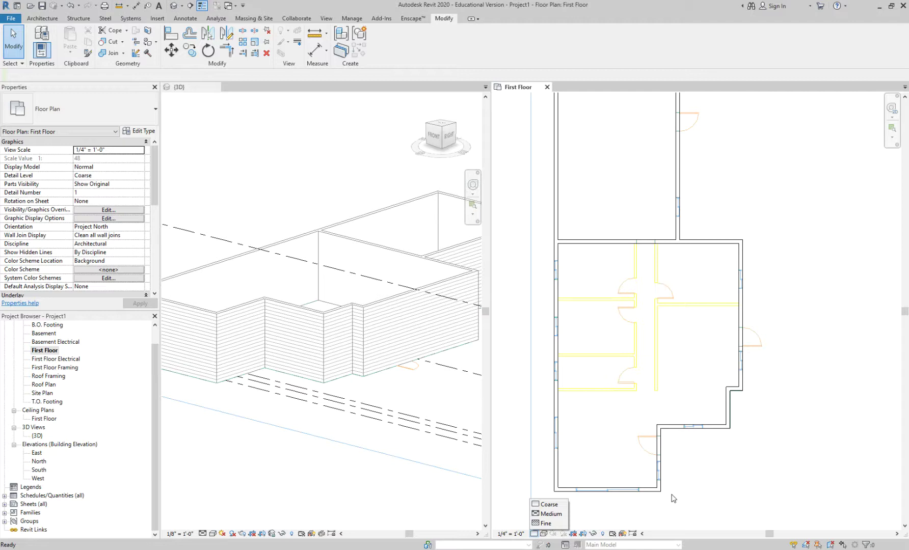
click(762, 233)
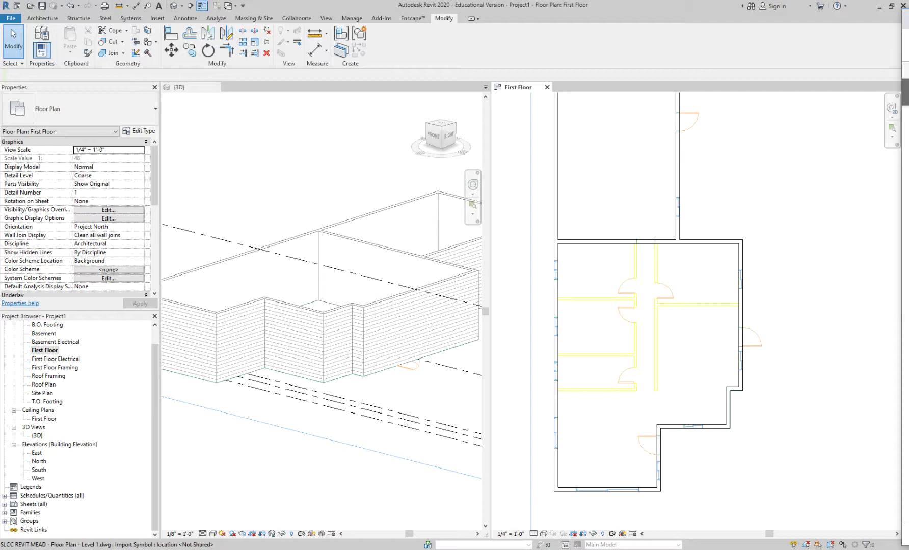
Switch to the REVIT FINAL client profiles PDF in the browser and check the existing plan's opening heights.
click(905, 306)
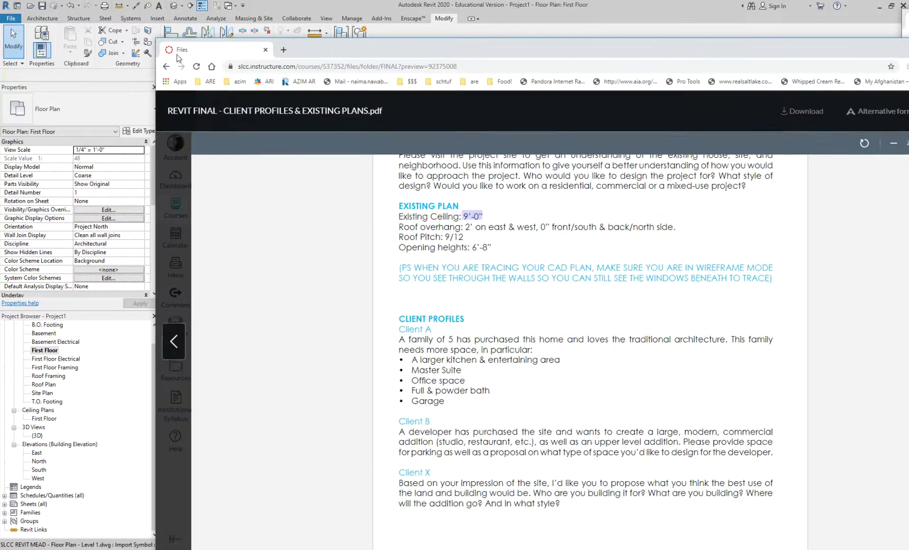
drag(332, 37, 198, 37)
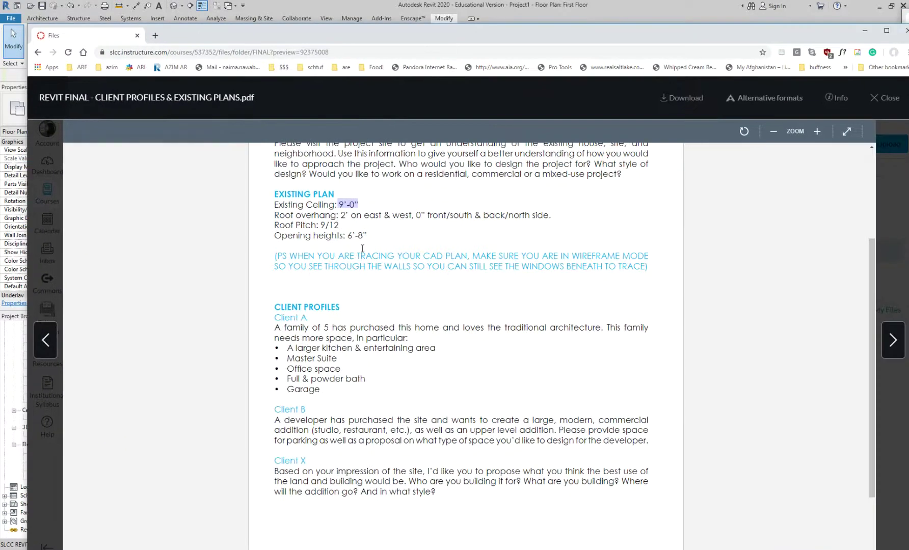
drag(366, 236, 348, 236)
click(863, 35)
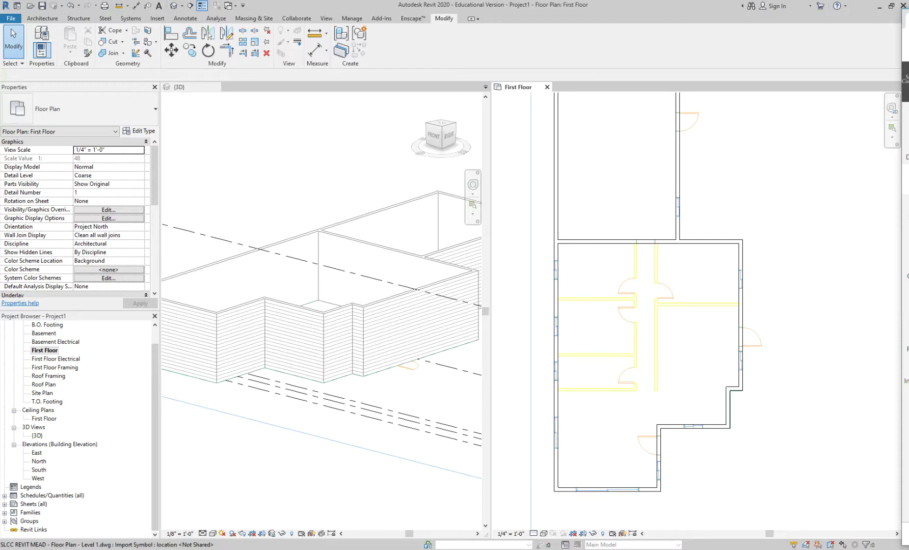
Switch to the Google Maps Street View of the existing house and examine its windows and doors up close.
key(alt+Tab)
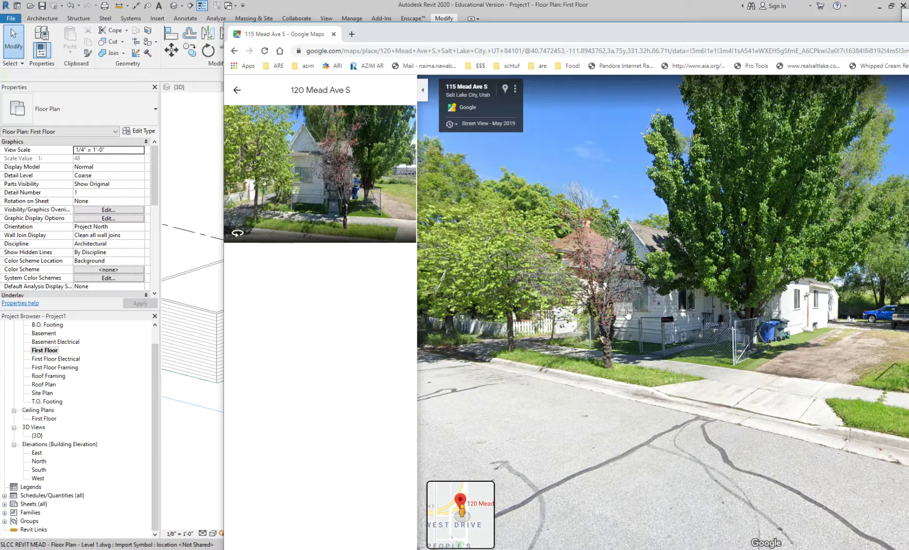
drag(565, 359, 469, 370)
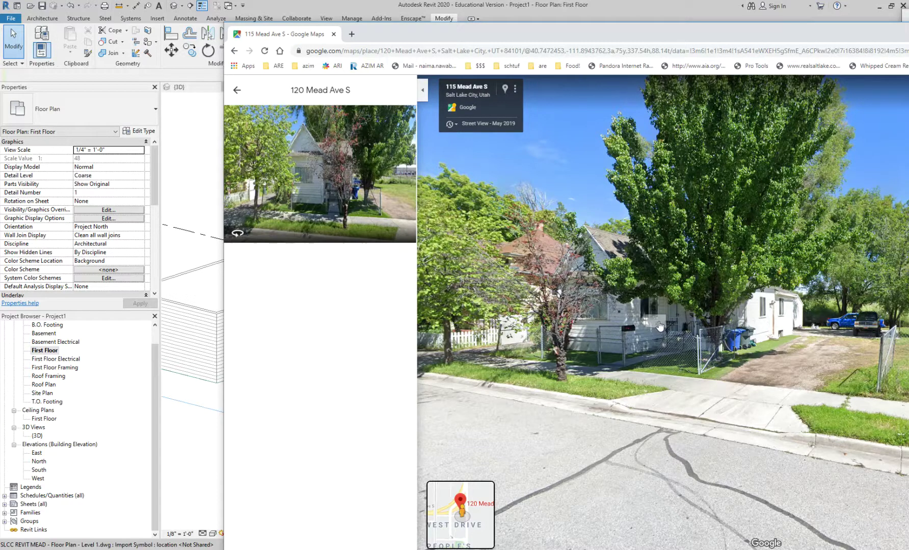
click(610, 325)
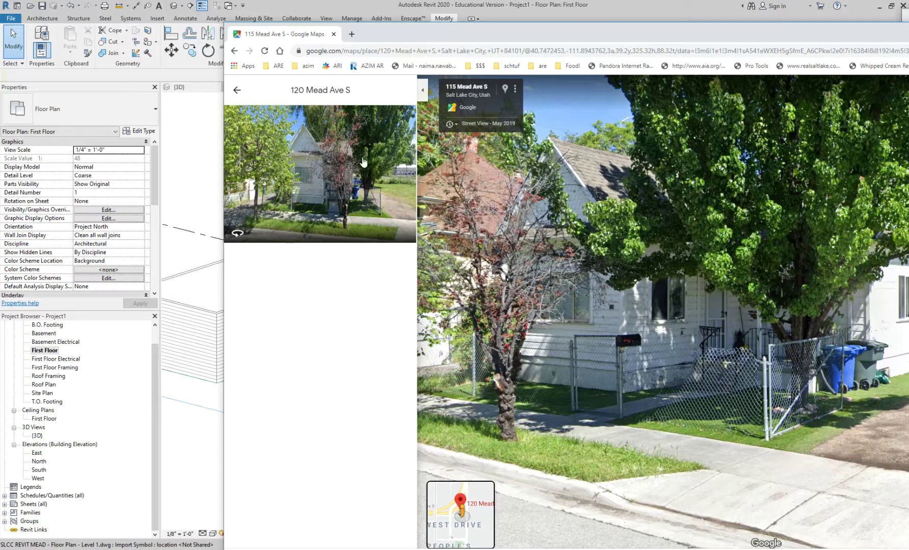
drag(661, 35, 844, 40)
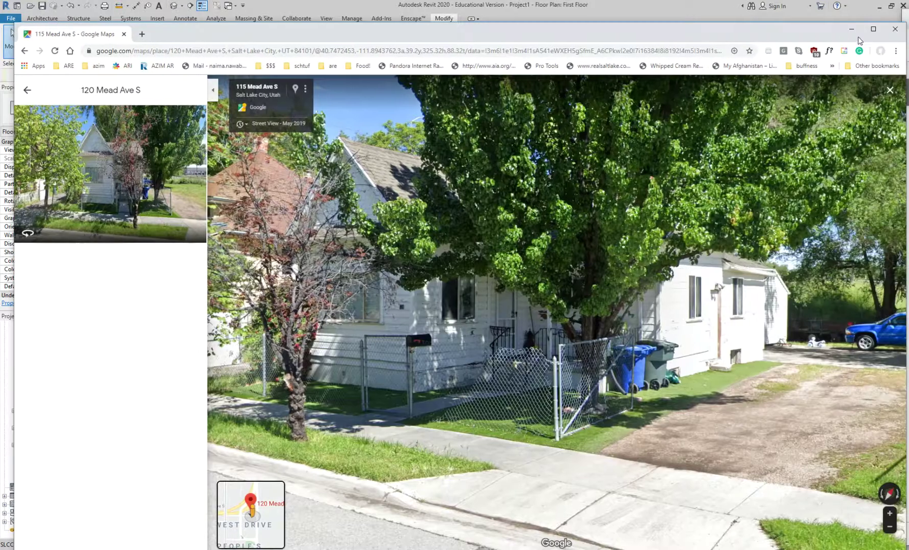
Switch back to Revit and, with the Window tool active, open the US Imperial library's Windows folder for loading a family.
click(852, 30)
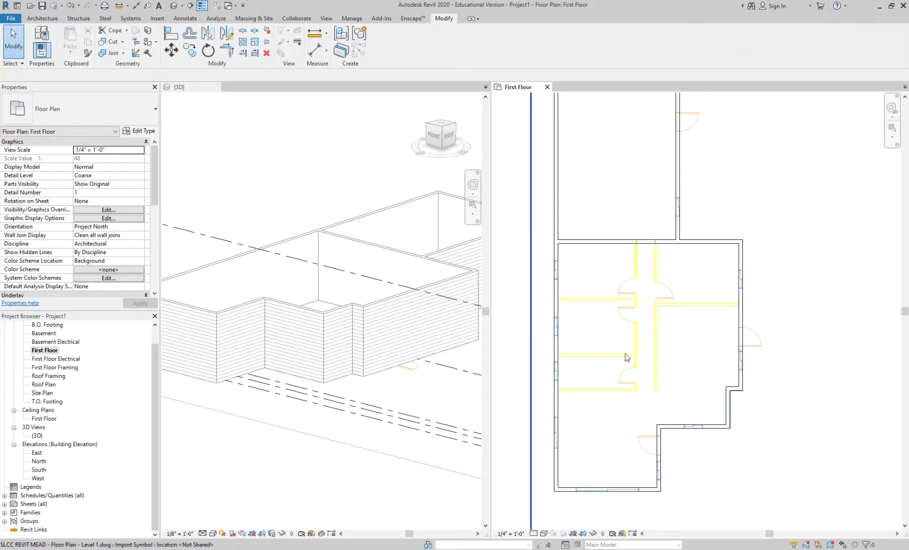
scroll(617, 339, up, 2)
click(44, 19)
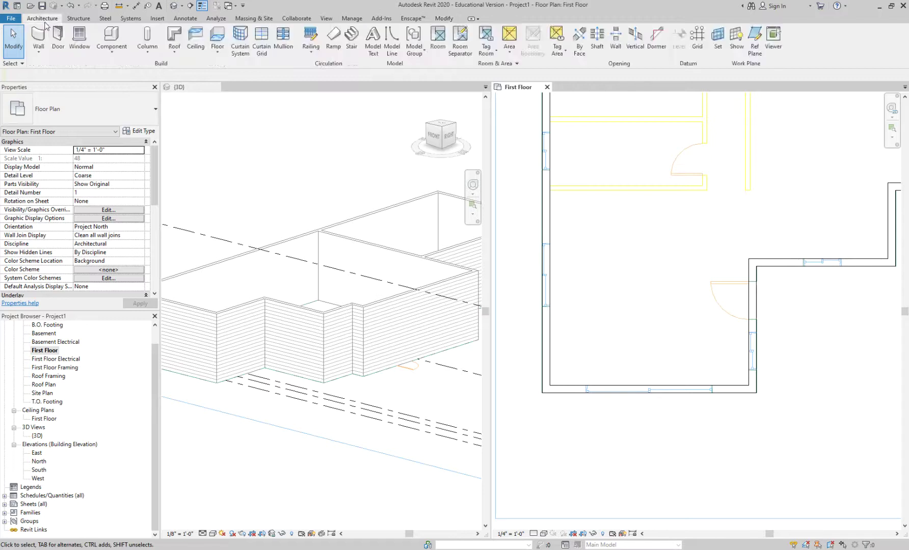
click(79, 41)
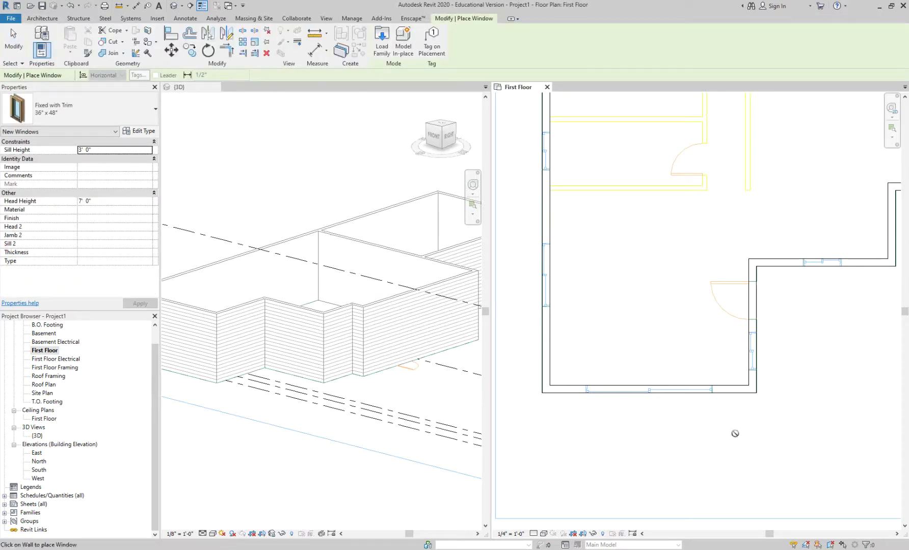
click(143, 132)
key(Escape)
click(92, 118)
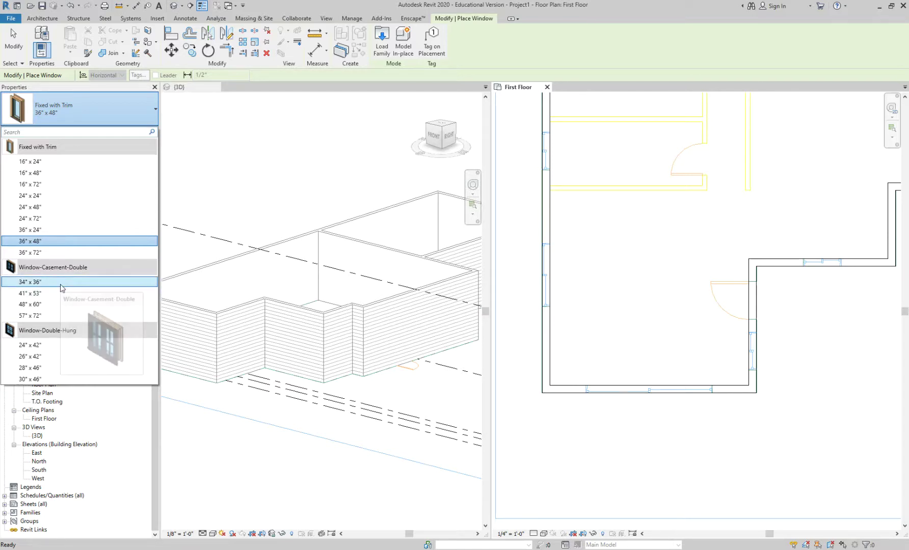
click(387, 56)
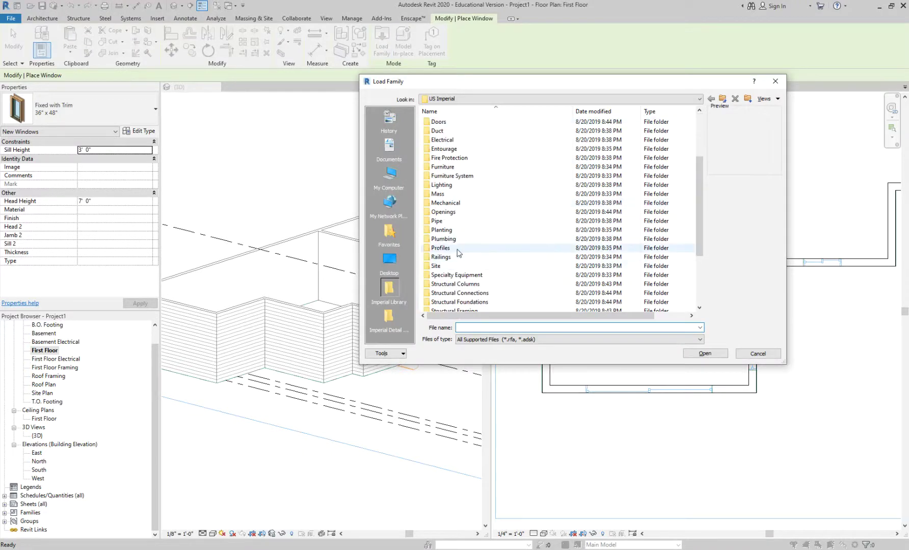
scroll(453, 260, down, 4)
double_click(442, 302)
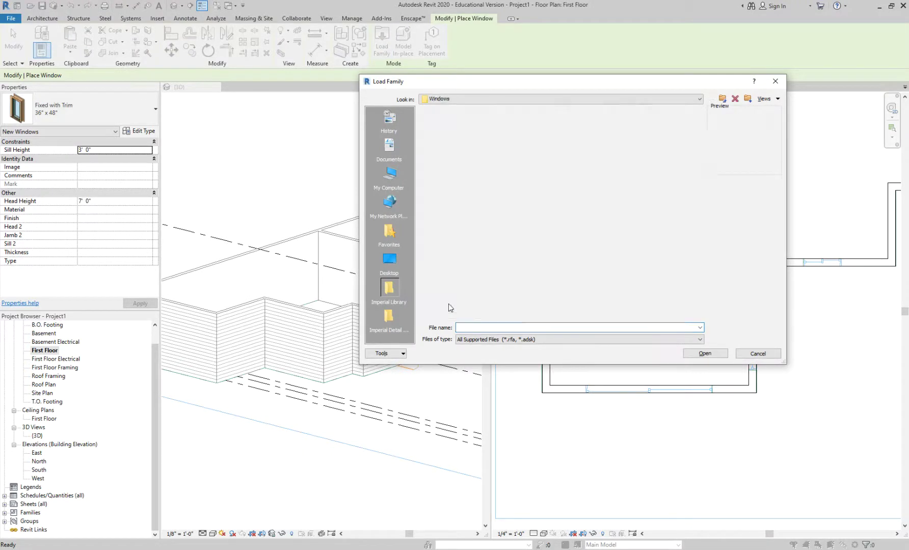
Preview the awning, bay casement and double casement window families to find a match for the existing house.
click(467, 222)
scroll(485, 253, down, 2)
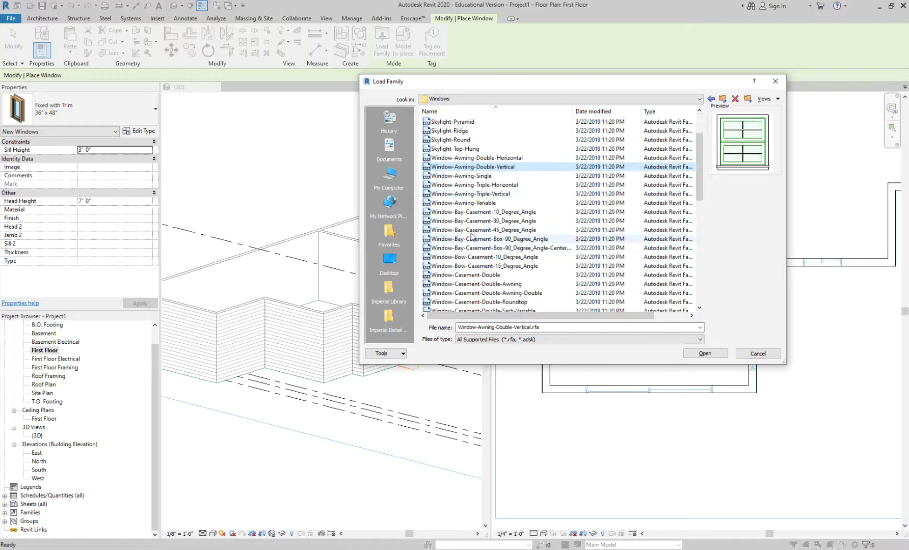
click(481, 230)
click(472, 222)
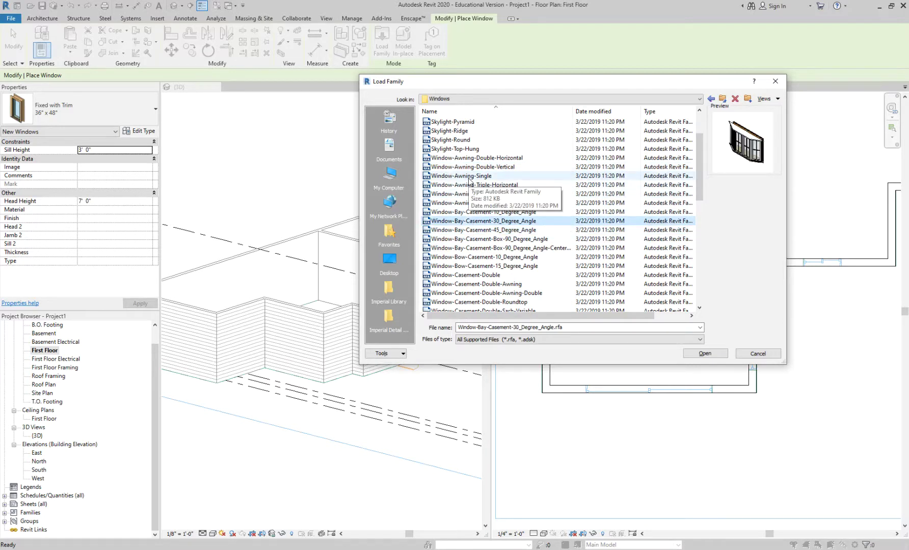
scroll(471, 204, down, 2)
click(474, 223)
click(475, 230)
click(476, 248)
click(477, 258)
click(475, 266)
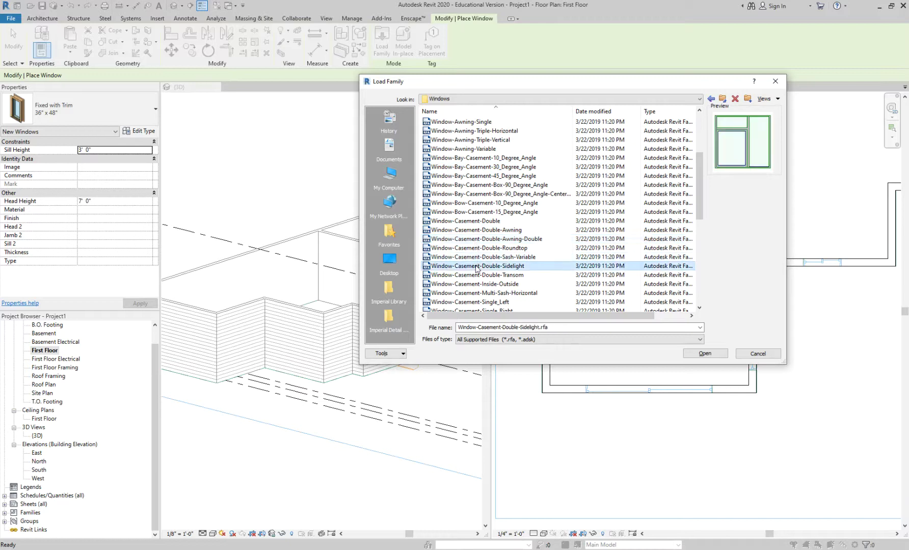
click(474, 275)
click(474, 284)
Preview the single and triple casement window families, including Window-Casement-Triple-Side-Transom.
scroll(474, 290, down, 1)
scroll(474, 290, down, 5)
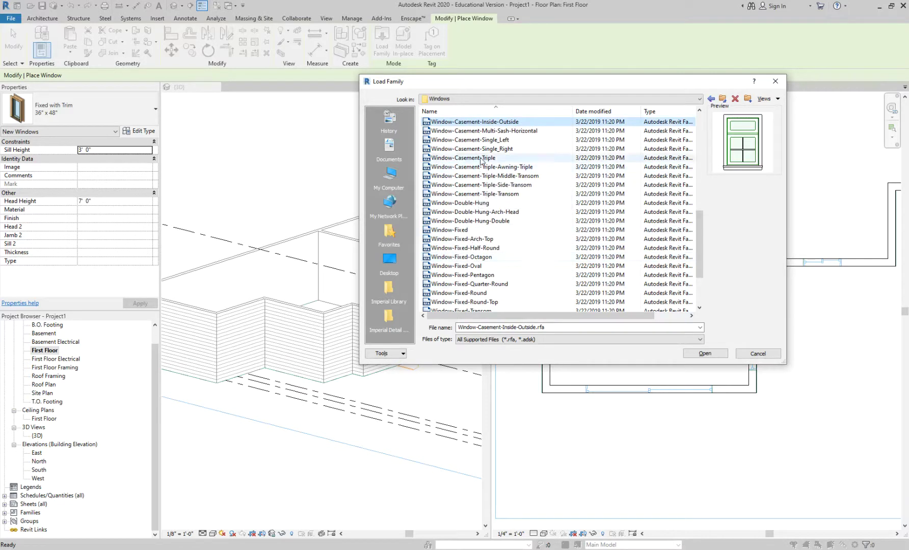
key(Down)
key(Down)
key(Down)
key(Down)
key(Up)
click(476, 184)
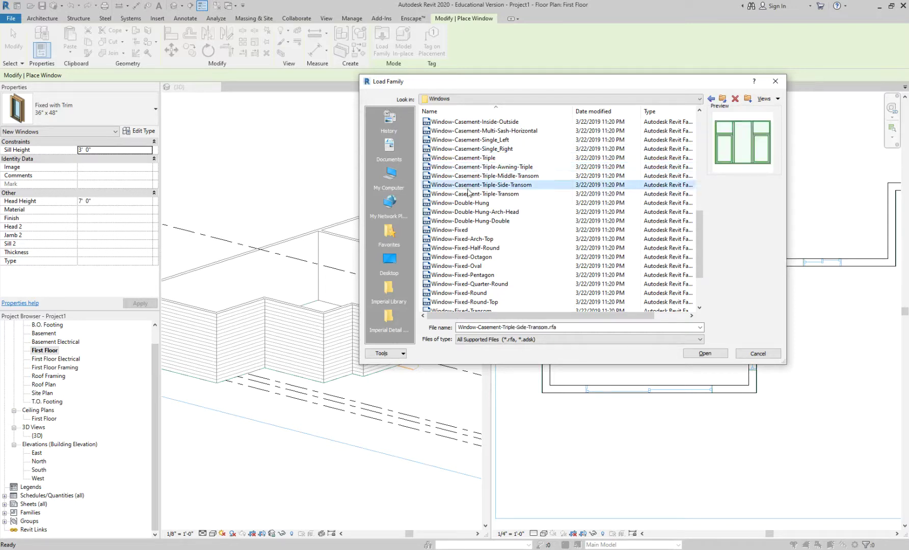
scroll(462, 234, up, 8)
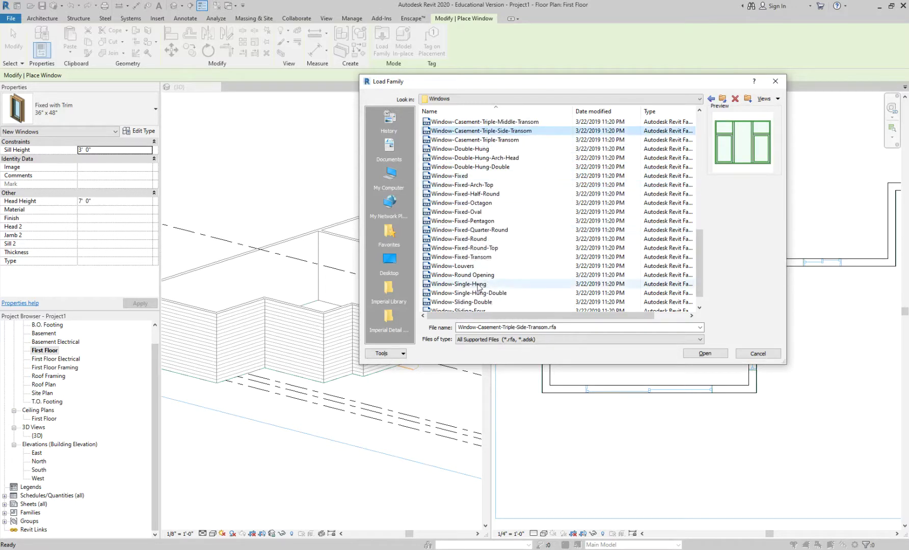
scroll(469, 206, up, 3)
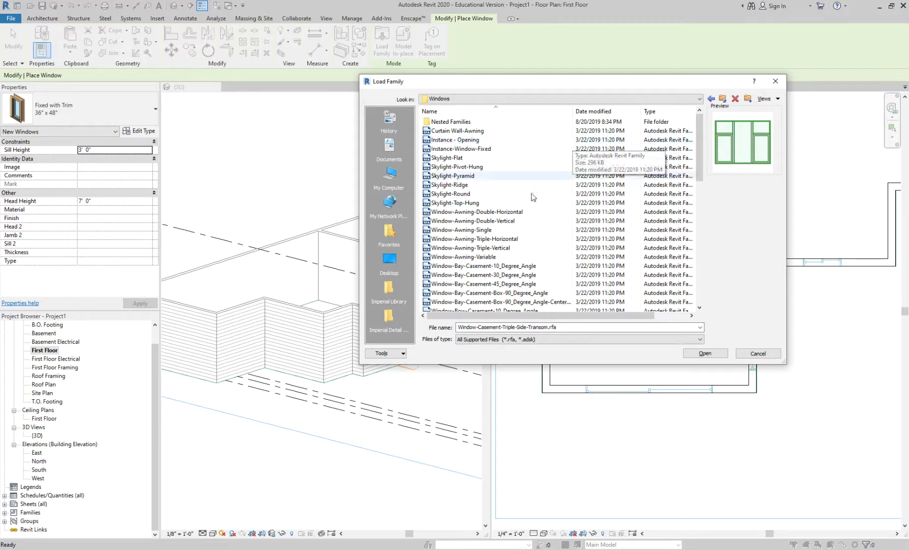
Compare the previews of the double, inside-outside, multi-sash and triple casement window families.
scroll(473, 229, down, 7)
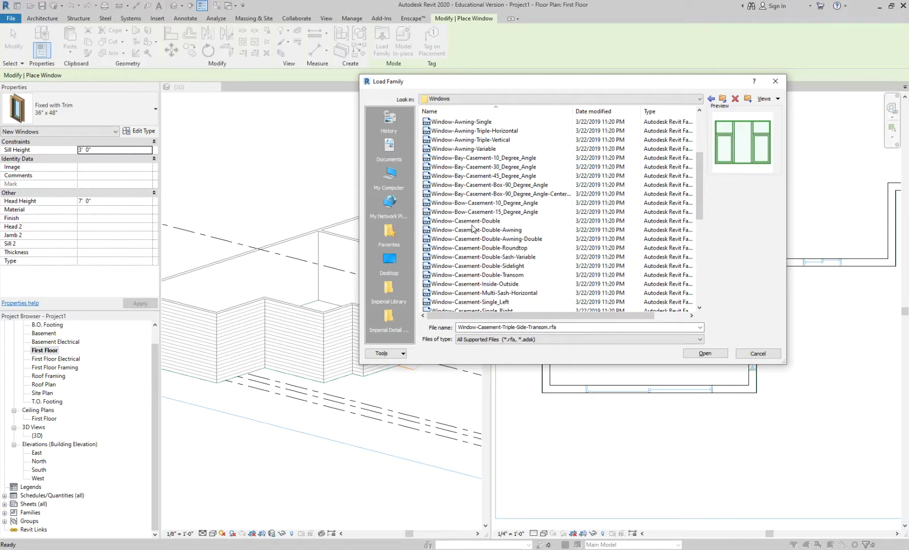
click(481, 141)
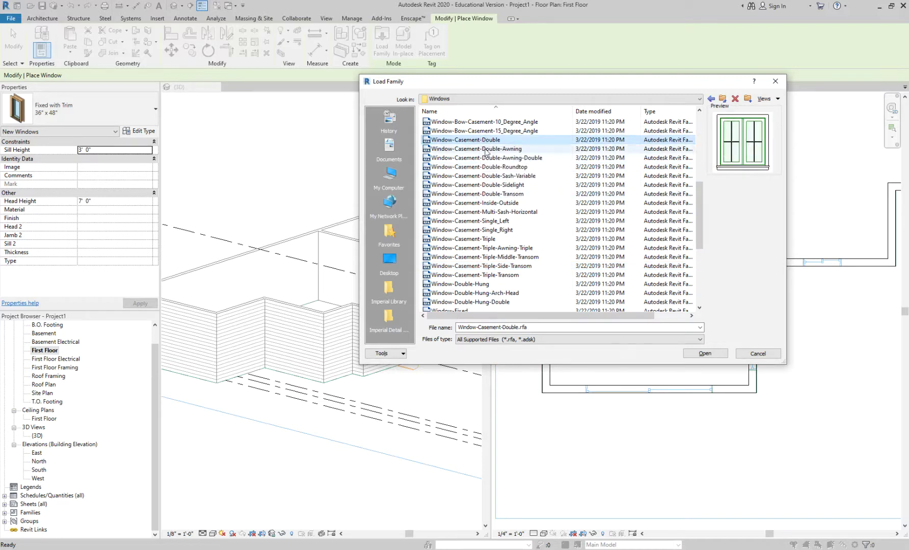
click(504, 168)
click(497, 185)
click(477, 212)
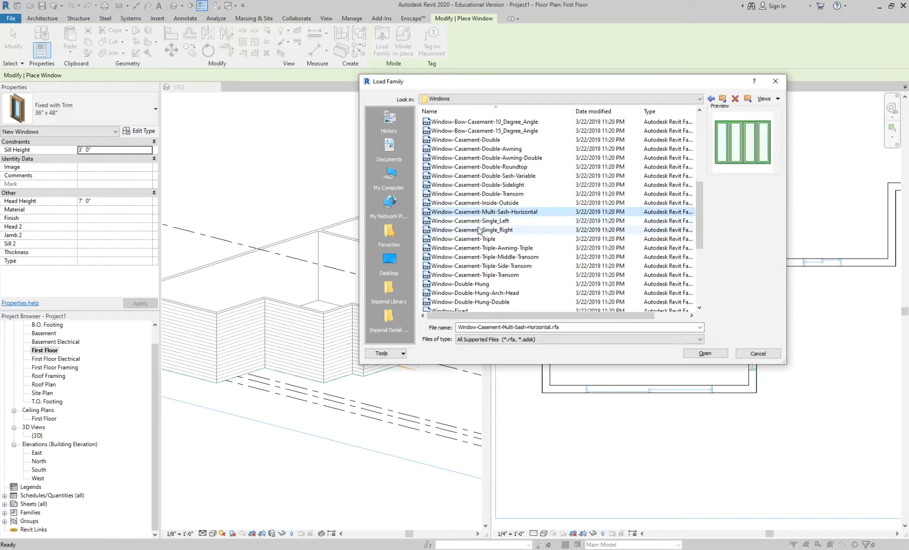
click(479, 203)
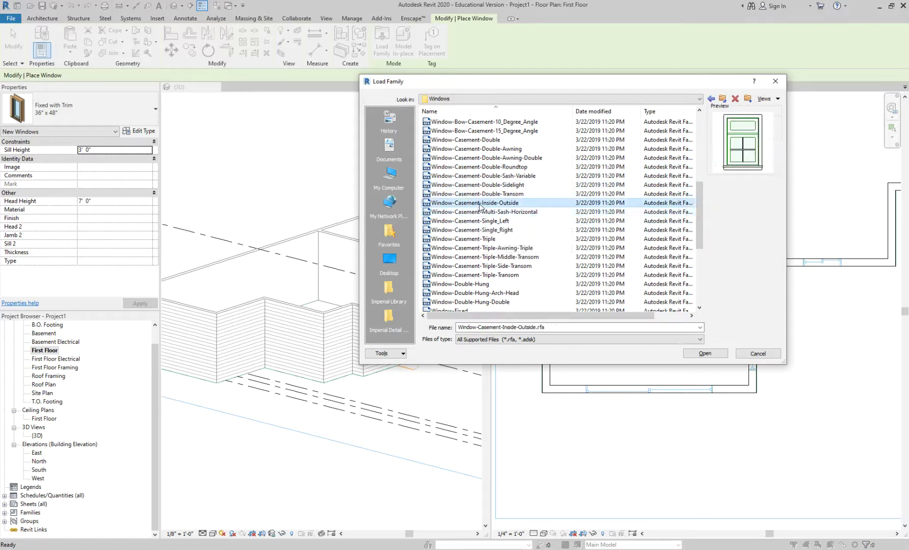
click(477, 257)
click(475, 249)
key(Up)
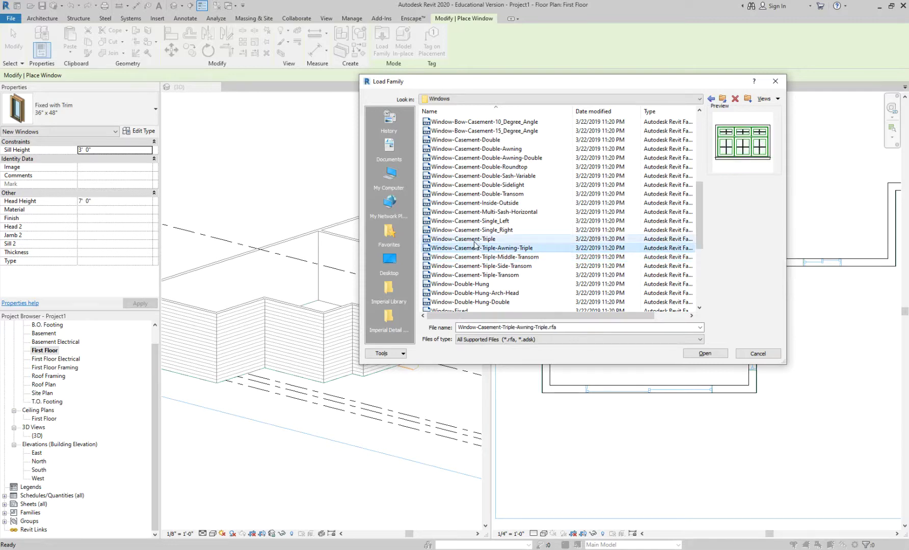
click(474, 274)
click(474, 268)
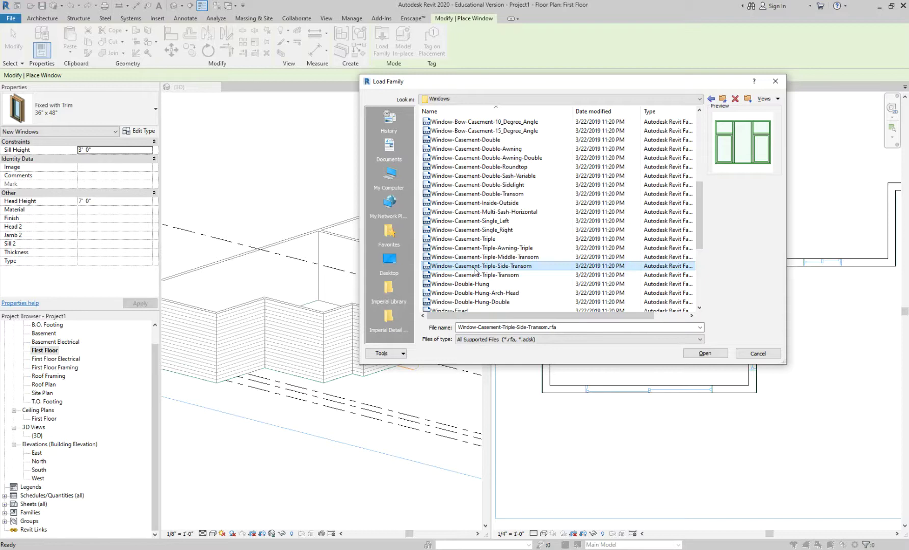
scroll(474, 270, down, 6)
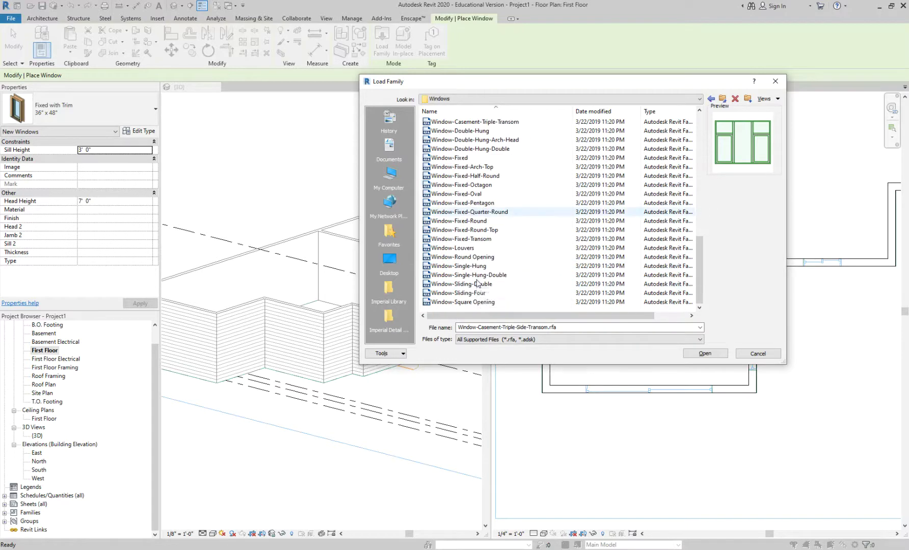
Preview the Window-Sliding-Double, Window-Single-Hung and Window-Single-Hung-Double families.
click(486, 283)
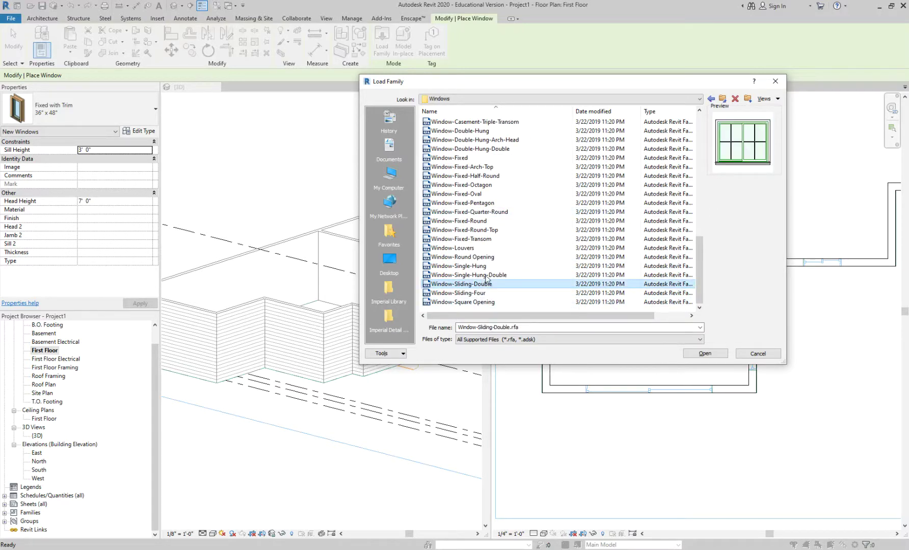
click(482, 267)
click(480, 284)
click(479, 275)
scroll(510, 244, up, 8)
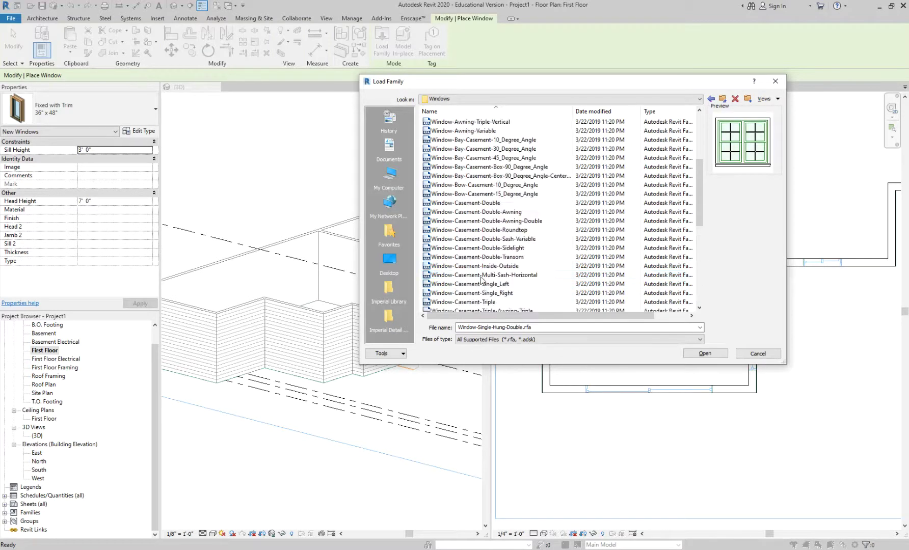
Load the Window-Casement-Triple family's 72" x 48" type and place one in the left exterior wall, about 4' from its lower end.
scroll(512, 239, down, 2)
click(487, 248)
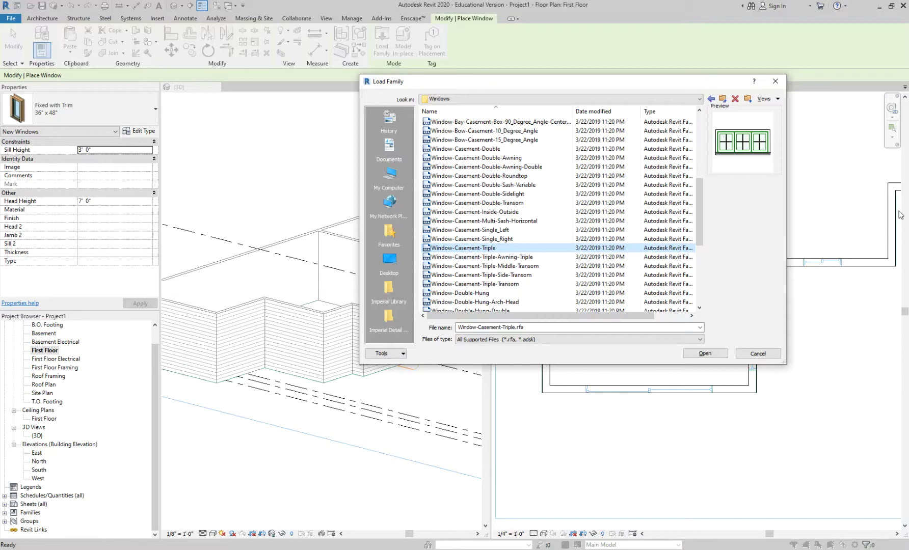
click(716, 357)
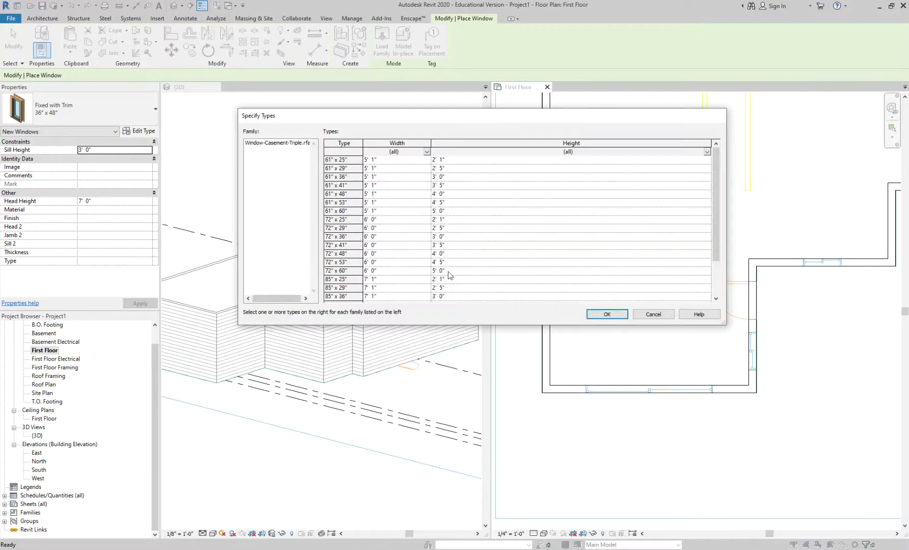
click(340, 161)
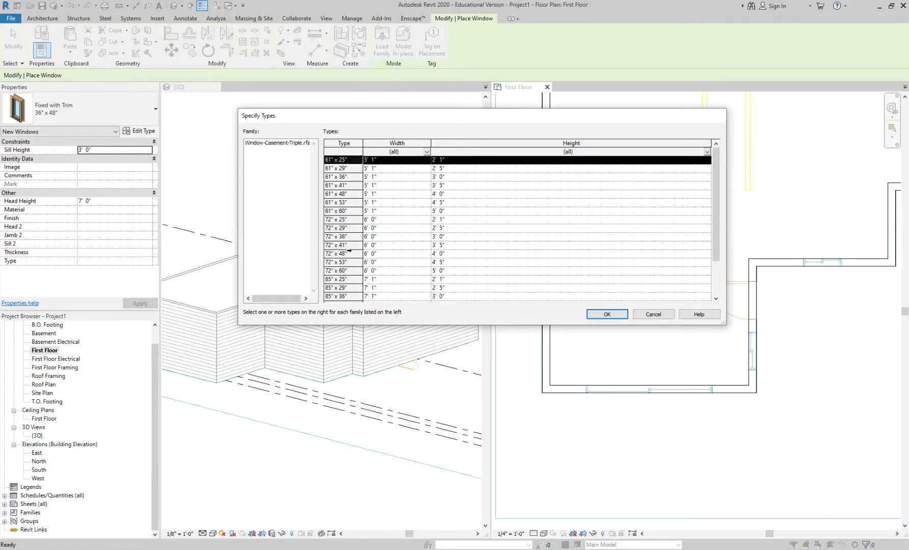
click(350, 253)
click(607, 314)
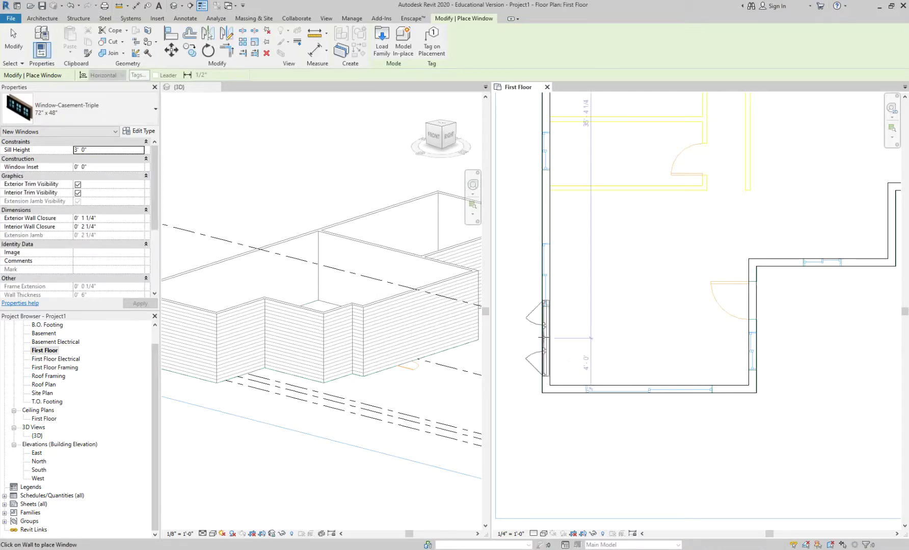
key(Escape)
key(Escape)
Dimension the width of the CAD window opening in the lowest exterior wall of the First Floor plan.
scroll(599, 409, up, 2)
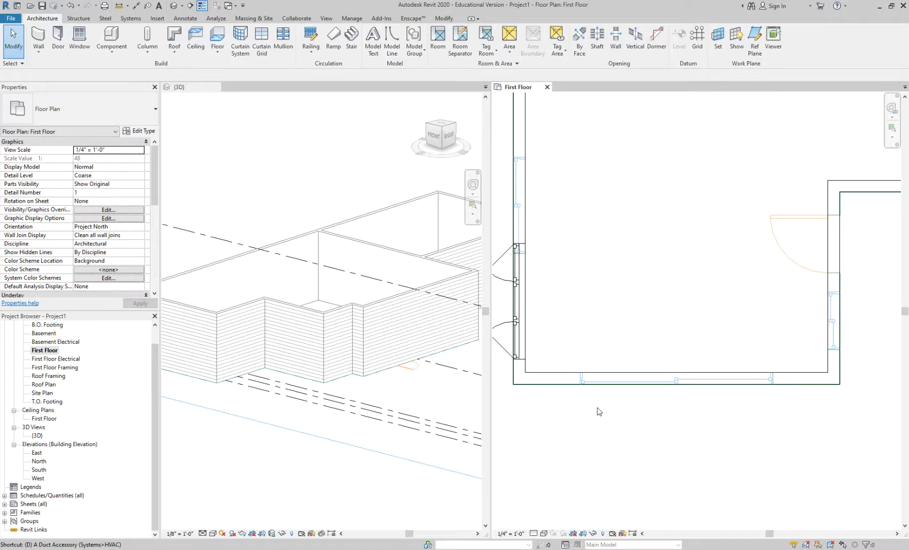
key(d)
key(i)
scroll(580, 382, up, 2)
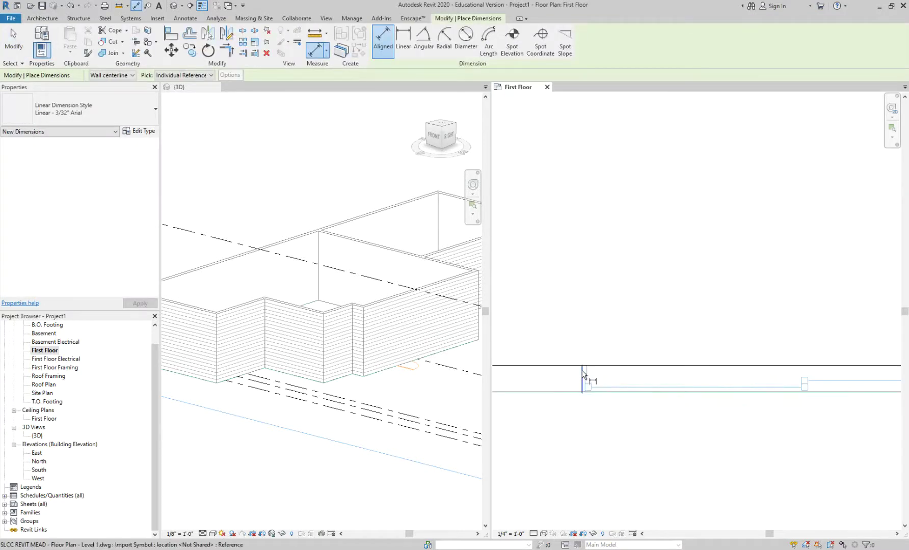
click(580, 372)
scroll(581, 373, down, 2)
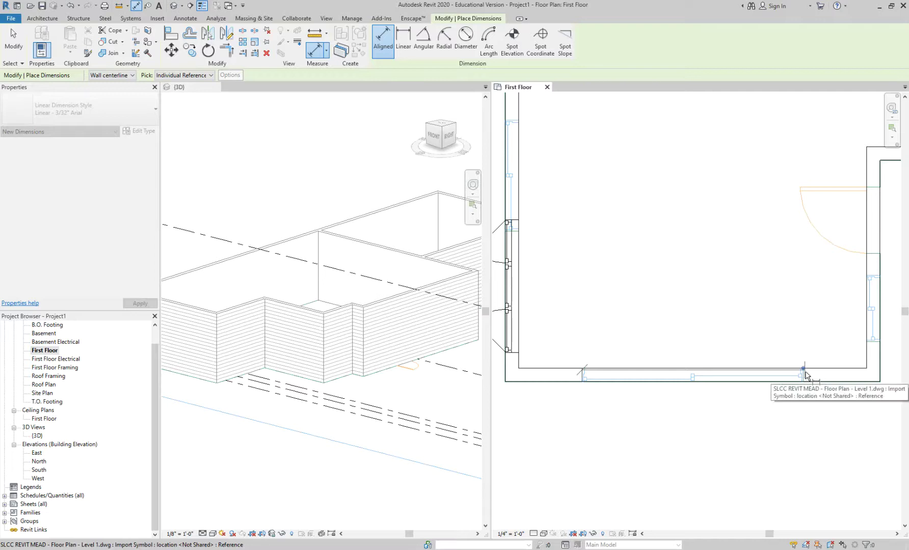
click(802, 375)
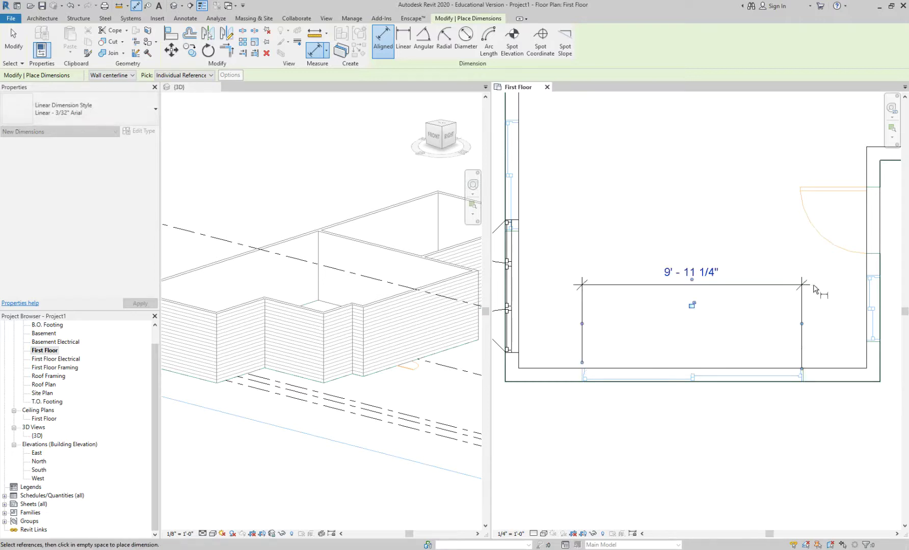
click(695, 300)
scroll(785, 402, down, 2)
key(Escape)
key(Escape)
scroll(759, 330, up, 2)
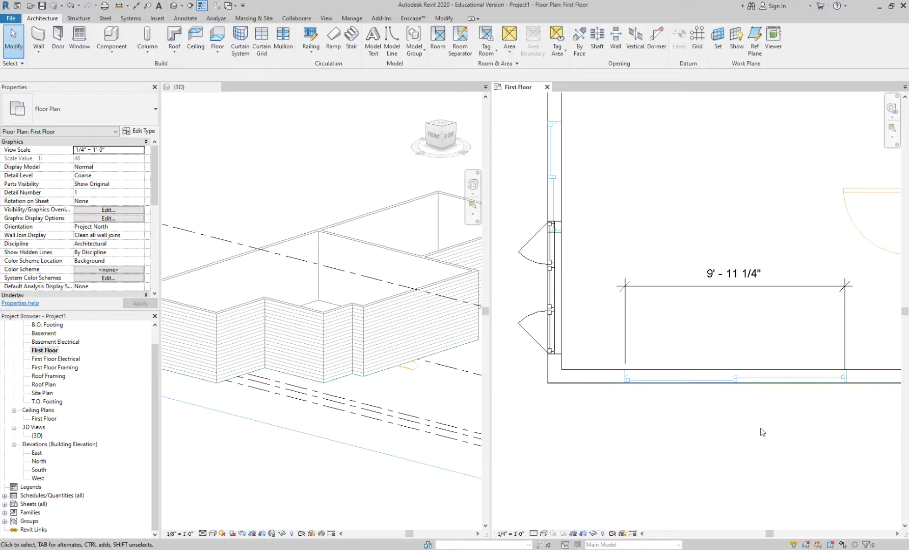
Place another 72" x 48" triple casement window centred on the dimensioned CAD opening in the lowest exterior wall and select it.
scroll(745, 429, down, 1)
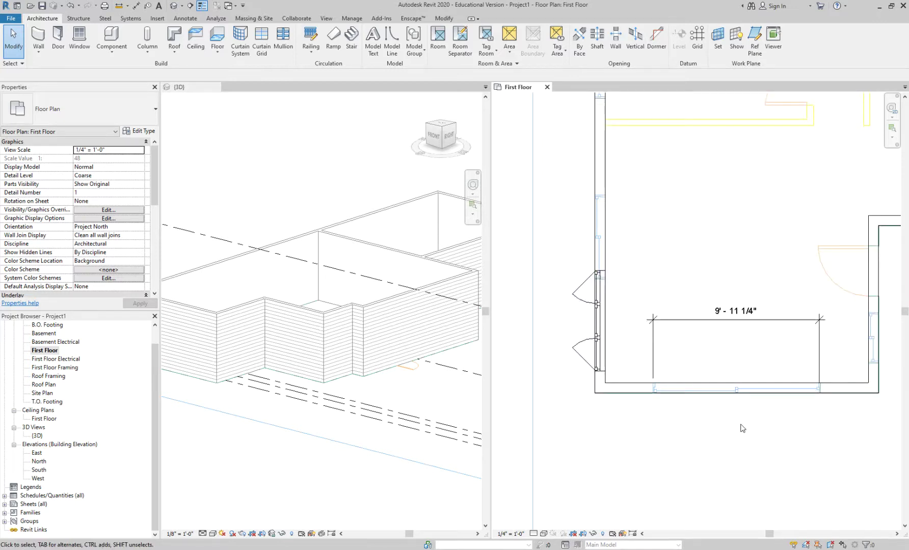
click(602, 319)
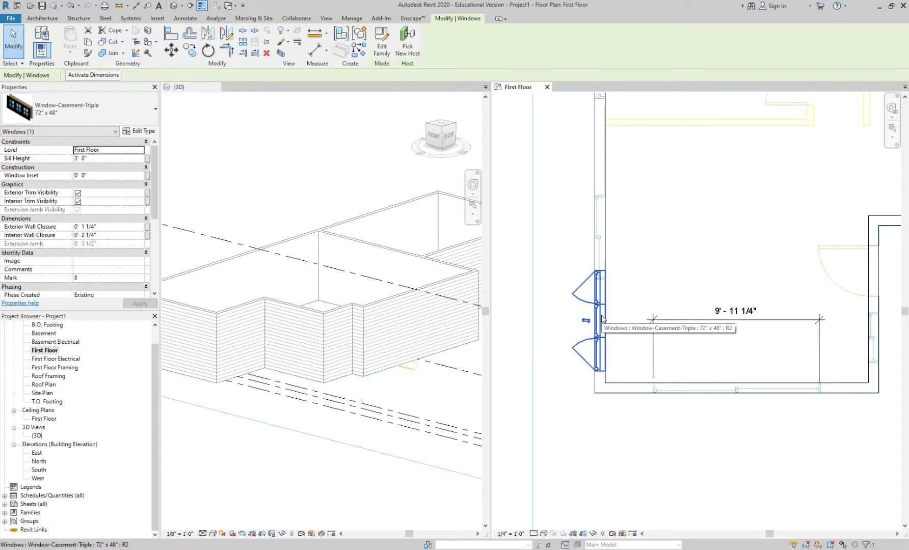
key(c)
key(s)
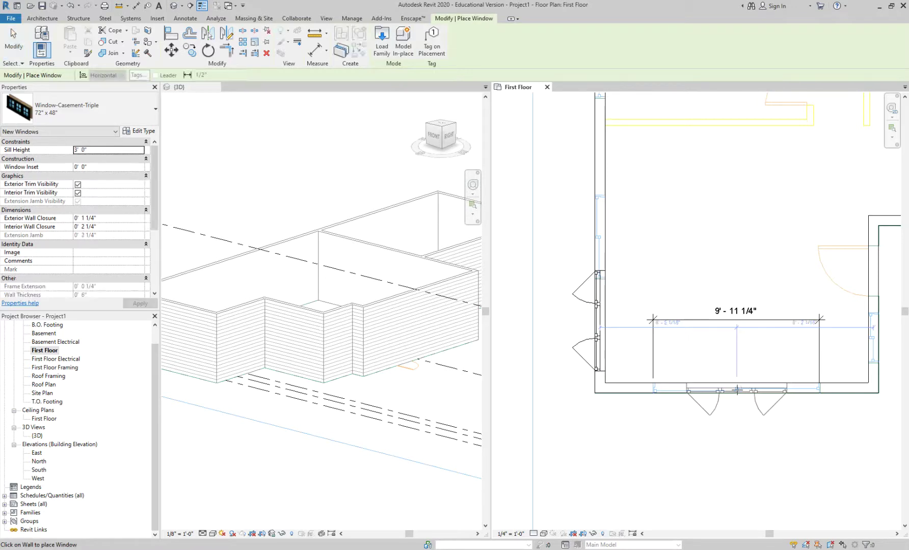
scroll(737, 390, up, 2)
click(737, 390)
key(Escape)
key(Escape)
click(737, 390)
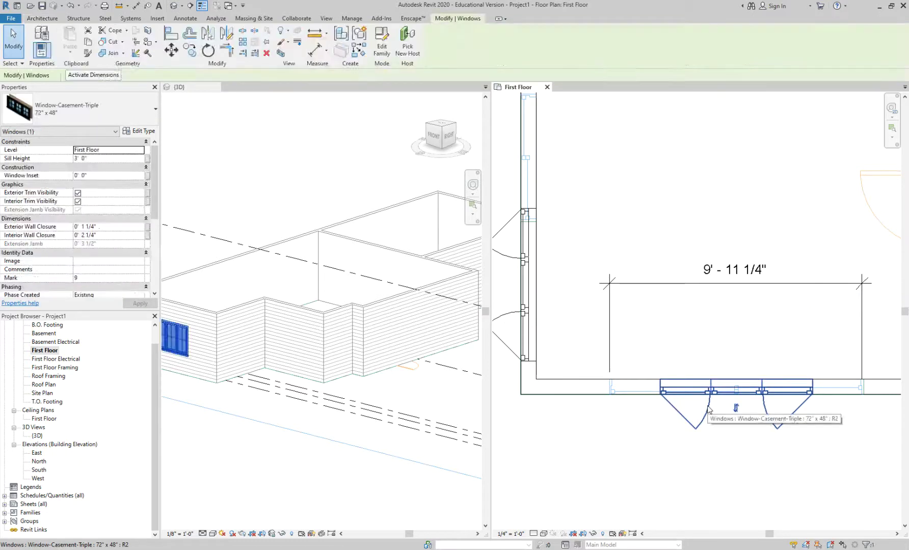
Duplicate the selected Window-Casement-Triple window's 72" x 48" type as 9' x 48".
click(142, 131)
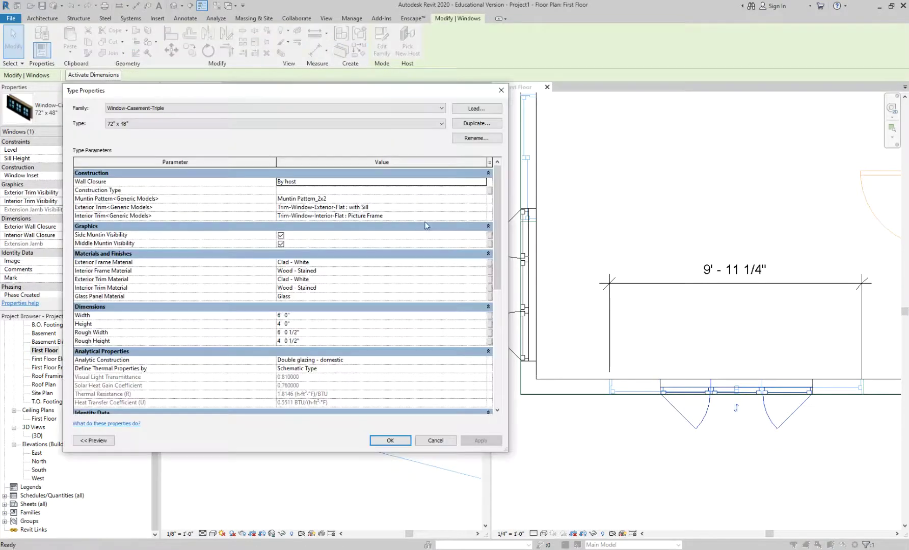
click(476, 124)
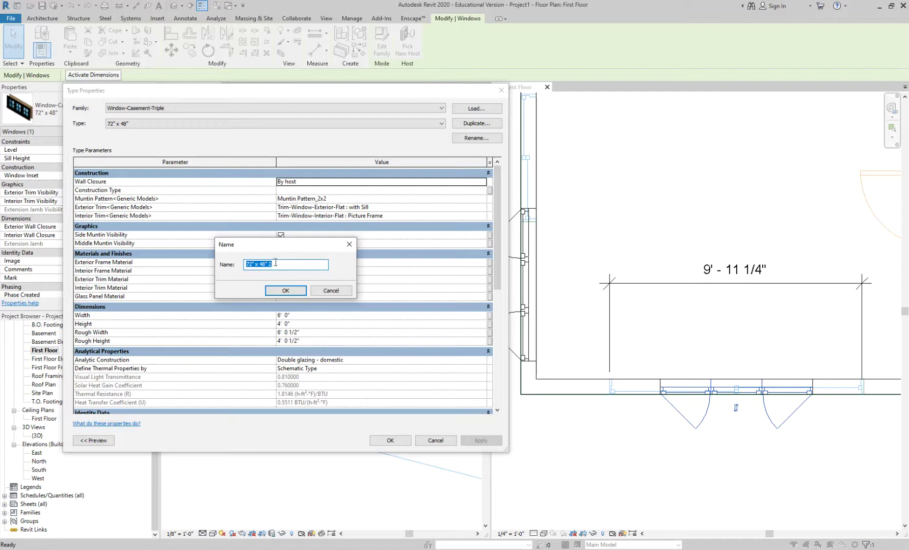
drag(254, 261, 241, 263)
key(BackSpace)
text(9)
click(277, 265)
key(BackSpace)
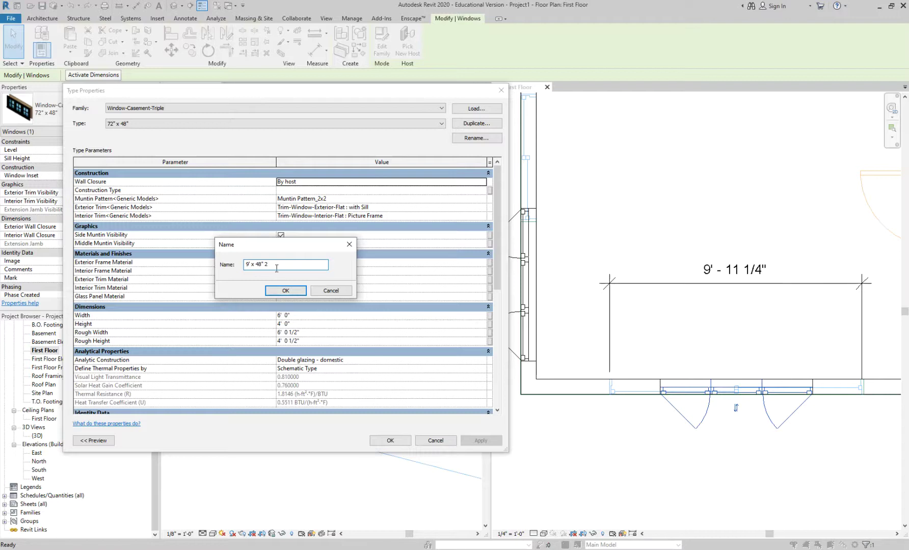
click(284, 290)
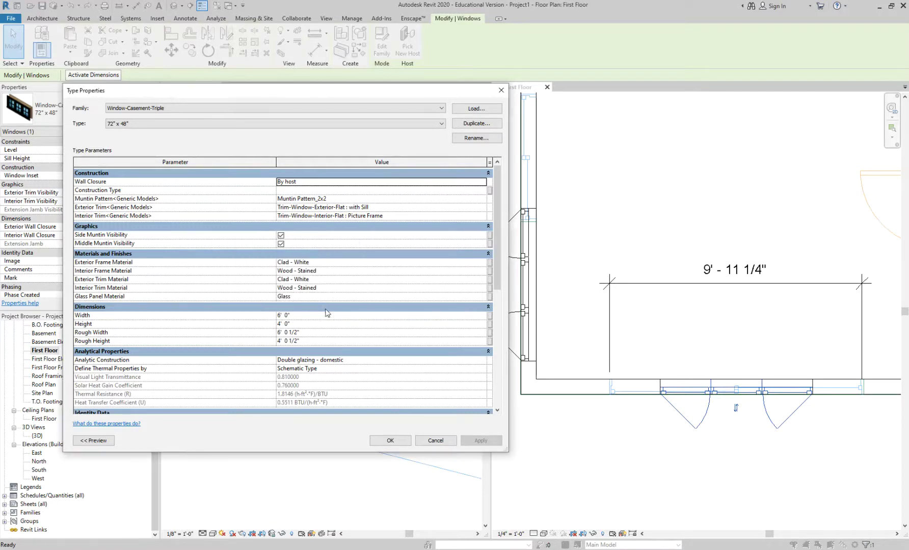
Set the 9' x 48" window type's width to 9' and apply it to the window.
double_click(279, 315)
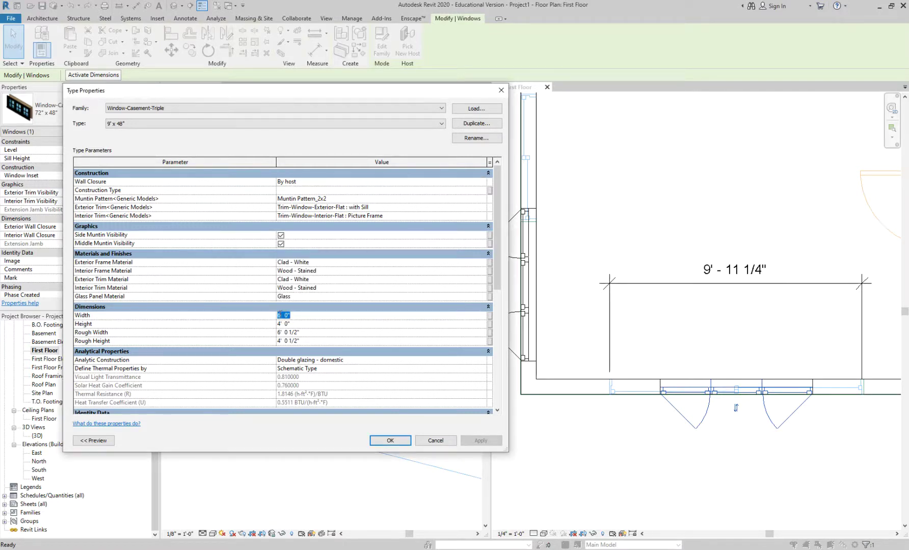
text(9)
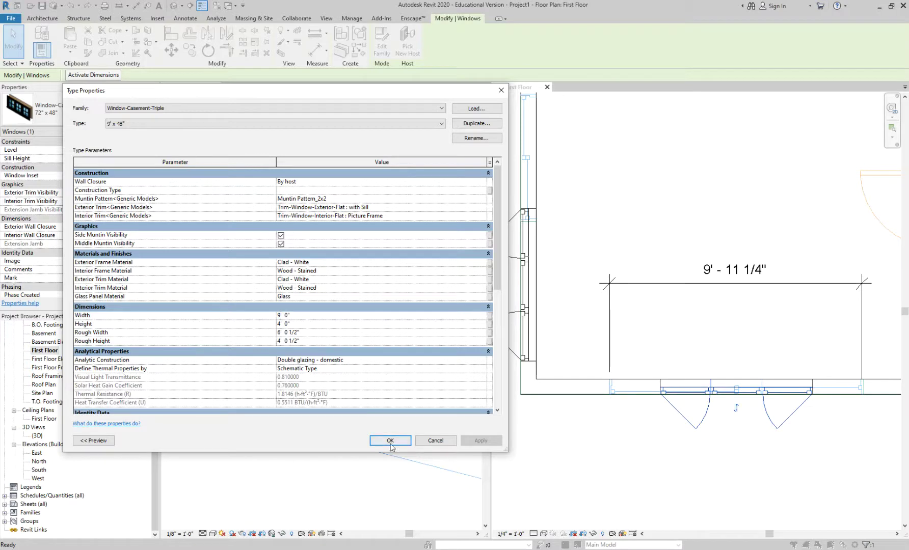
click(392, 441)
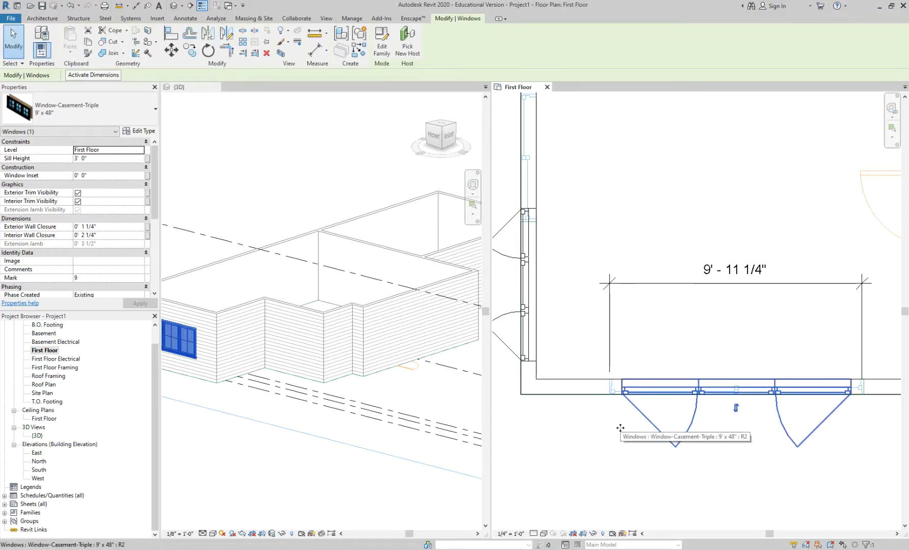
Inspect the widened window in the 3D view and plan, and compare it with the house's Street View photo in Google Maps.
scroll(236, 431, up, 5)
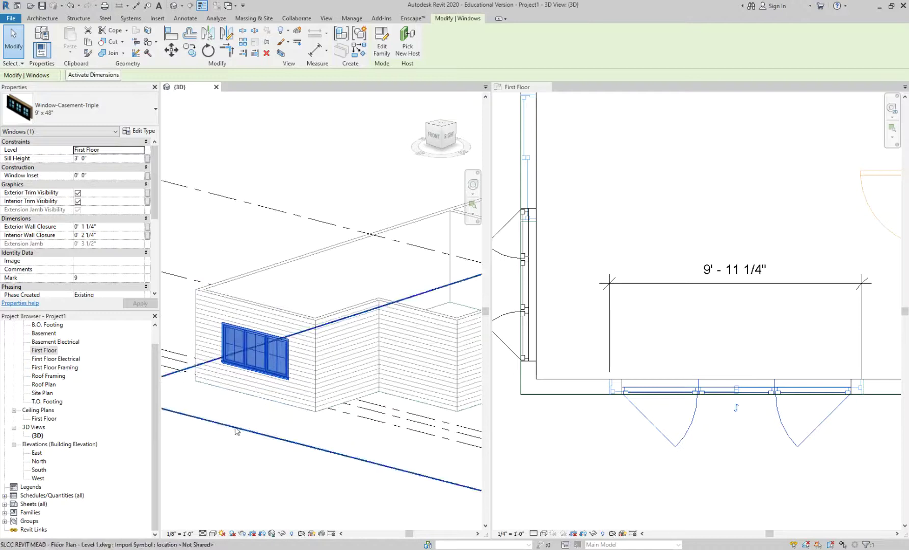
click(718, 481)
scroll(731, 317, down, 2)
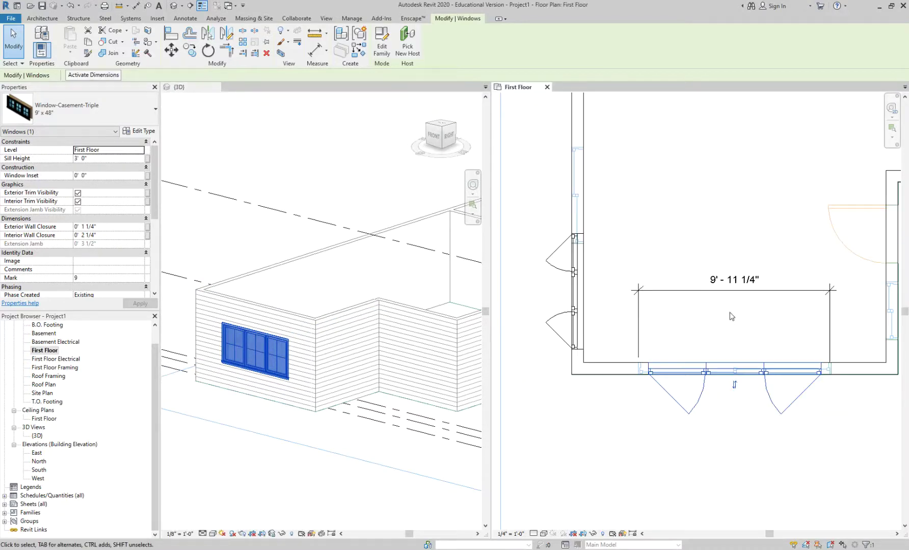
middle_drag(806, 457, 794, 449)
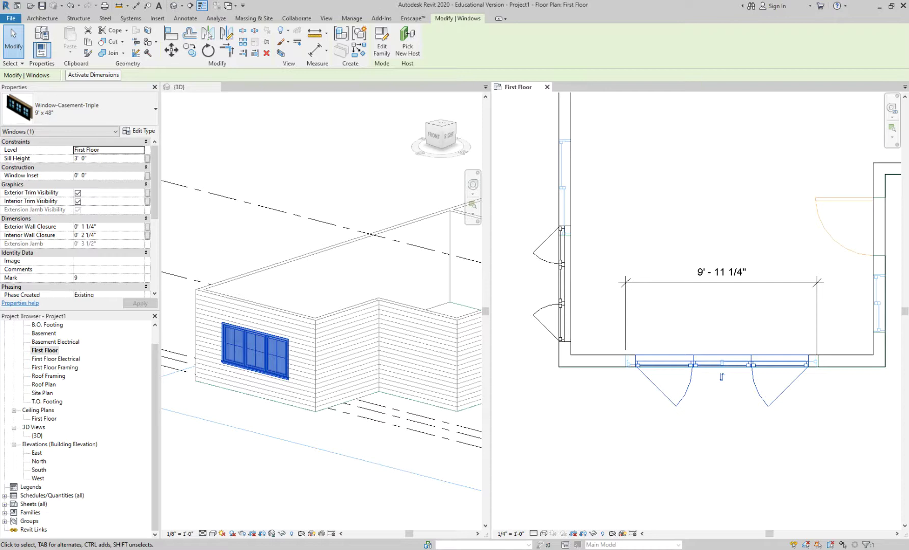
click(234, 415)
scroll(261, 437, up, 2)
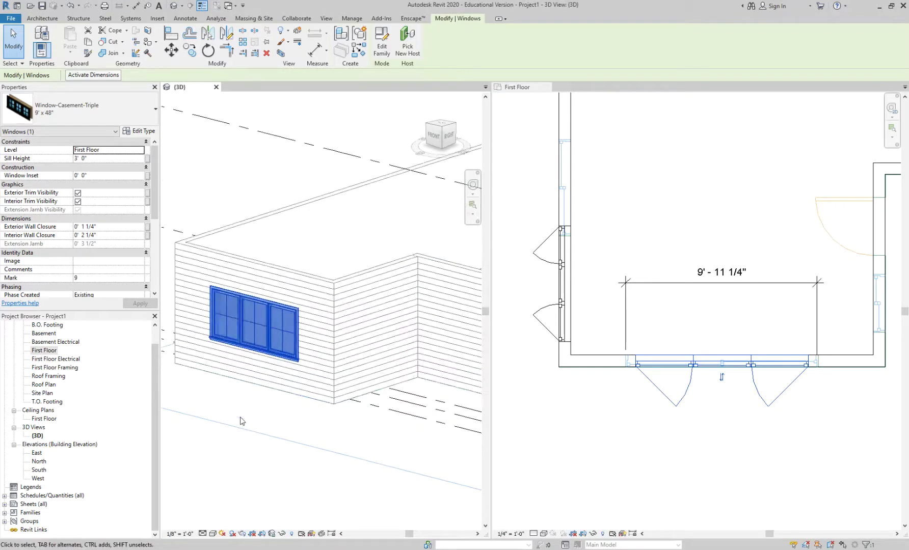
click(415, 509)
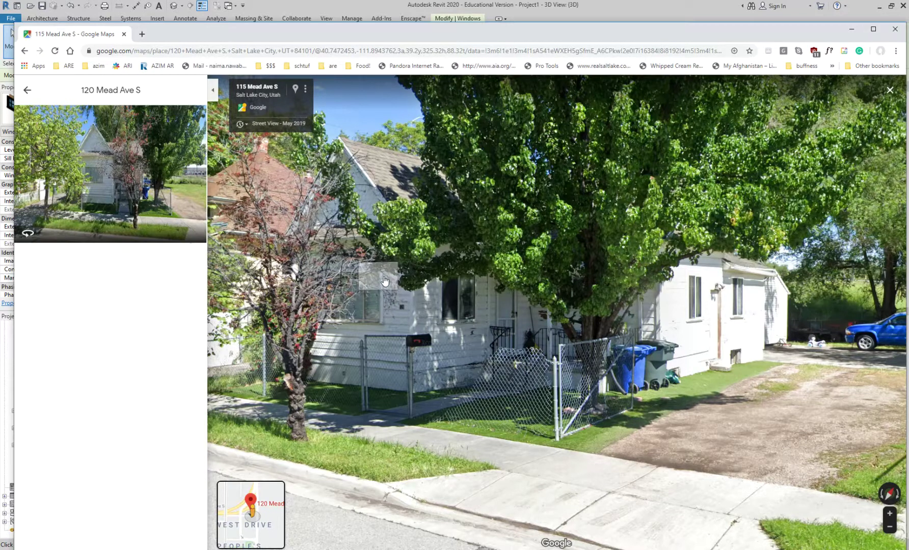
click(851, 29)
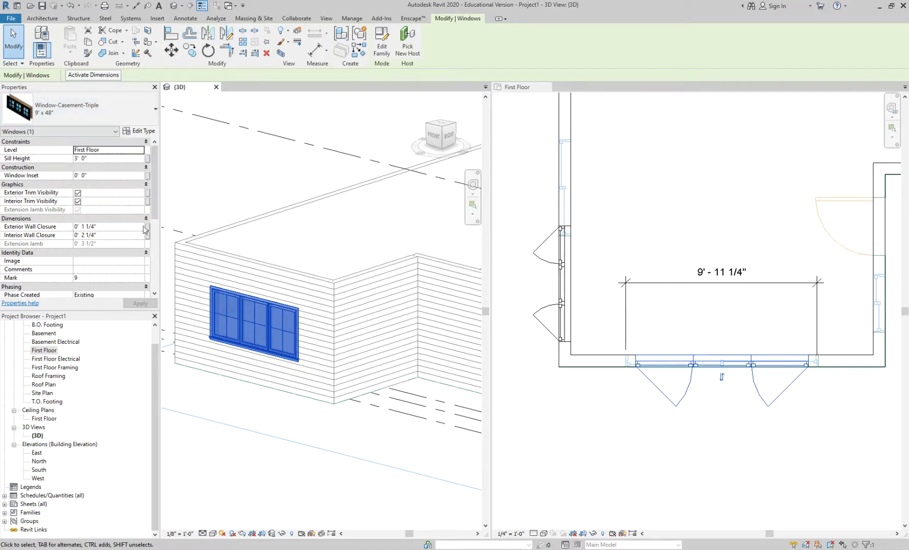
Check the 9' x 48" window's head height and its appearance in the 3D view.
drag(157, 212, 157, 230)
scroll(157, 231, down, 4)
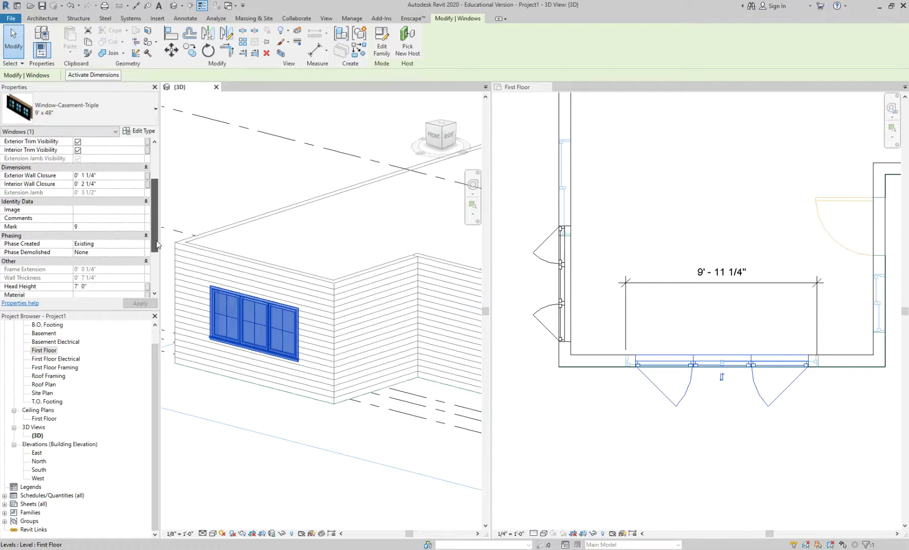
drag(251, 332, 259, 328)
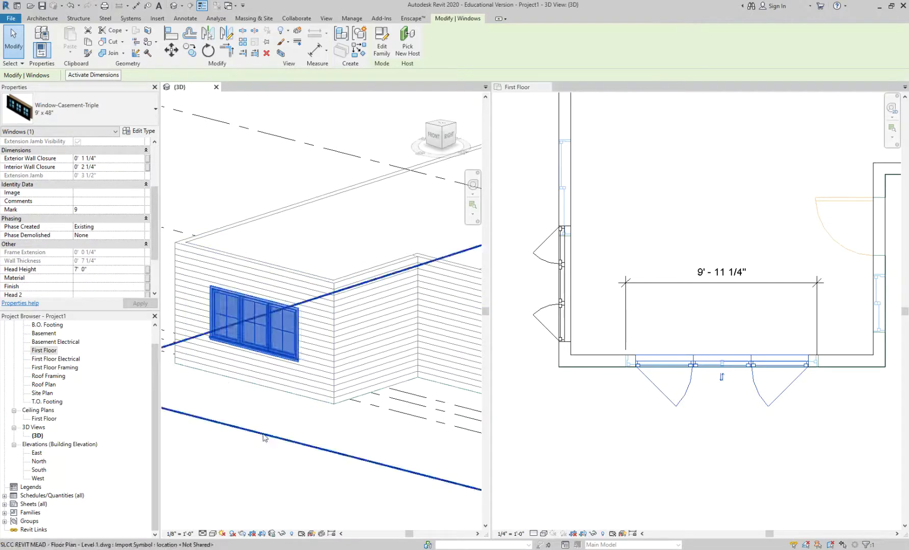
key(Escape)
click(270, 306)
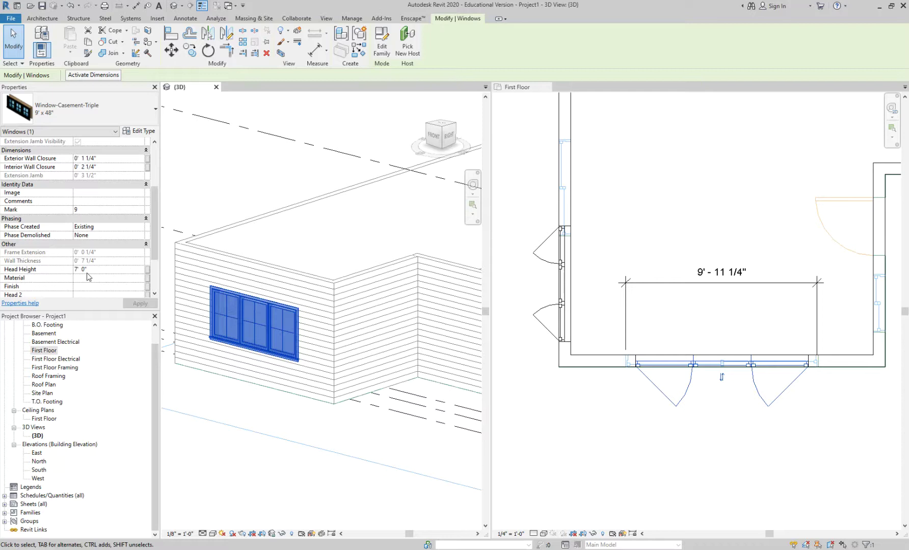
click(238, 396)
scroll(238, 396, down, 2)
Dimension the width of the CAD window opening below the door in the adjacent right-hand wall of the First Floor plan.
click(751, 345)
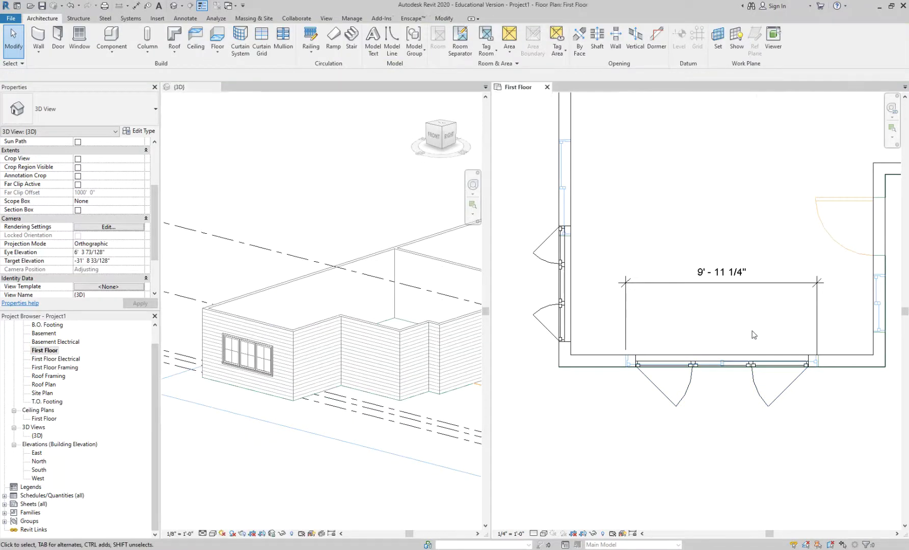
scroll(751, 345, down, 1)
scroll(868, 318, up, 5)
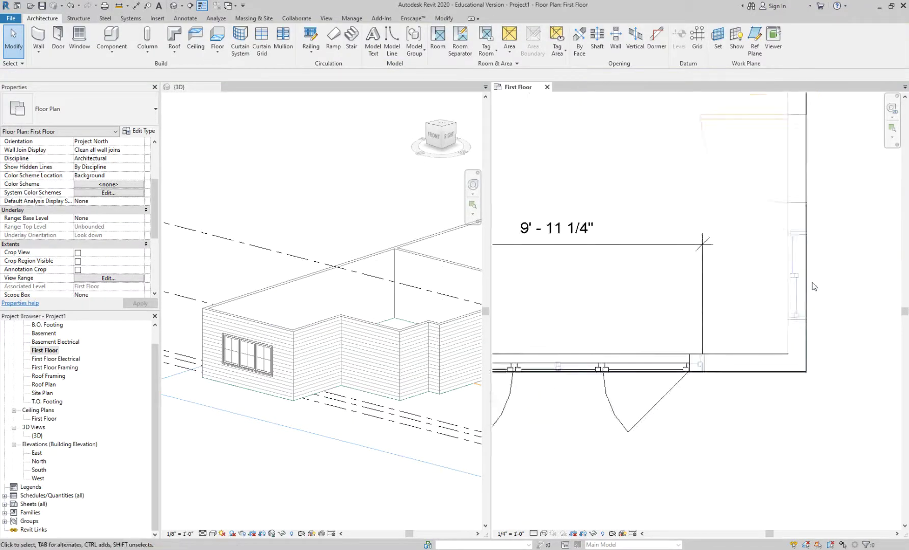
key(d)
key(i)
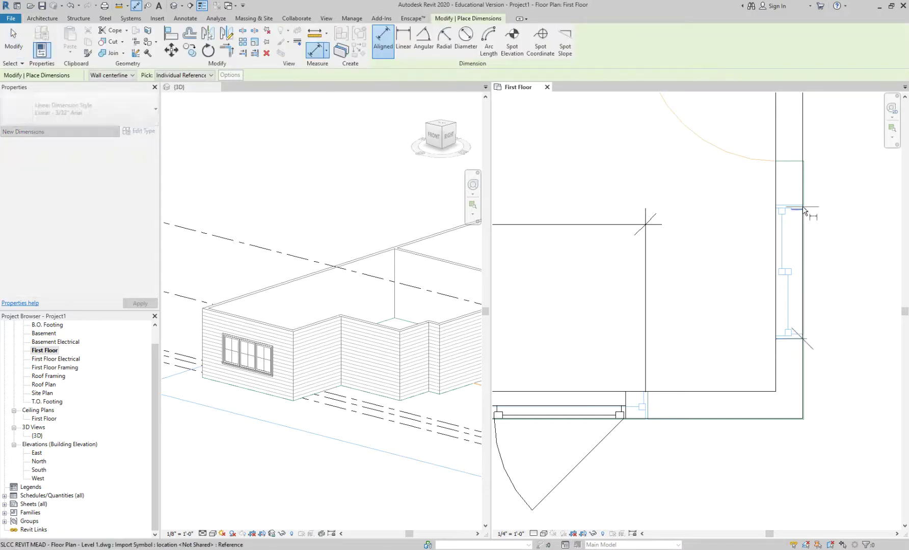
click(801, 204)
click(797, 337)
click(877, 285)
scroll(794, 317, down, 3)
key(Escape)
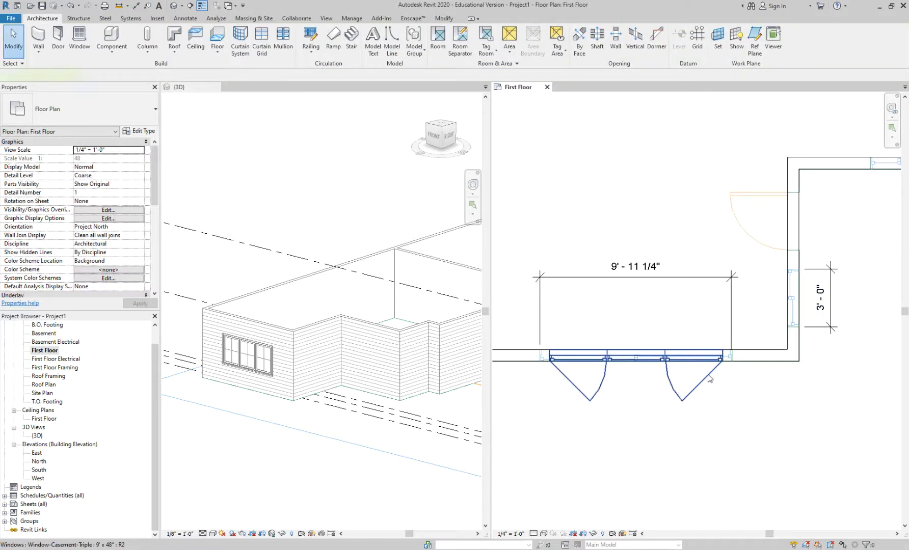
Change the triple casement in the lowest exterior wall to the Window-Casement-Double 34" x 36" type and open its type properties.
click(710, 378)
click(127, 112)
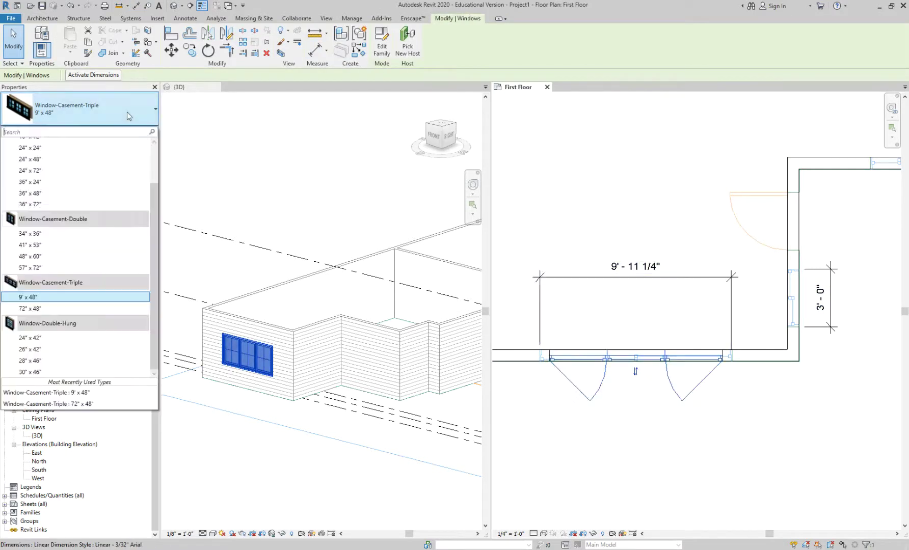
mouse_move(102, 240)
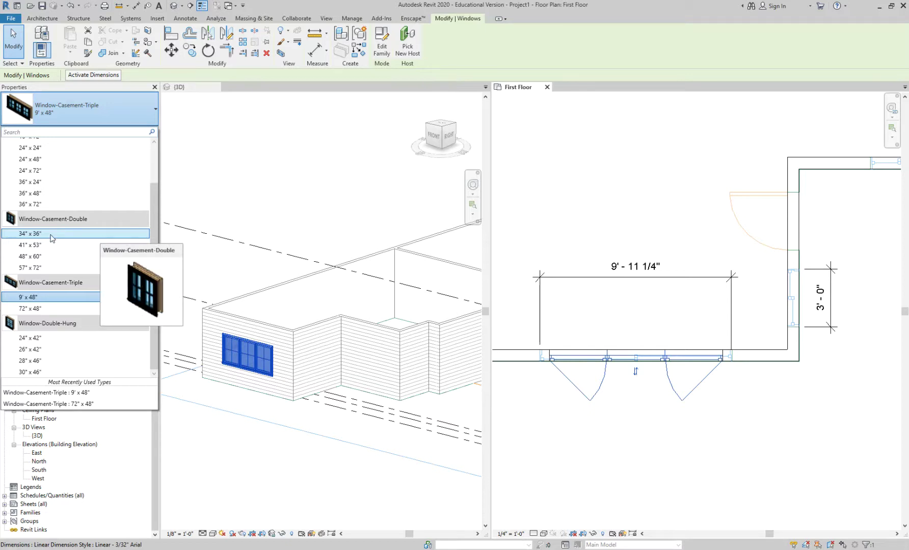
key(Escape)
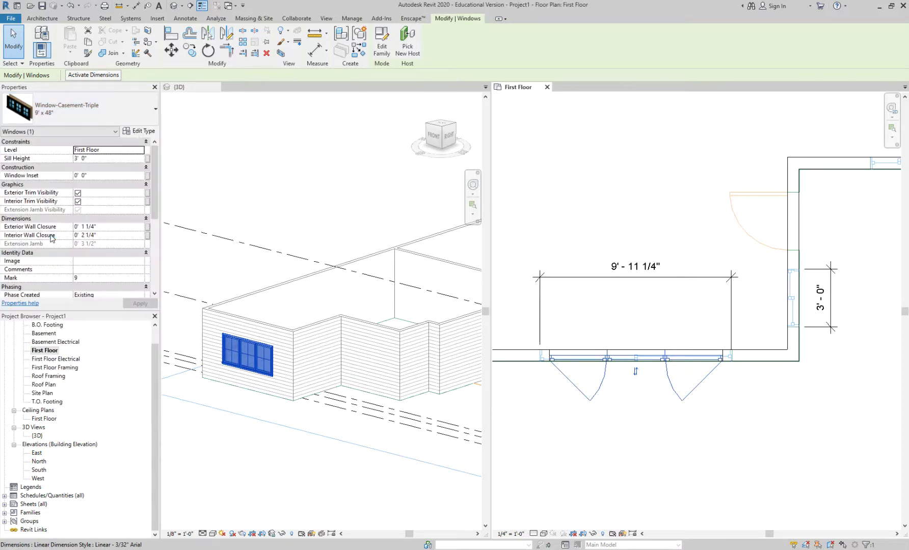
click(136, 132)
click(136, 132)
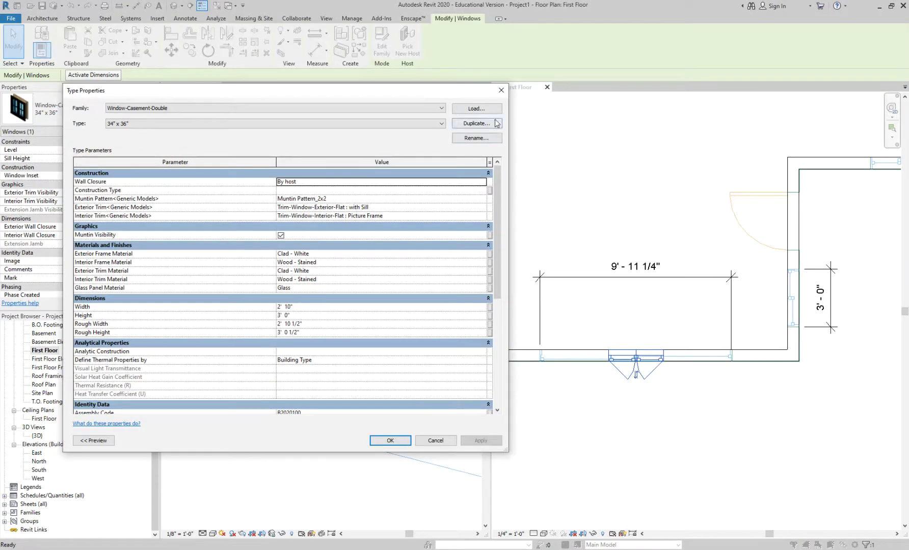
Duplicate the Window-Casement-Double 34" x 36" type as 36" x 48".
click(476, 124)
click(252, 264)
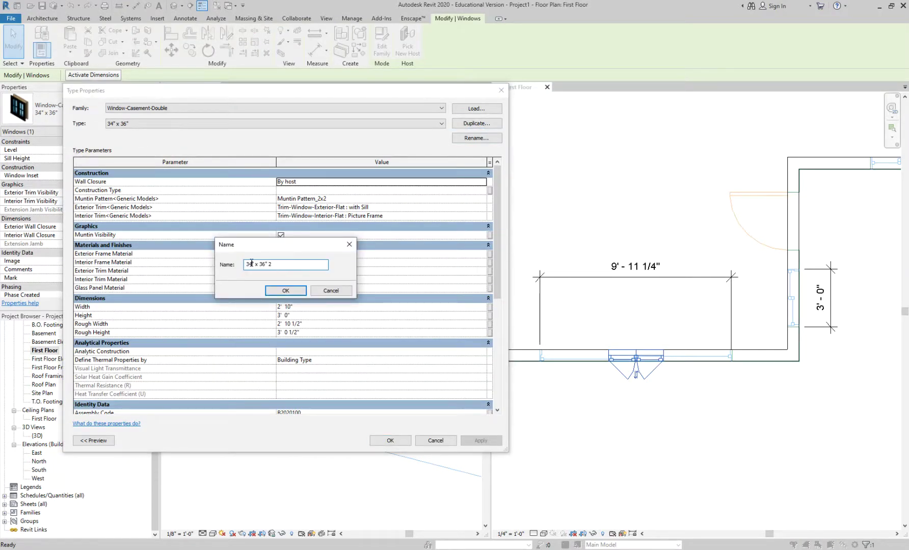
text(36)
click(285, 290)
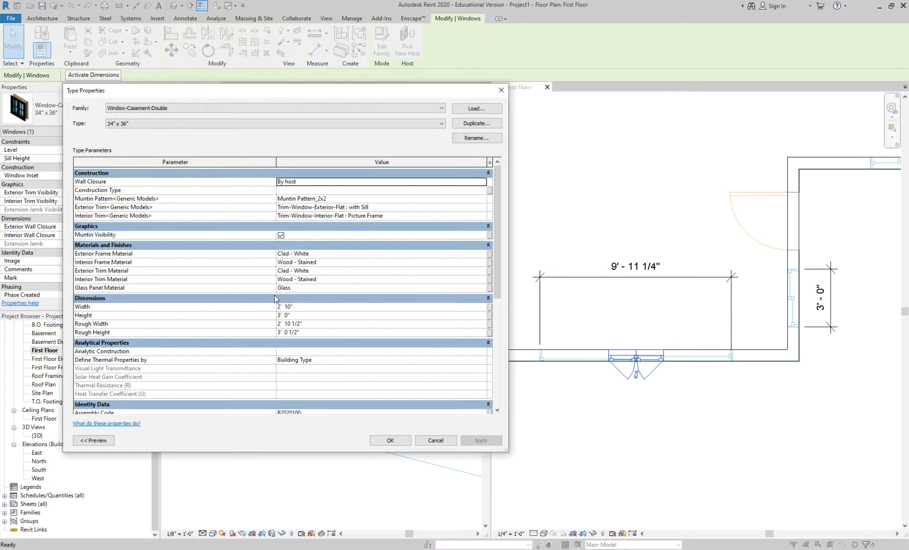
Set the 36" x 48" double casement type's width to 3' and height to 4', apply it and deselect the window.
click(311, 306)
text(36)
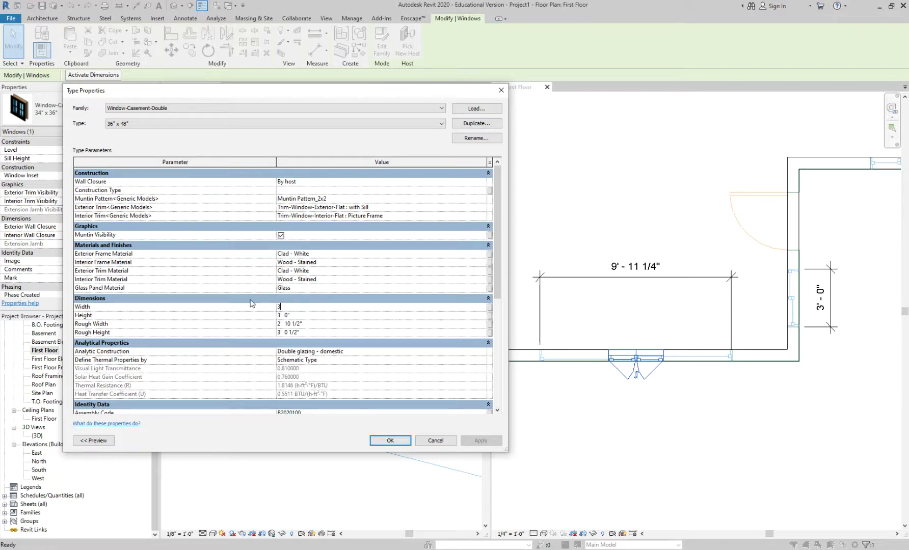
key(Return)
text(3')
key(Return)
click(382, 313)
text(4')
key(Return)
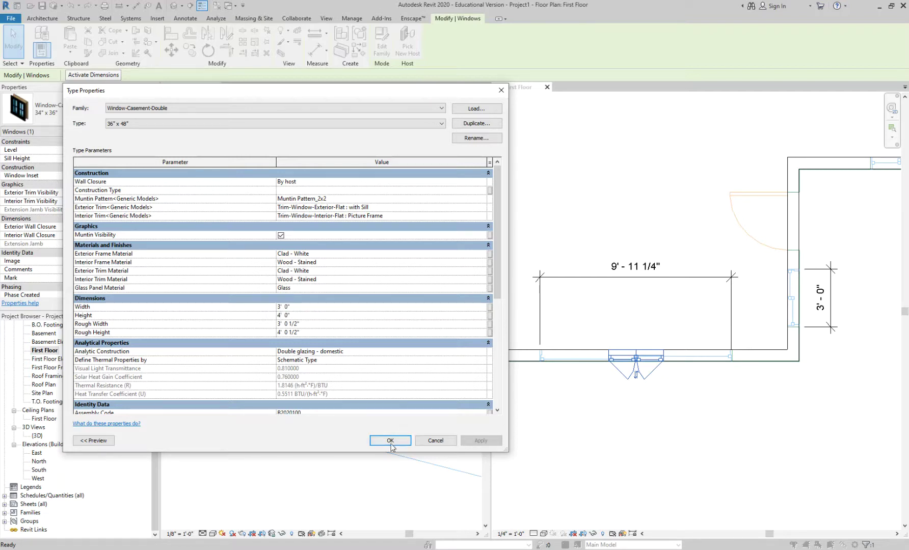
scroll(390, 315, down, 5)
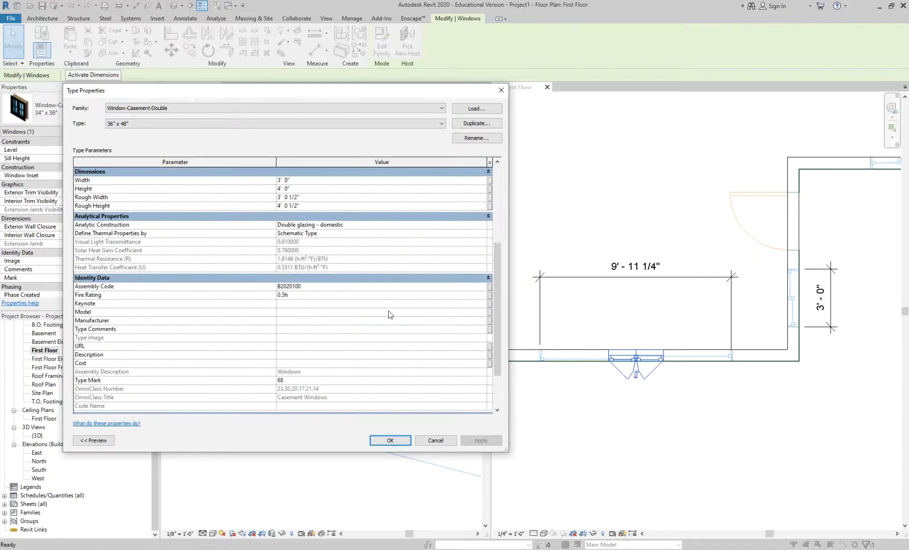
scroll(389, 314, down, 3)
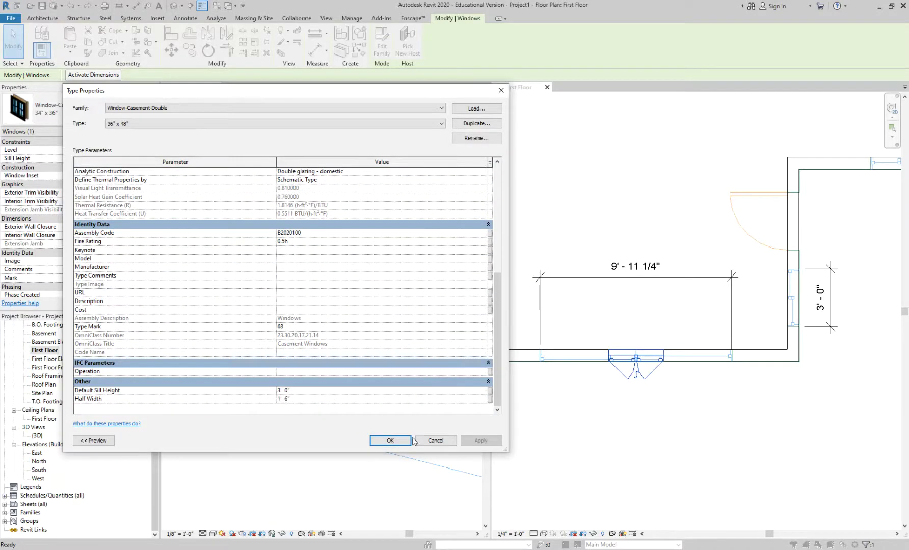
key(Return)
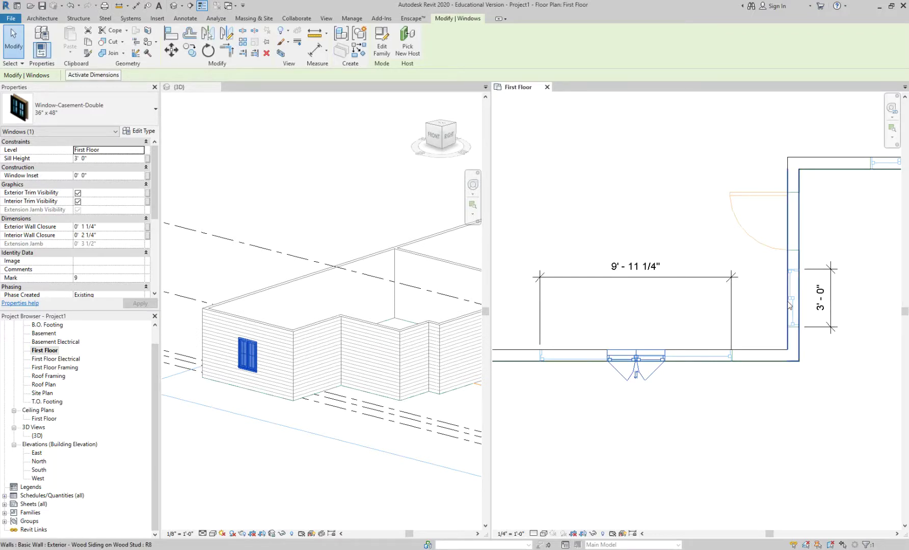
key(Escape)
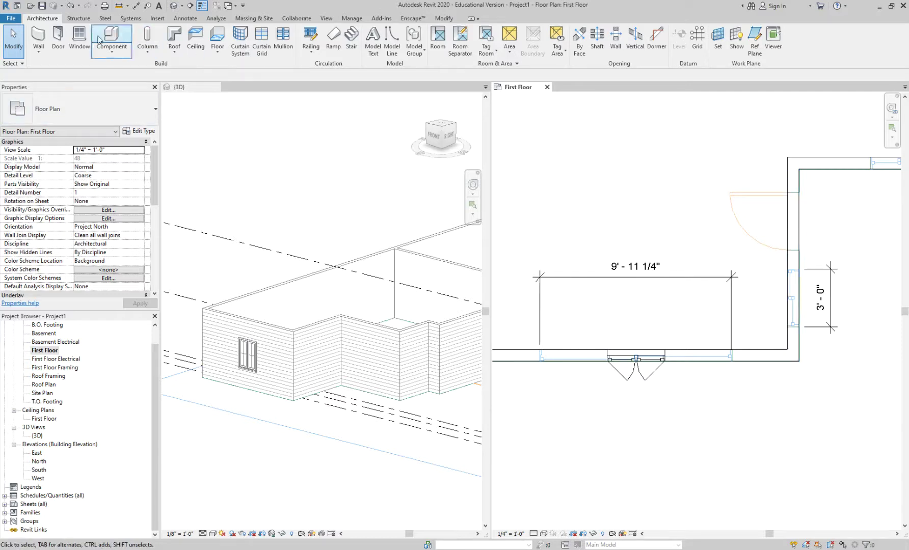
Place a Window-Casement-Double 36" x 48" window at the dimensioned CAD opening in the right-hand wall.
click(78, 40)
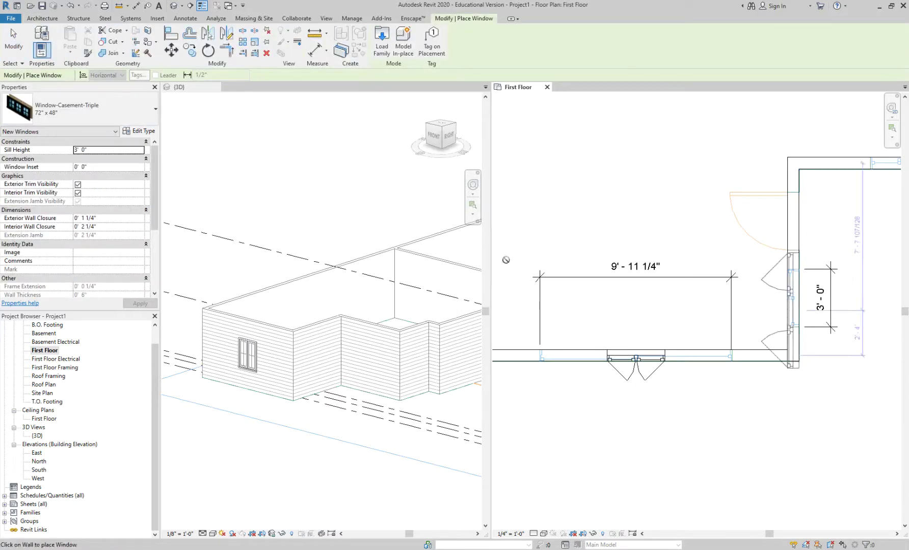
click(80, 116)
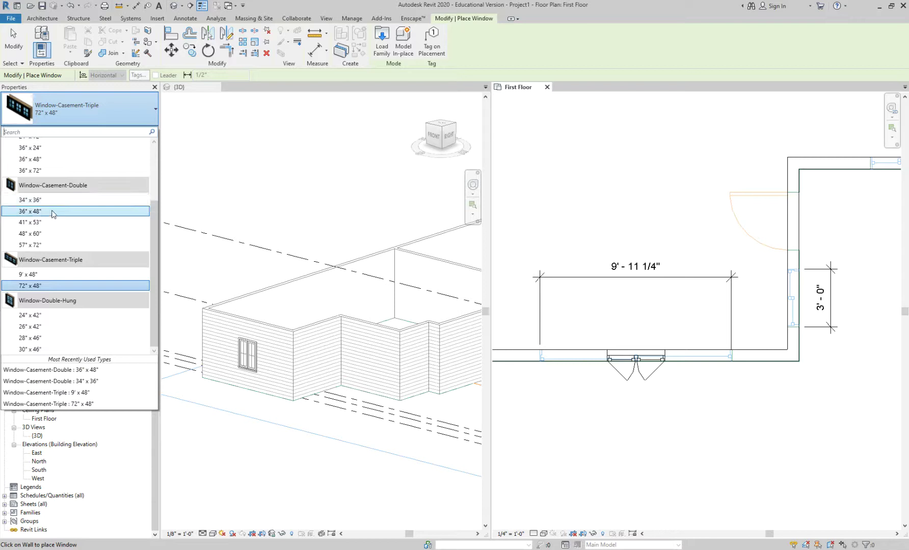
click(51, 210)
click(793, 298)
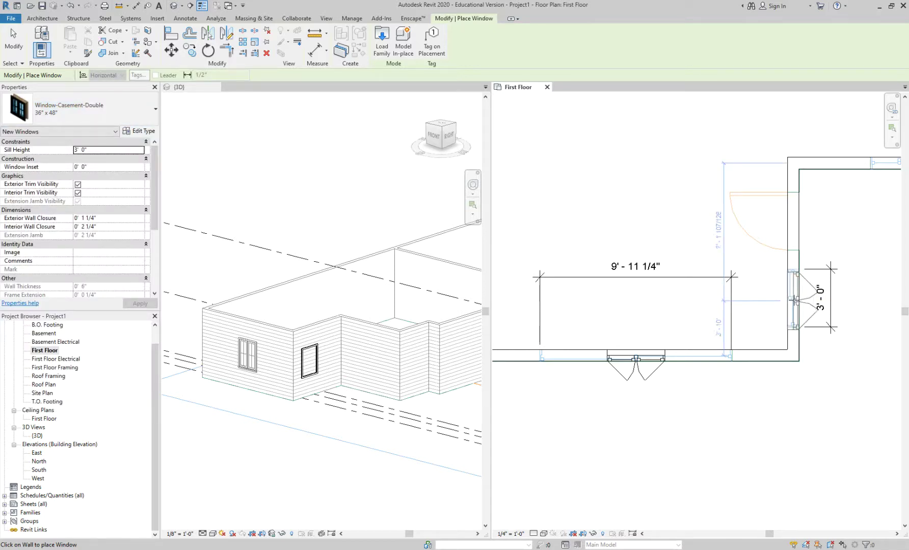
Set the 36" x 48" double casement window into the dimensioned 3'-0" CAD opening and try placing another in the adjoining horizontal wall.
scroll(795, 297, up, 2)
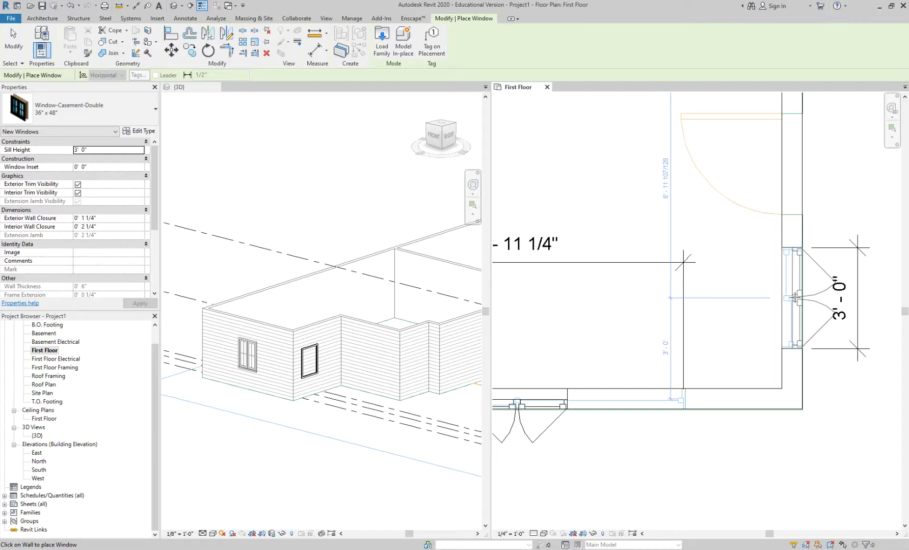
scroll(795, 298, down, 2)
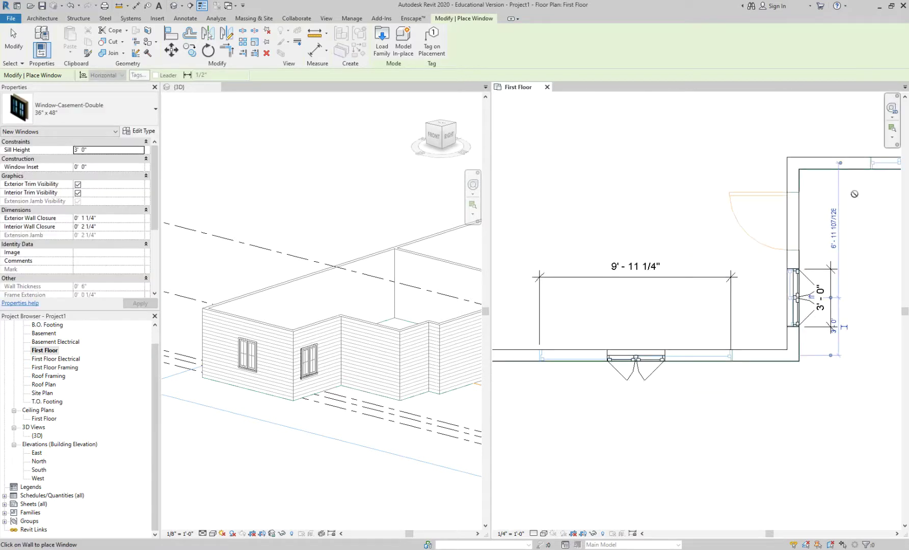
middle_drag(870, 204, 661, 281)
scroll(685, 280, up, 2)
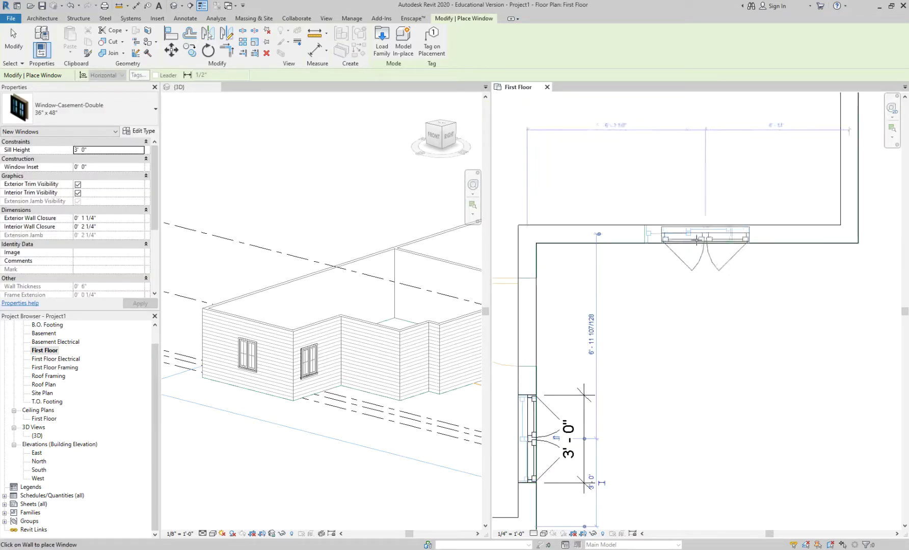
scroll(689, 240, up, 2)
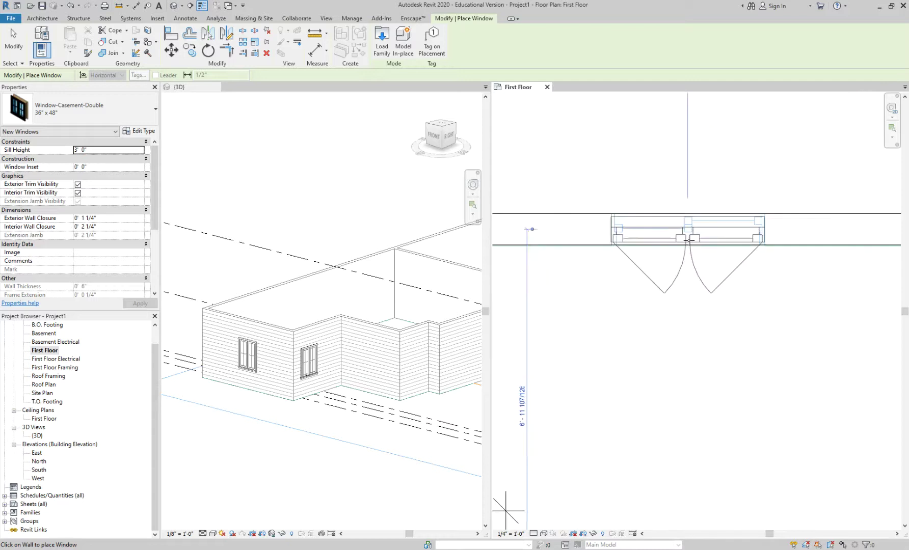
click(689, 240)
scroll(713, 242, down, 4)
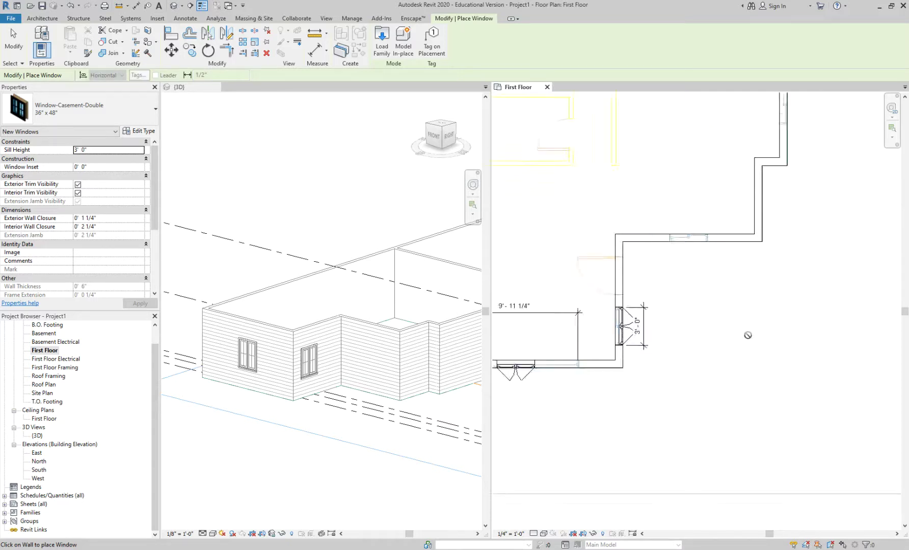
Place 36" x 48" double casement windows at two CAD openings in the main right-hand exterior wall and one in the horizontal jog wall.
scroll(813, 152, up, 2)
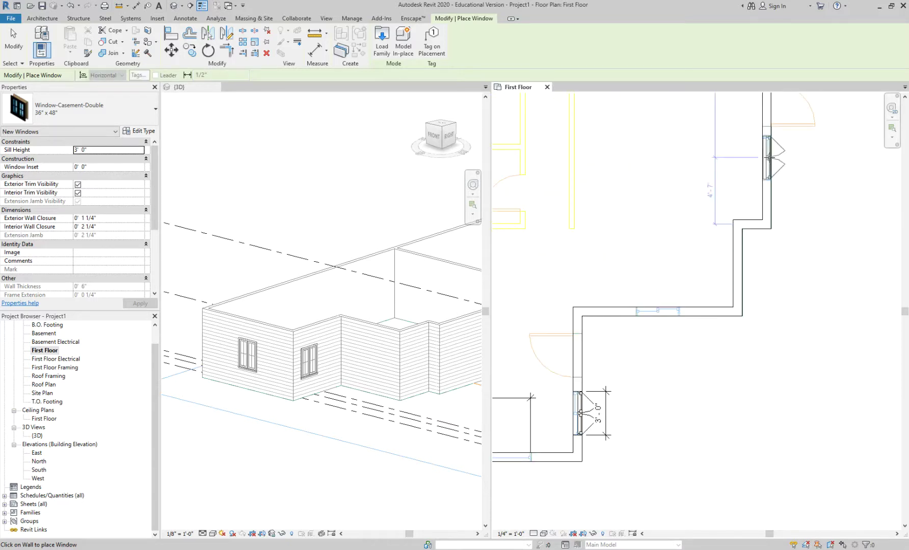
click(770, 158)
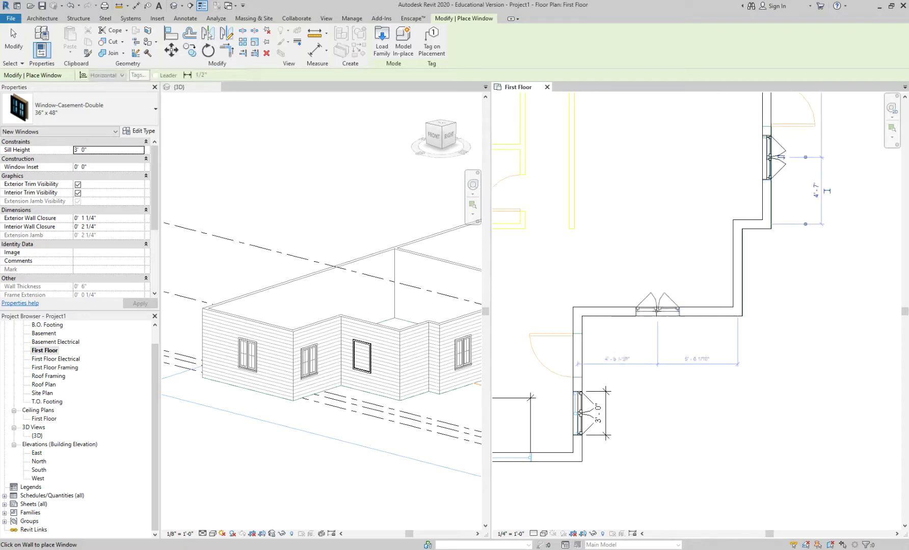
click(658, 317)
scroll(698, 363, down, 3)
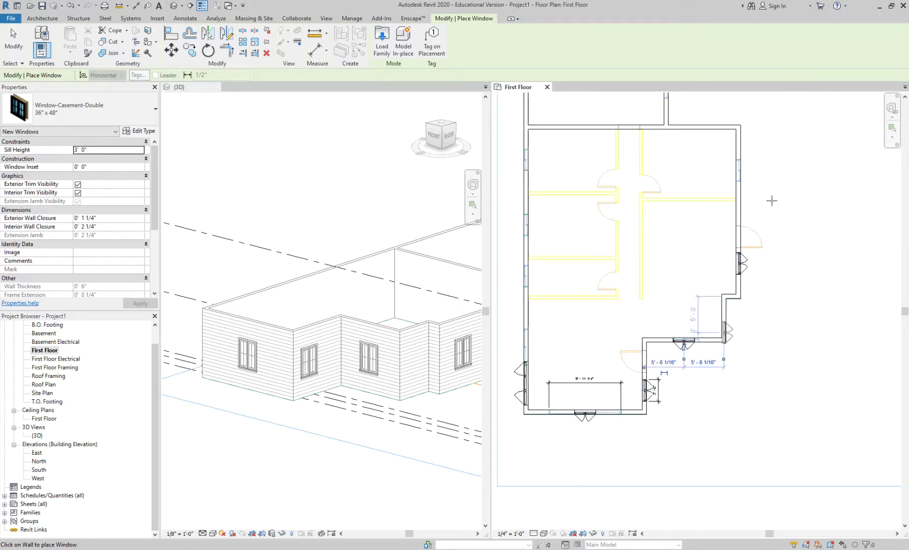
scroll(740, 172, up, 3)
click(740, 172)
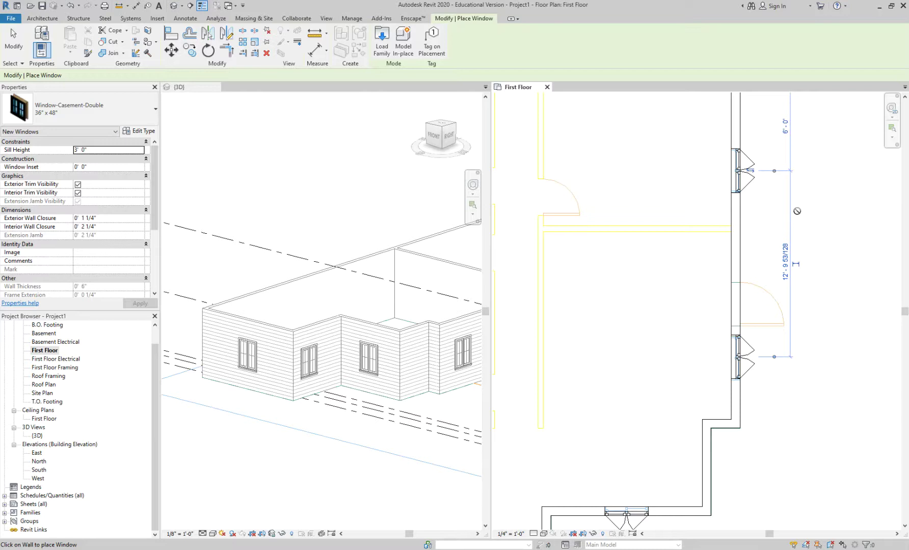
Place three 36" x 48" double casement windows at the upper CAD openings in the main house's left-hand exterior wall.
scroll(796, 210, down, 2)
scroll(553, 317, up, 4)
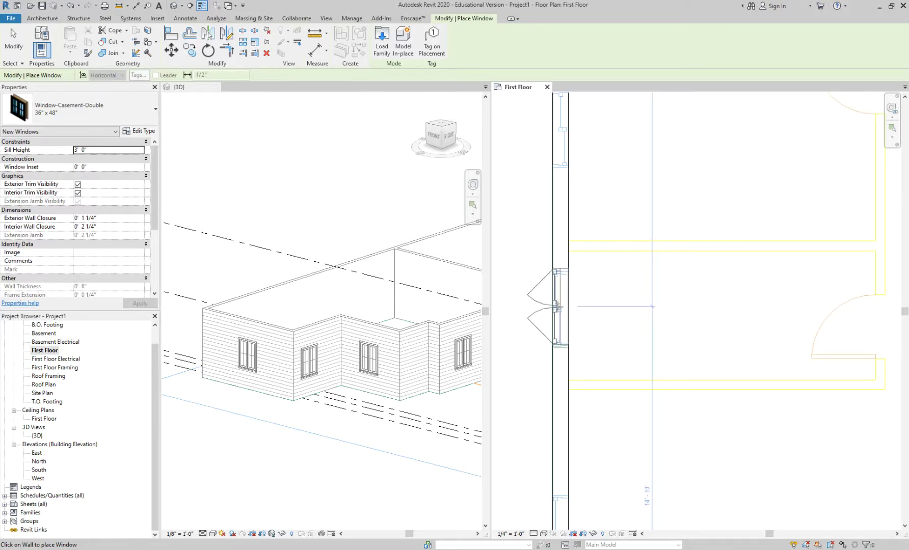
click(558, 309)
middle_drag(554, 130, 596, 302)
click(595, 303)
middle_drag(598, 174, 585, 352)
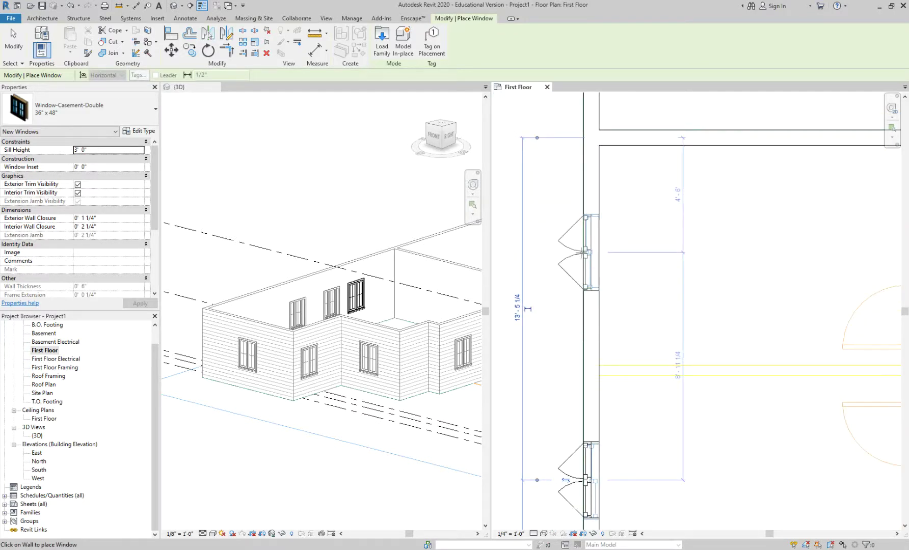
click(582, 252)
scroll(649, 304, down, 4)
Place a 36" x 48" double casement window at the CAD opening in the rear room's right-hand wall and end window placement.
middle_drag(660, 181, 614, 283)
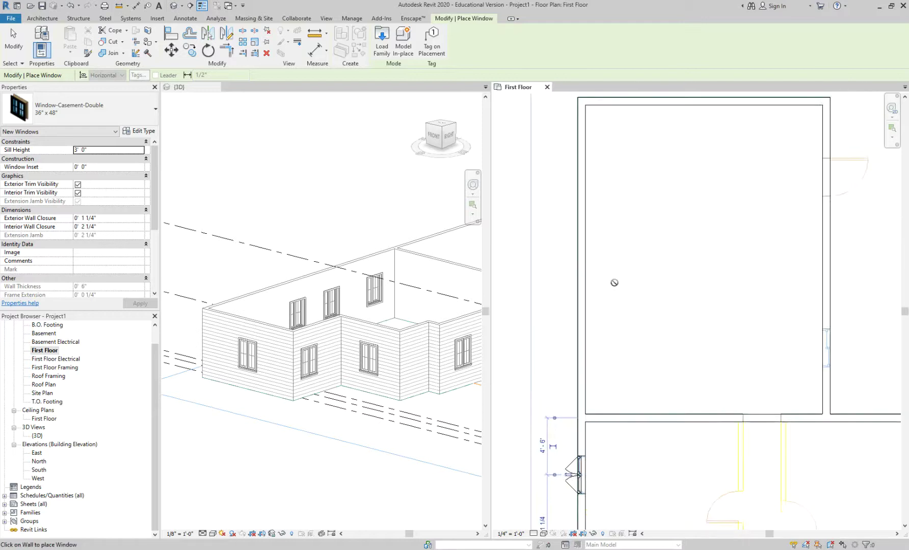
scroll(614, 283, down, 2)
scroll(767, 331, up, 5)
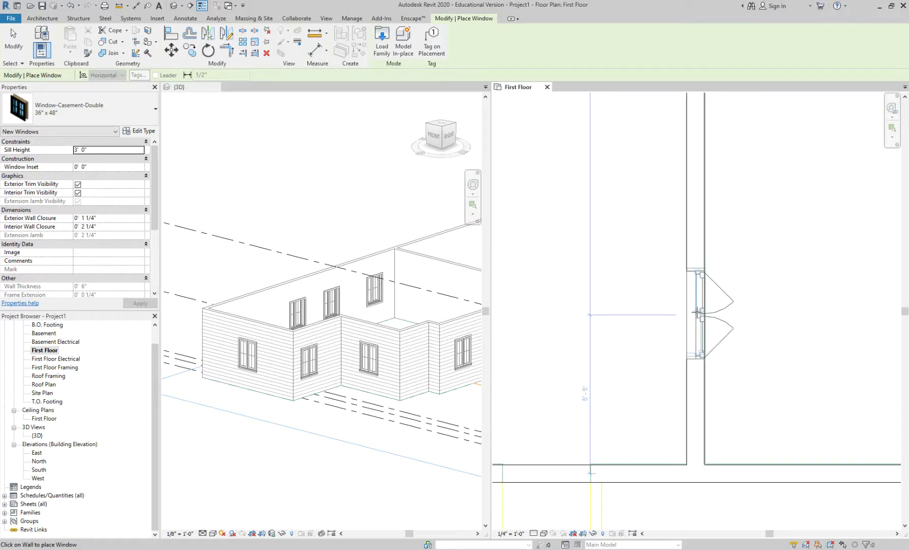
scroll(697, 312, down, 6)
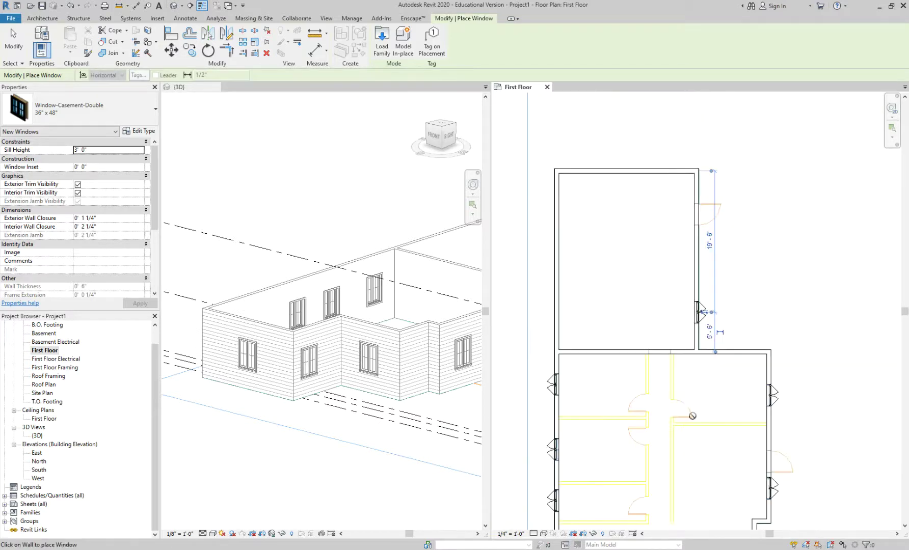
scroll(627, 395, up, 3)
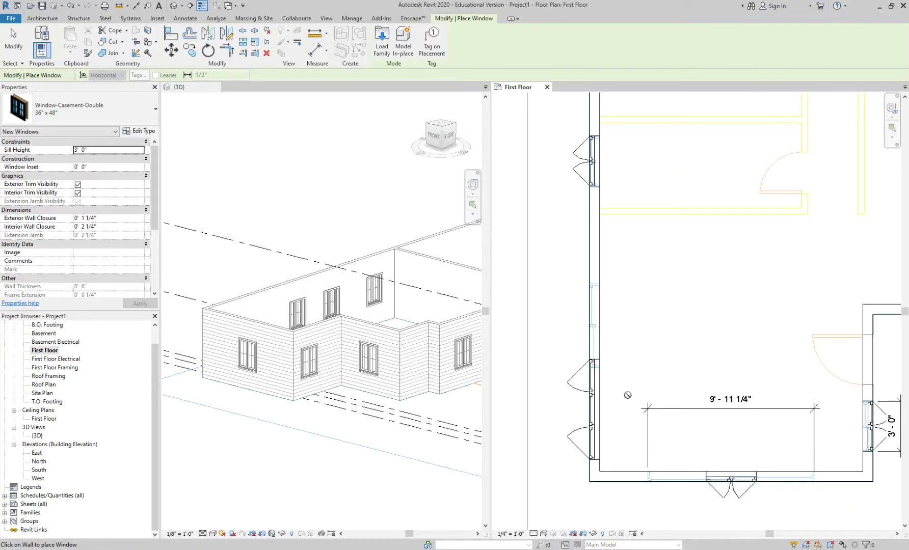
key(Escape)
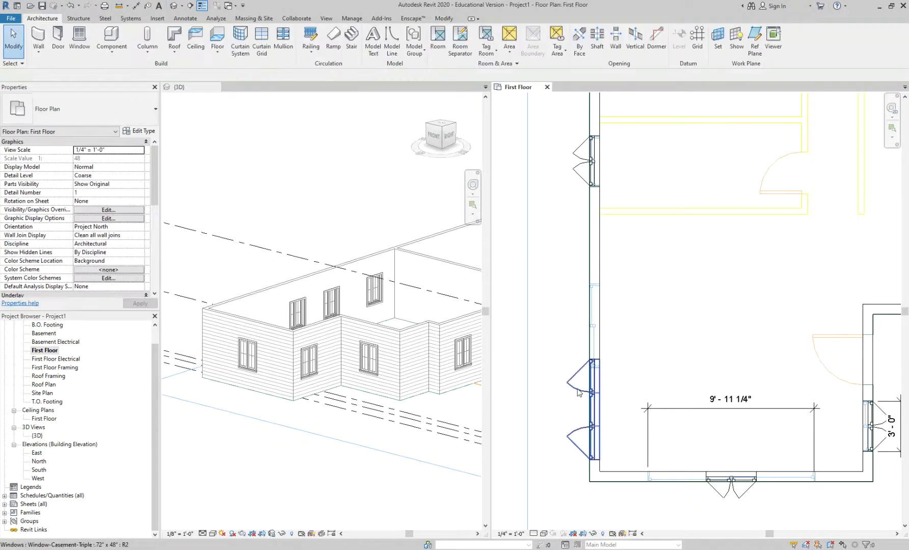
Delete the 72" x 48" triple casement window from the lower part of the left-hand exterior wall.
click(581, 391)
scroll(620, 374, up, 3)
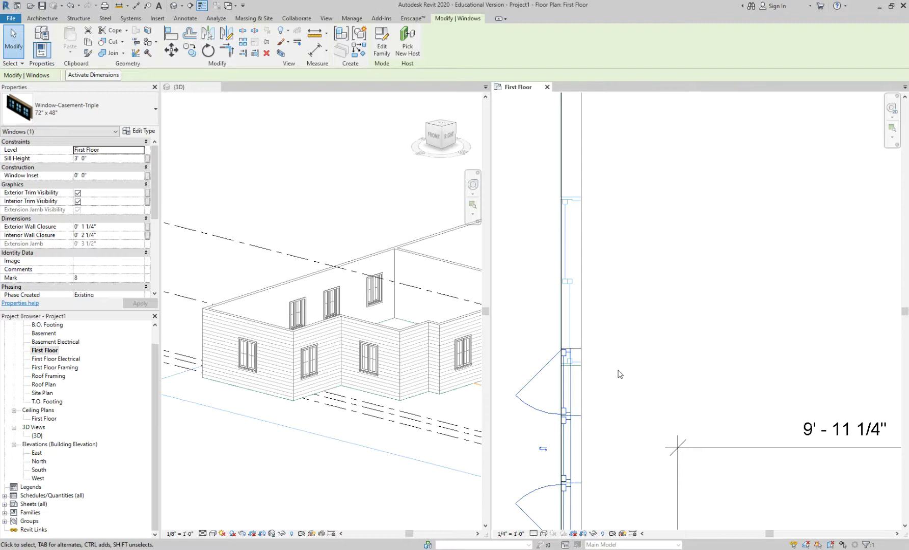
key(Delete)
Dimension the width of the lowest CAD window opening in the left-hand exterior wall, placing the dimension outside the house.
key(d)
key(i)
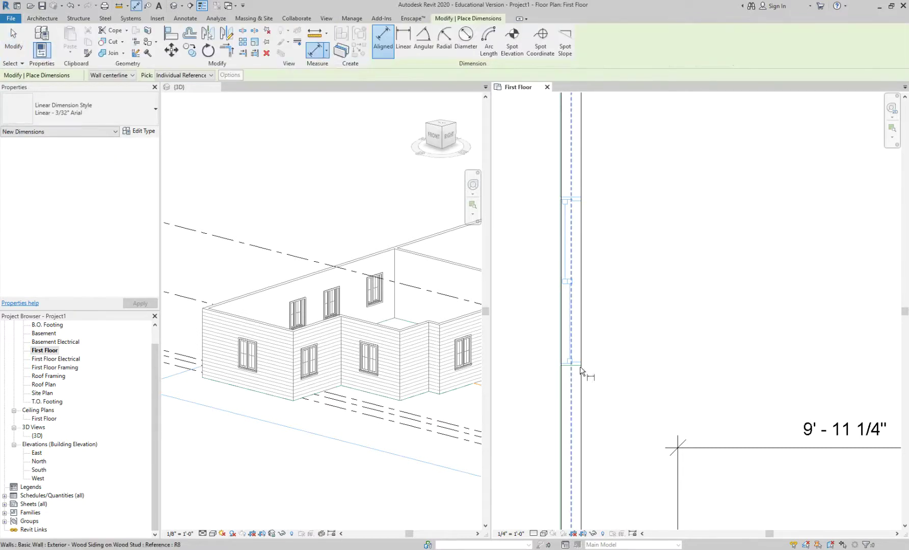
click(567, 364)
scroll(566, 366, down, 2)
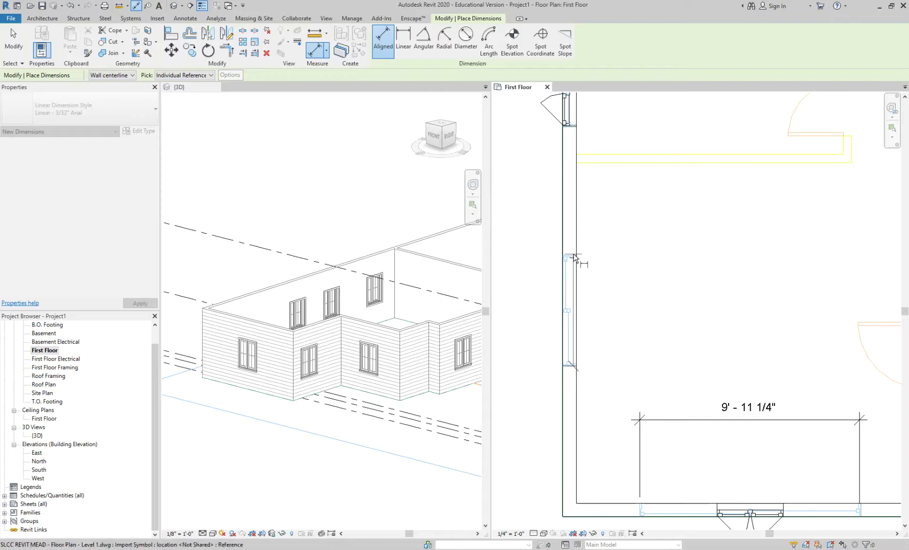
click(572, 251)
click(520, 256)
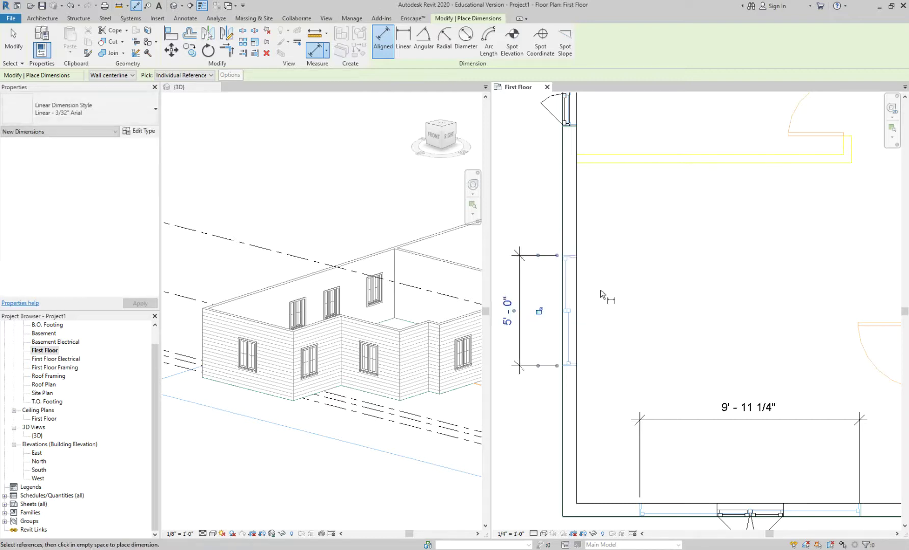
scroll(599, 287, down, 2)
key(Escape)
Create a similar 36" x 48" double casement window centred on the dimensioned opening in the left-hand exterior wall.
click(579, 199)
scroll(578, 196, up, 3)
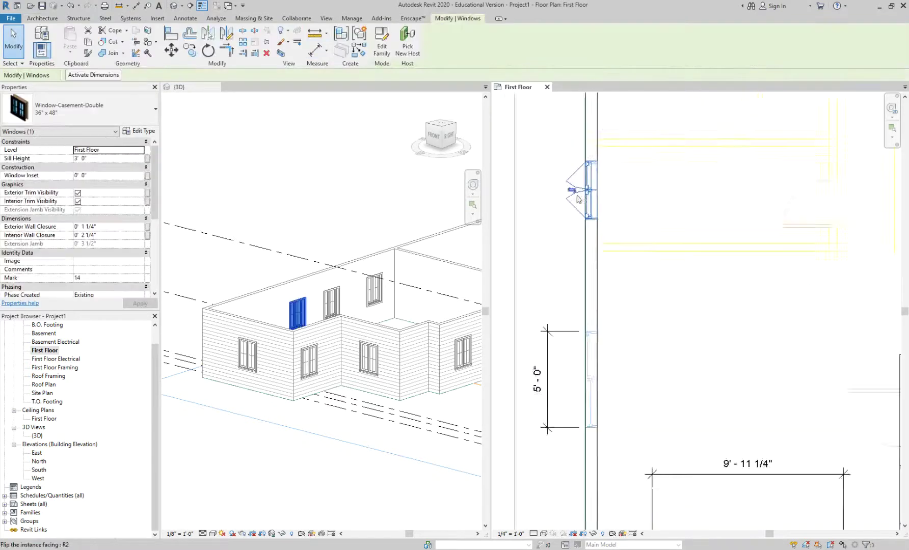
key(c)
key(s)
scroll(588, 408, up, 2)
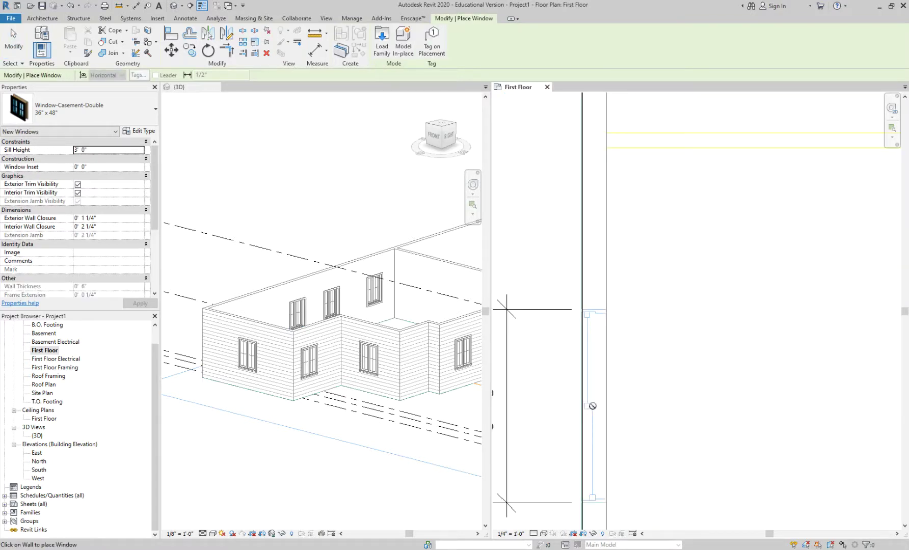
click(591, 406)
key(Escape)
Duplicate the type of the lowest left-wall double casement window as 60" x 48".
click(601, 350)
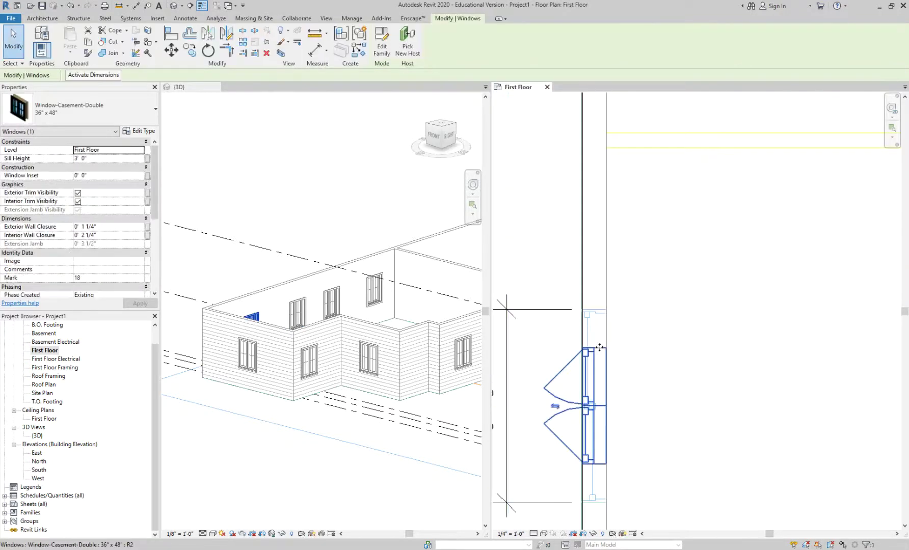
click(147, 131)
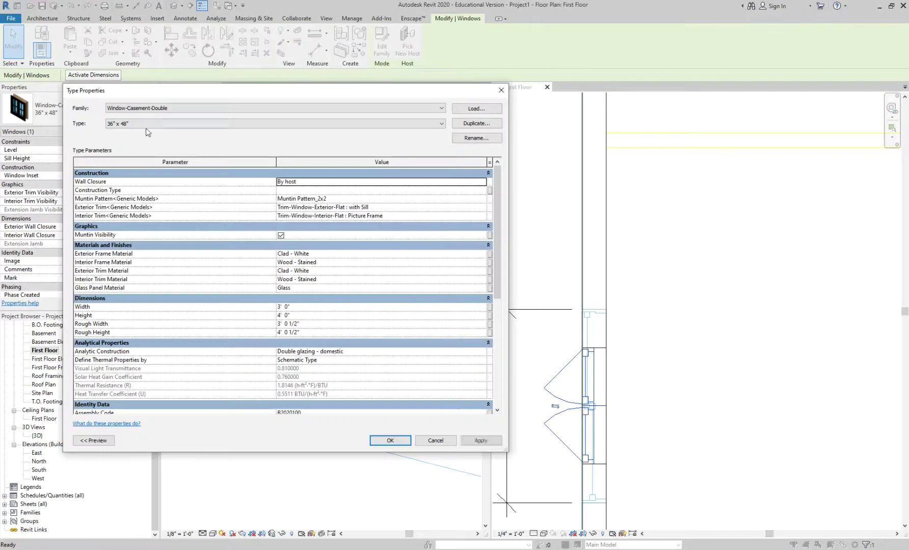
click(453, 125)
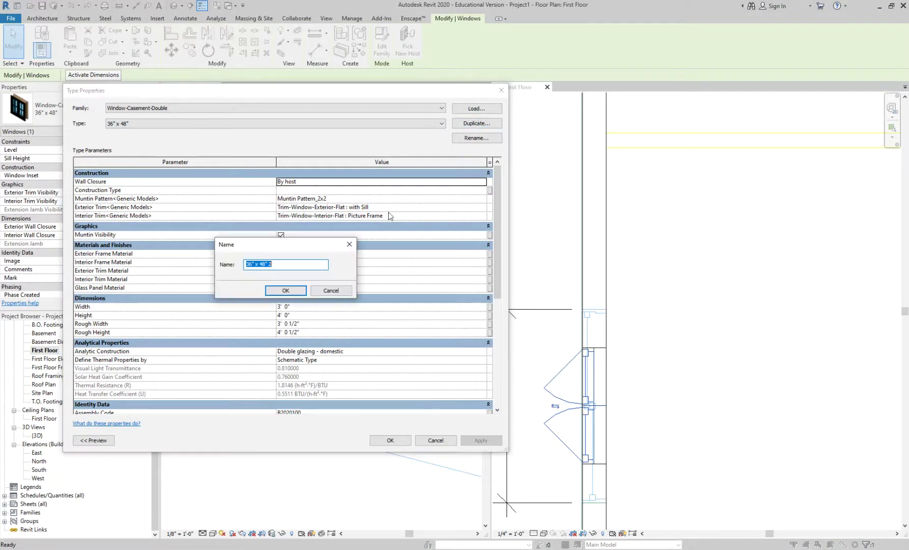
click(272, 264)
drag(253, 264, 243, 263)
text(60)
drag(268, 263, 278, 263)
click(286, 291)
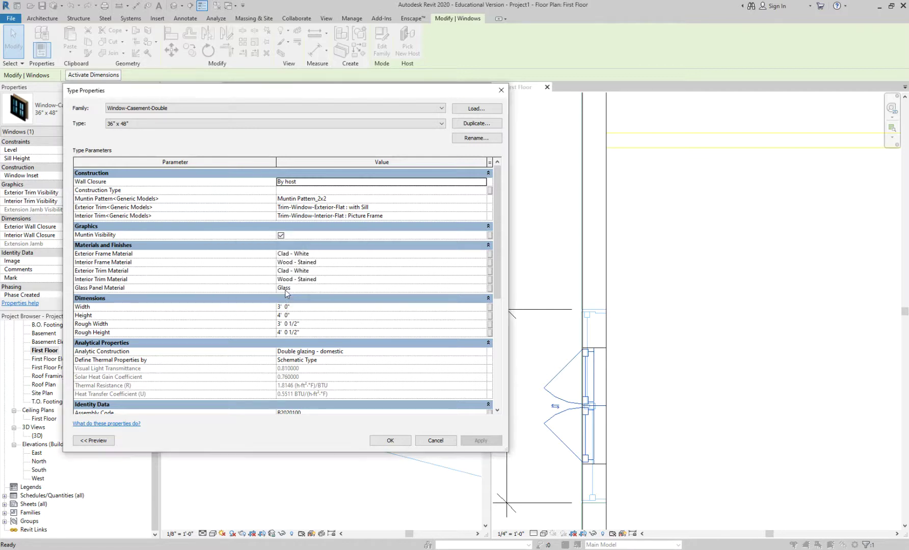
Set the 60" x 48" double casement type's width to 5' and confirm the type properties.
click(295, 307)
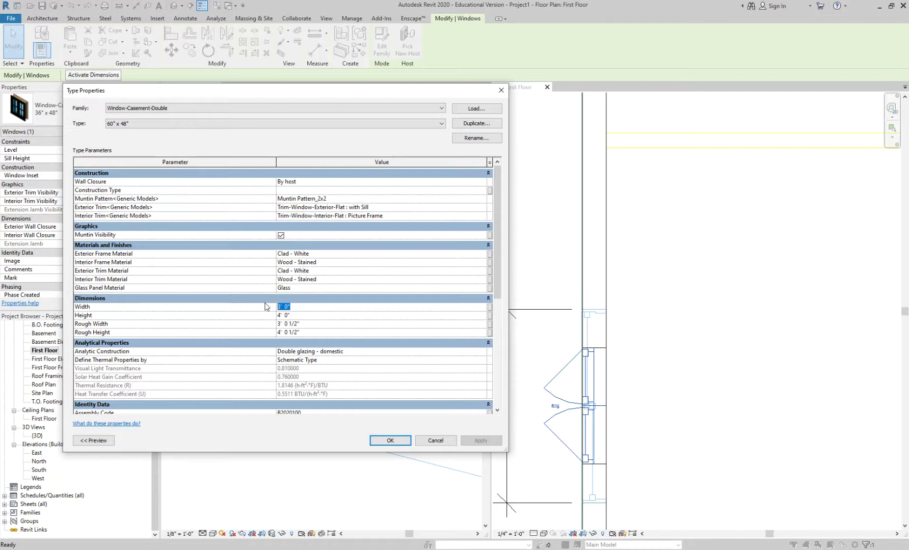
text(5)
key(Return)
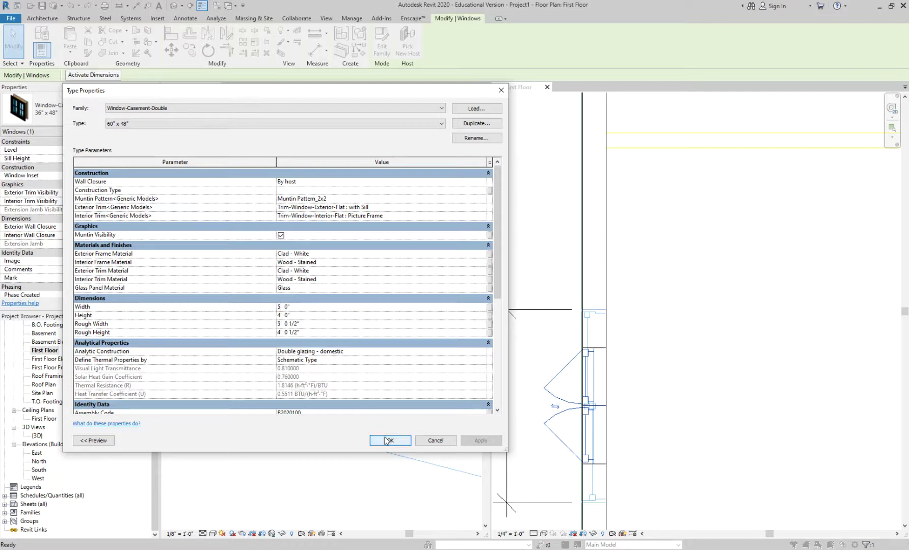
key(Return)
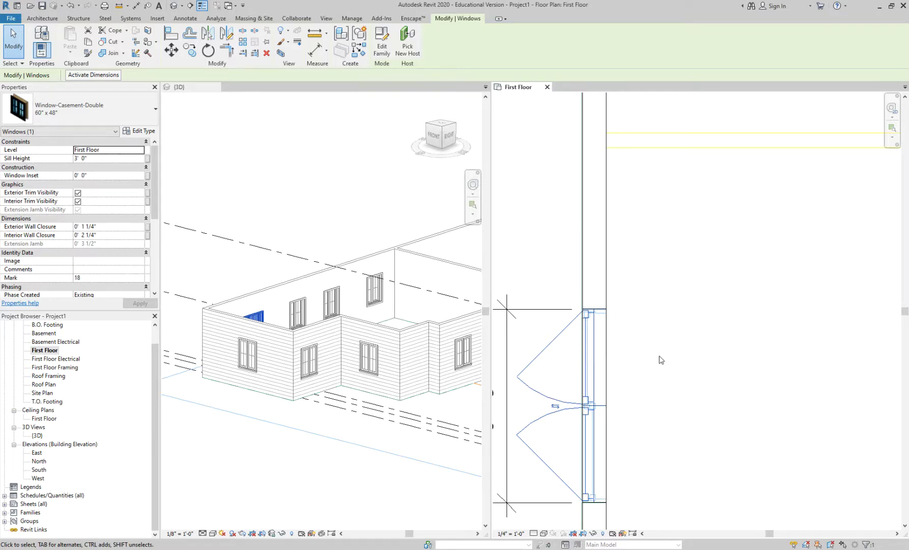
Inspect the placed windows in the 3D view and across the whole First Floor plan.
scroll(658, 359, down, 2)
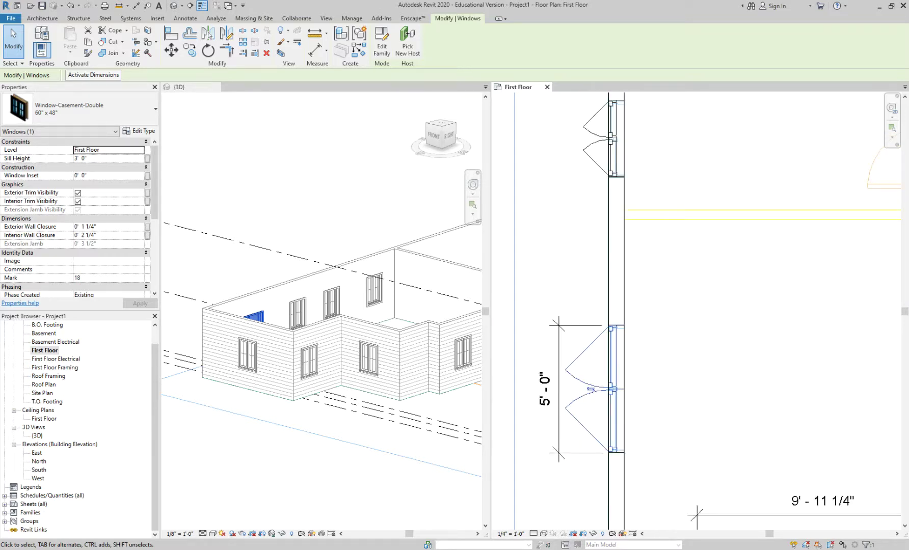
shift+middle_drag(479, 327, 454, 304)
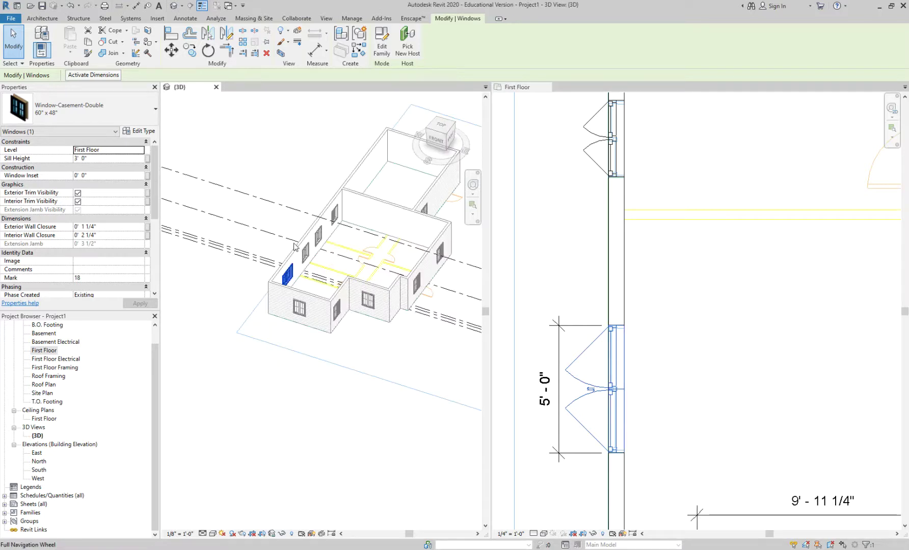
scroll(312, 232, down, 2)
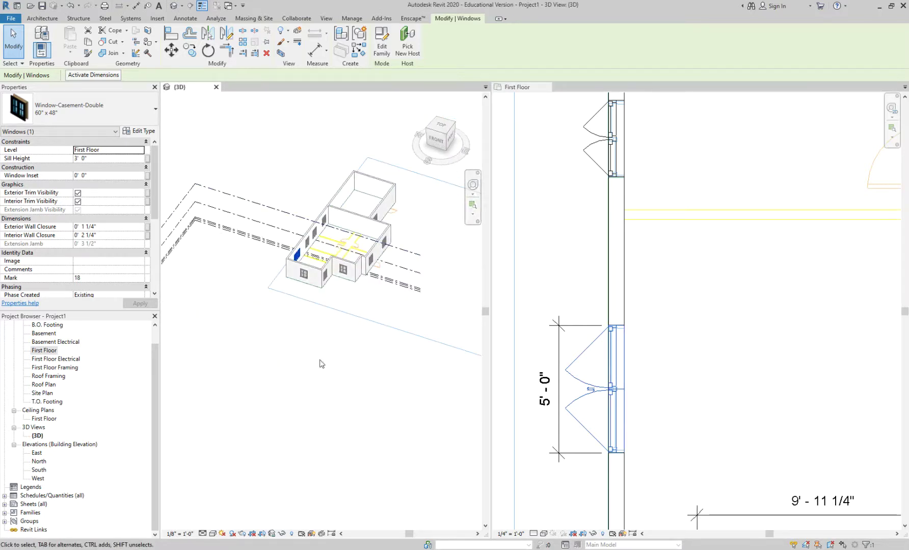
scroll(290, 219, up, 2)
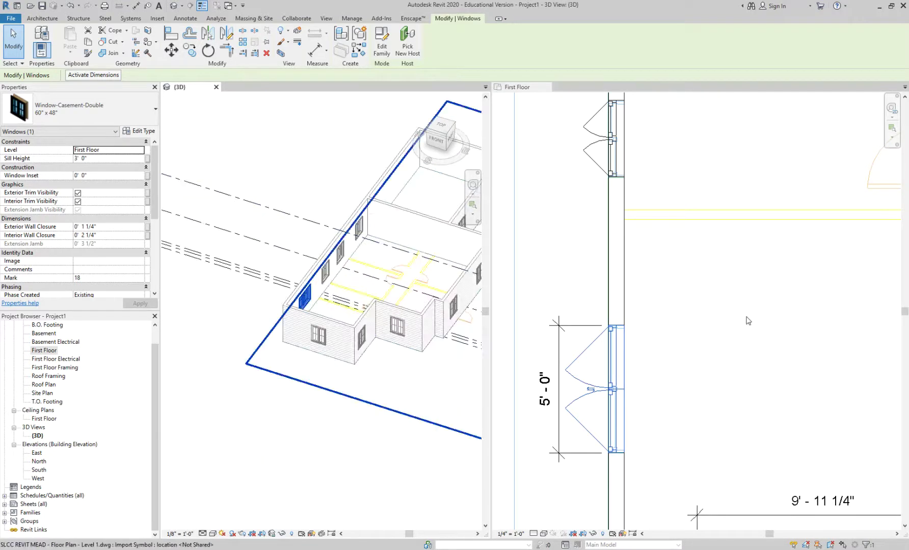
scroll(712, 309, down, 3)
middle_drag(720, 272, 742, 181)
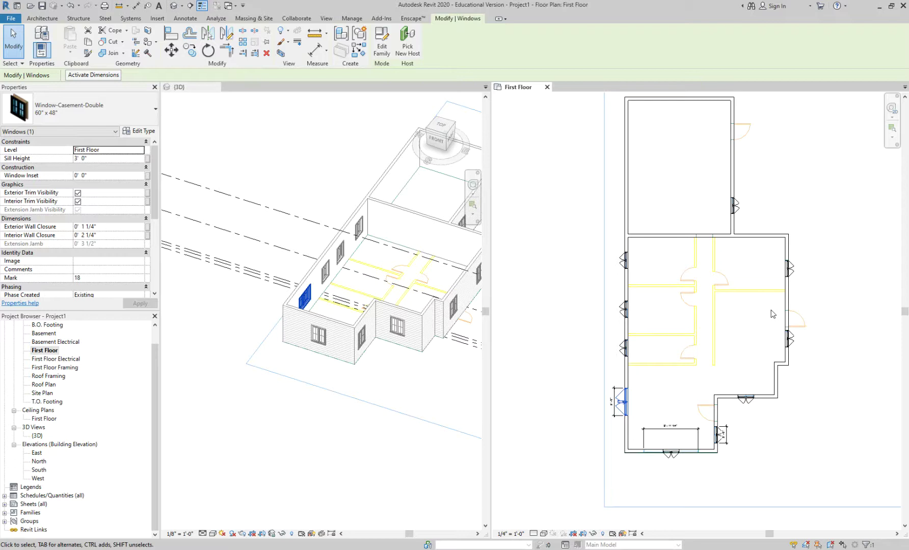
Rename the First Floor plan view as "First Floor Existing", and rename the corresponding level and views to match.
right_click(43, 351)
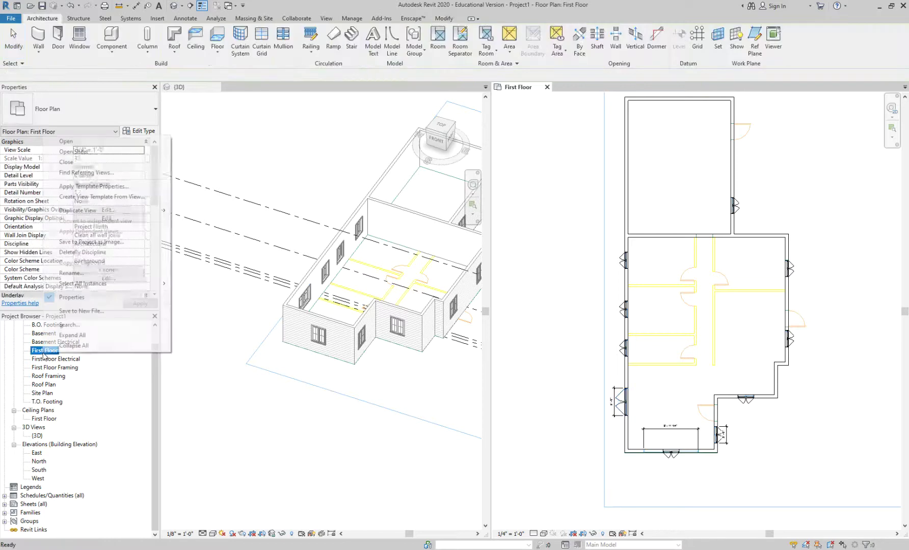
click(104, 274)
text(-)
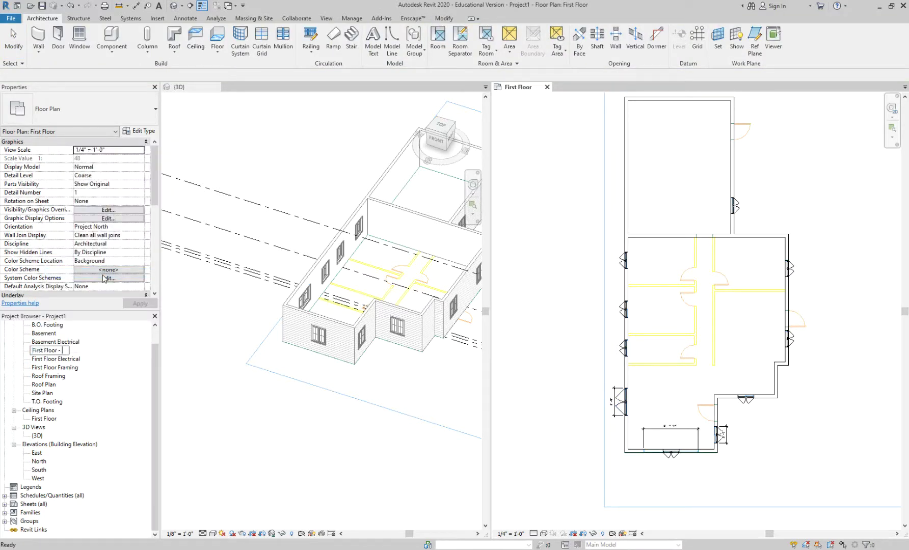
key(BackSpace)
key(BackSpace)
text(Existing)
key(Return)
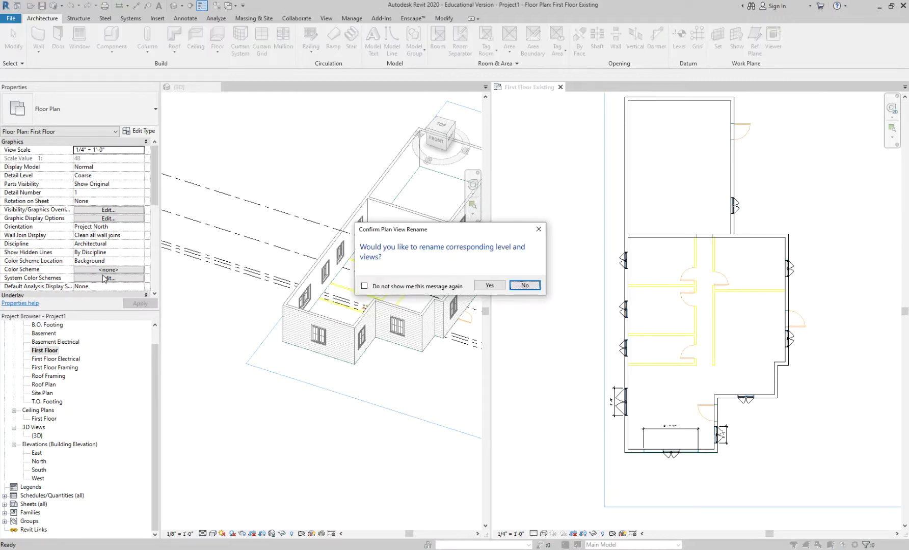
click(486, 286)
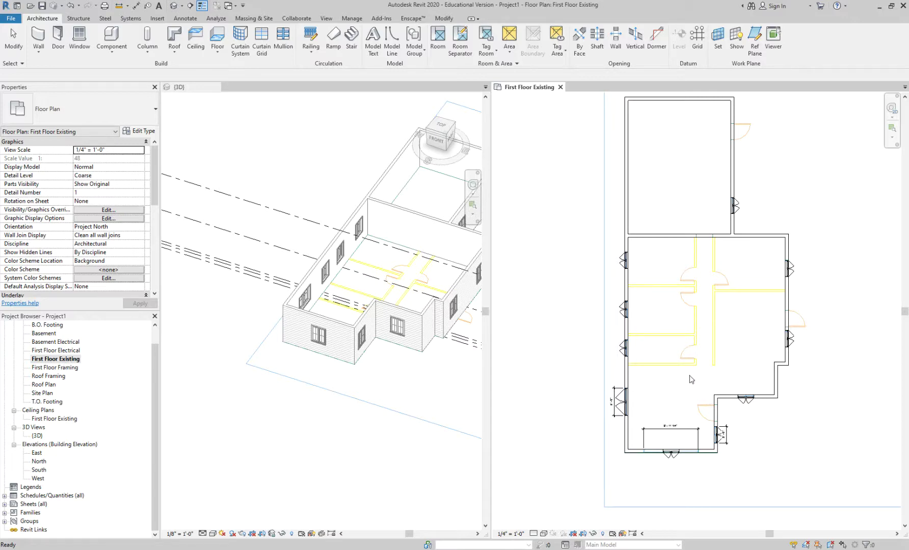
Place a tagged room in the open area just below the interior partitions of the First Floor Existing plan.
scroll(653, 405, up, 3)
middle_drag(655, 426, 614, 305)
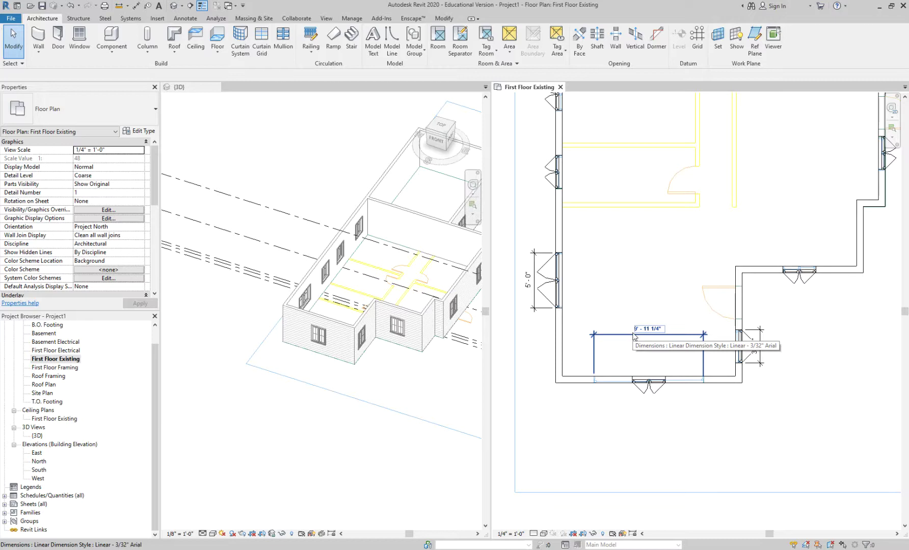
scroll(633, 336, up, 2)
middle_drag(568, 253, 640, 261)
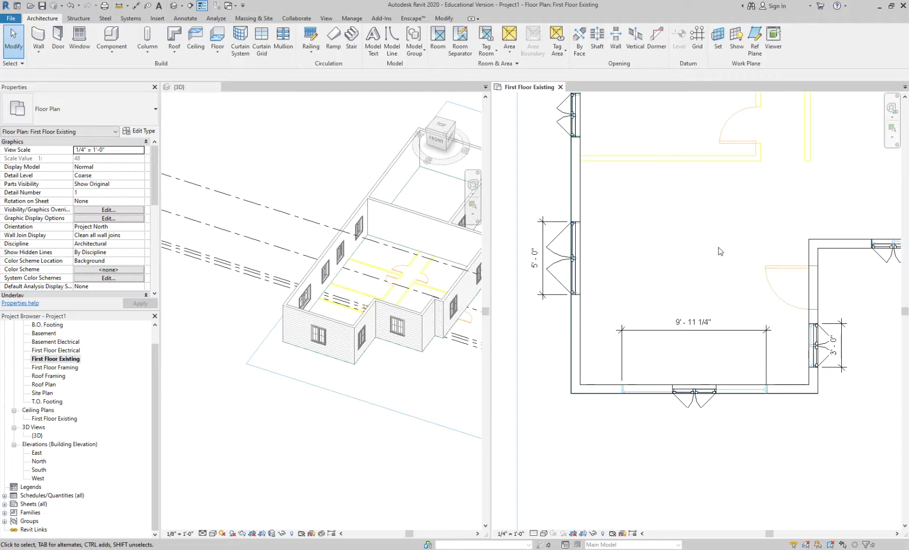
scroll(720, 251, down, 1)
scroll(694, 259, down, 2)
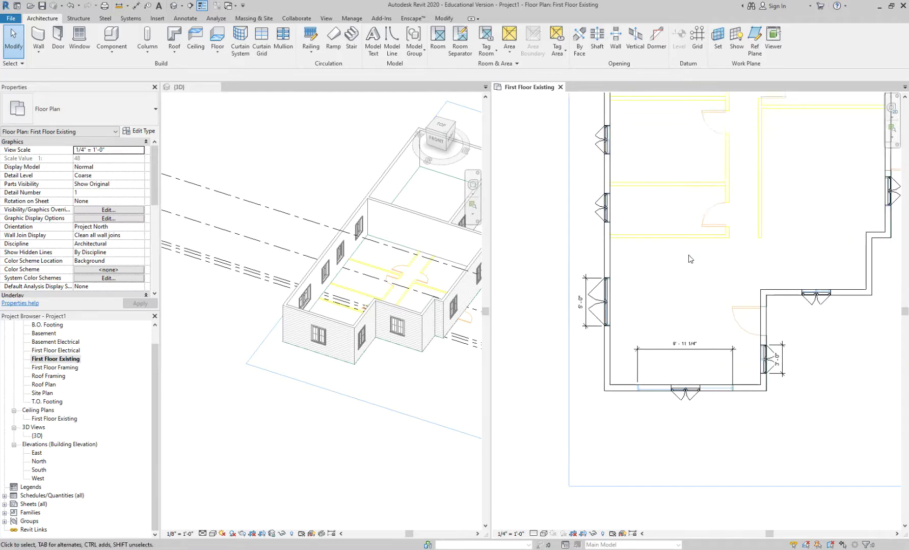
click(438, 38)
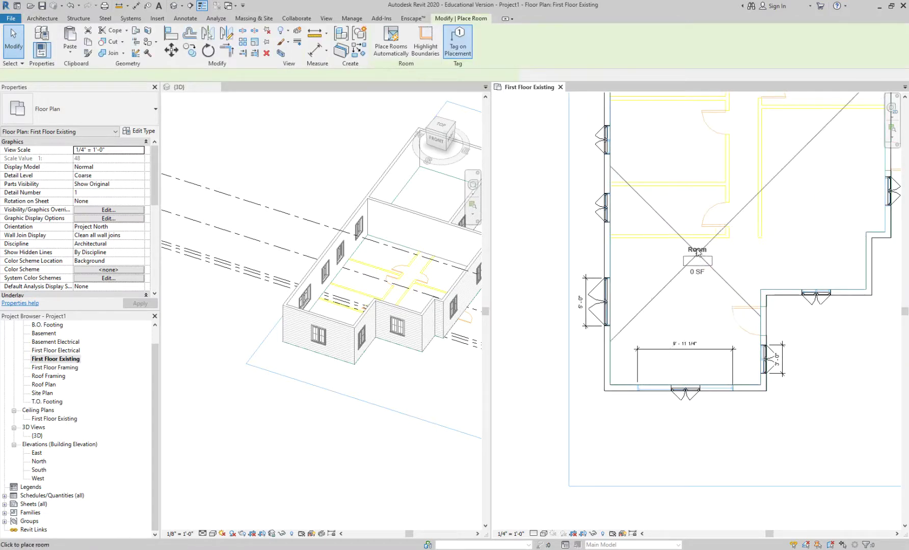
click(699, 258)
key(Escape)
key(Escape)
Change the name on the placed room tag to TEST.
double_click(696, 244)
text(TEST)
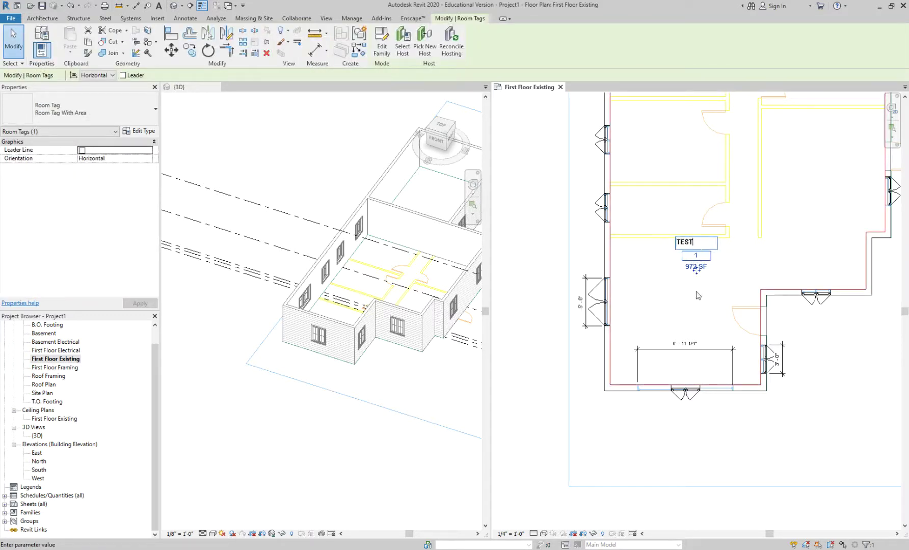
key(Return)
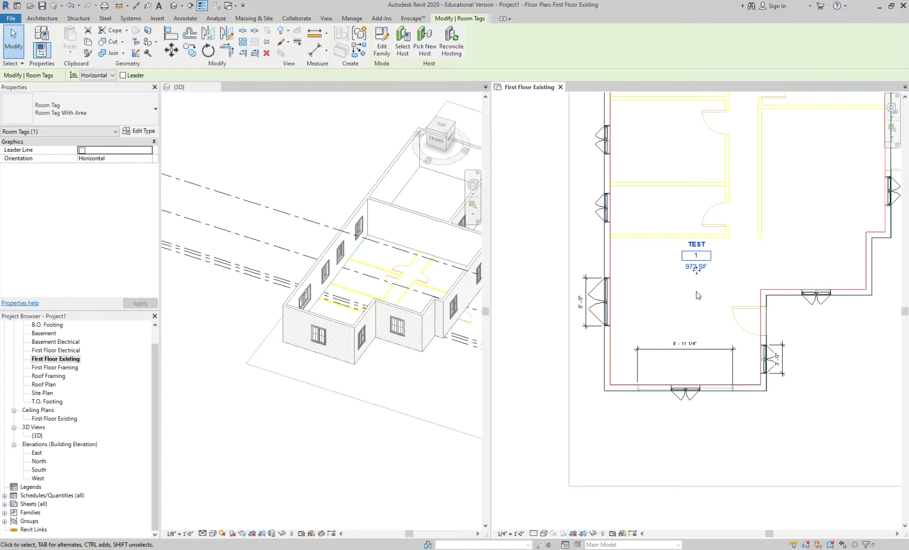
click(776, 428)
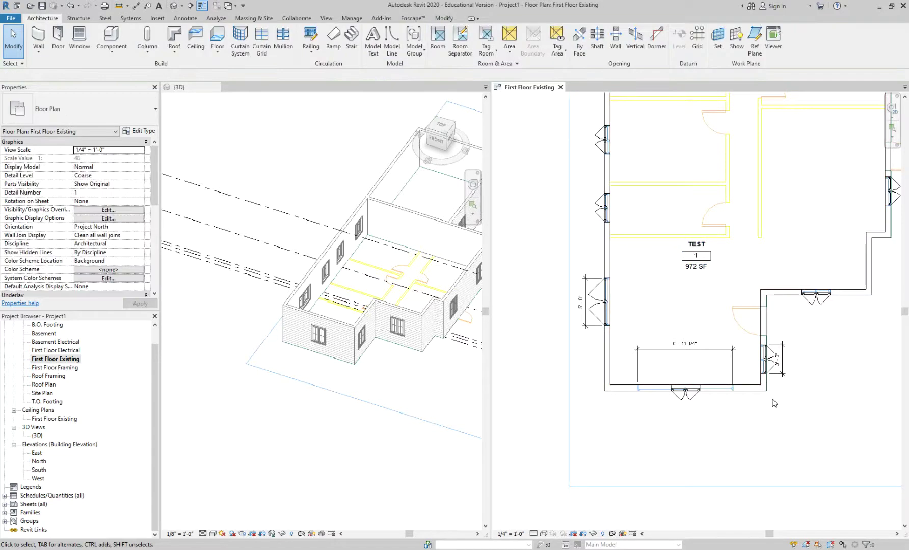
scroll(678, 286, up, 2)
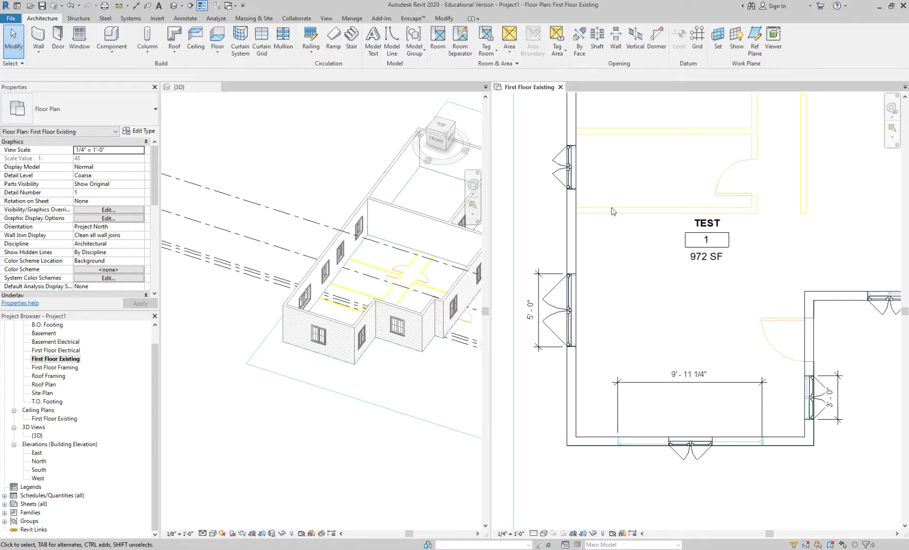
scroll(597, 260, down, 2)
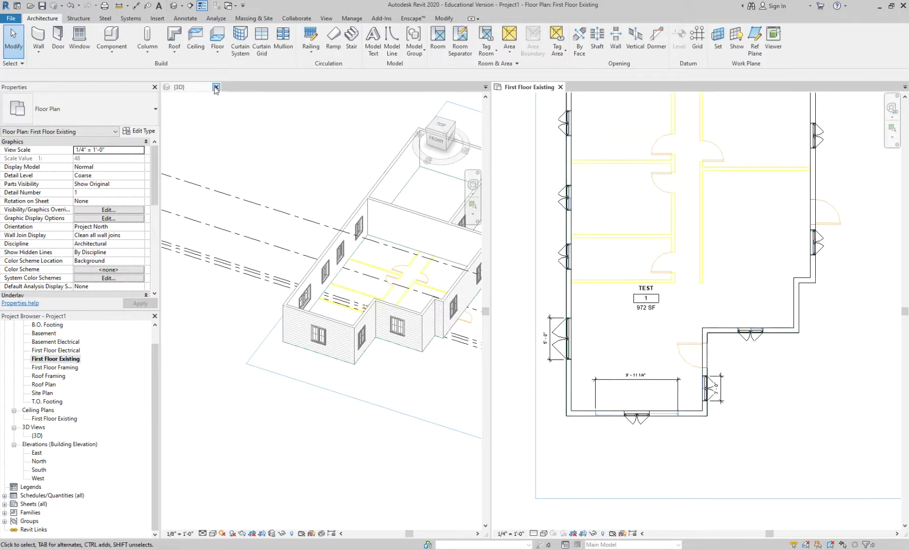
Close the 3D view and duplicate the First Floor Existing plan without its detailing.
click(216, 87)
scroll(422, 209, up, 3)
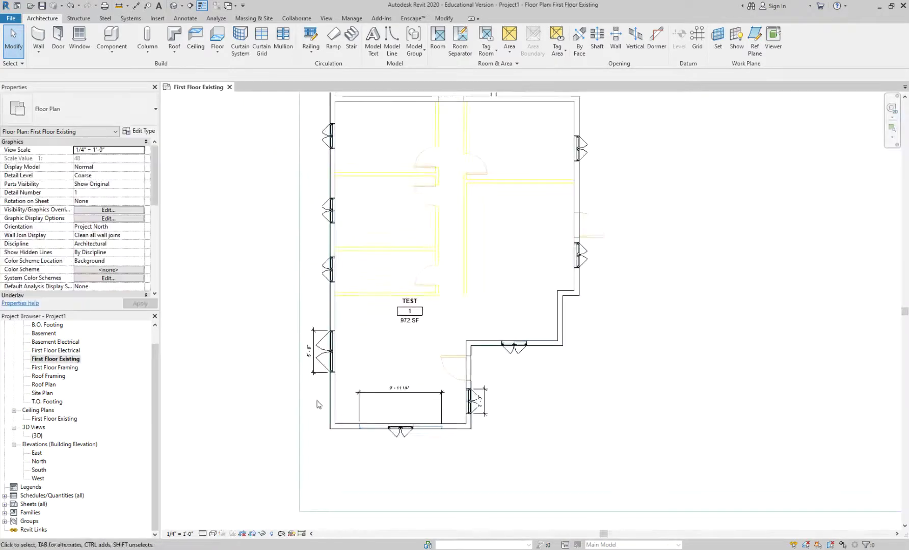
right_click(68, 360)
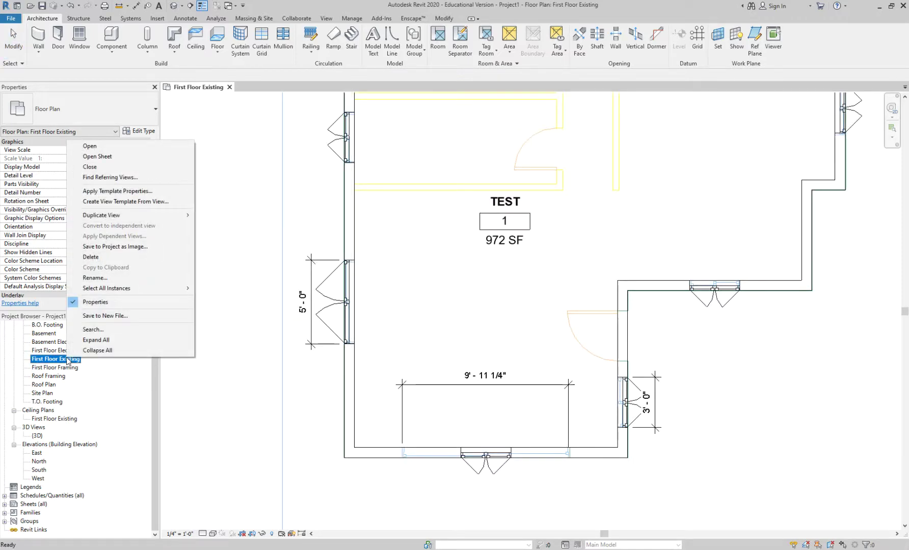
mouse_move(125, 218)
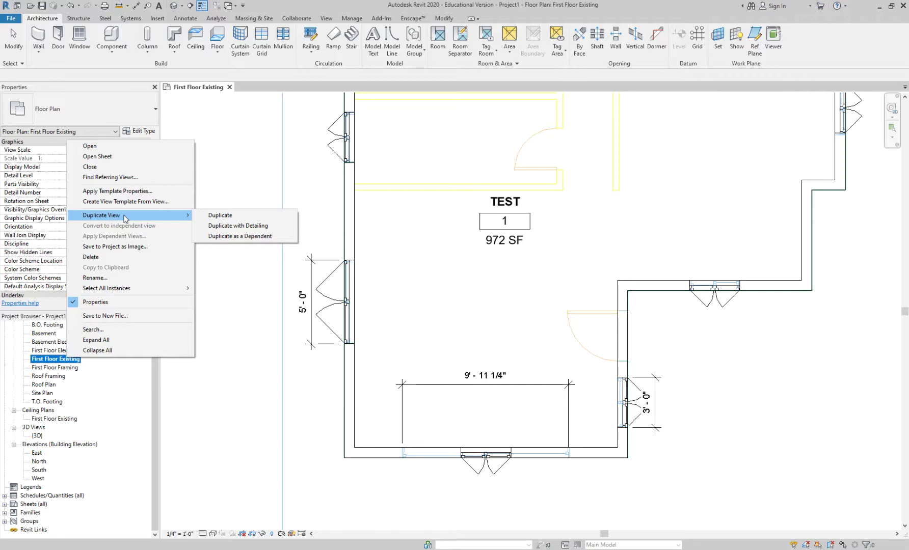
click(226, 219)
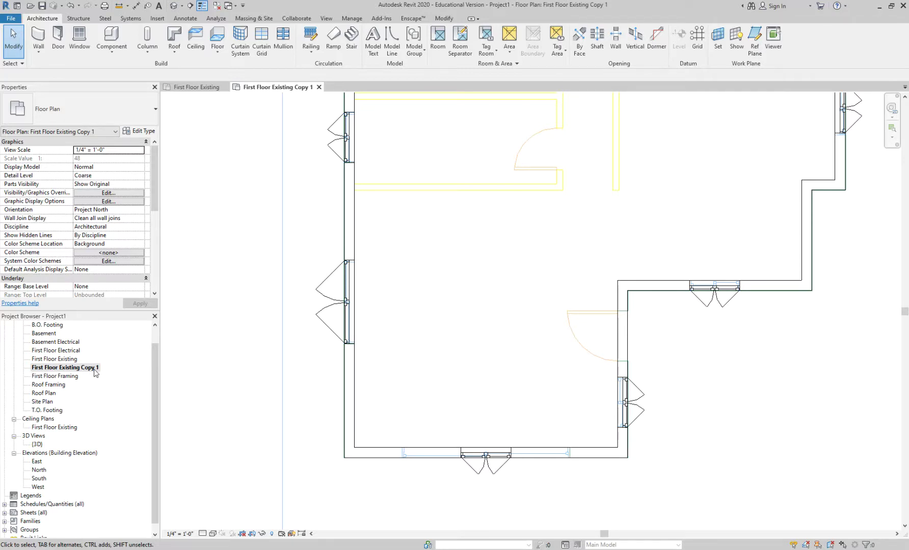
scroll(439, 298, down, 5)
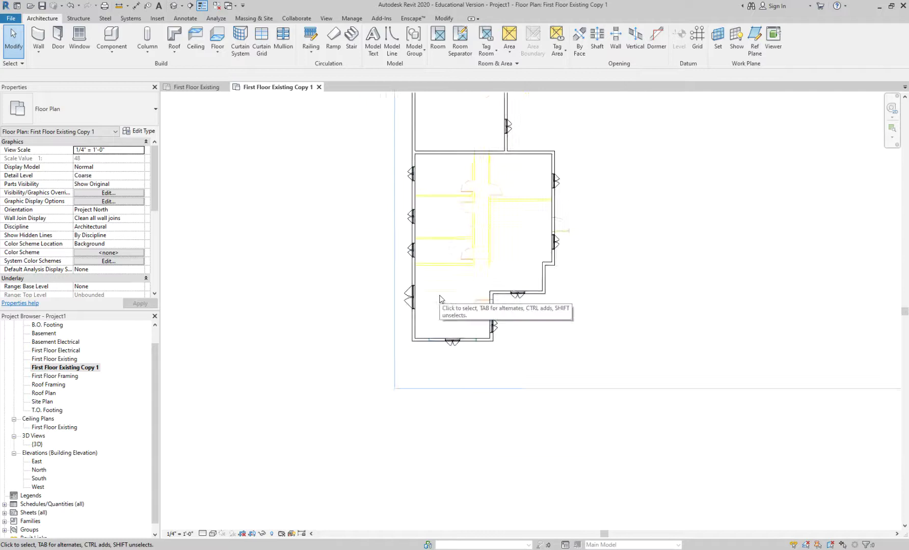
scroll(432, 357, up, 2)
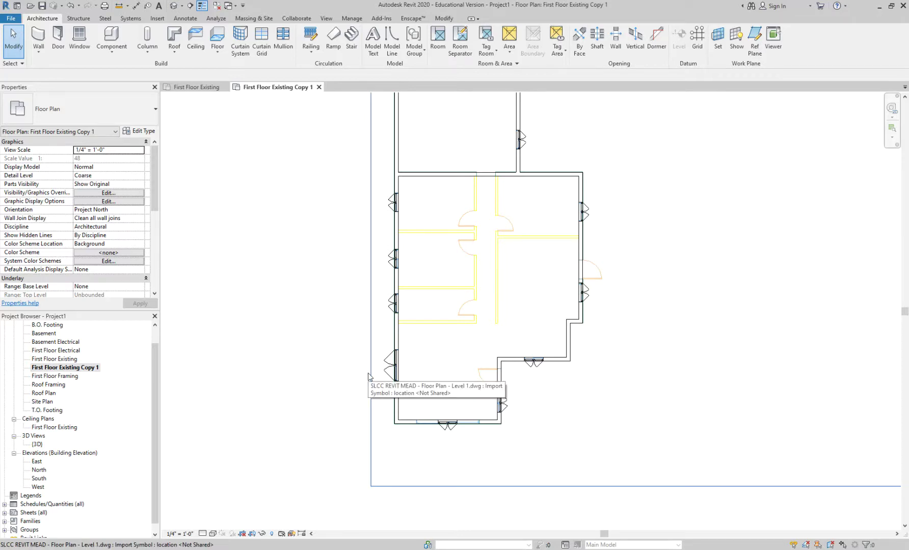
Try deleting the long left-hand exterior wall in the duplicated plan and compare the result in First Floor Existing.
click(399, 163)
key(Delete)
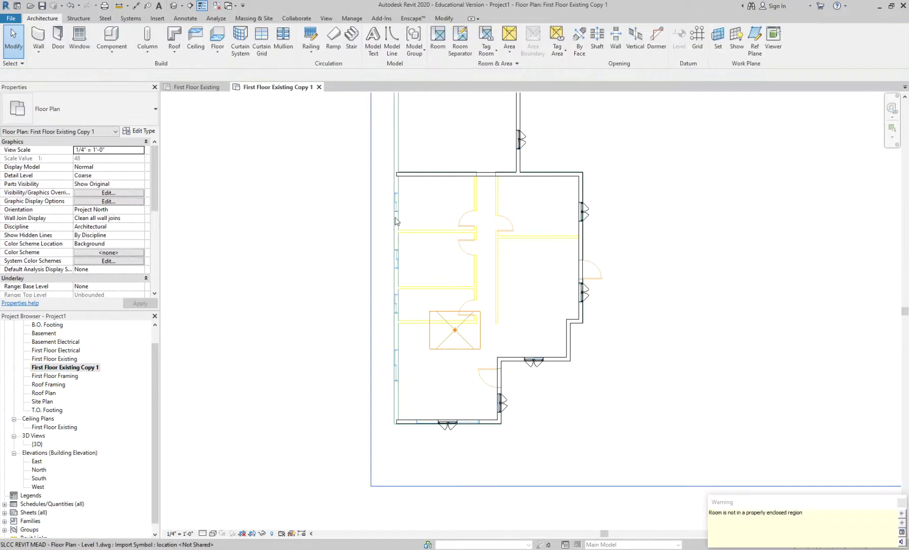
double_click(50, 360)
scroll(333, 507, down, 4)
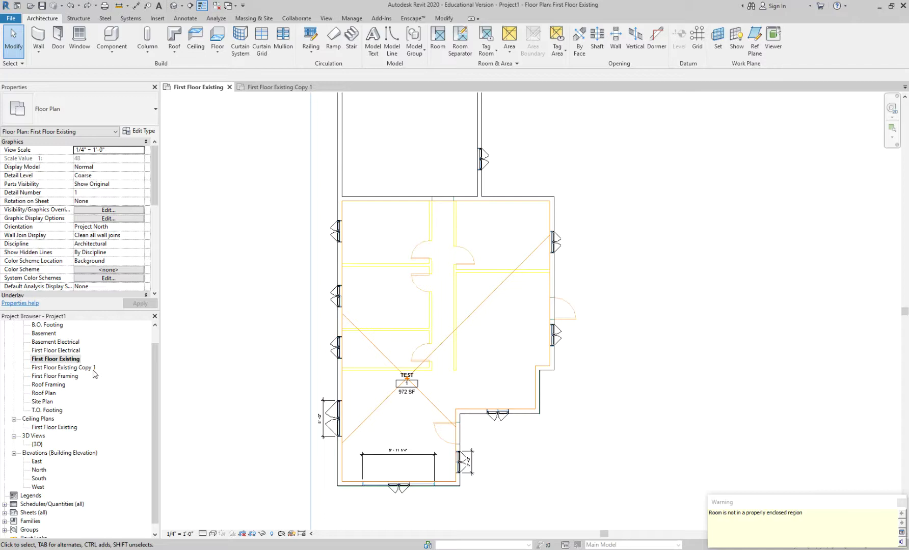
Duplicate the First Floor Existing plan with detailing so its dimensions and room tag are copied too.
right_click(70, 363)
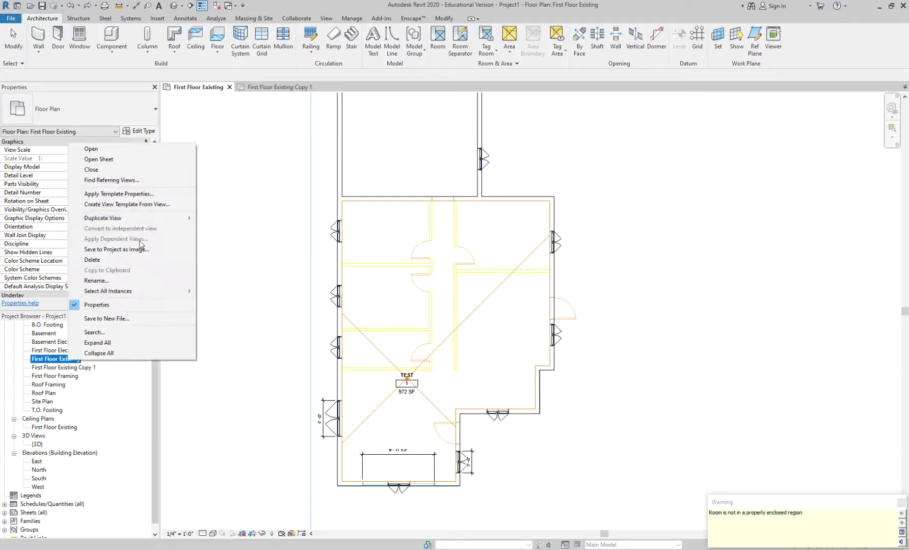
mouse_move(147, 221)
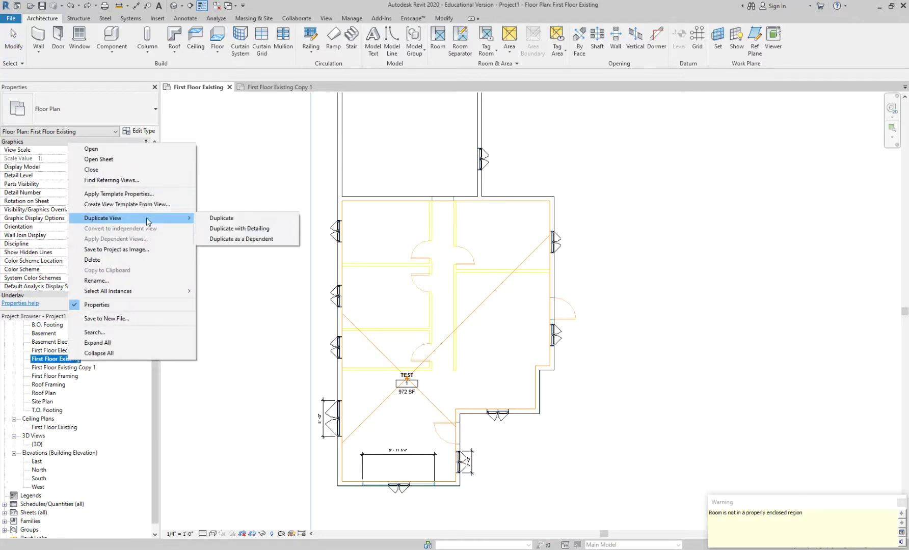
click(239, 229)
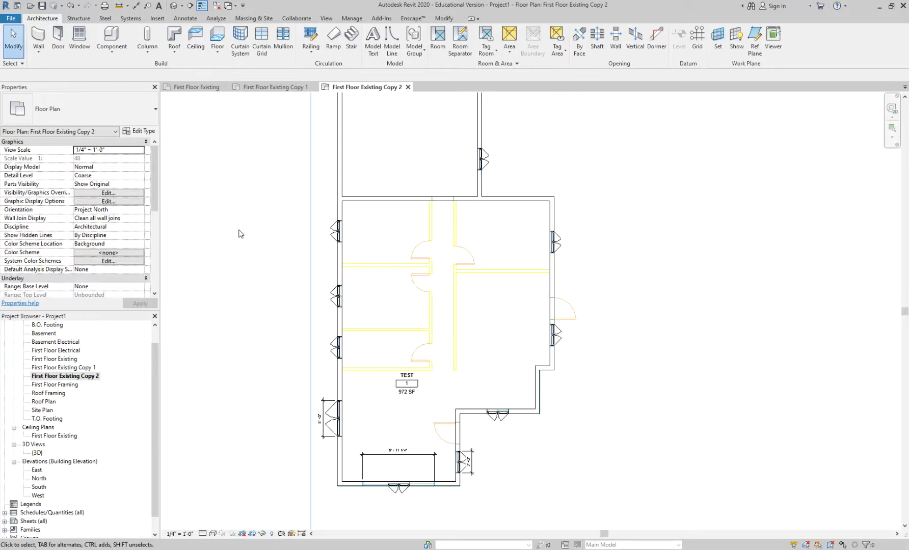
scroll(415, 424, up, 3)
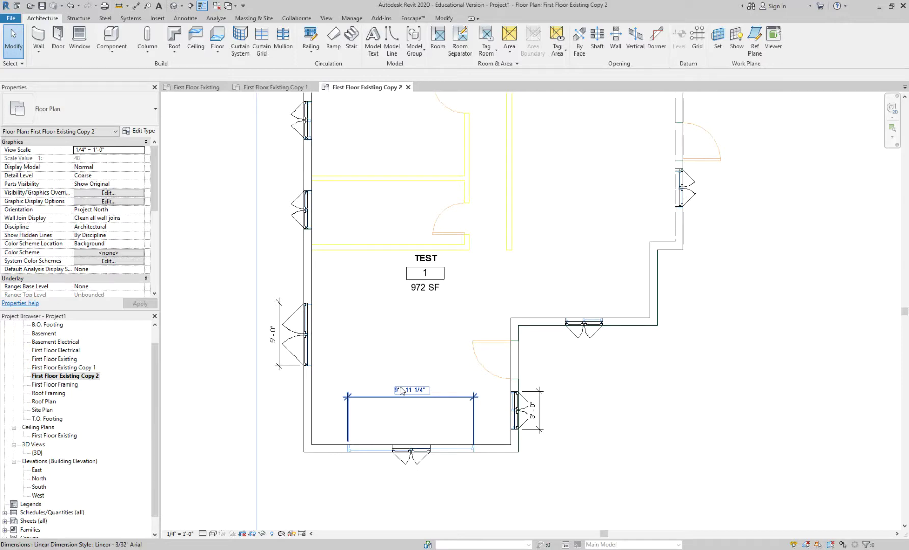
Duplicate the First Floor Existing plan as a dependent view.
click(66, 360)
right_click(66, 361)
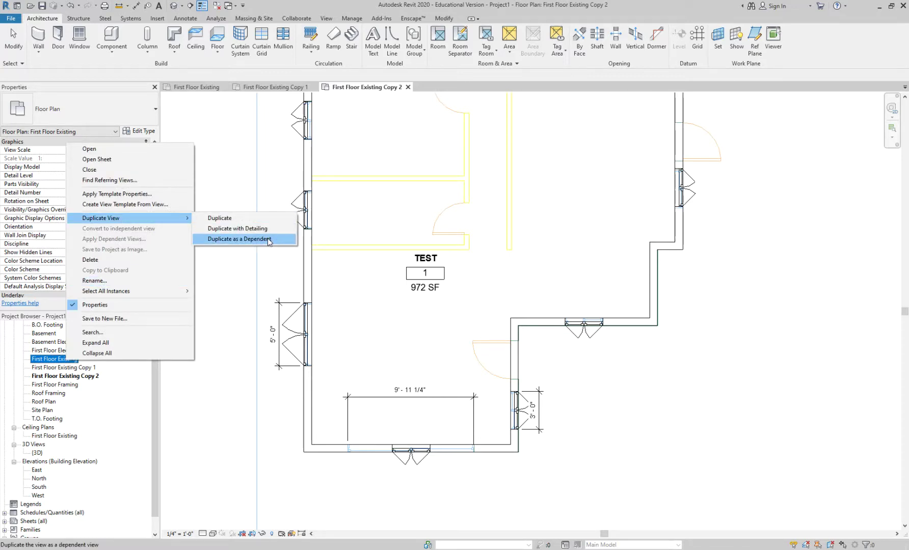
click(269, 240)
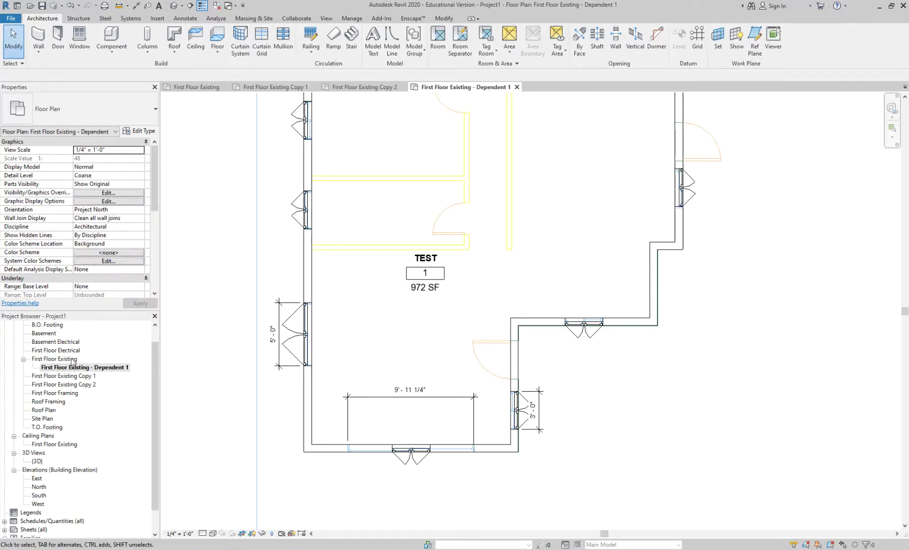
Delete the 5' - 0" window dimension beside the left-hand exterior wall in the First Floor Existing plan.
double_click(55, 358)
scroll(393, 399, up, 1)
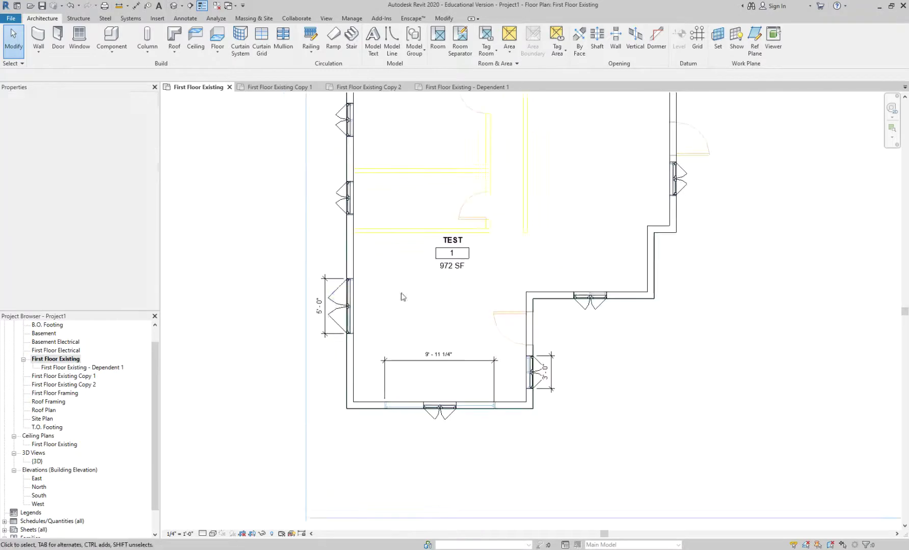
click(326, 279)
click(325, 280)
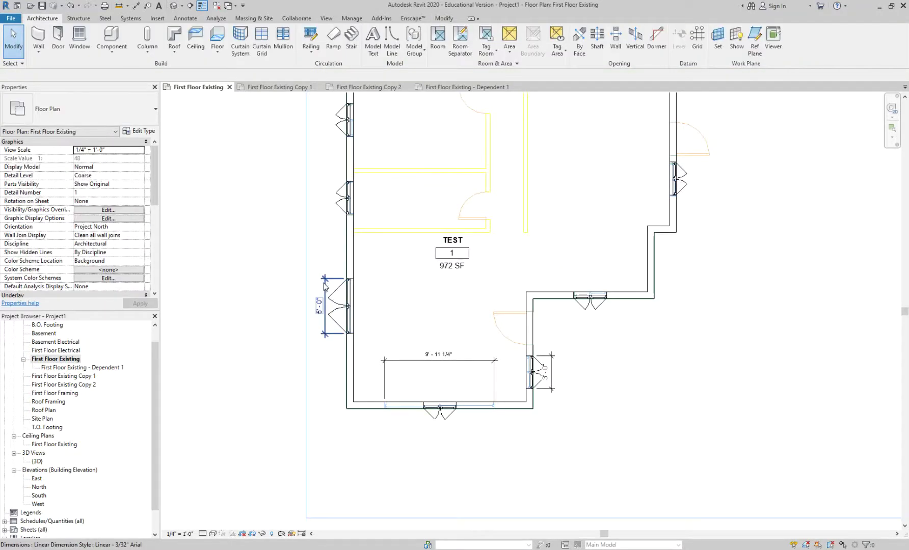
key(Delete)
Add an aligned dimension outside the left-hand wall, from the bottom wall's centreline to the lower edge of the second window up.
key(d)
key(i)
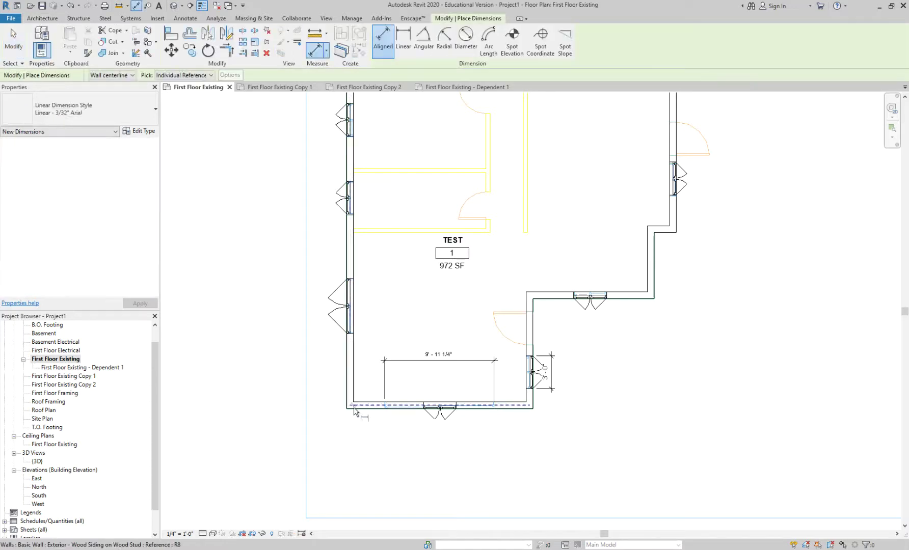
click(355, 408)
click(350, 212)
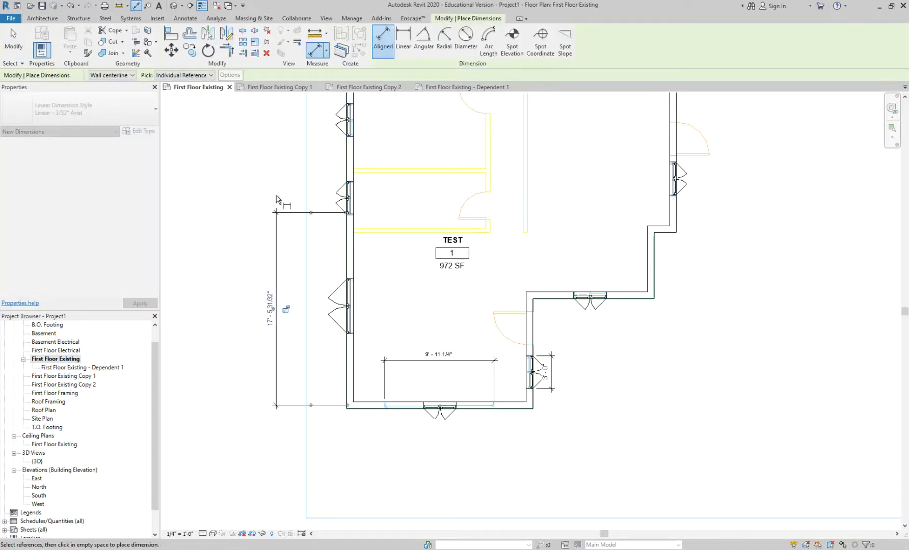
click(277, 200)
Move the TEST room tag above the window in the stepped lower wall in the dependent view, and compare it in First Floor Existing.
double_click(109, 367)
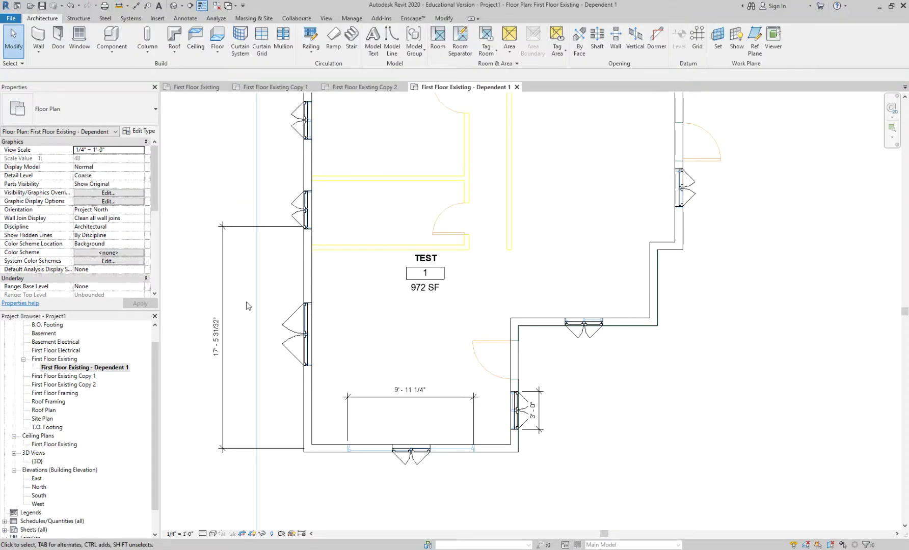
click(425, 288)
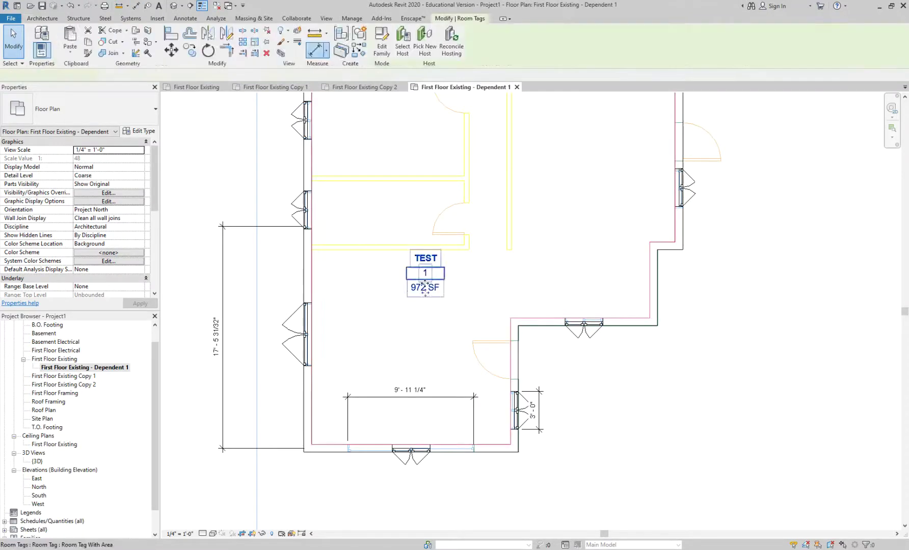
drag(426, 296, 572, 300)
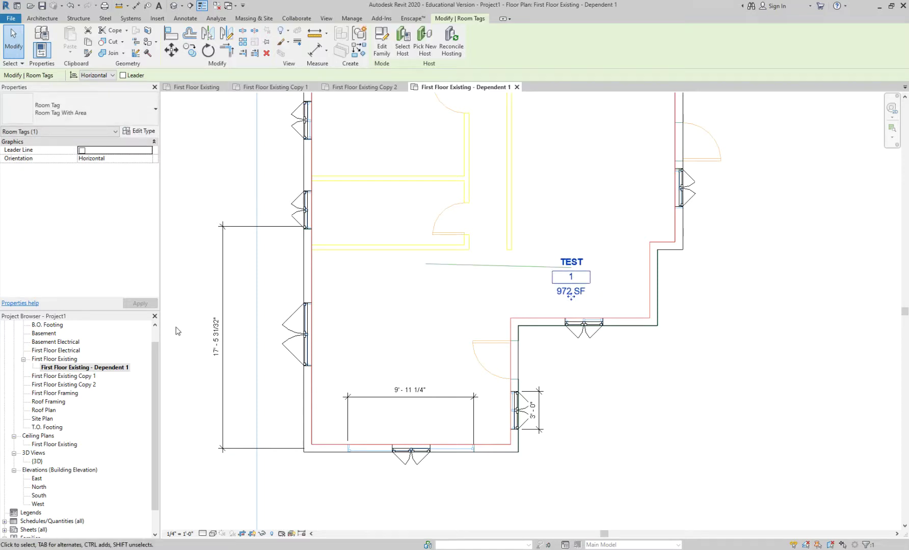
double_click(74, 359)
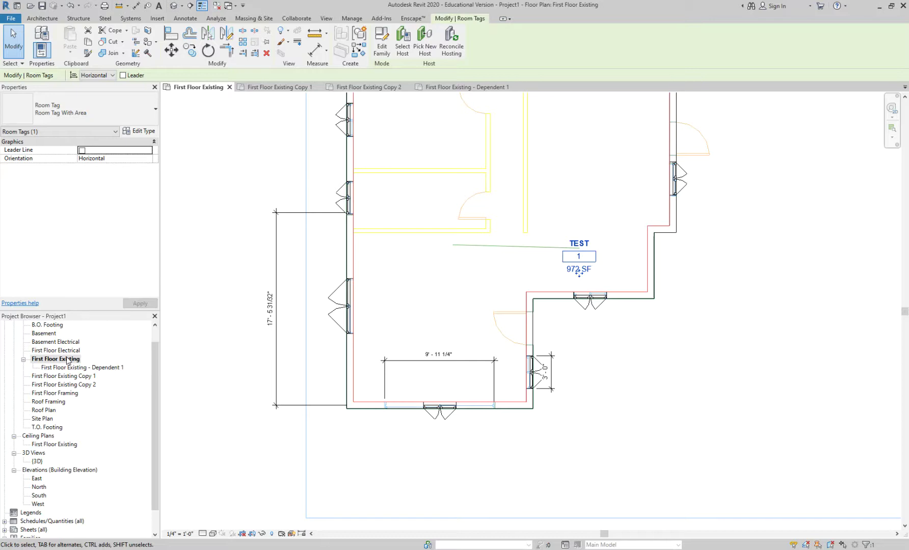
Check the TEST room tag in First Floor Existing Copy 2 and review the duplication options for First Floor Existing.
double_click(84, 386)
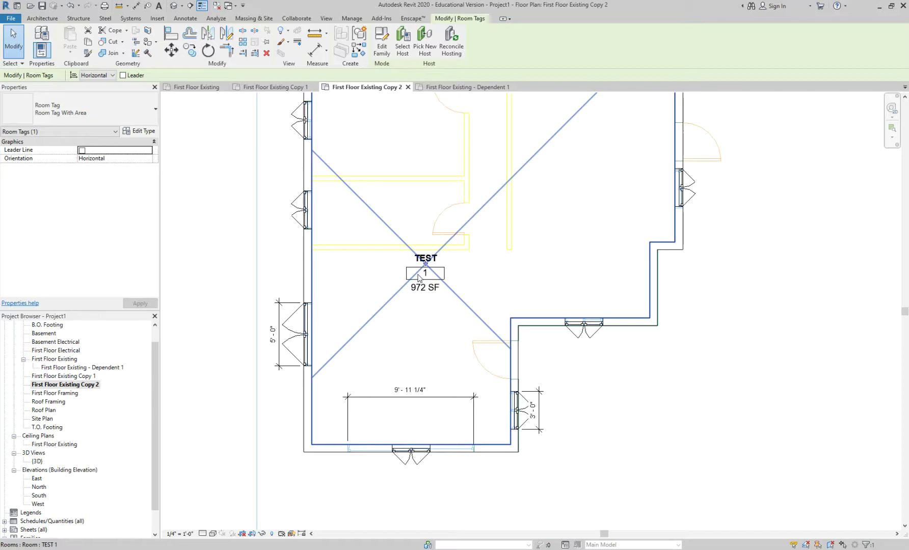
click(44, 360)
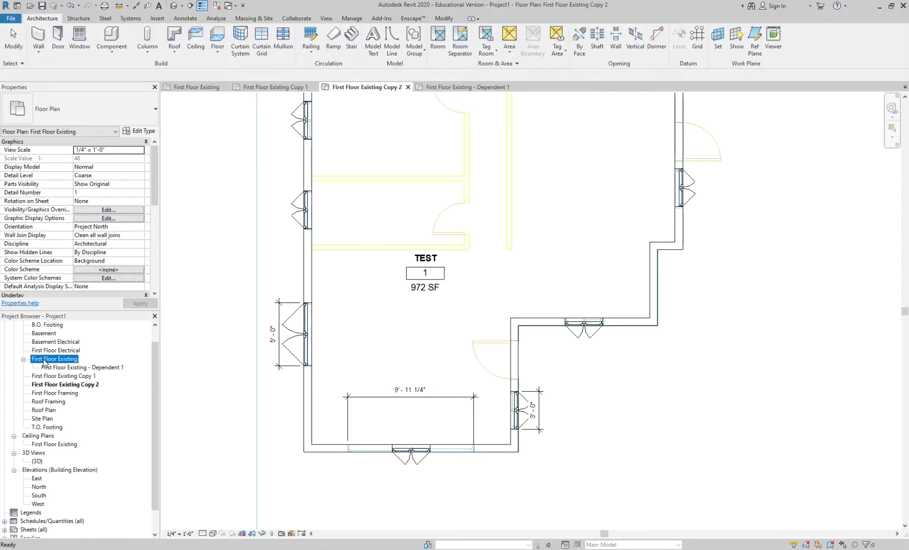
right_click(44, 360)
mouse_move(116, 211)
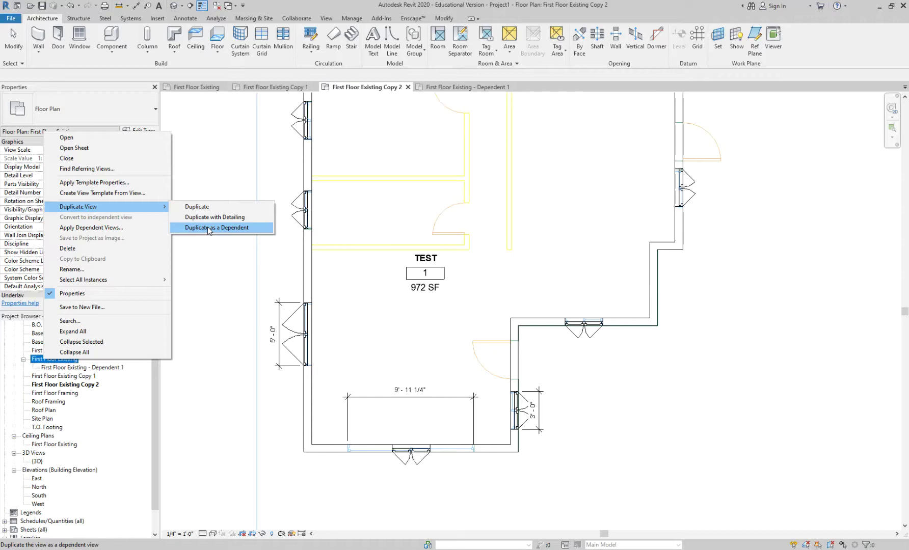
click(207, 278)
Delete the First Floor Existing dependent view together with First Floor Existing Copy 1 and Copy 2.
click(79, 367)
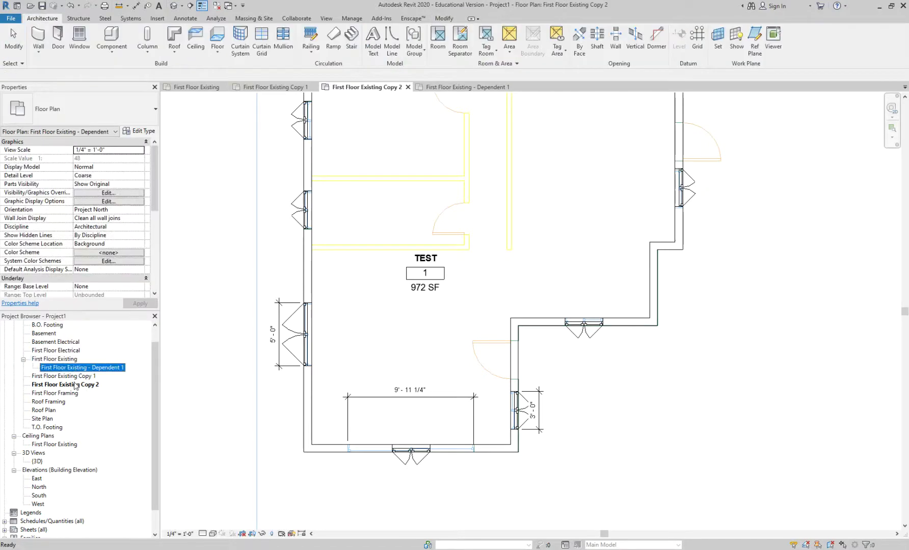
shift+click(75, 385)
right_click(75, 386)
click(153, 428)
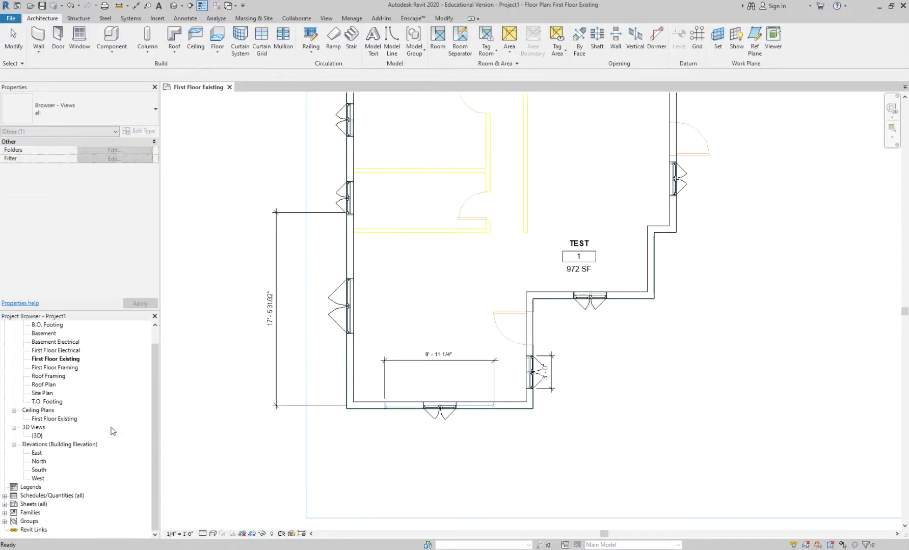
Delete the wall and window dimensions and the TEST room tag from the First Floor Existing plan.
click(230, 401)
scroll(456, 213, down, 2)
middle_drag(457, 213, 420, 320)
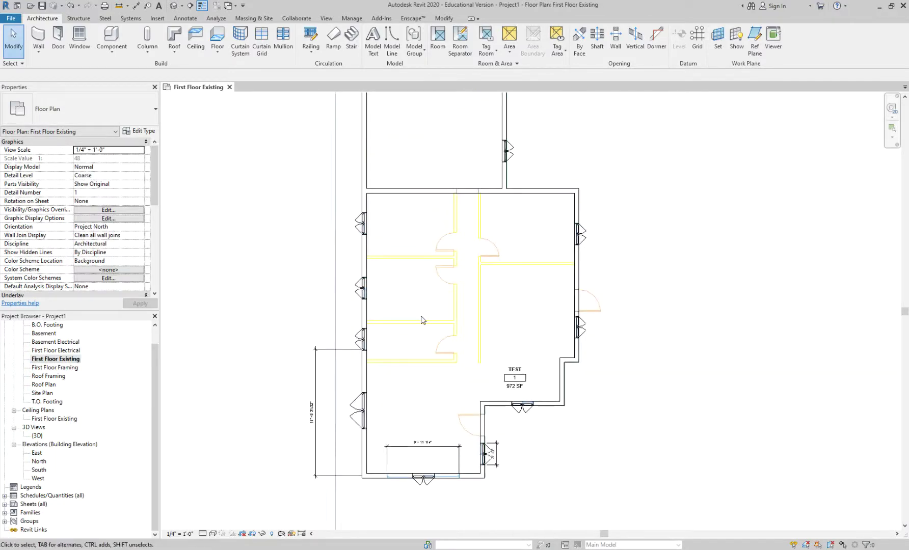
click(341, 351)
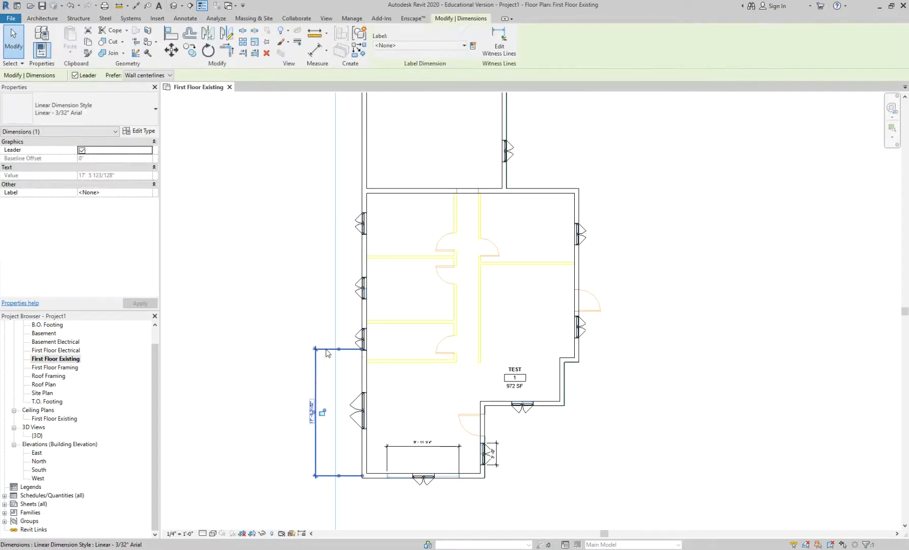
key(Delete)
click(410, 446)
key(Delete)
click(511, 389)
key(Delete)
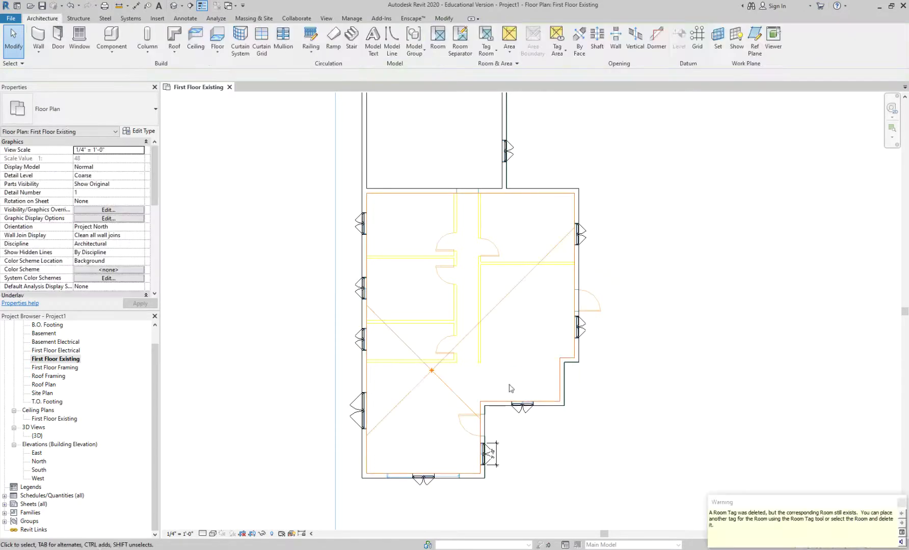
click(500, 452)
key(Delete)
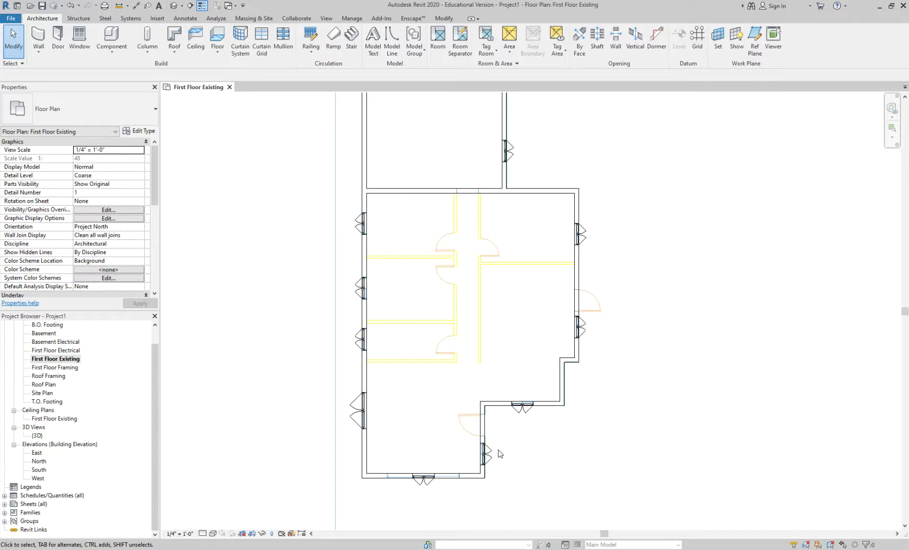
Duplicate the First Floor Existing plan as an independent view without detailing.
right_click(77, 361)
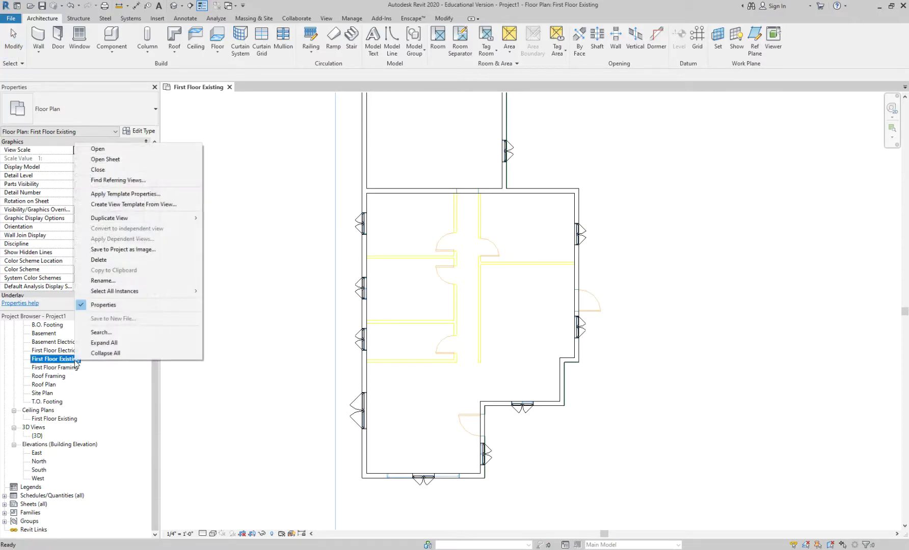
mouse_move(185, 222)
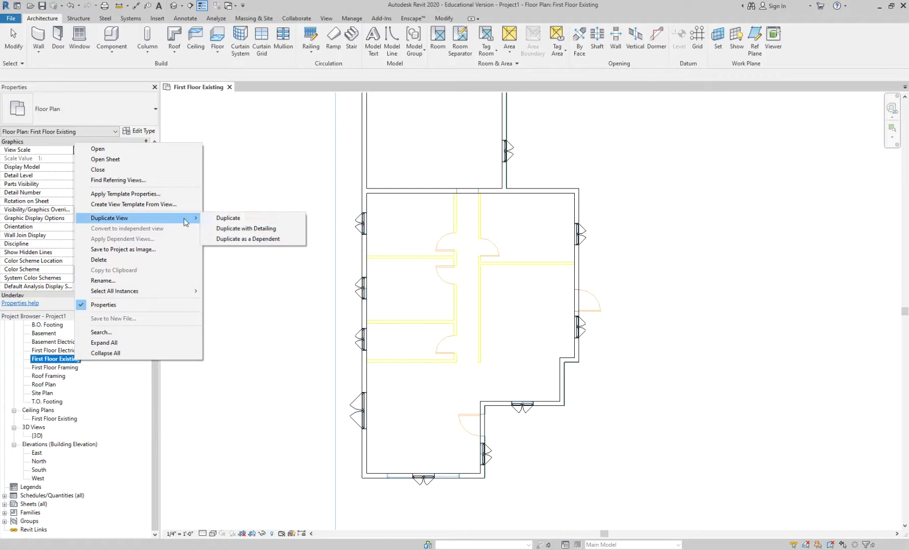
click(228, 219)
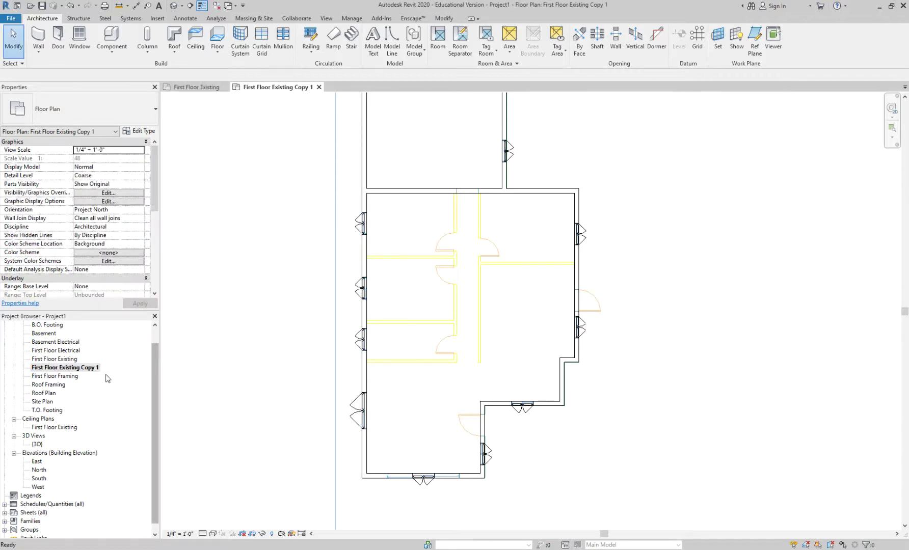
Rename the new First Floor Existing copy as First Floor Demolitoin.
right_click(94, 369)
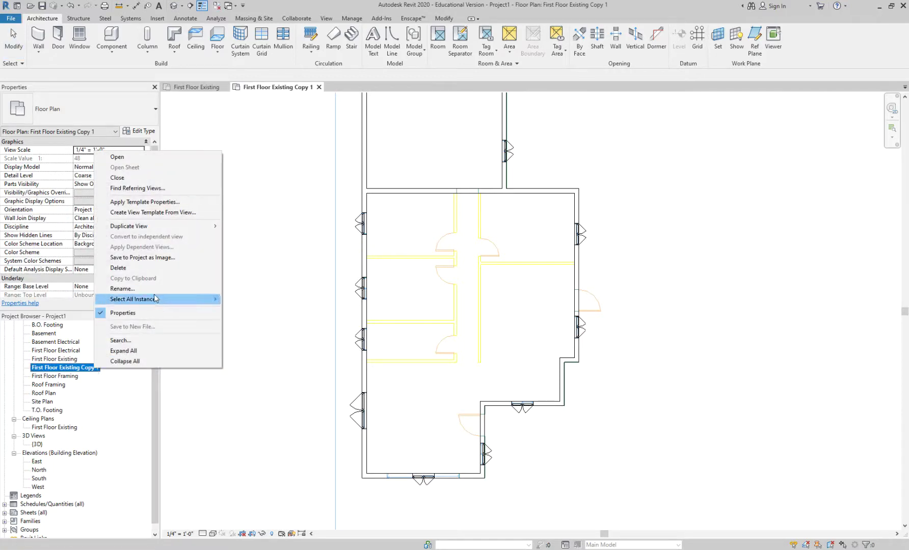
click(122, 288)
drag(57, 367, 141, 370)
text(dEMOLIT)
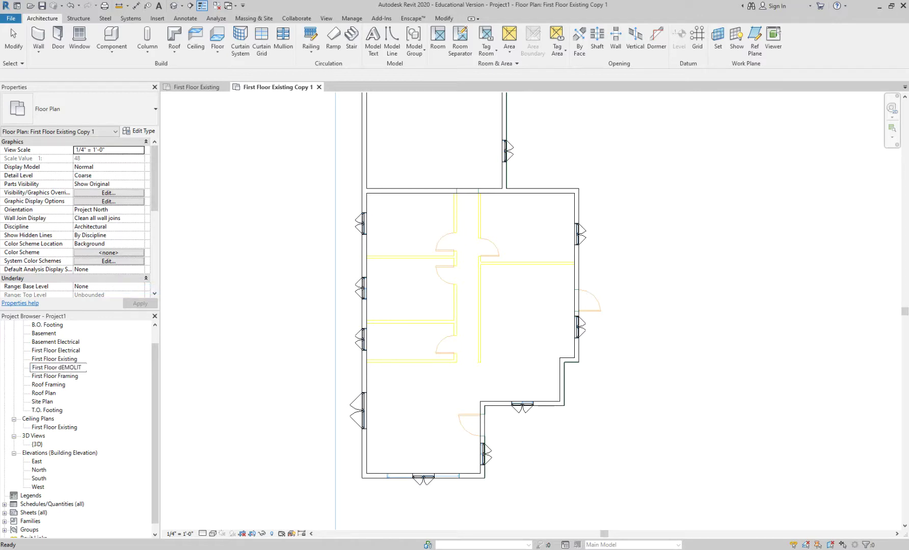
key(BackSpace)
key(BackSpace)
key(BackSpace)
key(BackSpace)
key(BackSpace)
key(BackSpace)
key(BackSpace)
text(Demolitoin)
key(Return)
Correct the misspelled plan view name to First Floor Demolition.
right_click(87, 351)
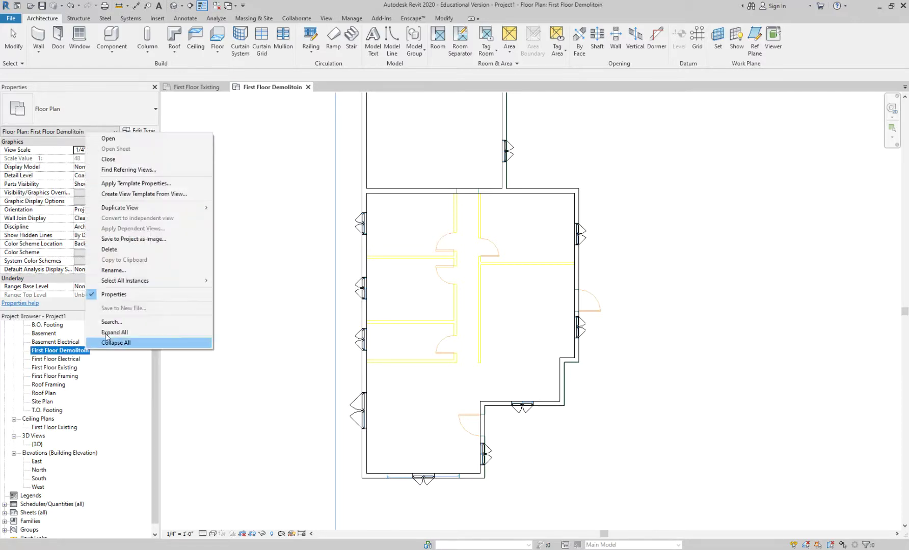
click(127, 271)
key(End)
key(BackSpace)
key(BackSpace)
key(BackSpace)
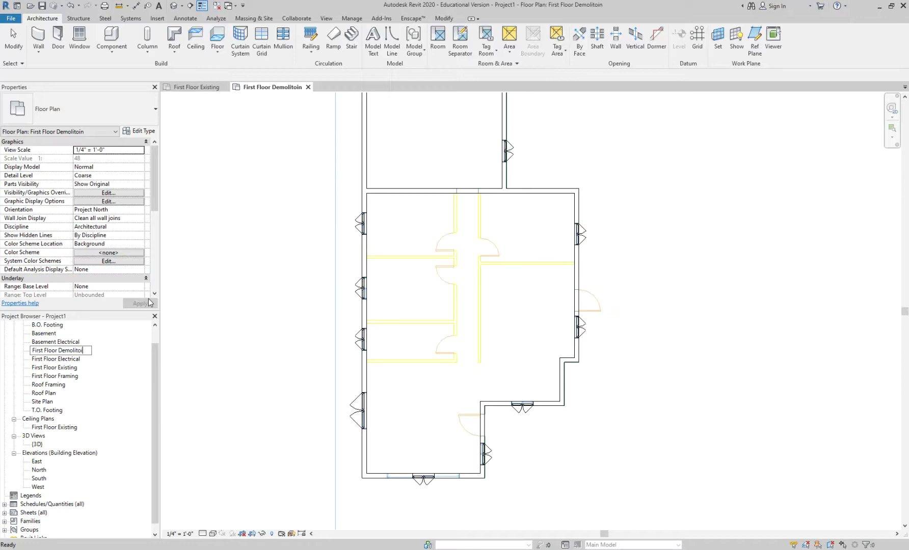
text(ion)
key(Return)
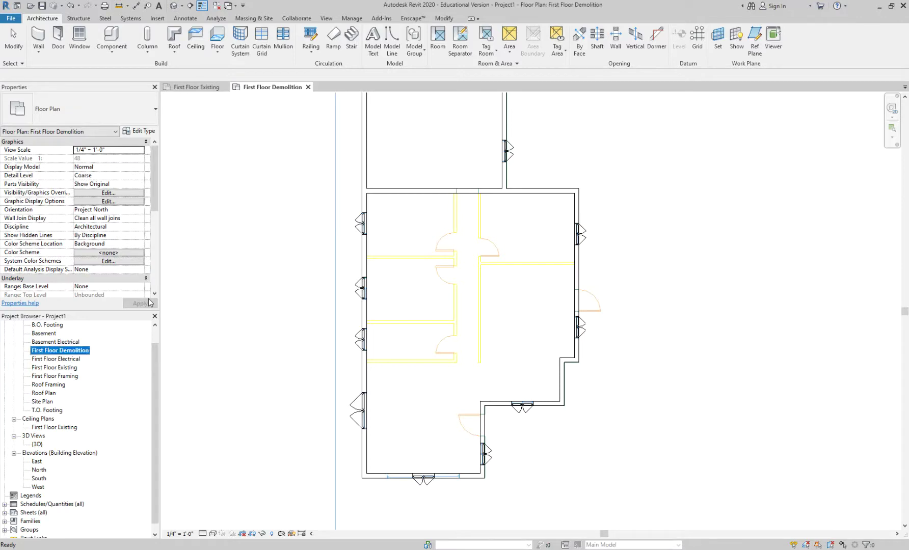
click(56, 359)
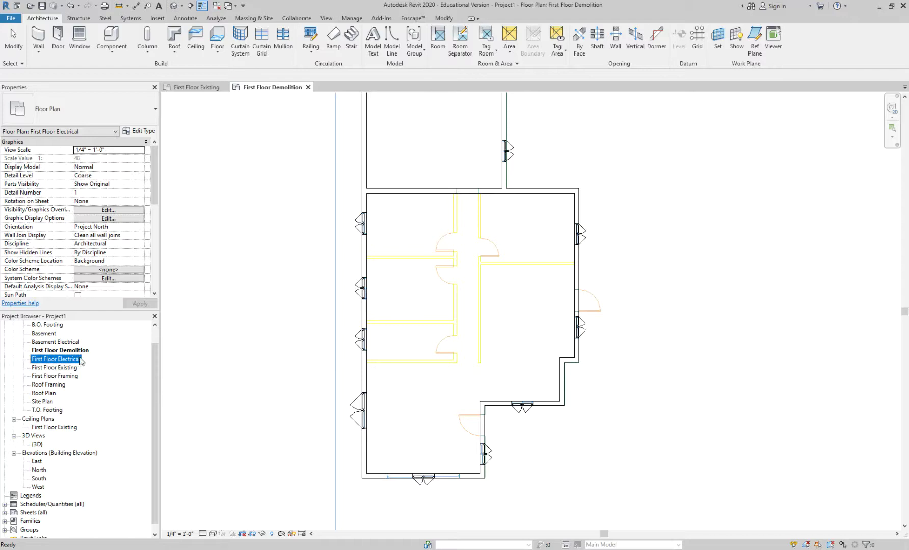
click(76, 351)
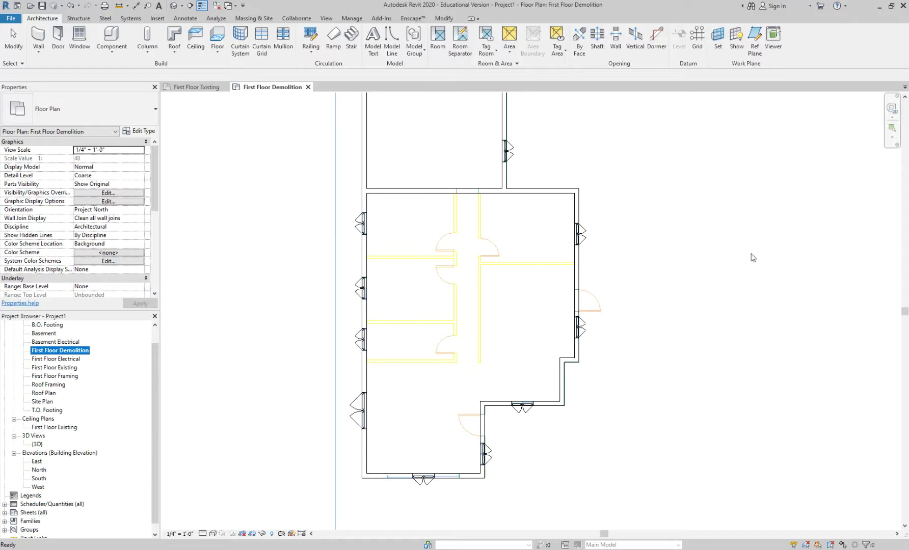
Revisit the First Floor Existing plan, return to First Floor Demolition, and set that view's phase to Demolition.
click(47, 369)
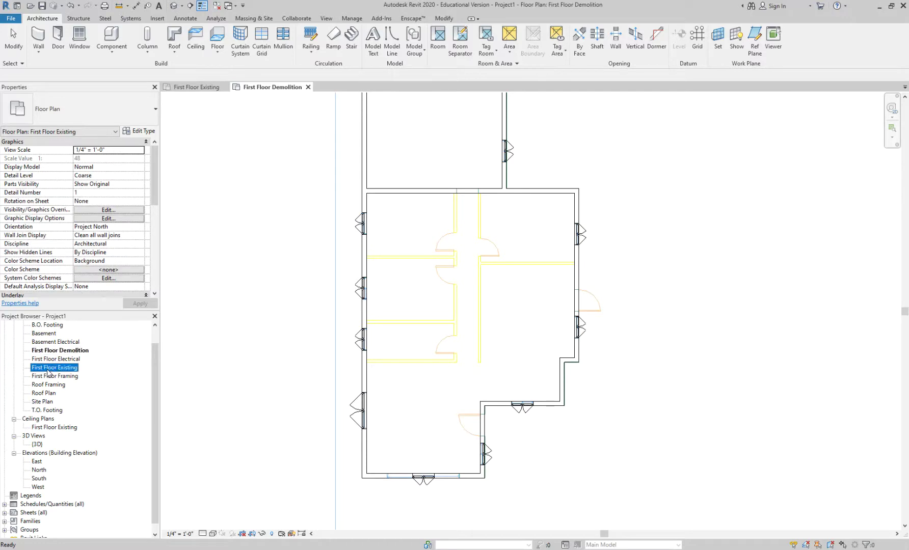
double_click(48, 368)
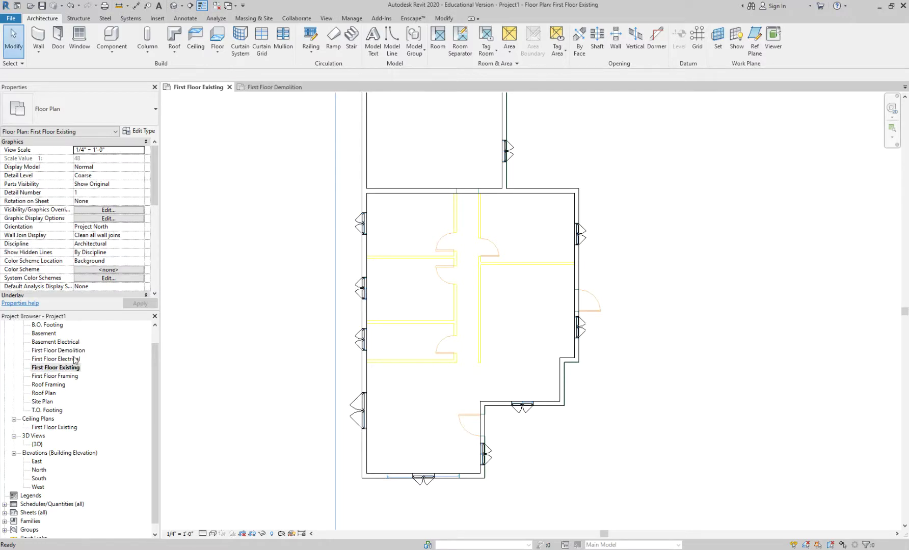
double_click(76, 351)
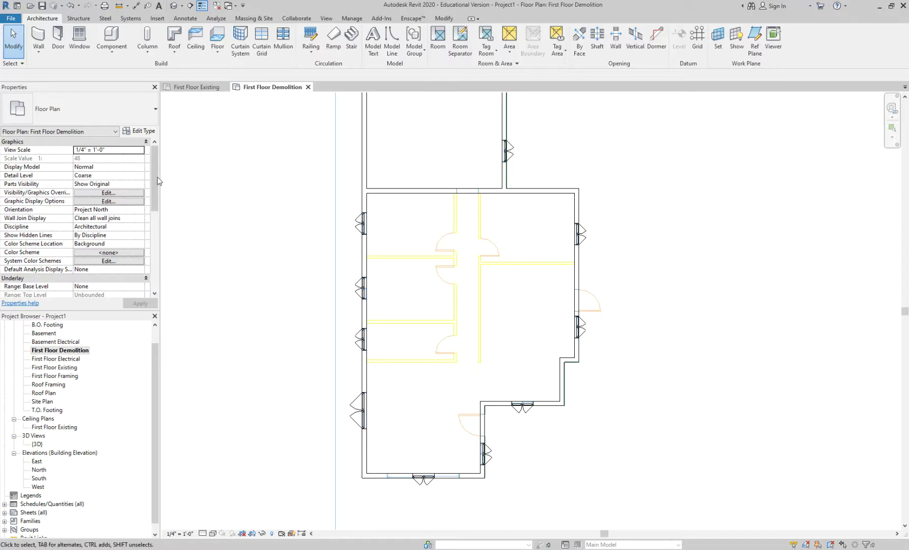
drag(154, 211, 155, 291)
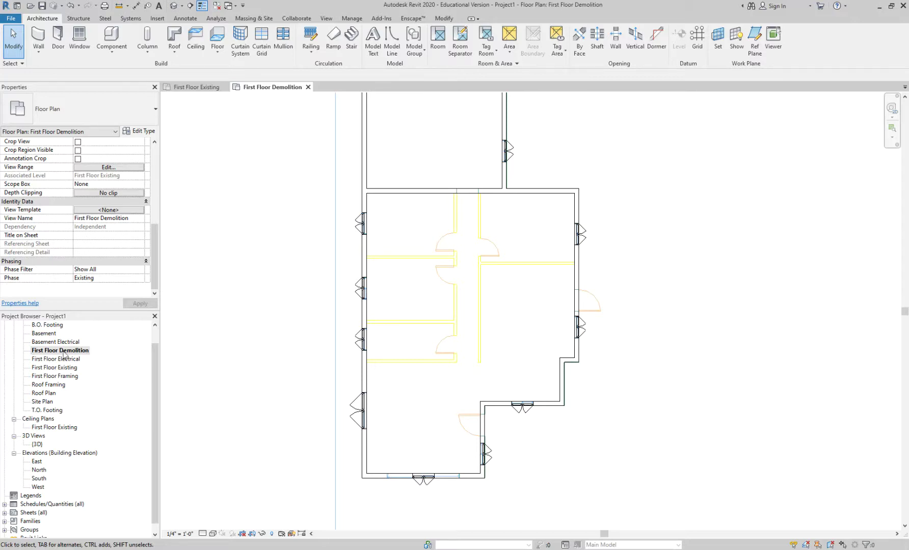
click(103, 282)
click(140, 278)
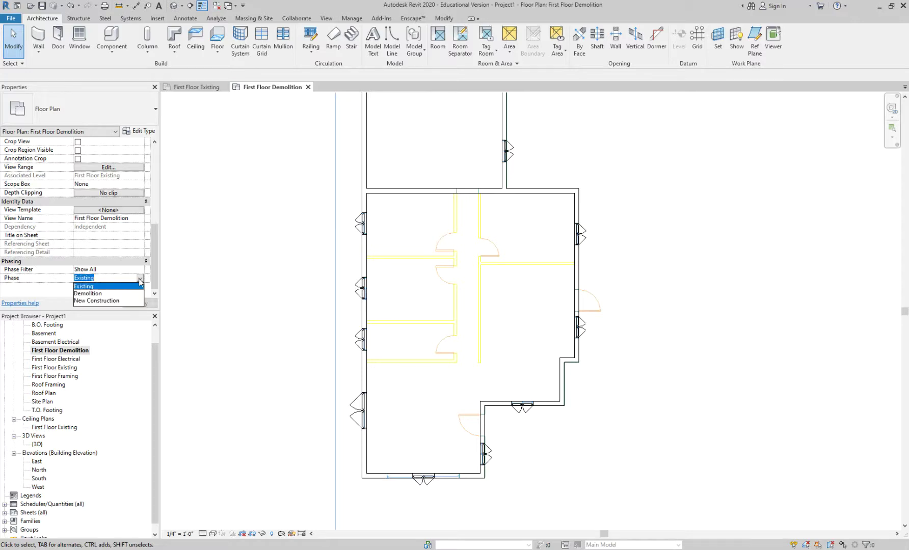
click(124, 294)
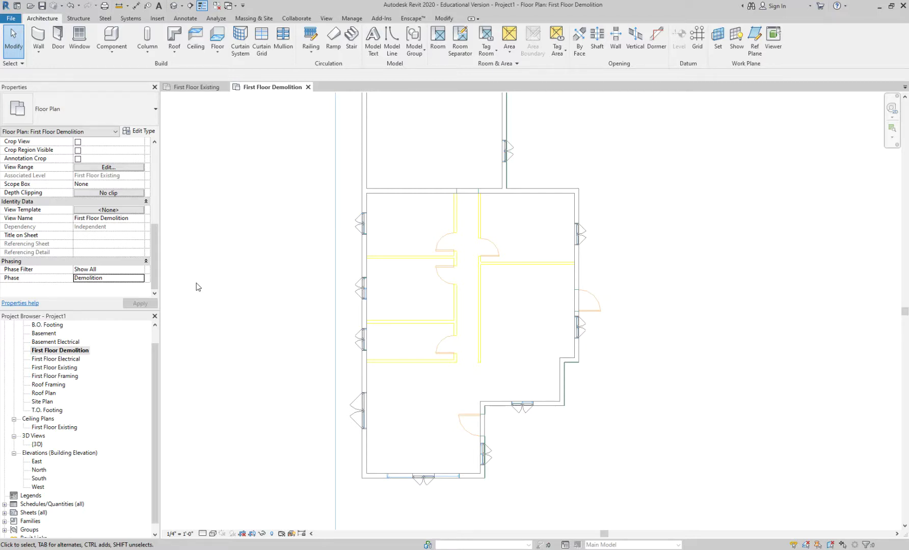
Select the north exterior wall of the upper room and start the Demolish command.
scroll(327, 282, down, 2)
scroll(515, 204, down, 1)
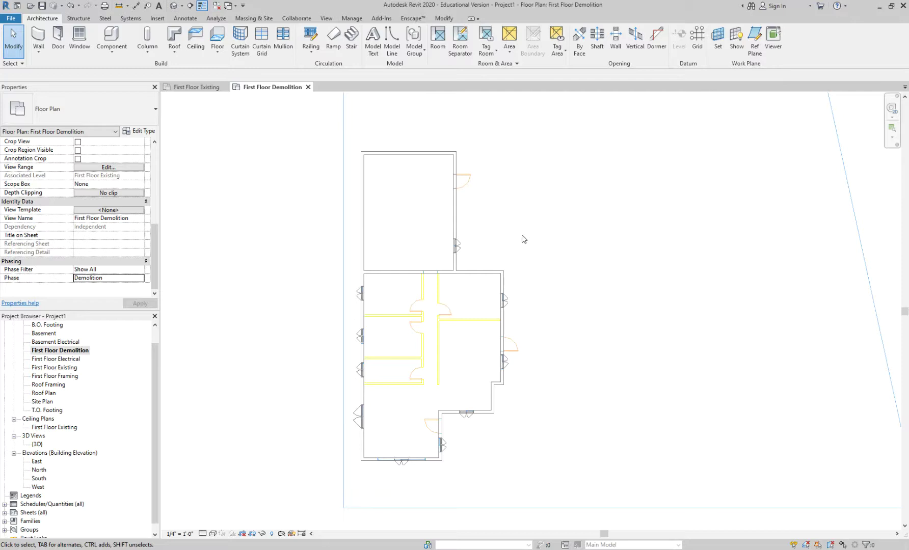
middle_drag(491, 205, 555, 219)
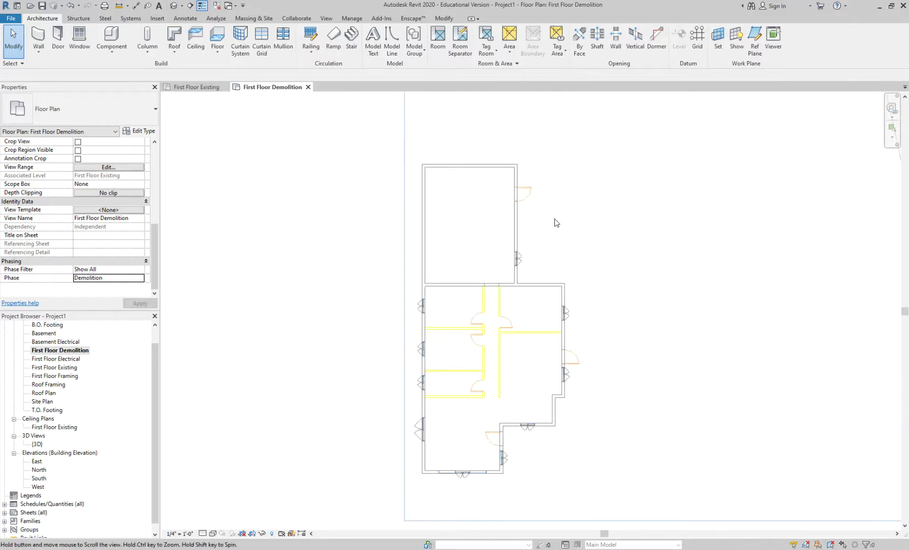
scroll(455, 171, up, 3)
click(455, 171)
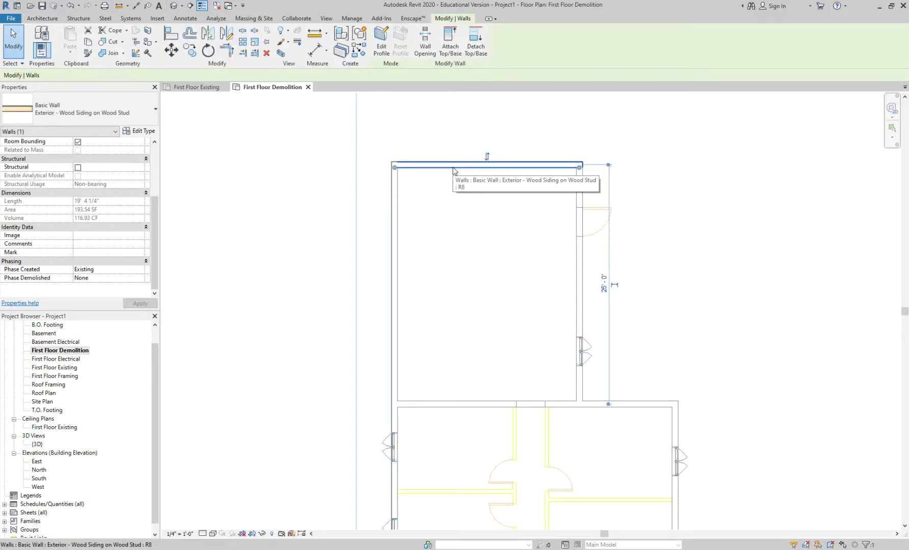
click(149, 54)
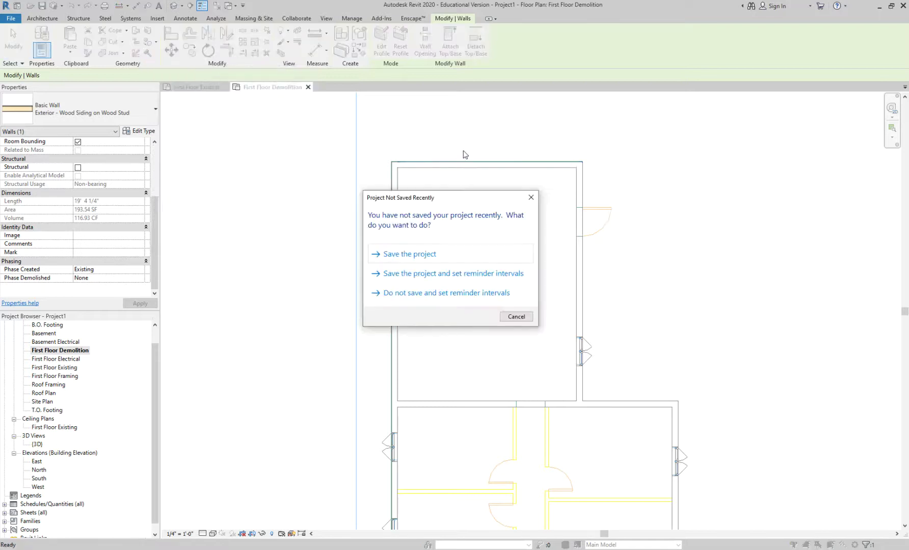
Save the project as MEAD AVE in the FINAL PROJECT folder.
click(426, 255)
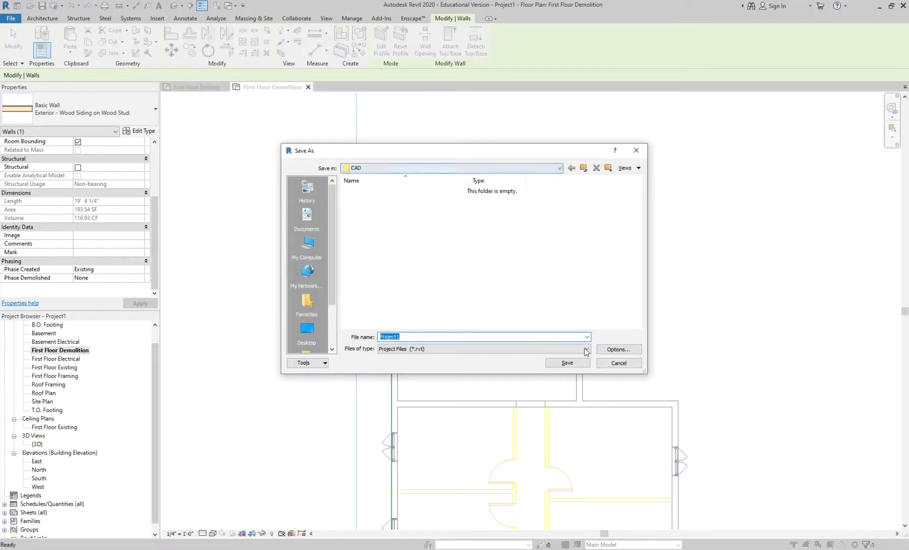
click(583, 168)
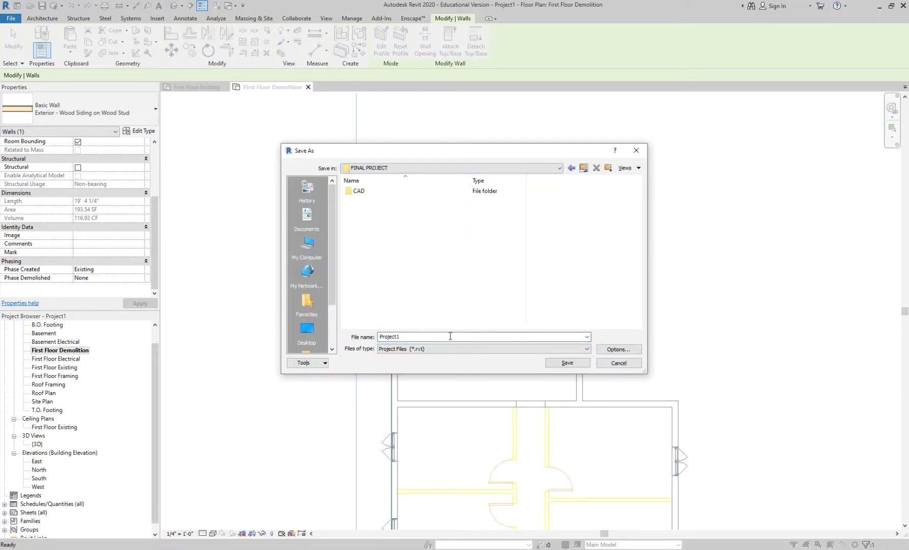
double_click(424, 336)
text(MEAD)
text(REV)
key(Return)
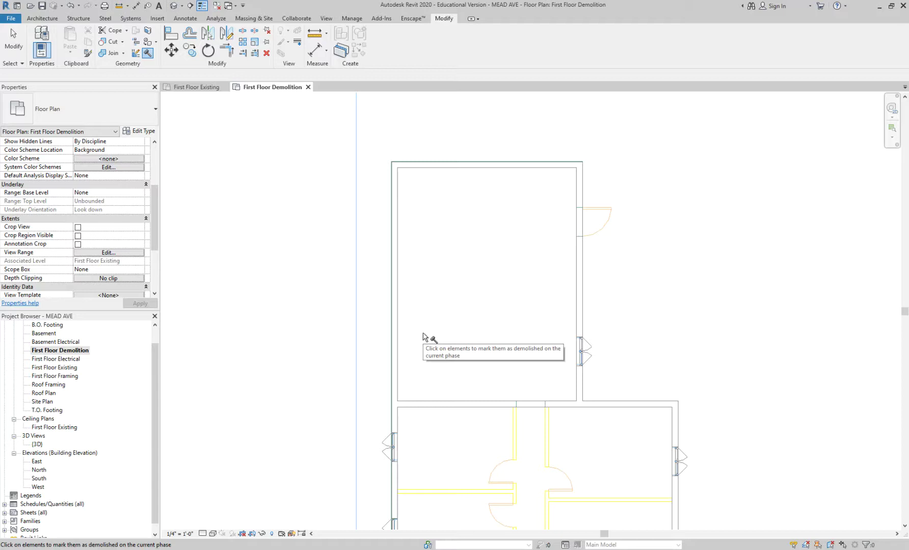
Mark the upper room's north and east exterior walls as demolished, and inspect the window in the east wall.
click(470, 168)
scroll(470, 172, up, 2)
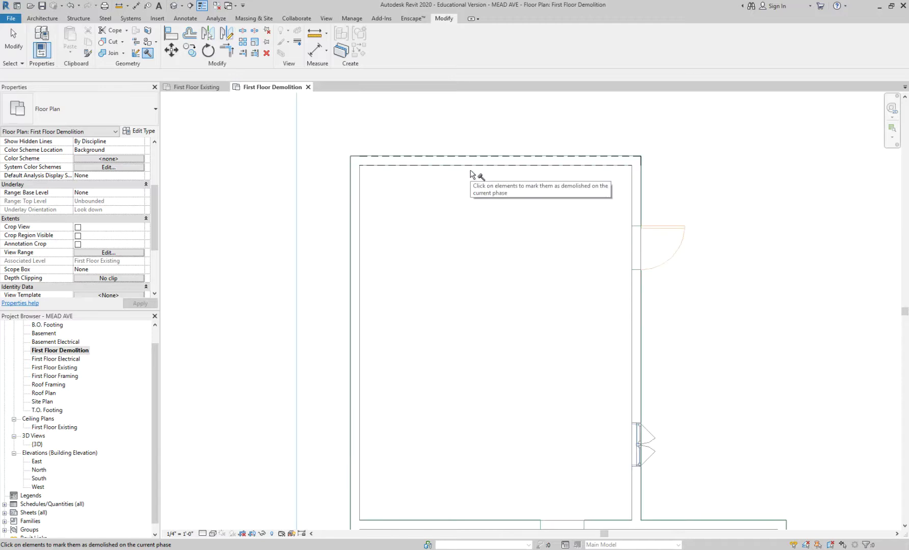
click(632, 187)
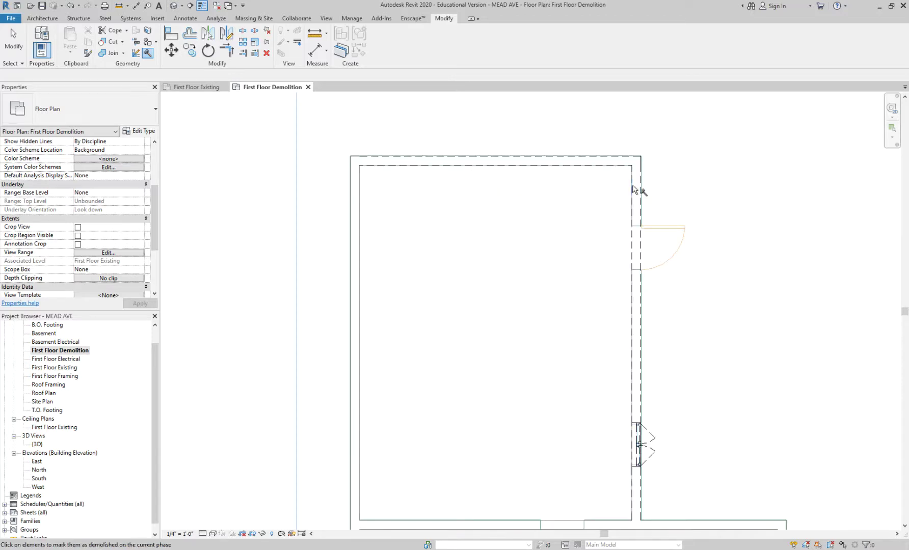
key(Escape)
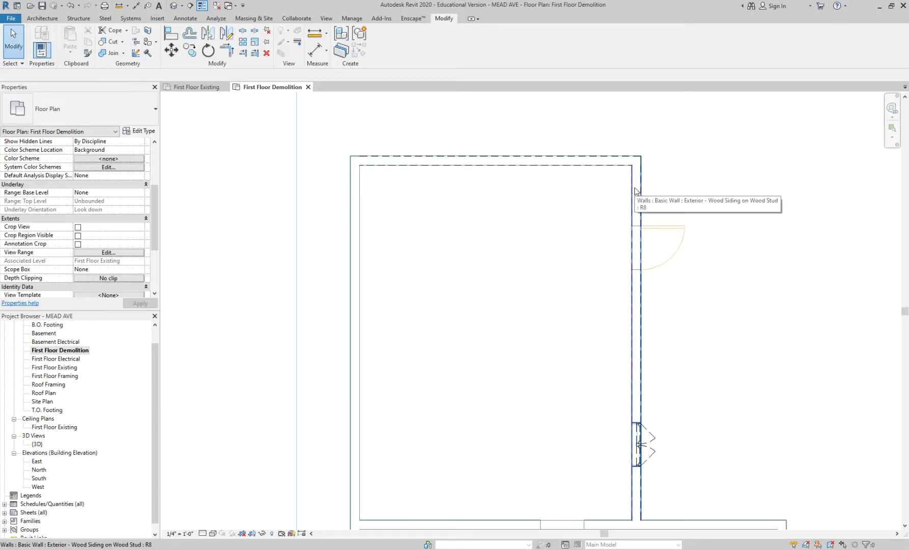
scroll(663, 402, up, 3)
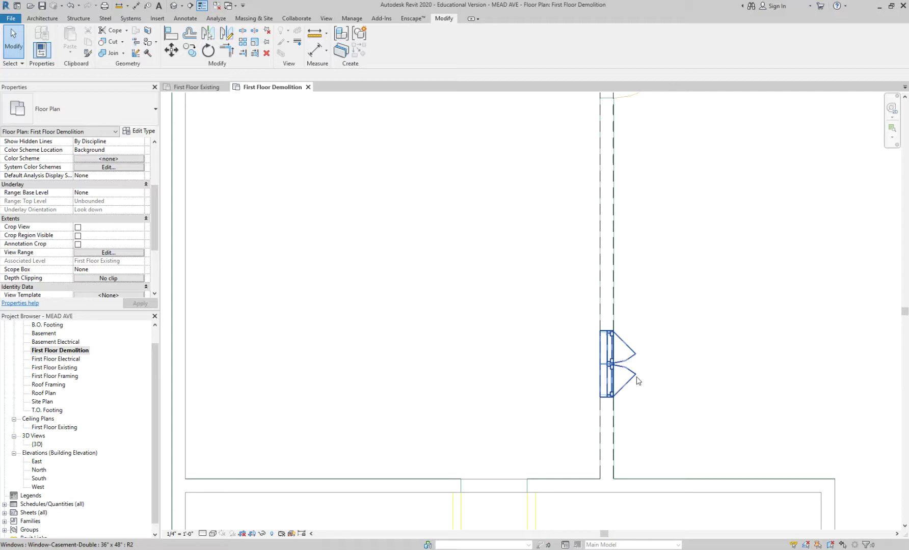
scroll(638, 381, down, 3)
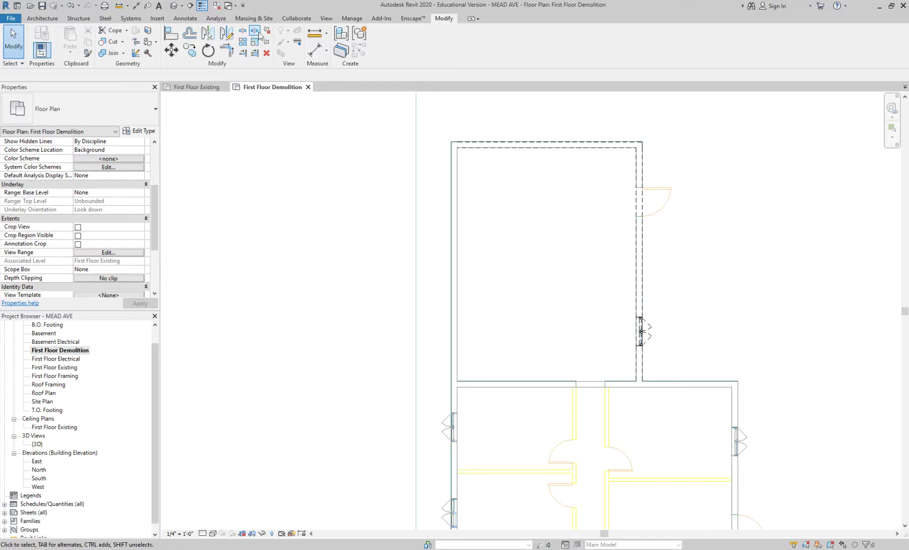
Try to split the long west exterior wall alongside the upper room.
click(239, 34)
click(455, 187)
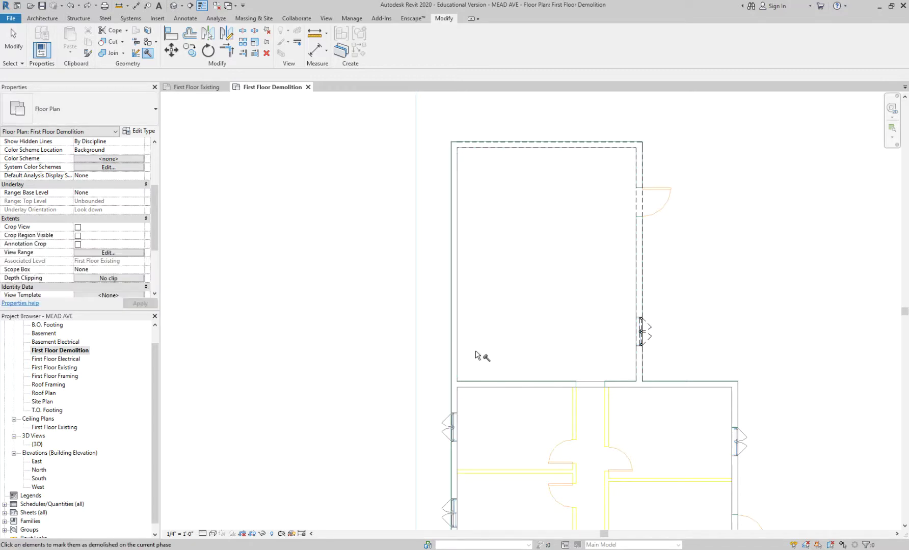
key(Escape)
Set Phase Demolished to Demolition for the entire west exterior wall.
scroll(469, 346, up, 2)
scroll(426, 246, down, 2)
scroll(413, 258, up, 3)
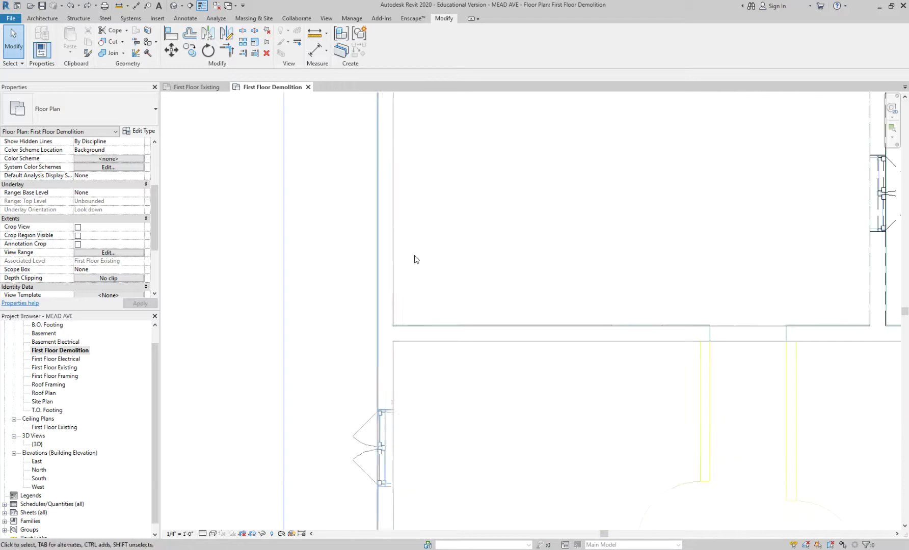
click(393, 263)
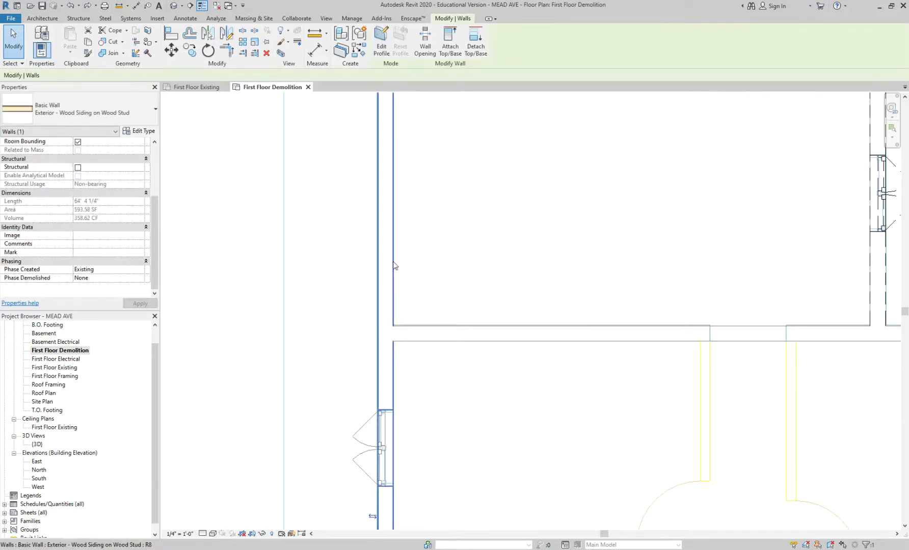
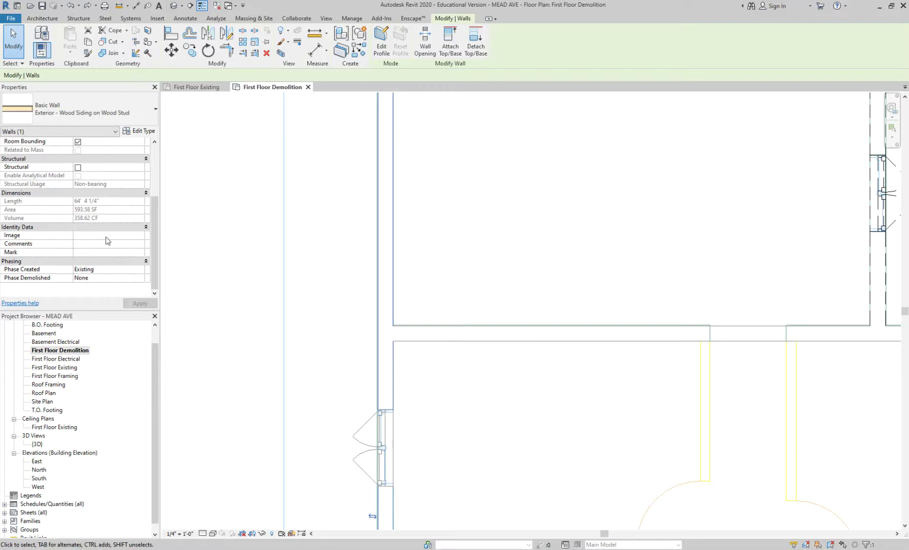
click(112, 279)
click(140, 278)
click(115, 294)
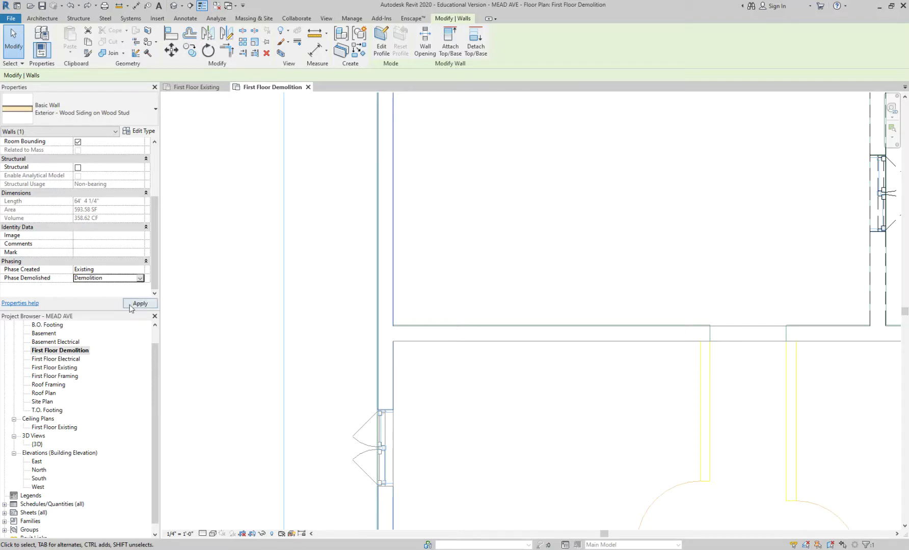
click(133, 304)
click(270, 283)
scroll(270, 284, down, 3)
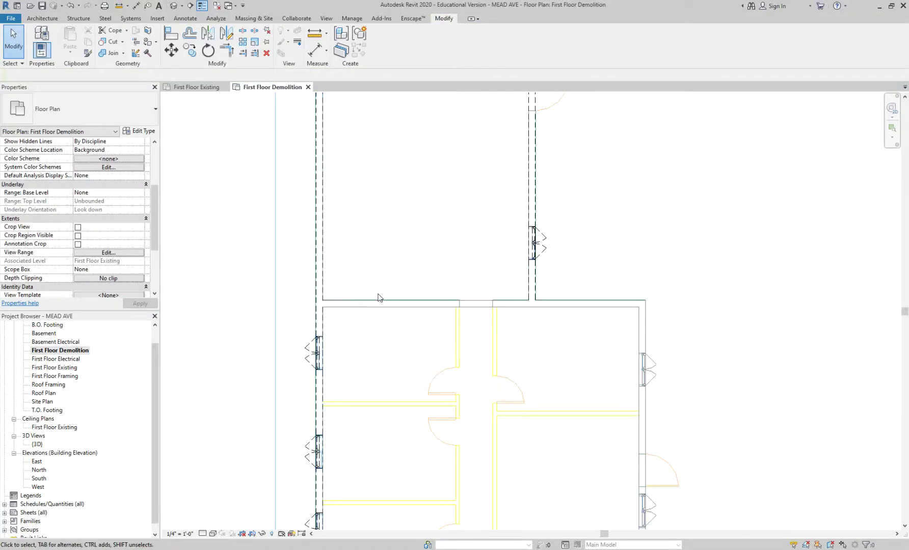
Try to split the west wall where the upper face of the cross wall meets it.
scroll(335, 319, up, 5)
middle_drag(335, 319, 377, 335)
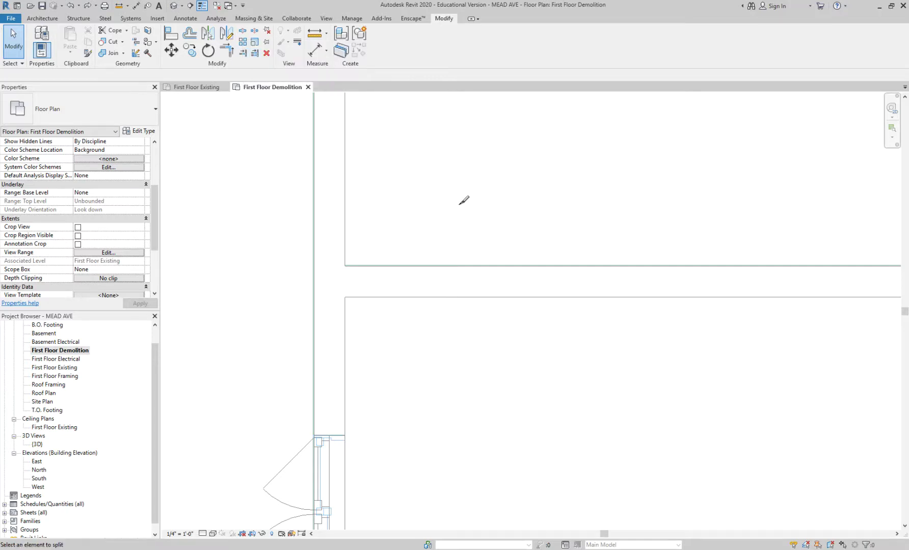
key(l)
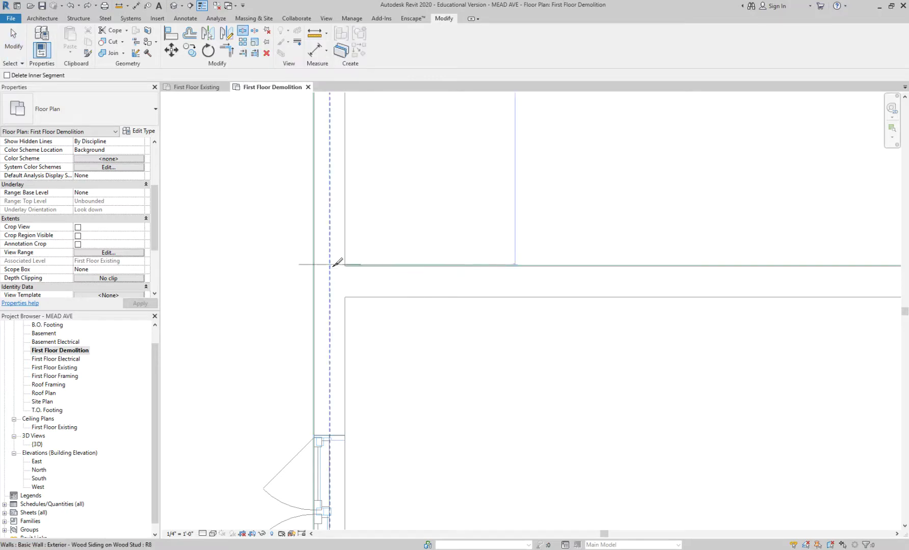
scroll(337, 263, up, 3)
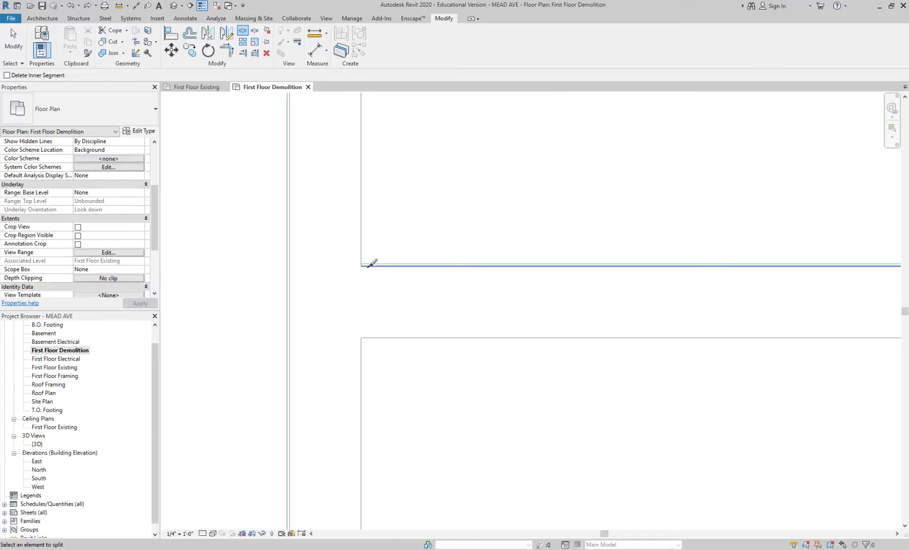
click(326, 265)
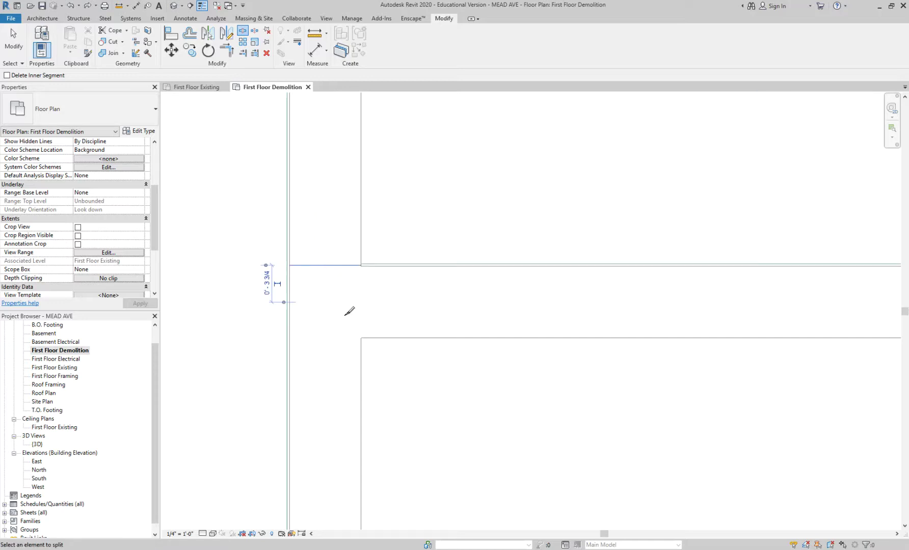
key(Escape)
Draw a horizontal reference plane from the inner corner of the upper room outward across the west wall, aligned with the cross wall's face.
scroll(349, 295, up, 2)
scroll(349, 284, up, 2)
key(r)
key(p)
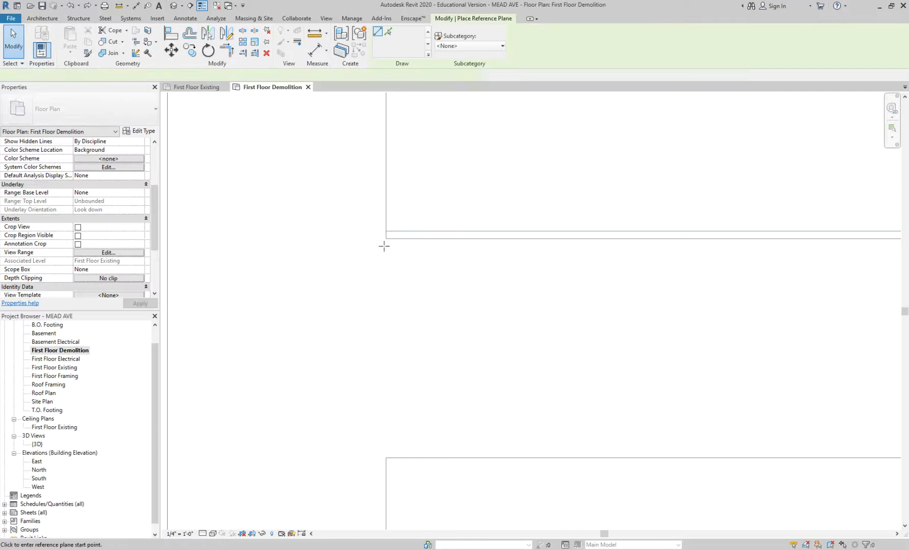
click(384, 240)
click(191, 239)
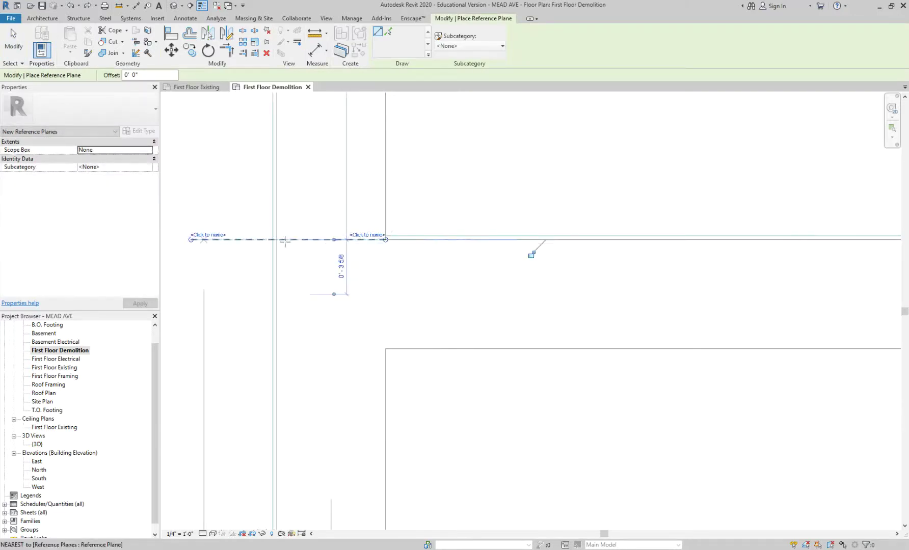
key(Escape)
key(Escape)
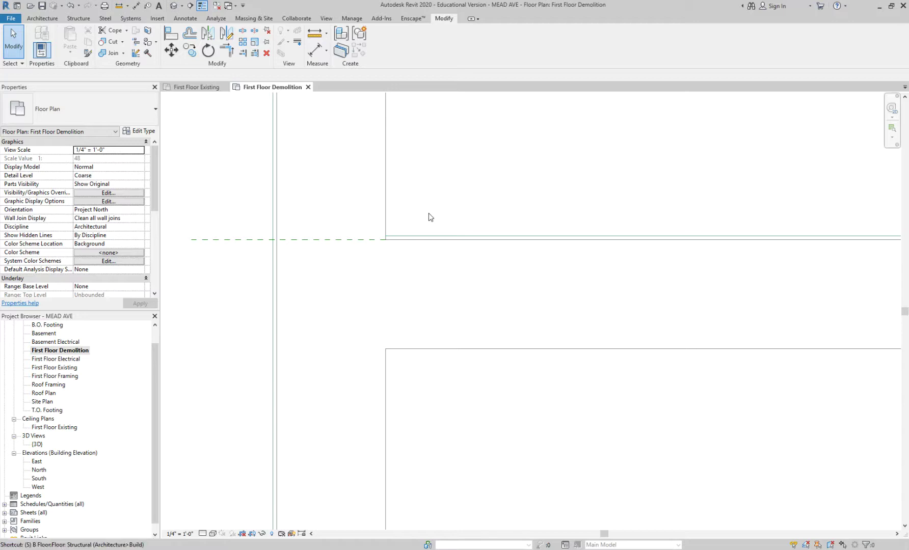
key(s)
key(l)
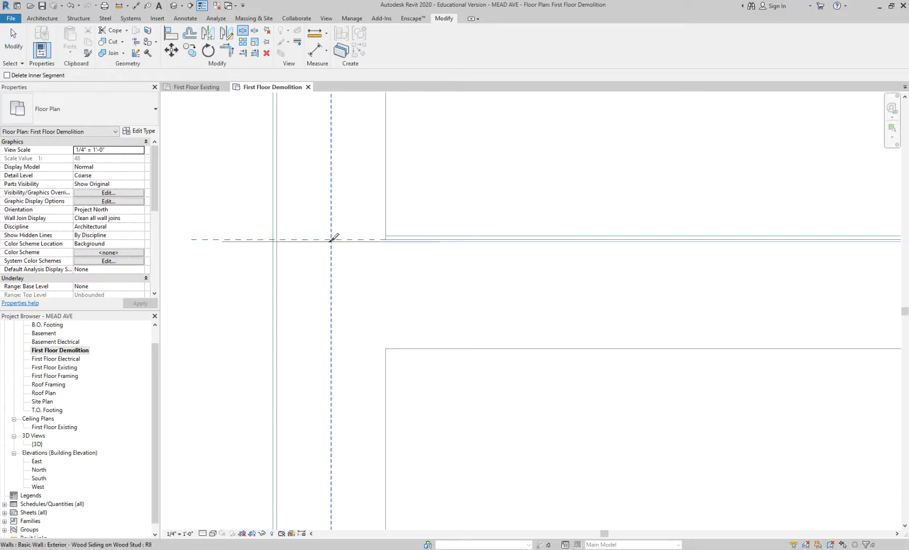
scroll(304, 237, up, 2)
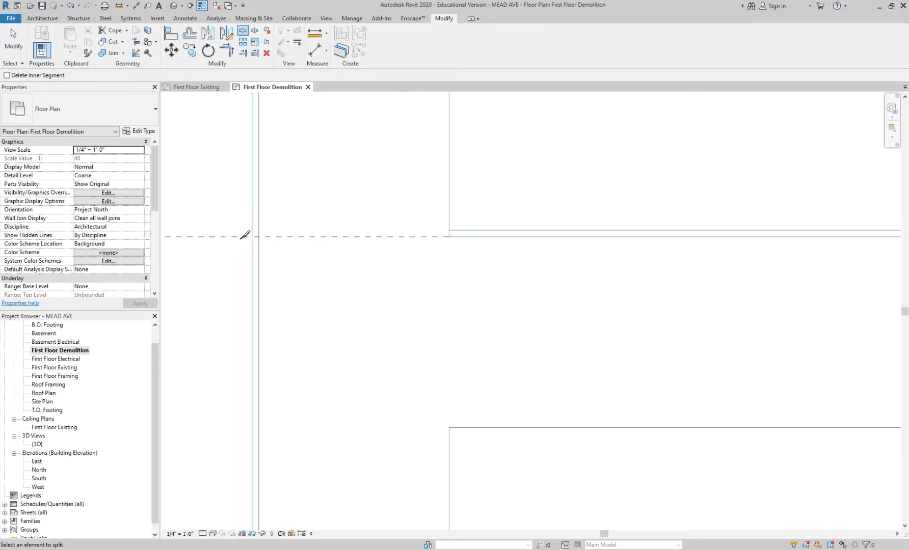
scroll(290, 234, down, 2)
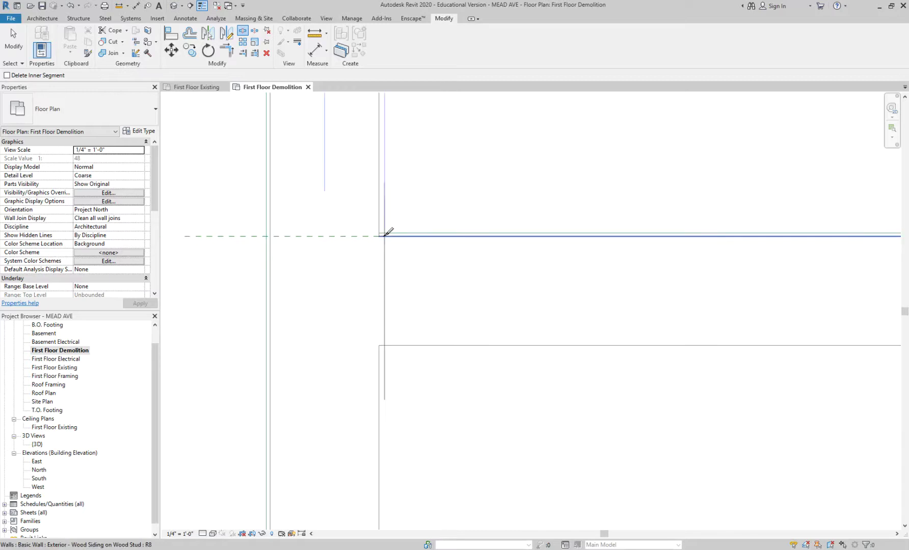
key(Escape)
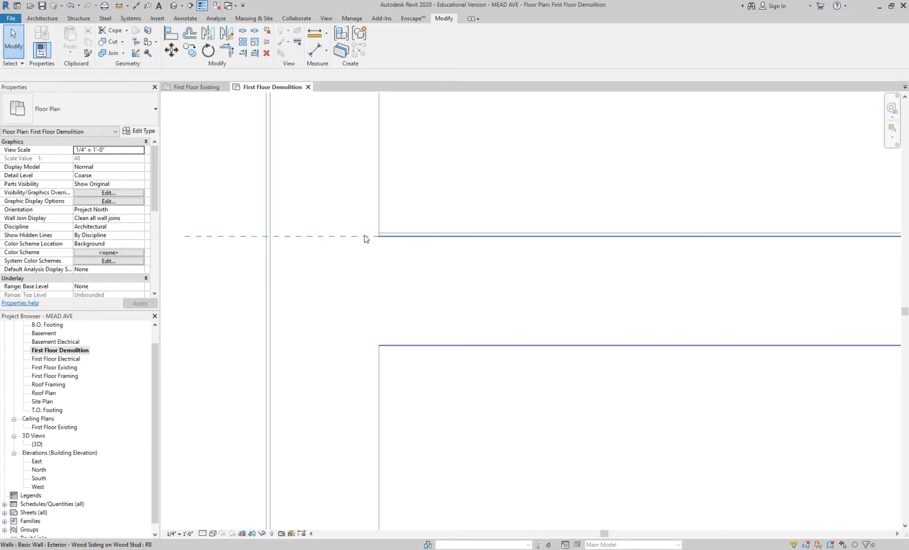
Split the west exterior wall close to where the reference plane crosses it.
key(l)
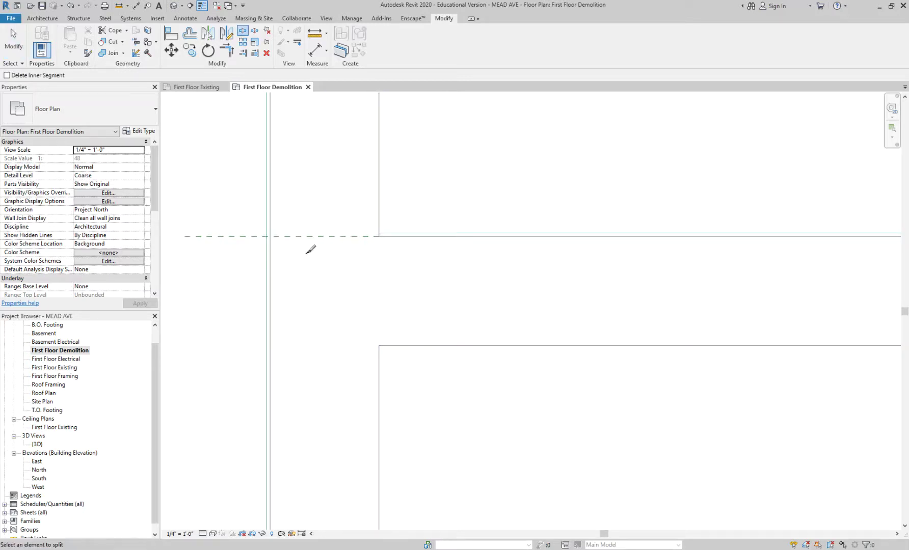
key(Escape)
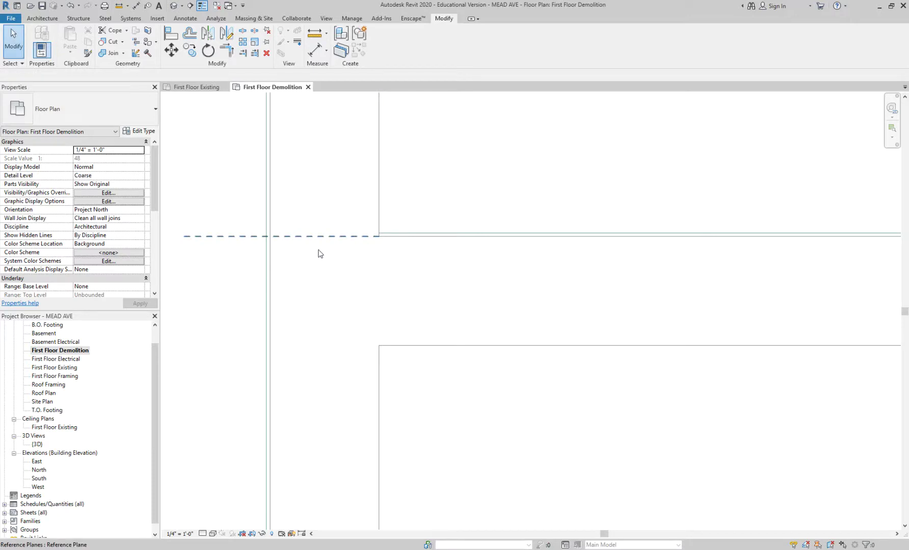
key(s)
key(l)
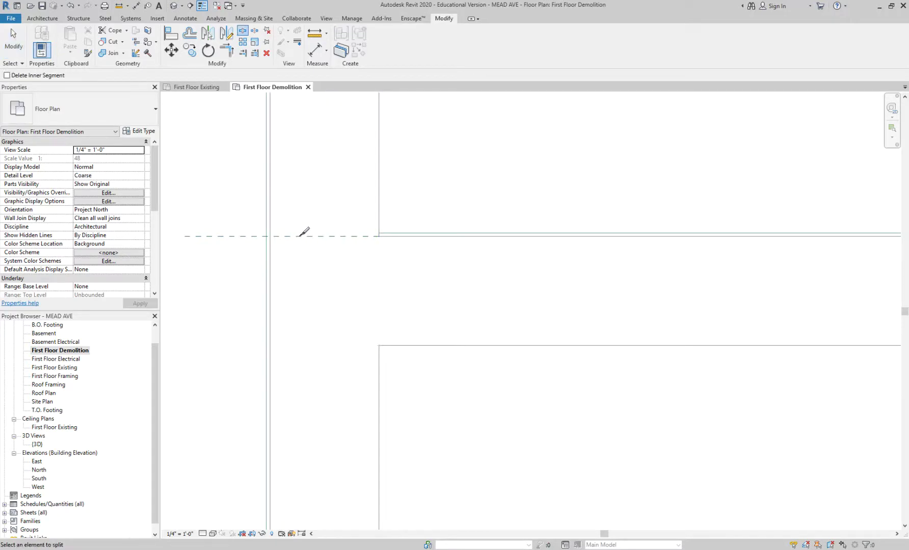
scroll(319, 247, down, 3)
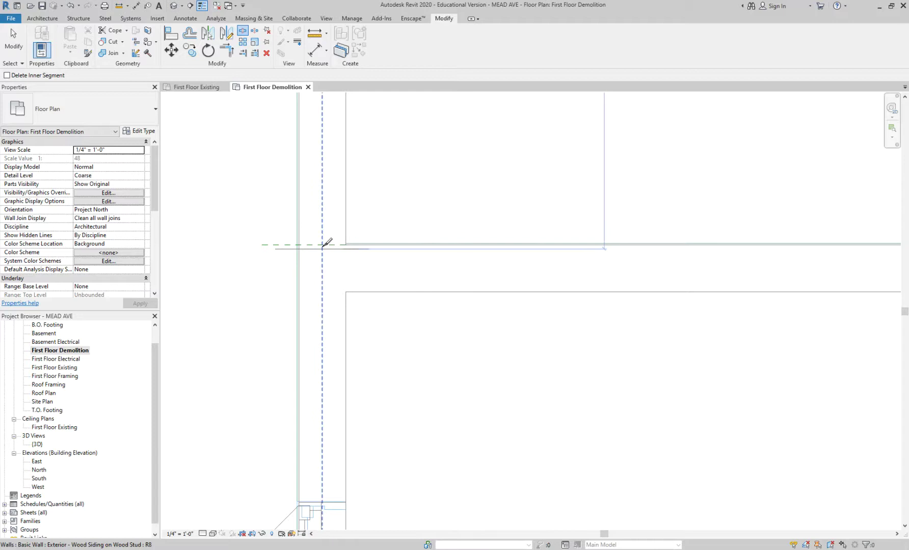
scroll(322, 245, up, 2)
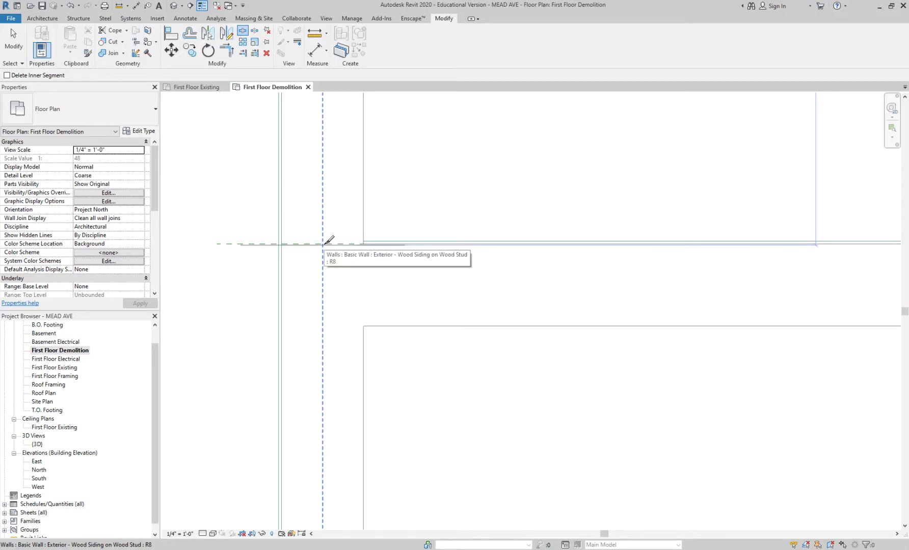
key(Escape)
scroll(335, 259, up, 3)
scroll(347, 245, down, 2)
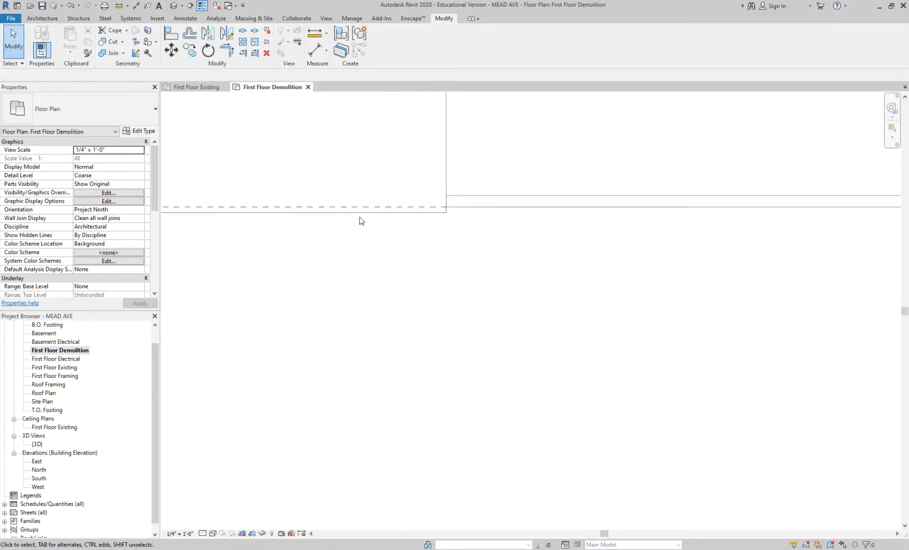
Try to align the lower end of the upper west wall segment with the reference plane.
click(361, 215)
scroll(394, 247, up, 3)
key(Escape)
key(a)
key(l)
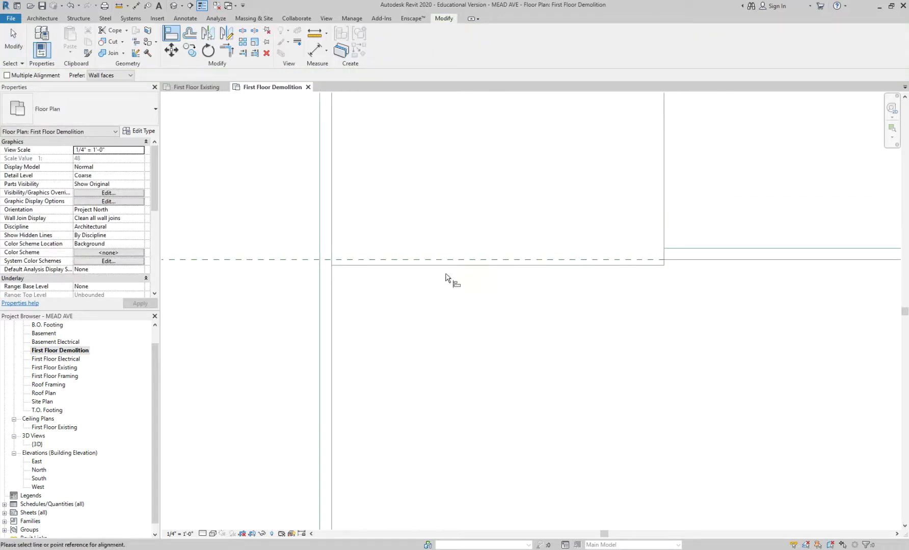
key(Escape)
key(Escape)
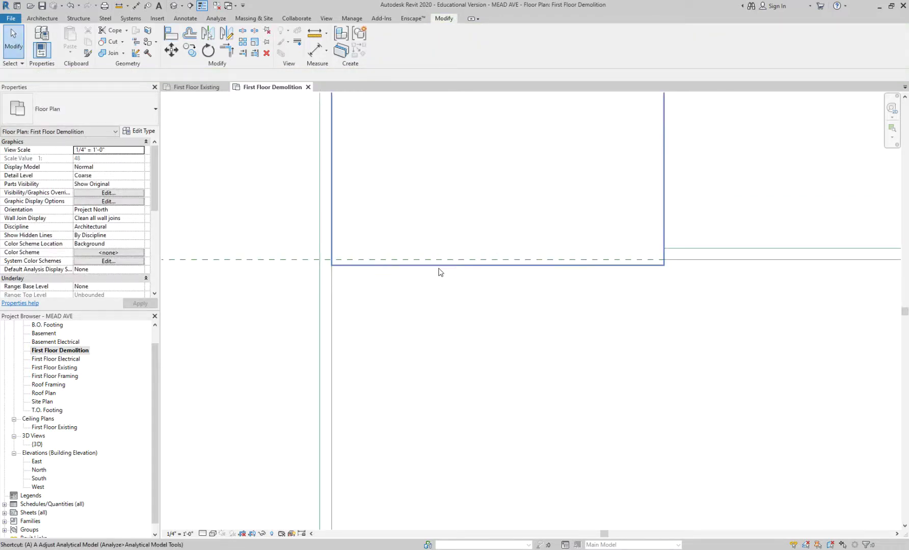
key(a)
key(l)
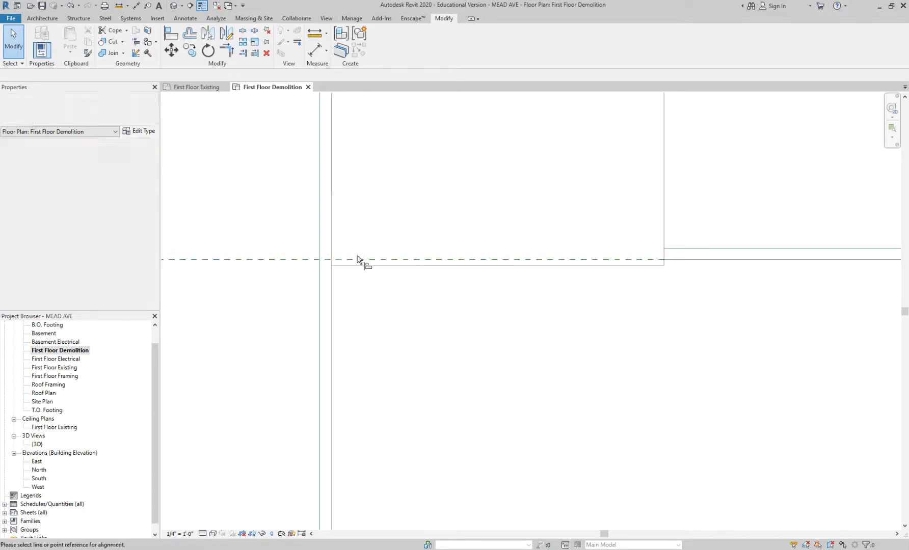
click(311, 263)
click(348, 265)
key(Escape)
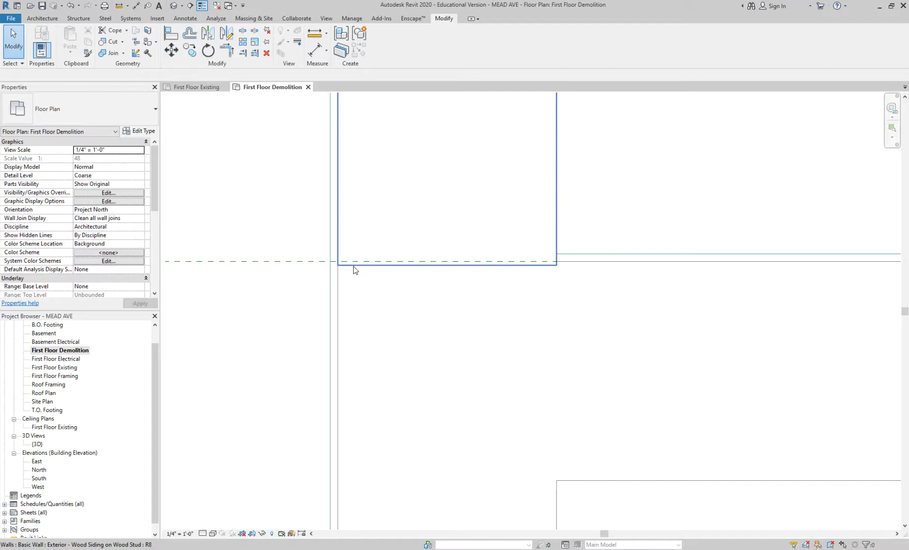
Try to adjust the upper west wall segment's lower end toward the reference plane, unjoining the conflicting elements.
click(357, 266)
scroll(411, 266, up, 2)
drag(604, 265, 606, 265)
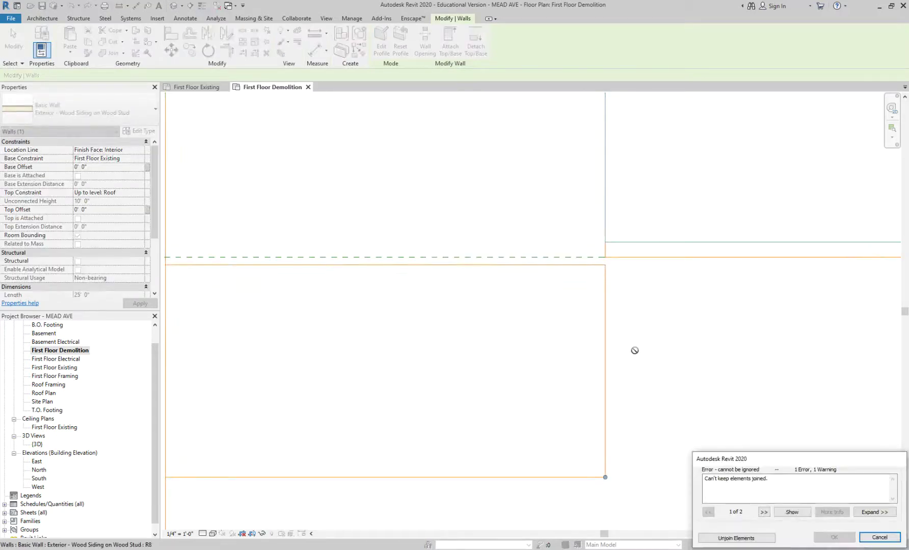
click(740, 538)
scroll(569, 366, down, 3)
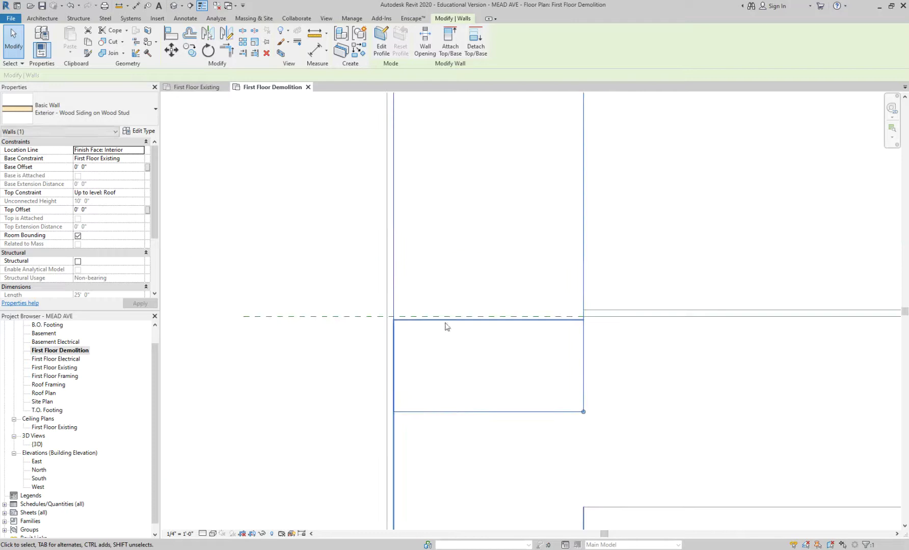
Try to pull the overextended end of the upper west wall segment back up to the reference plane, unjoining conflicting elements again.
click(414, 323)
click(422, 419)
click(418, 413)
drag(583, 414, 587, 316)
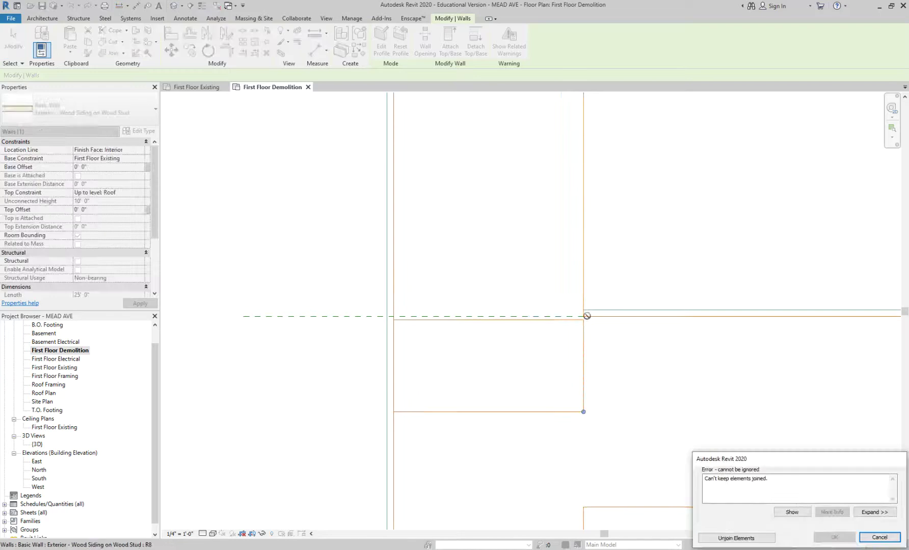
click(736, 538)
click(583, 345)
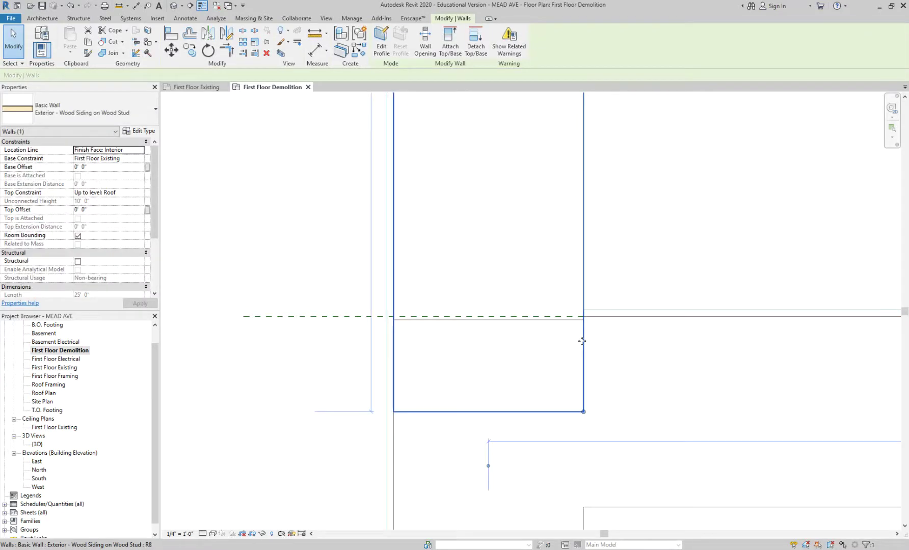
drag(586, 412, 595, 280)
scroll(478, 346, down, 3)
scroll(478, 345, down, 3)
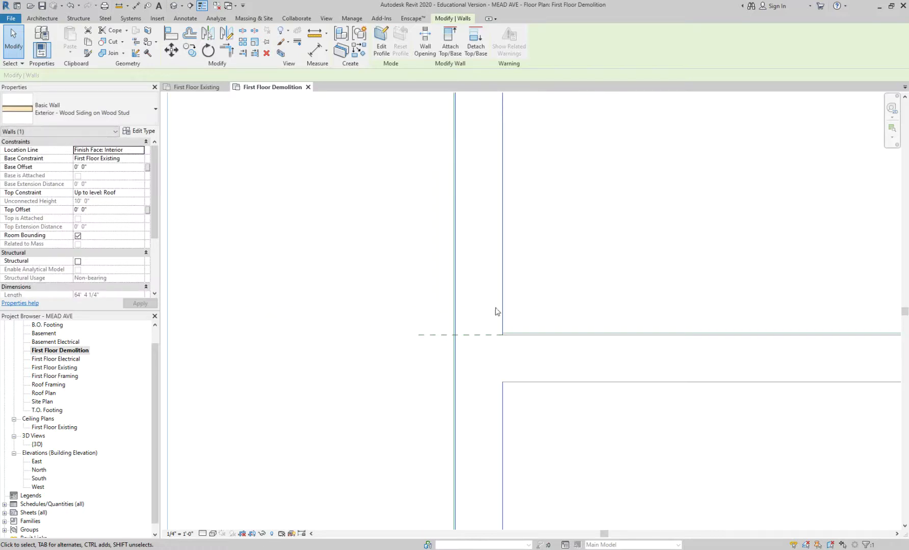
scroll(504, 310, down, 5)
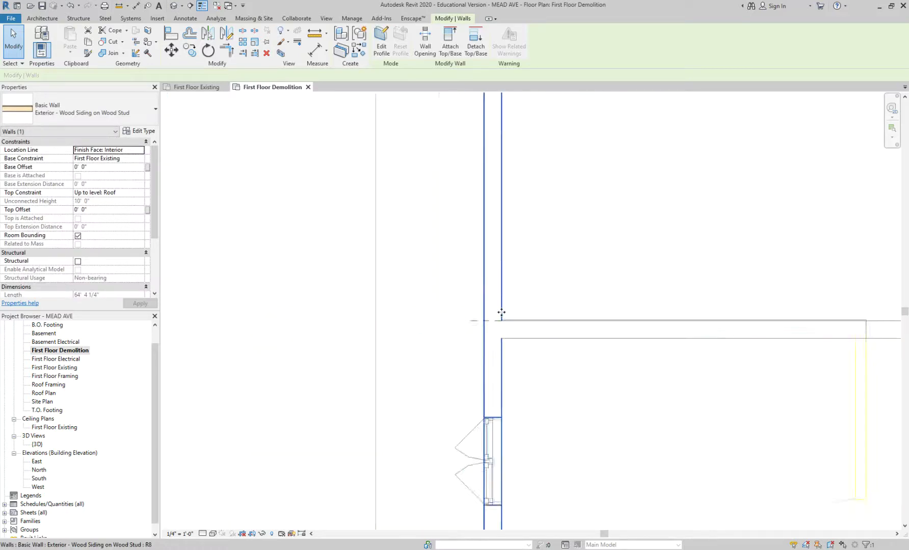
key(Escape)
Split the west exterior wall exactly where the reference plane crosses its inner face.
scroll(501, 313, up, 8)
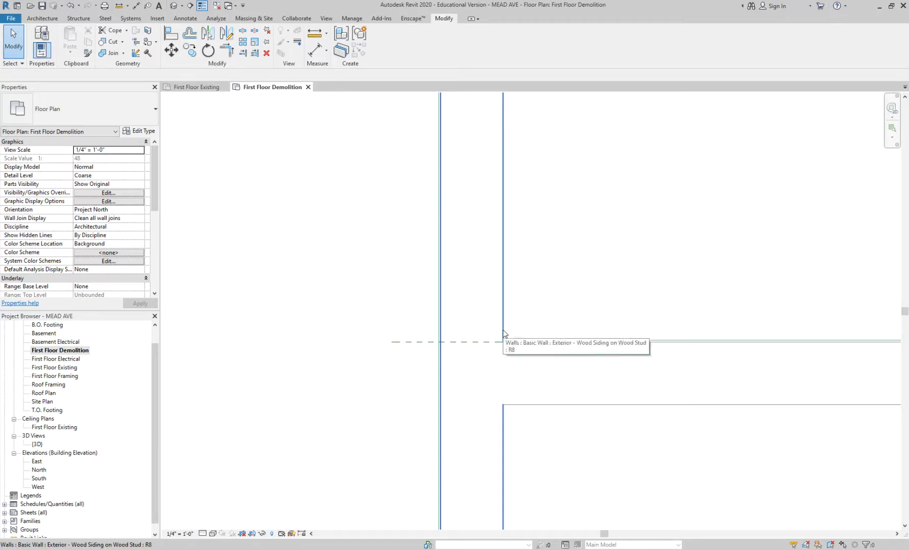
scroll(477, 362, up, 3)
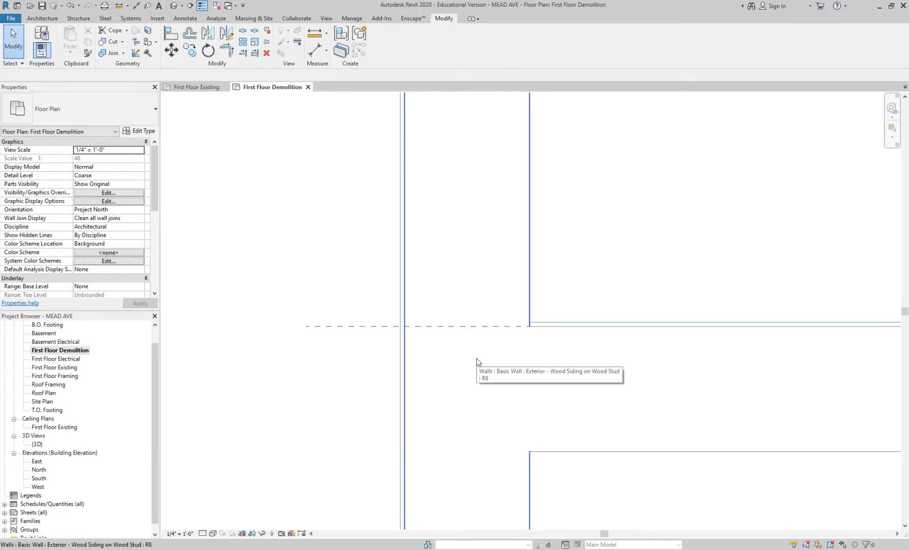
scroll(476, 358, up, 4)
scroll(402, 339, up, 3)
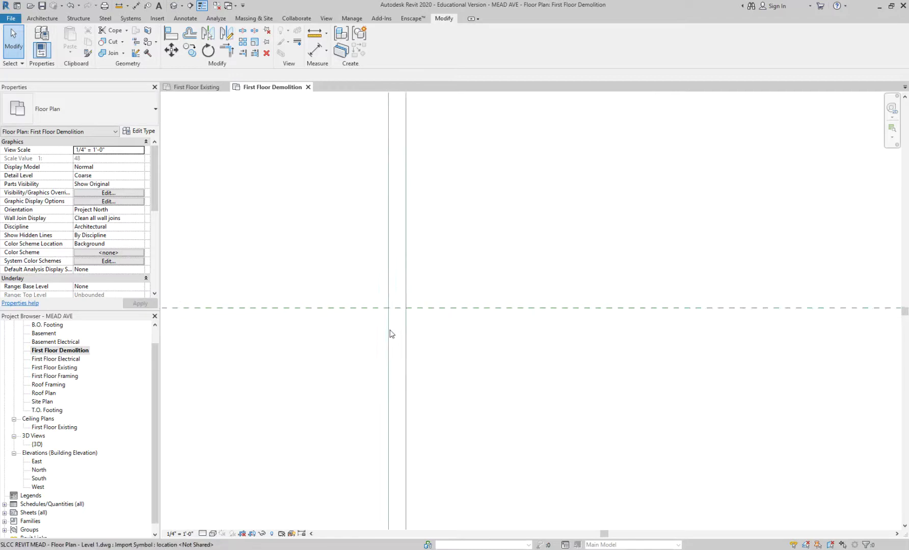
key(s)
key(l)
scroll(413, 281, up, 2)
scroll(379, 301, down, 1)
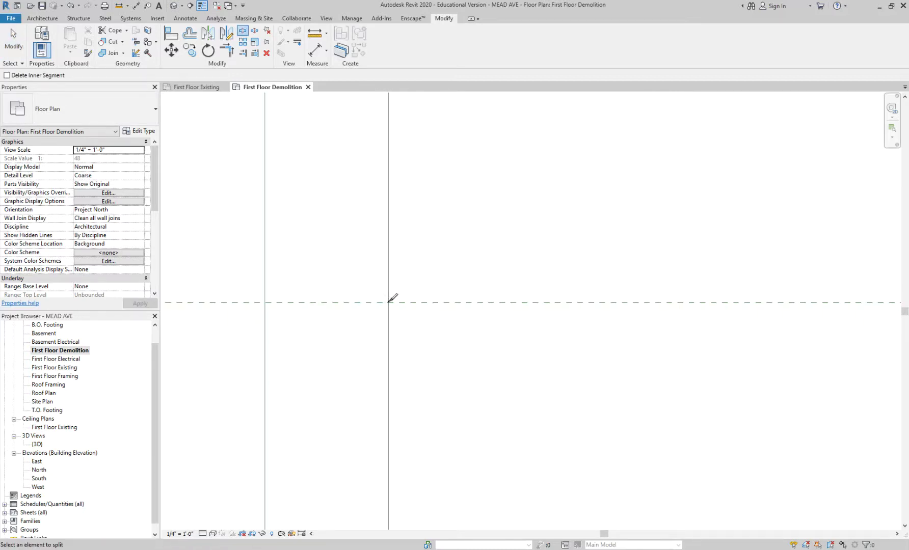
scroll(396, 301, up, 2)
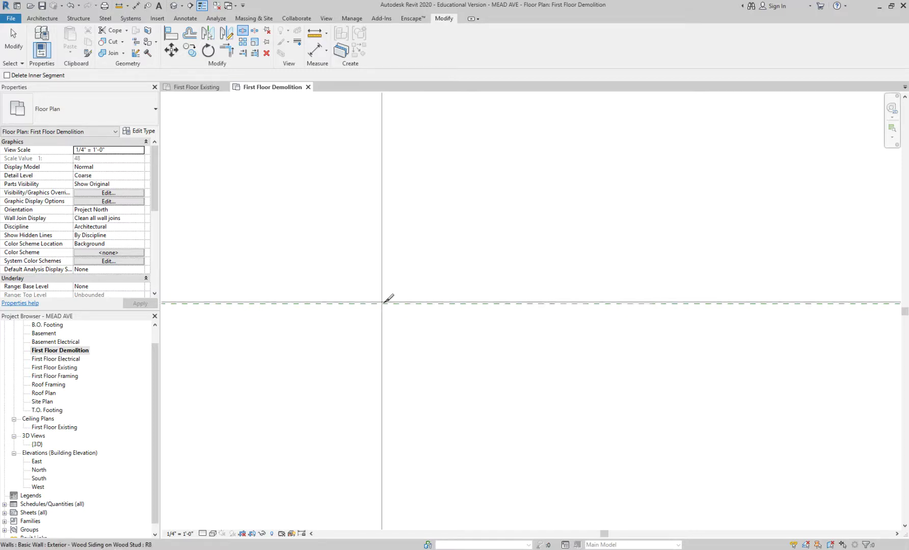
click(383, 304)
scroll(388, 301, down, 2)
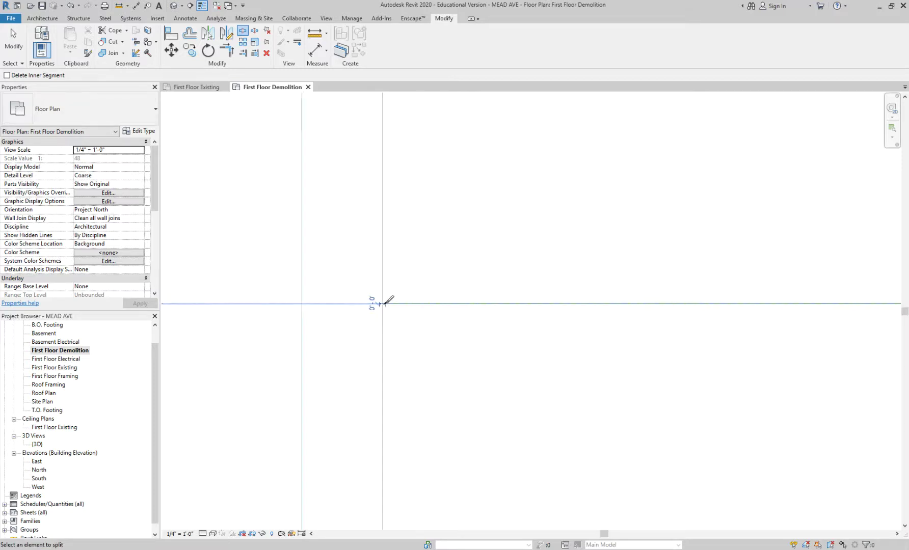
scroll(449, 324, up, 2)
key(Escape)
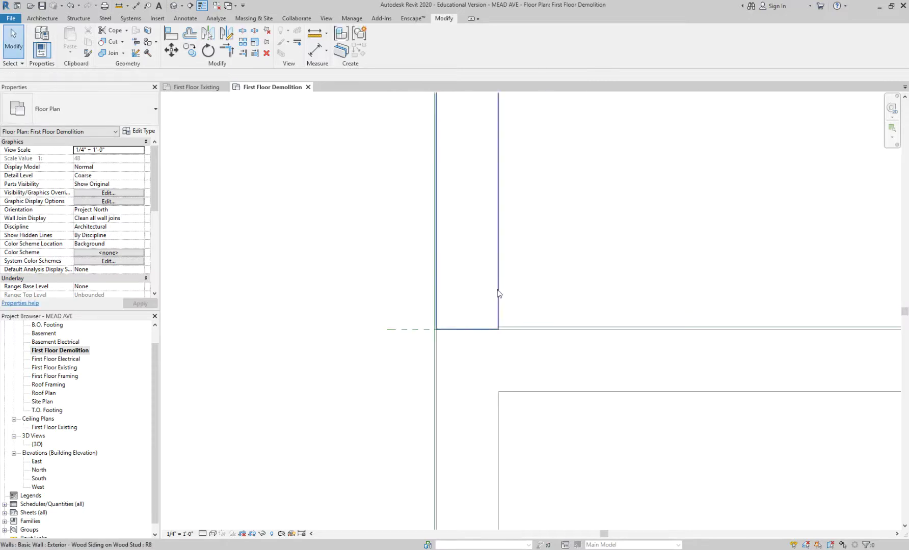
Demolish the upper segment of the west exterior wall alongside the upper room with the Demolish tool.
click(498, 295)
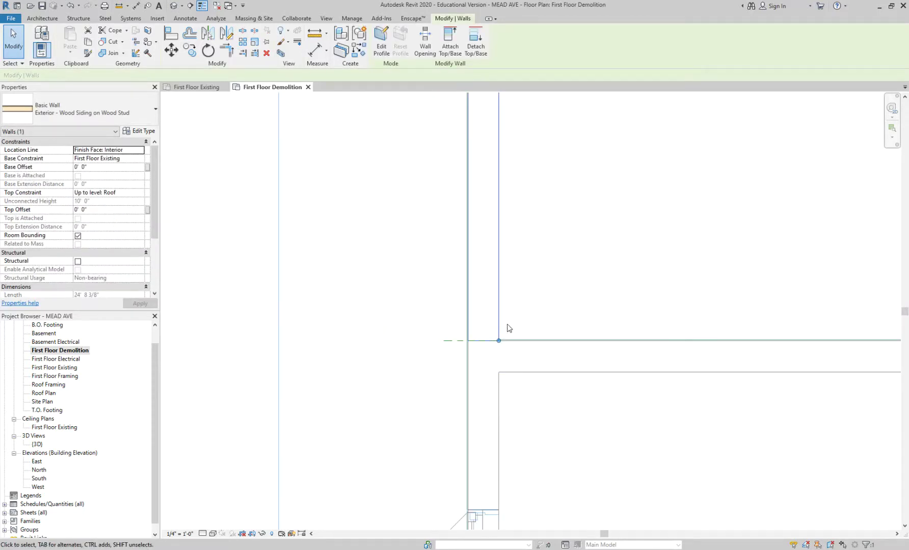
scroll(361, 300, down, 6)
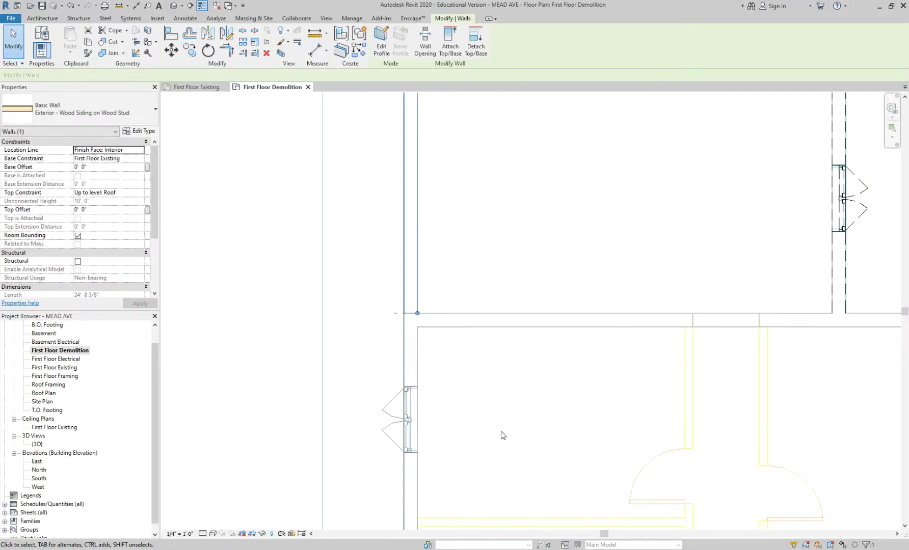
middle_drag(534, 249, 523, 338)
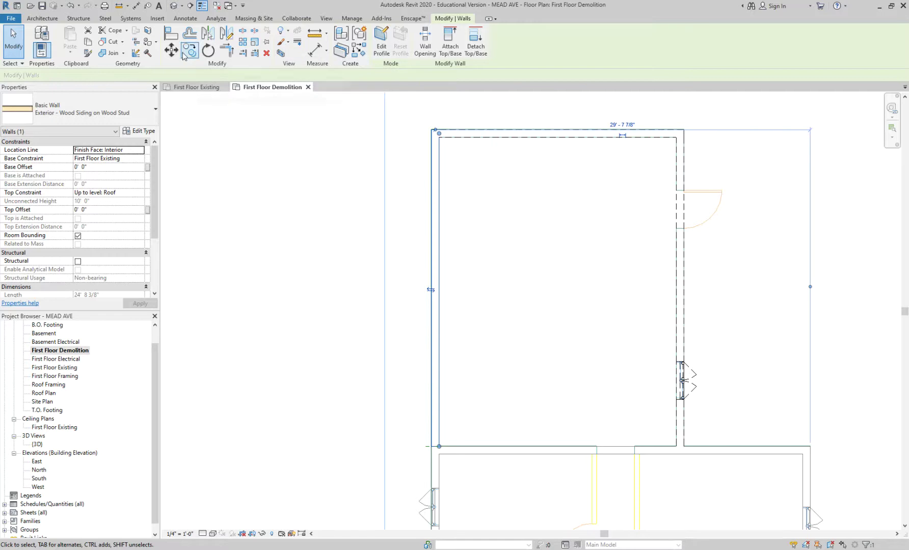
click(148, 54)
click(433, 177)
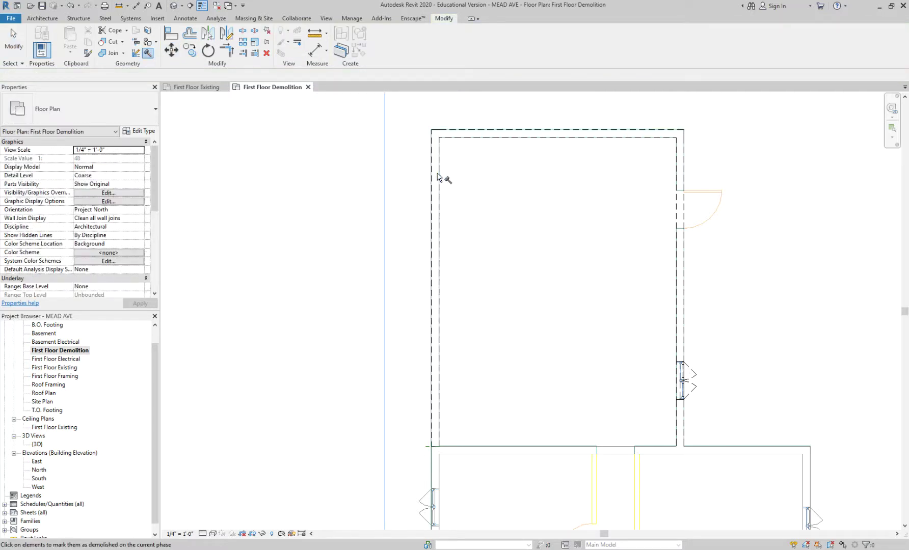
key(Escape)
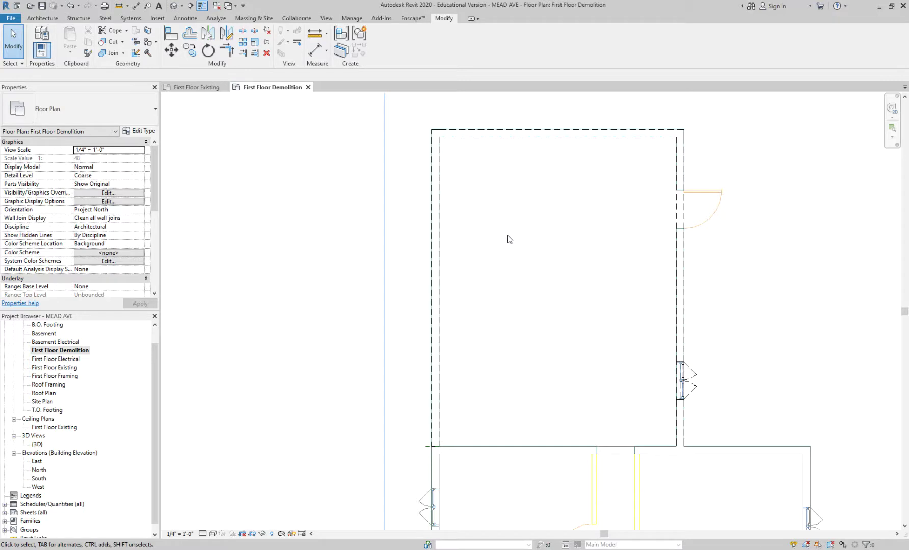
Examine the corner where the demolished west wall segment meets the remaining lower wall, the cross wall and the reference plane.
scroll(443, 465, up, 5)
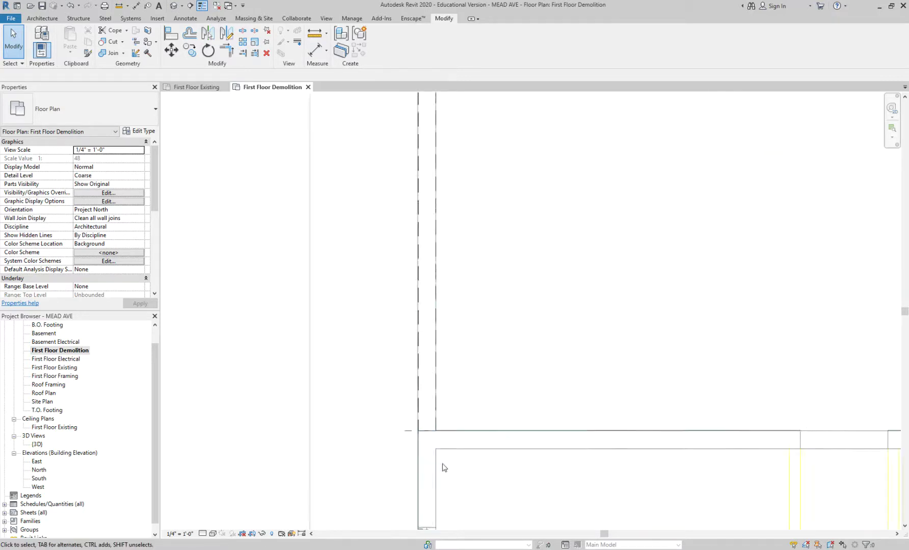
middle_drag(397, 412, 294, 324)
scroll(289, 295, down, 2)
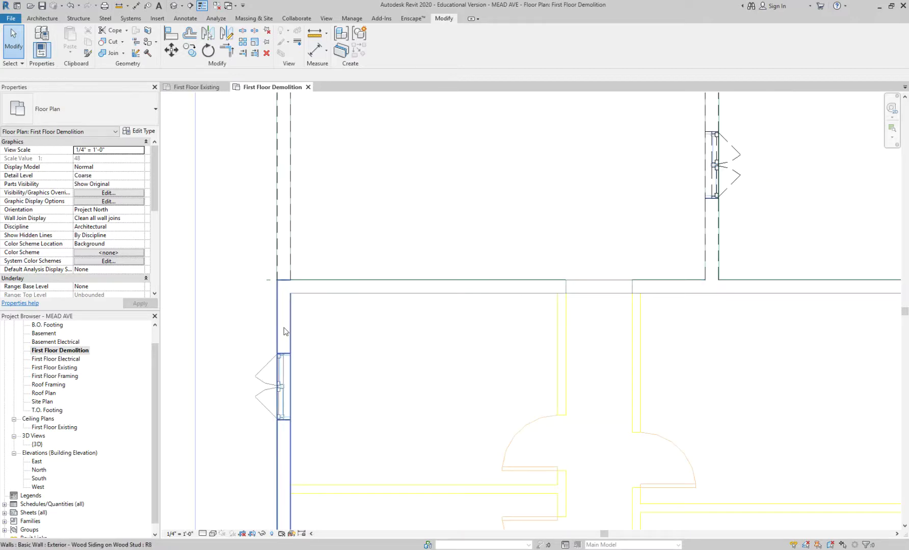
scroll(274, 306, up, 3)
click(293, 296)
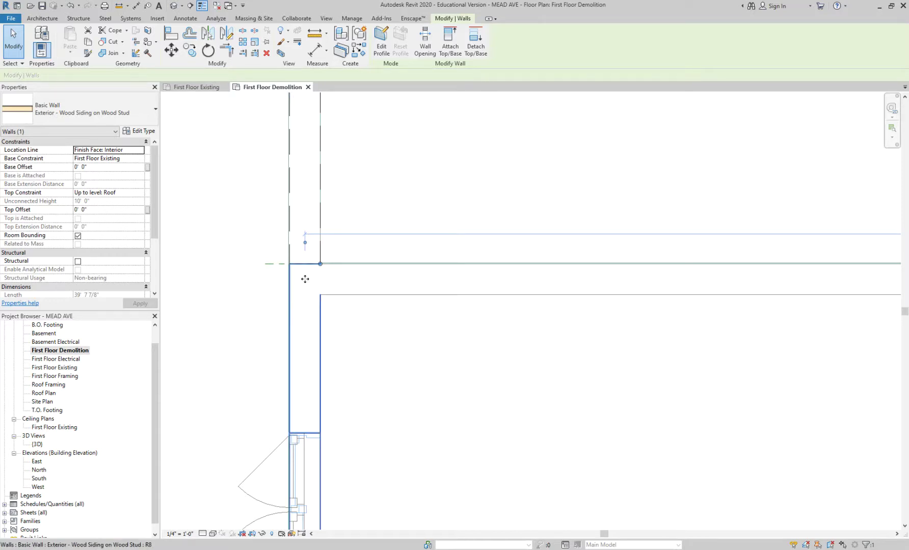
scroll(304, 278, up, 3)
key(Escape)
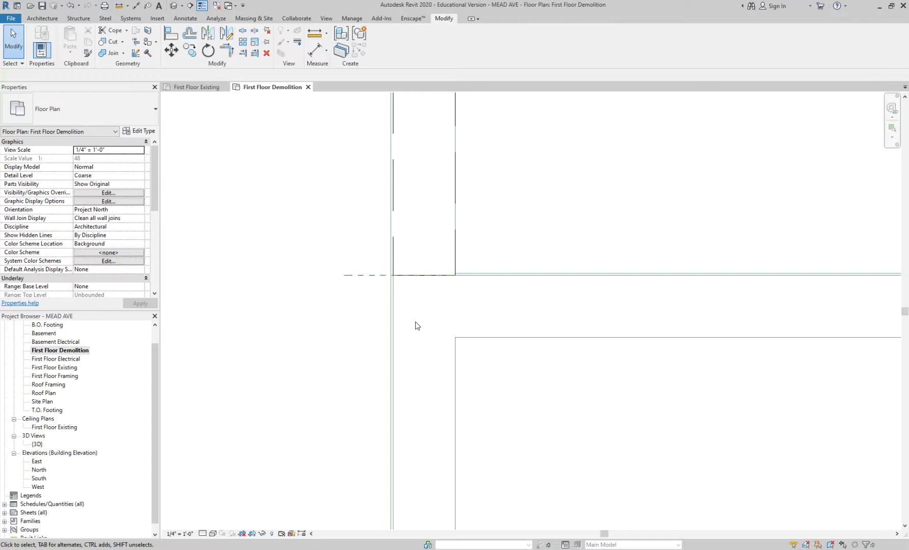
scroll(417, 326, up, 1)
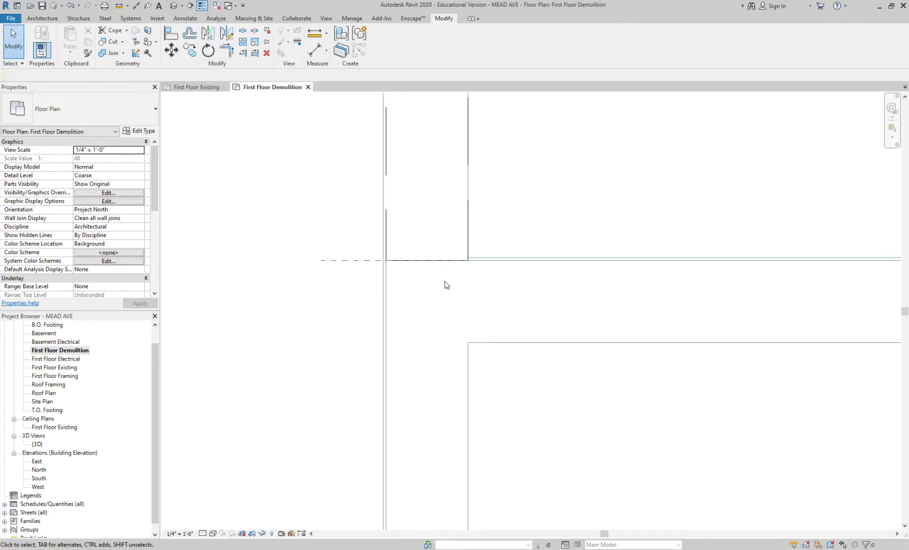
key(s)
key(l)
key(Escape)
scroll(448, 275, up, 2)
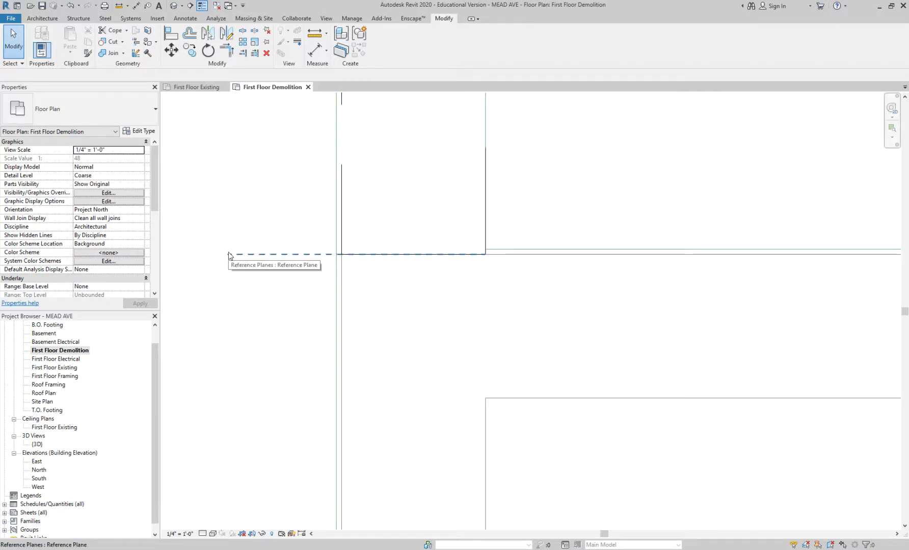
scroll(481, 253, up, 3)
scroll(482, 241, up, 3)
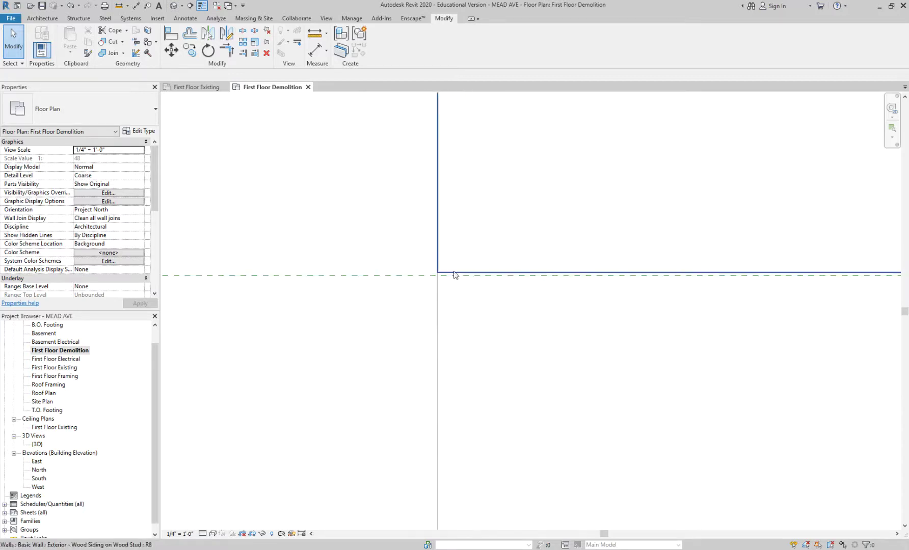
Examine where the west exterior wall meets the reference plane and the outer face of the cross wall.
scroll(475, 306, up, 3)
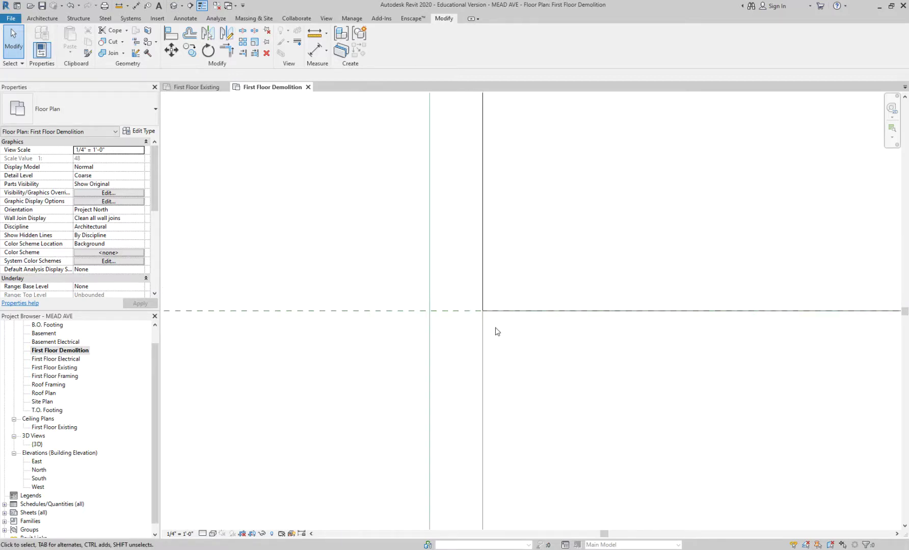
mouse_move(496, 329)
middle_down()
mouse_move(655, 410)
mouse_move(700, 391)
mouse_move(498, 326)
middle_up()
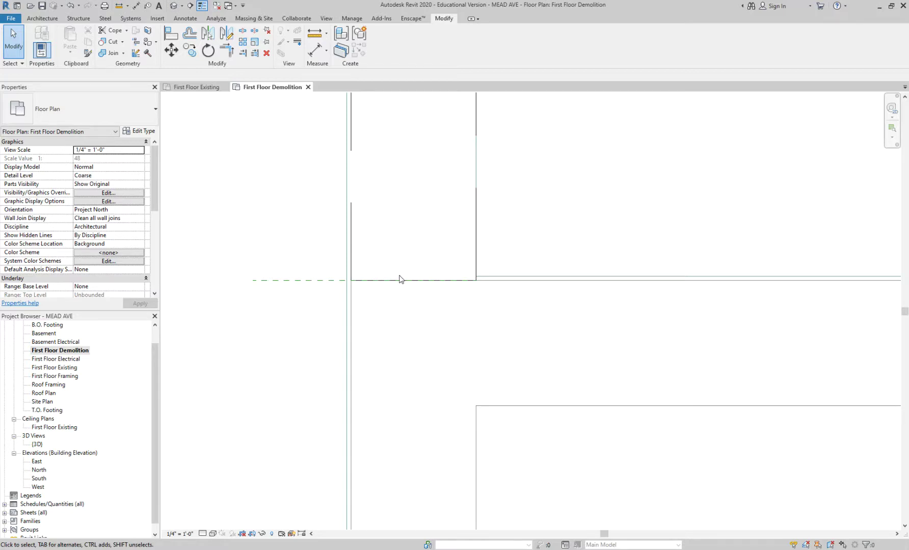
scroll(404, 312, down, 5)
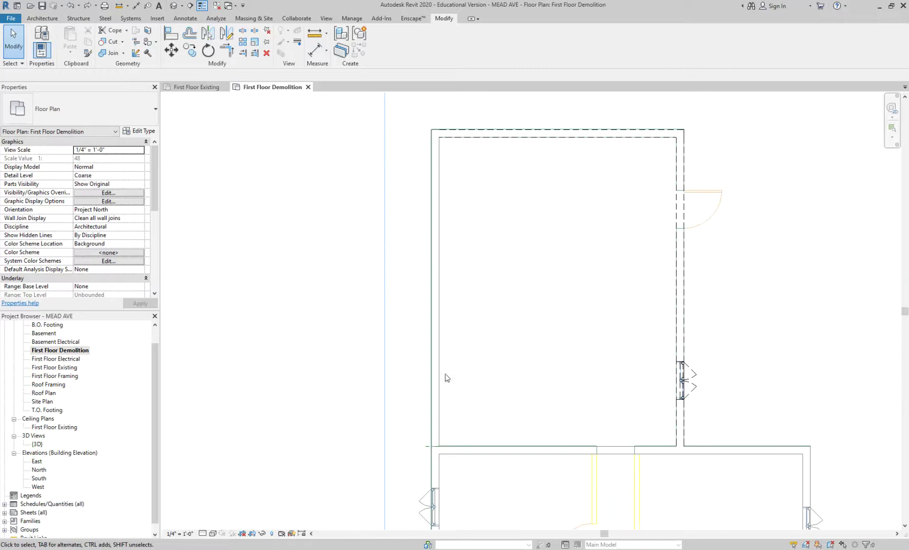
scroll(461, 443, up, 8)
scroll(524, 359, down, 10)
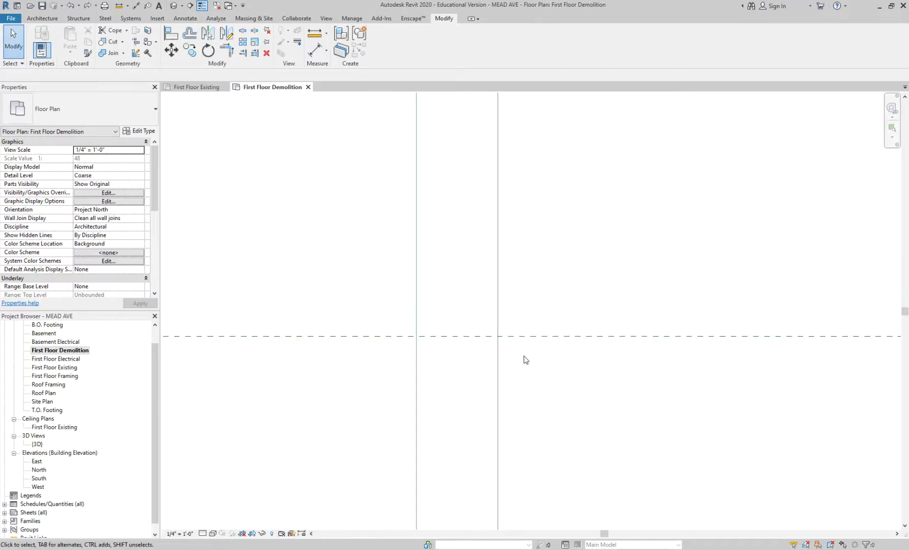
middle_drag(579, 447, 513, 258)
scroll(507, 280, down, 3)
scroll(504, 265, down, 4)
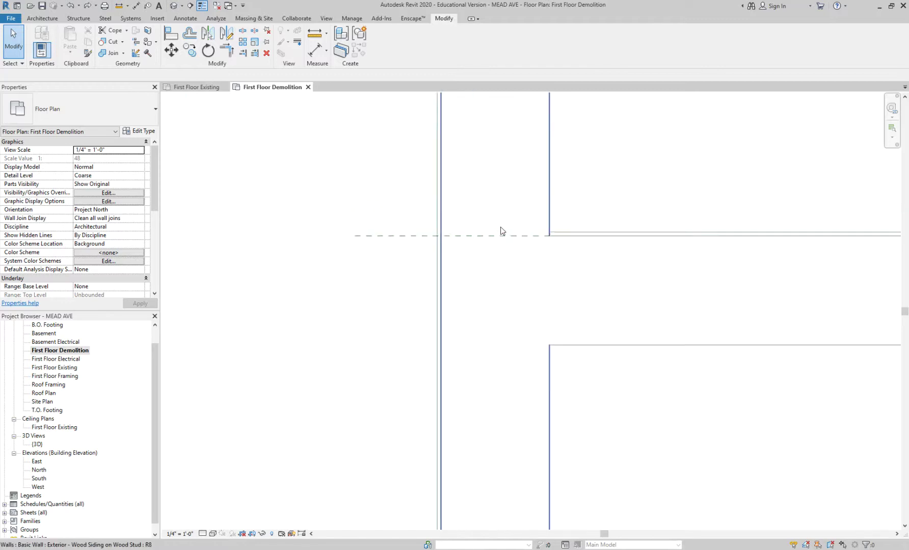
click(498, 248)
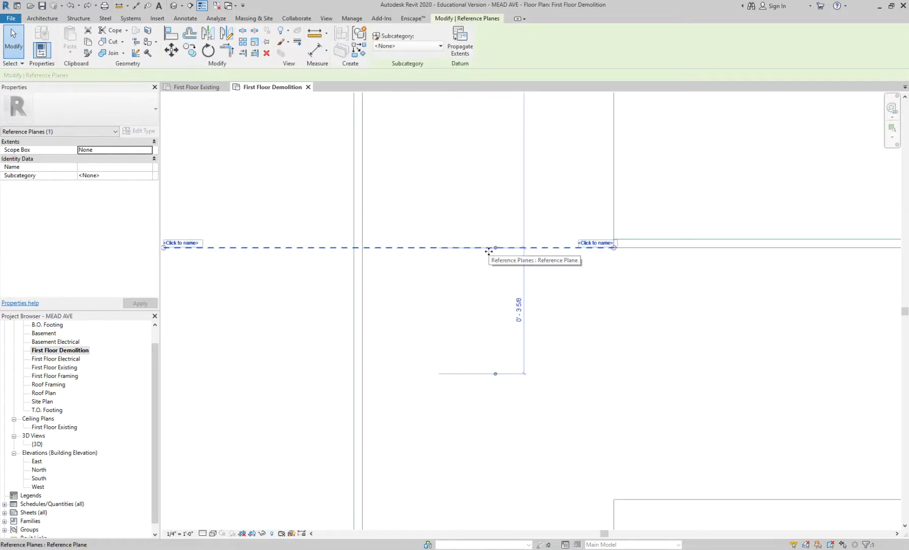
key(Escape)
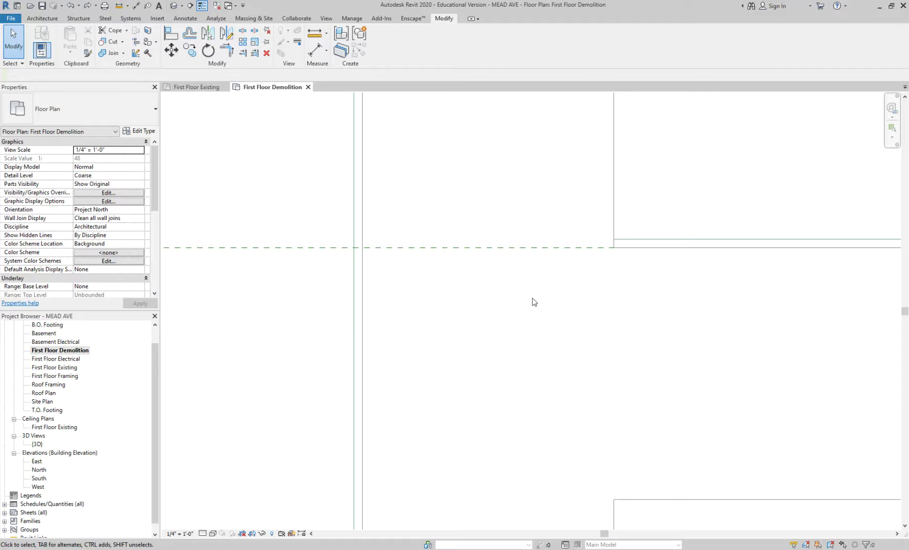
Split the west exterior wall at the intersection of its outer stud line and the reference plane.
scroll(480, 270, up, 2)
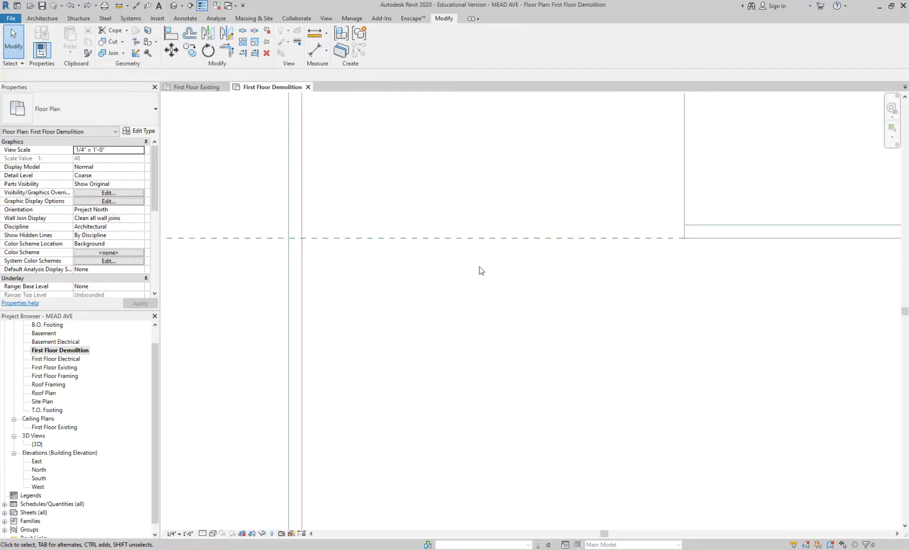
key(s)
key(l)
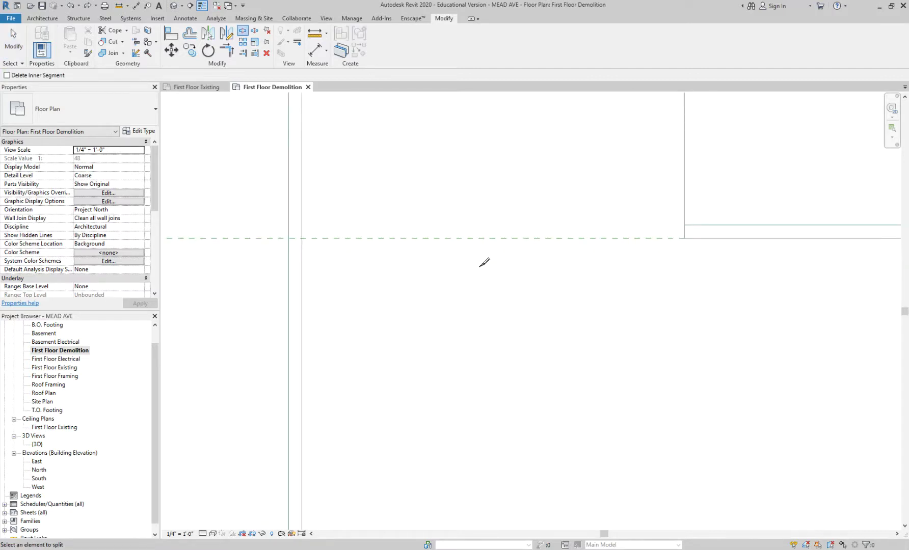
scroll(318, 235, down, 2)
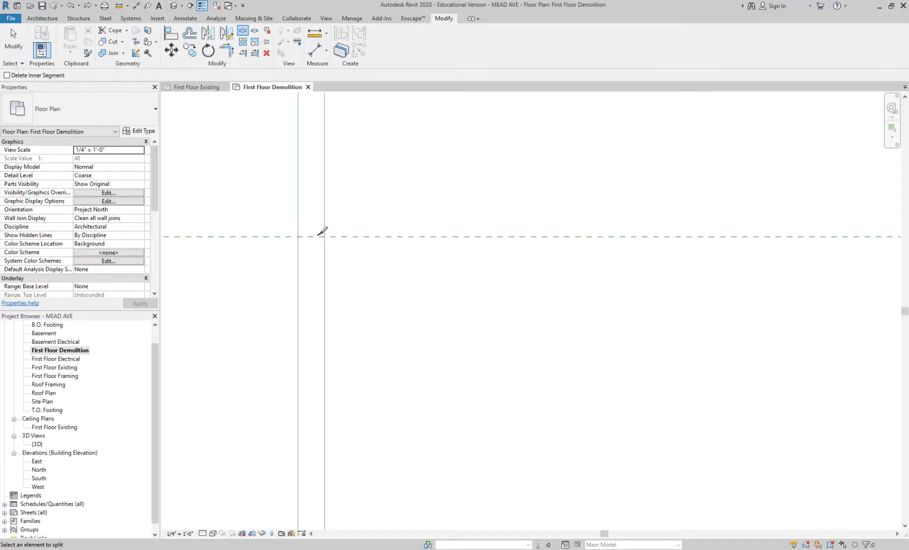
scroll(400, 246, down, 2)
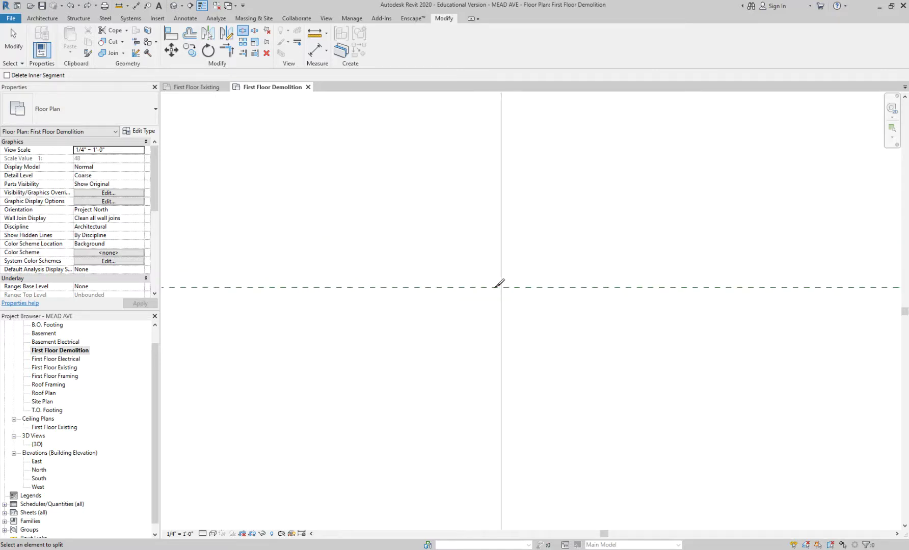
scroll(520, 288, up, 3)
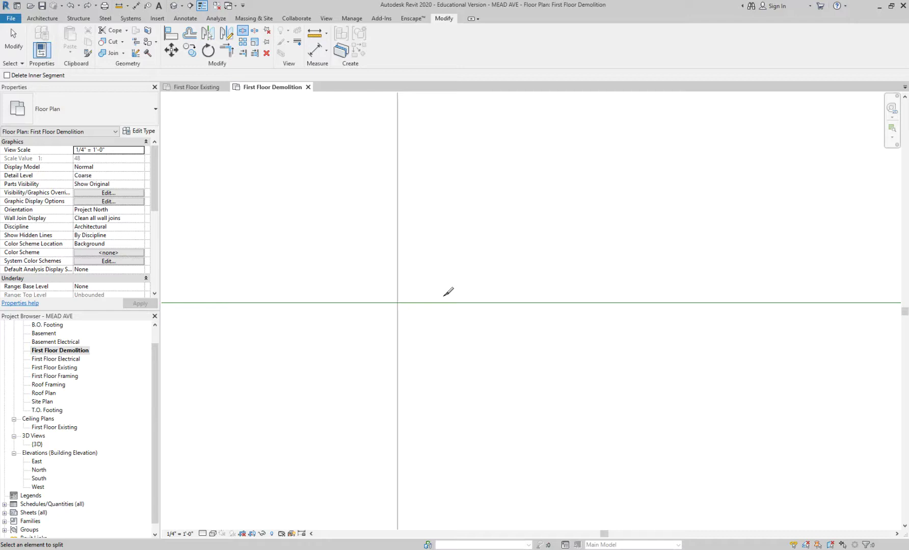
click(404, 299)
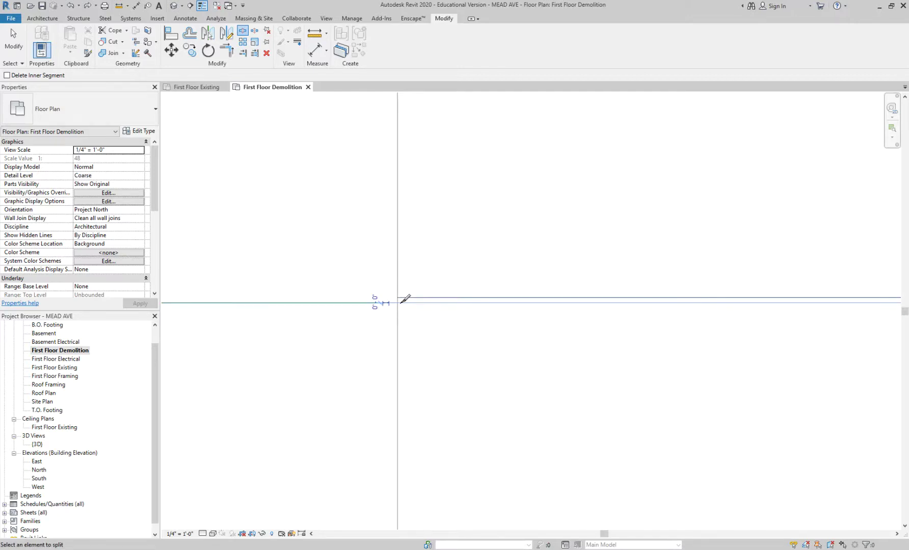
Inspect the new split in the west wall along the reference plane beside the cross wall.
scroll(692, 348, down, 5)
scroll(724, 371, up, 4)
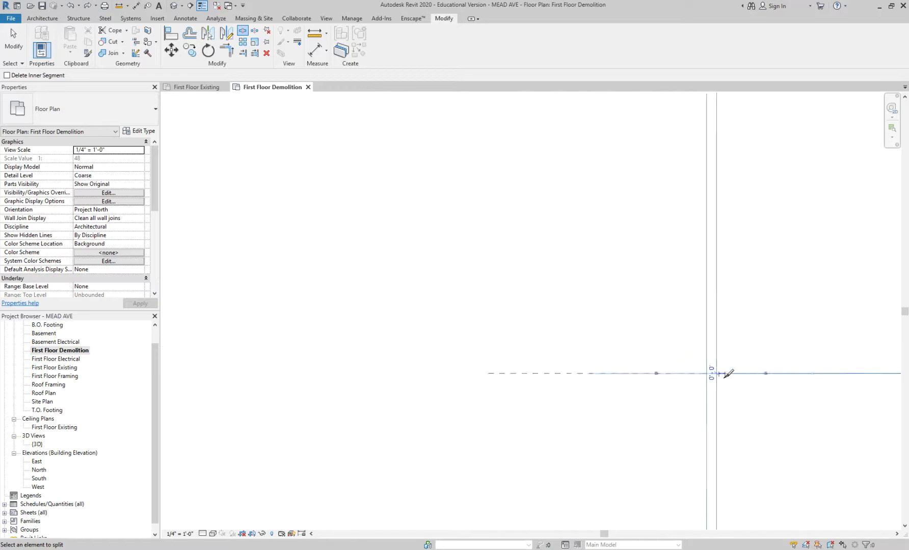
middle_drag(737, 379, 621, 373)
scroll(599, 357, down, 4)
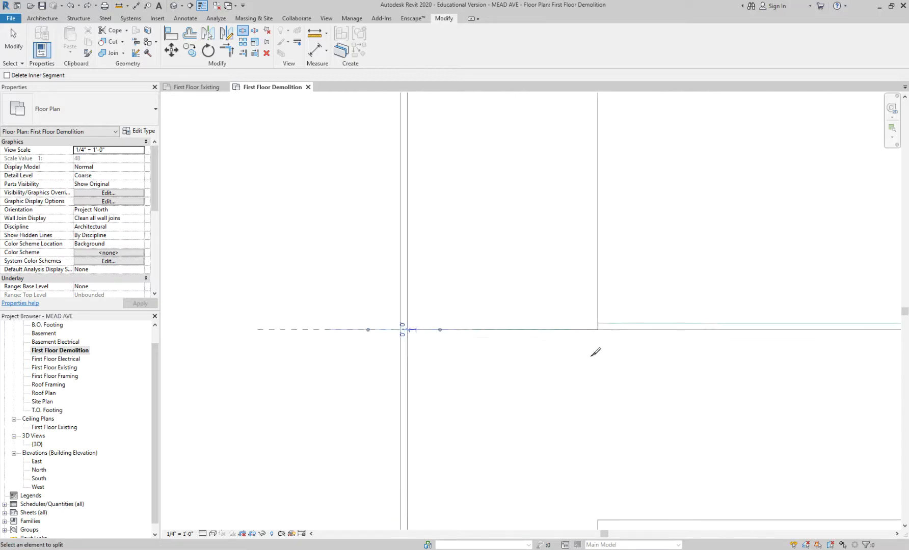
scroll(567, 324, up, 3)
key(Escape)
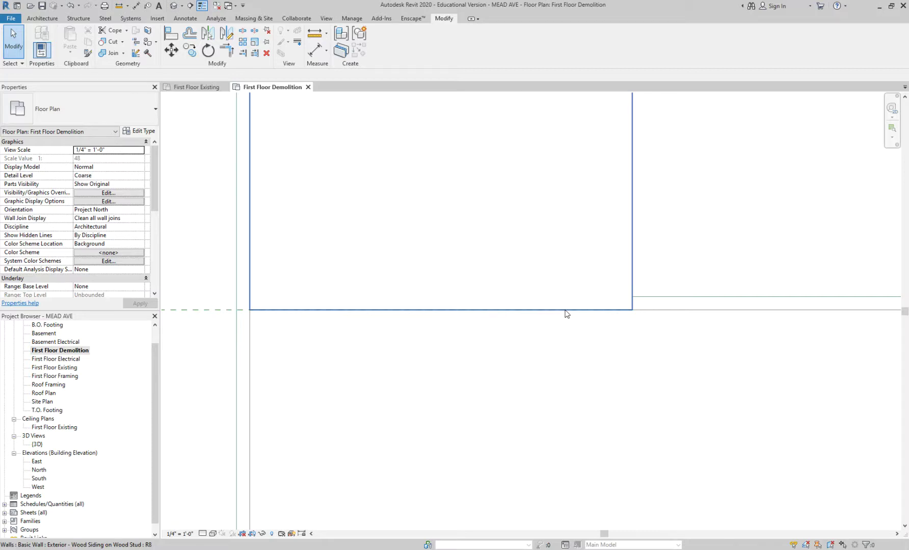
scroll(567, 335, down, 3)
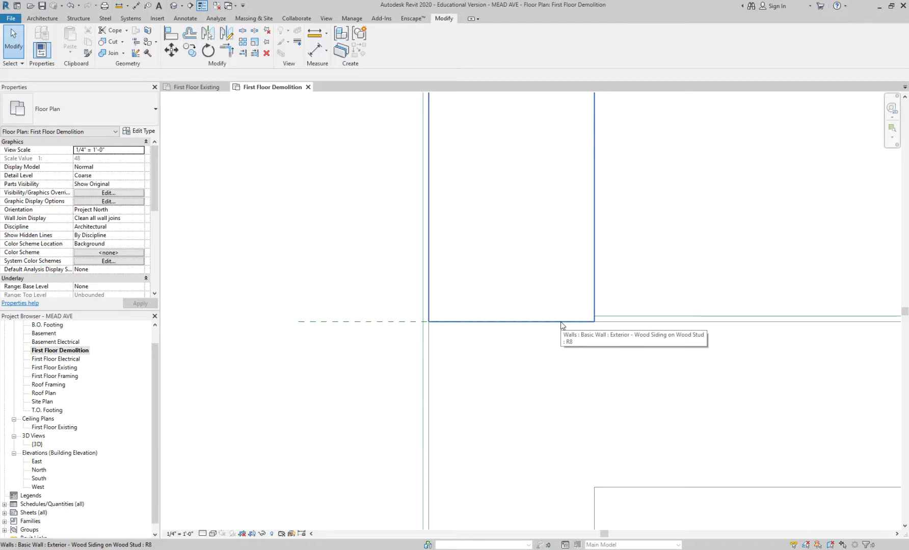
scroll(431, 320, up, 1)
Mark the upper room's west exterior wall segment as demolished with the Demolish tool.
middle_drag(569, 213, 557, 354)
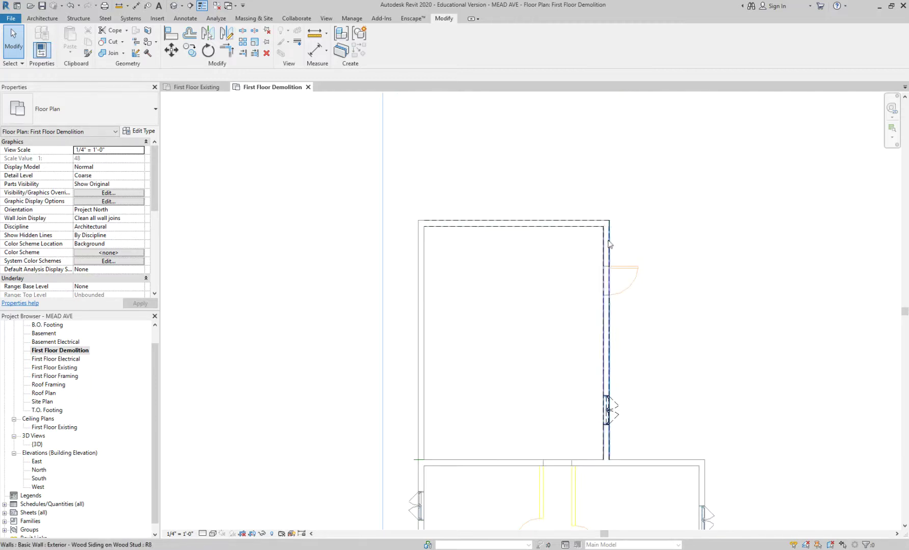
click(421, 253)
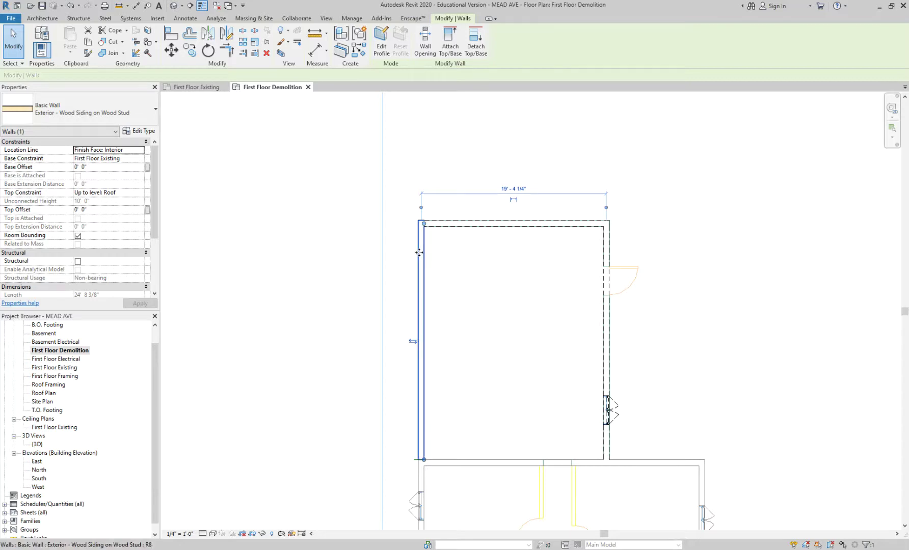
key(d)
key(m)
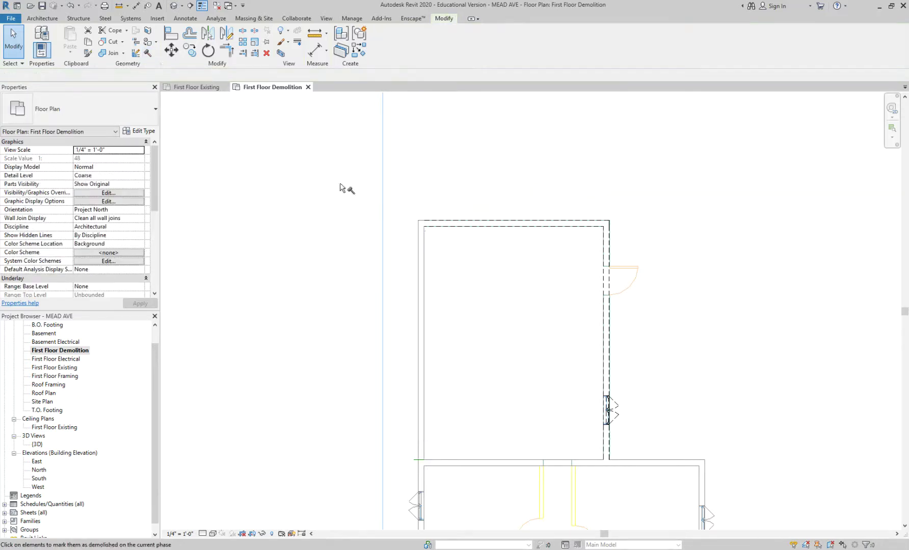
click(419, 244)
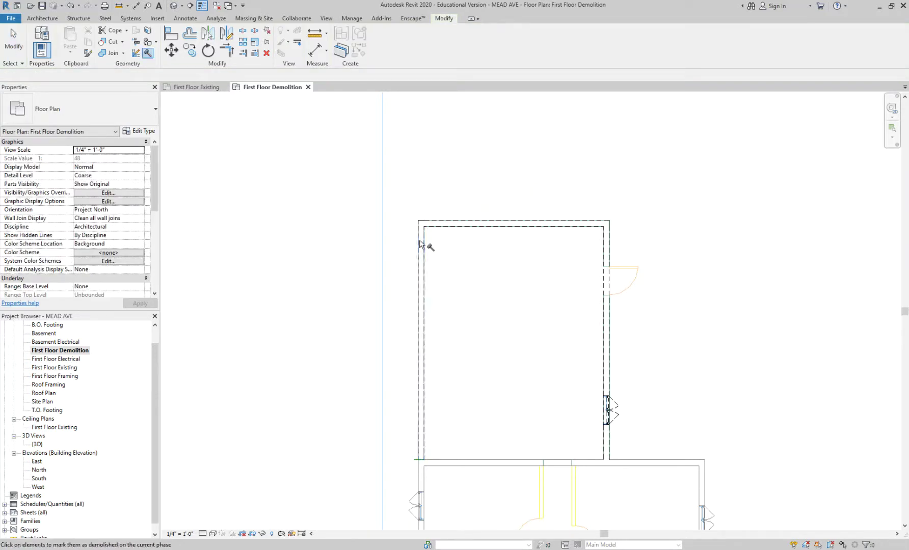
key(Escape)
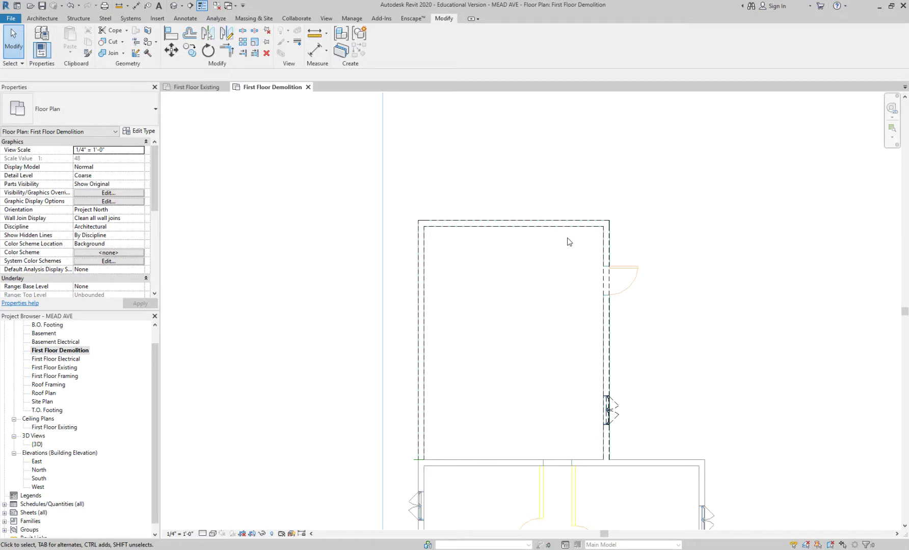
Close the First Floor Existing plan view, leaving the First Floor Demolition plan open.
click(225, 87)
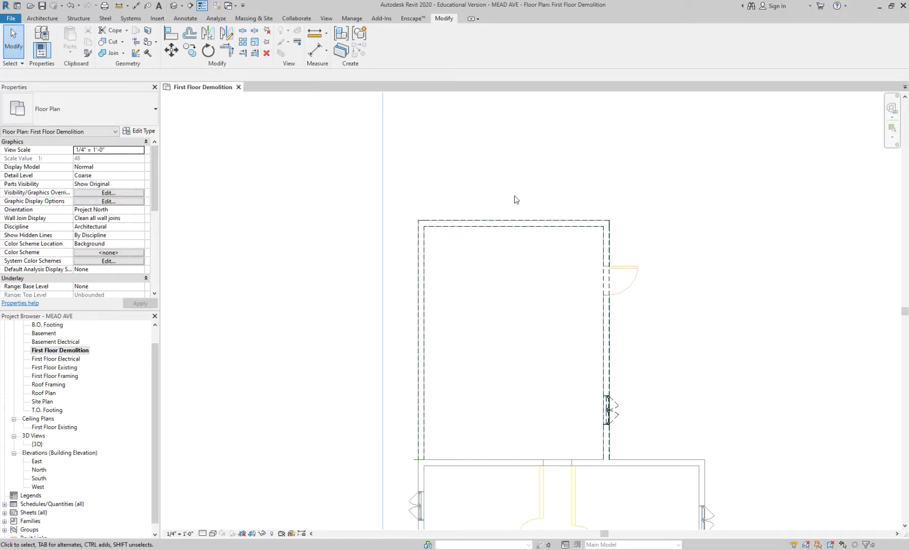
scroll(454, 184, down, 2)
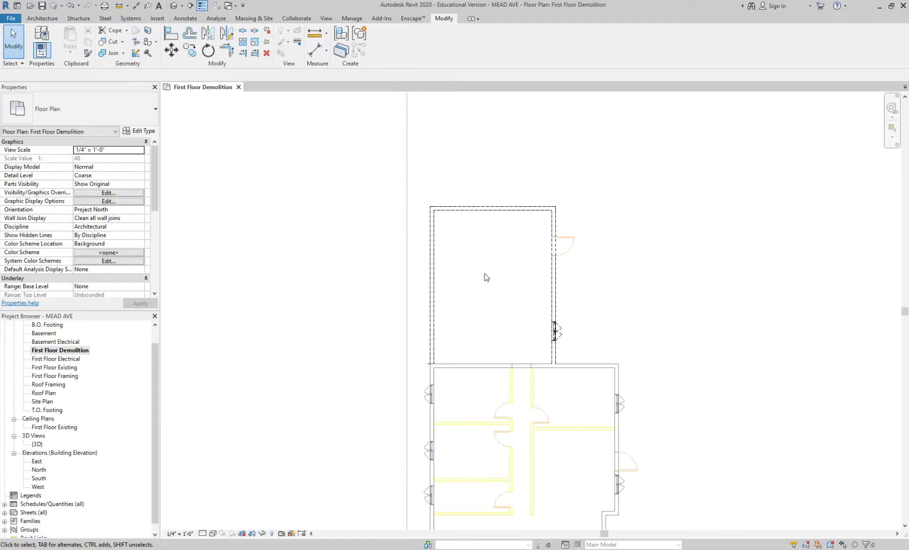
middle_drag(487, 277, 455, 211)
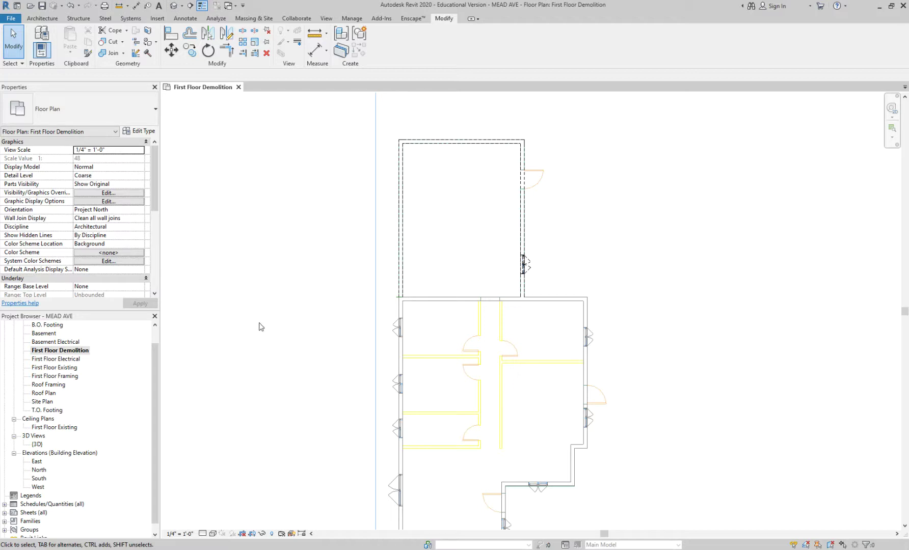
scroll(324, 321, down, 4)
scroll(319, 328, up, 5)
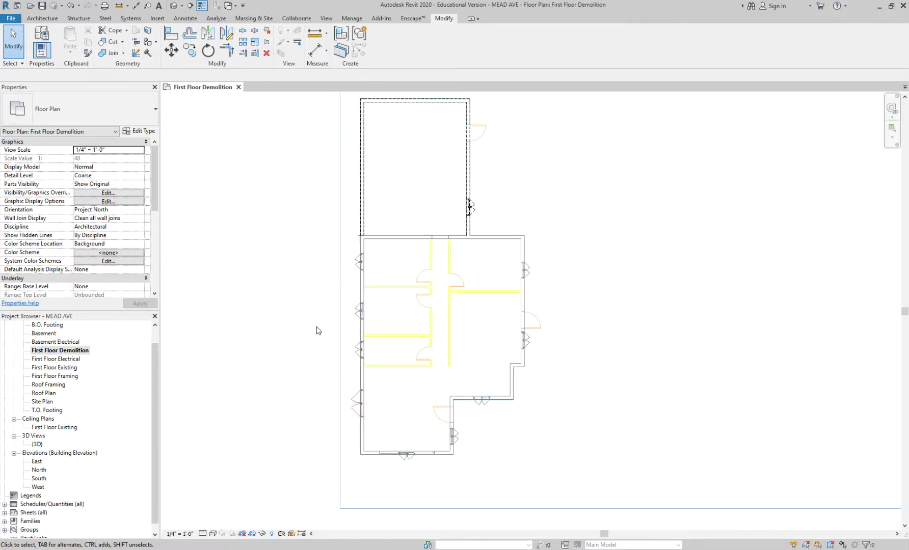
middle_drag(308, 332, 291, 282)
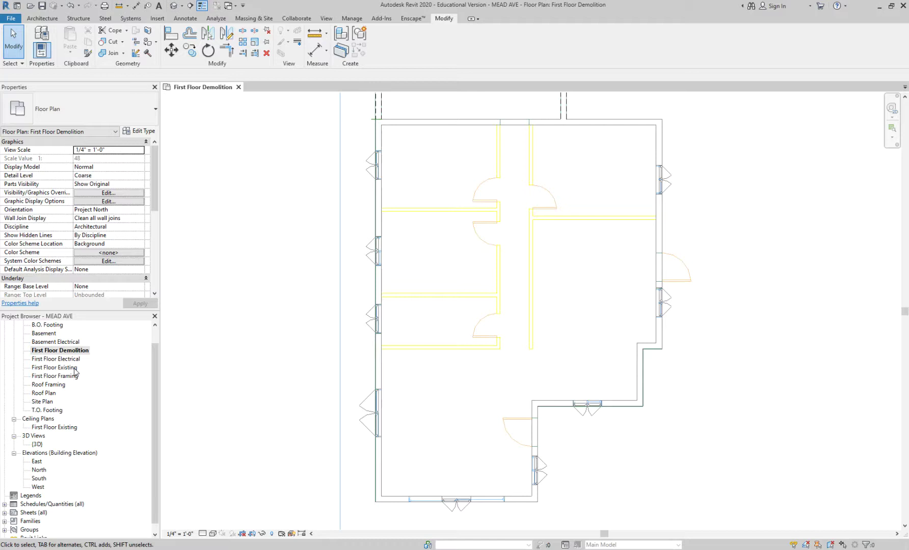
Duplicate the First Floor Demolition plan view without detailing.
right_click(84, 351)
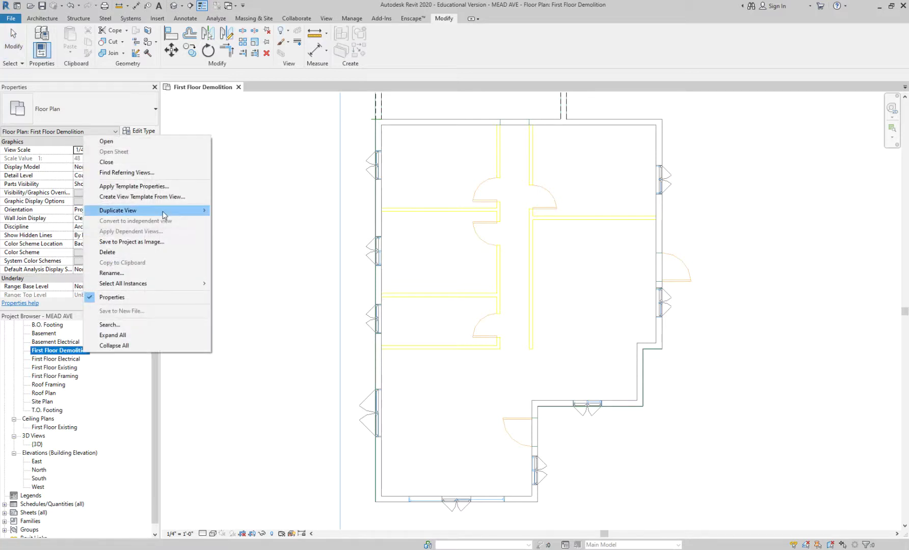
mouse_move(164, 216)
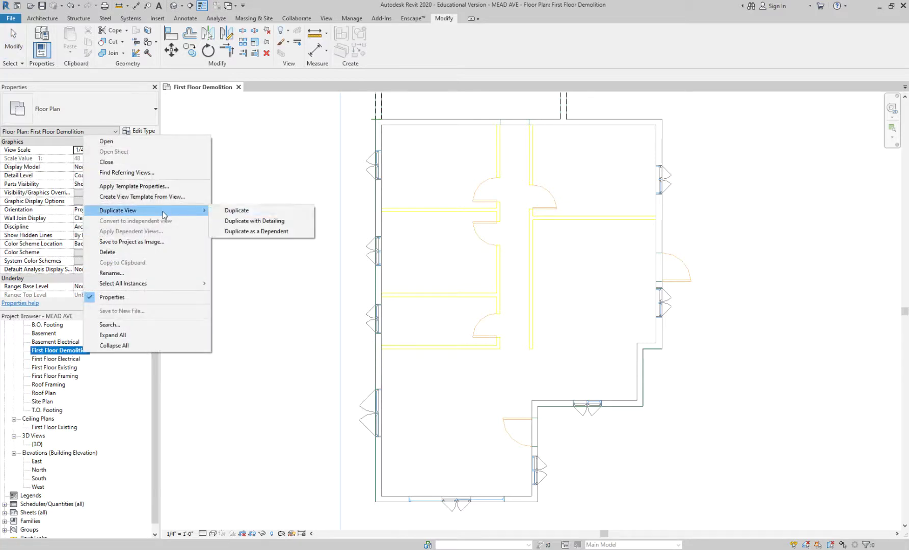
click(252, 211)
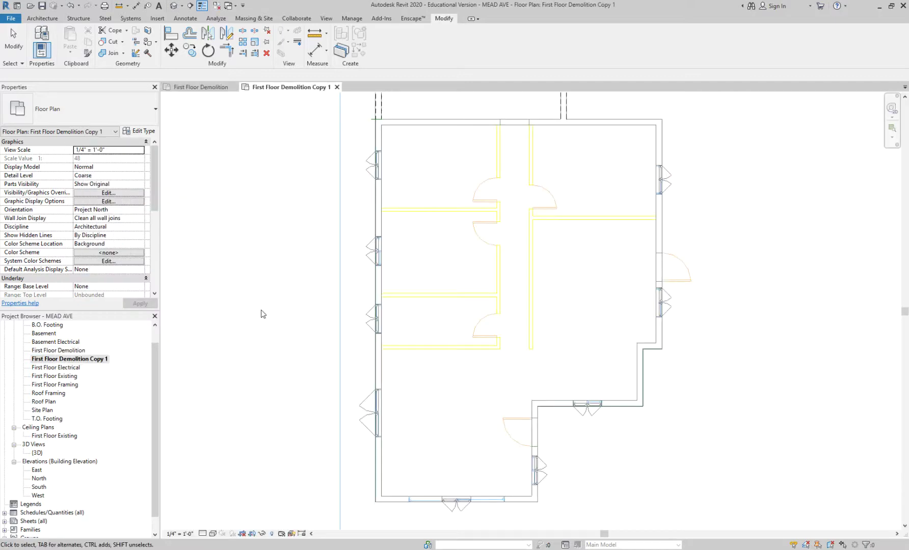
Rename the duplicated demolition plan view as First Floor Remodel.
right_click(105, 359)
click(132, 281)
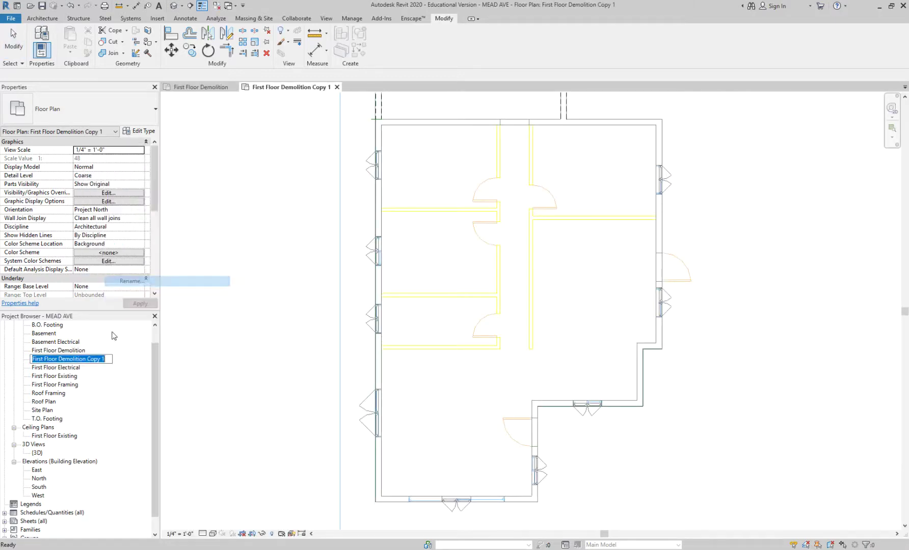
drag(61, 357, 147, 357)
key(BackSpace)
text(rEMODE)
key(BackSpace)
key(BackSpace)
key(BackSpace)
key(BackSpace)
key(BackSpace)
key(BackSpace)
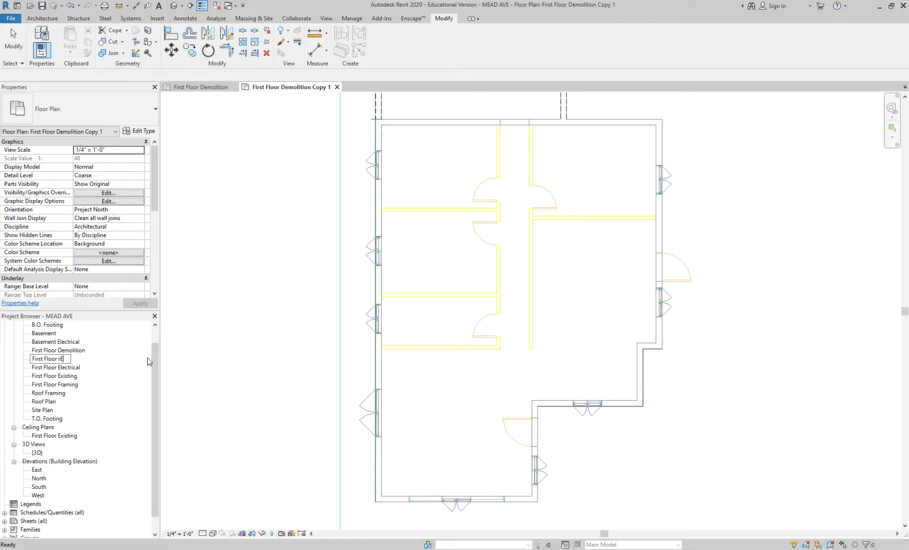
text(Remodel)
key(Return)
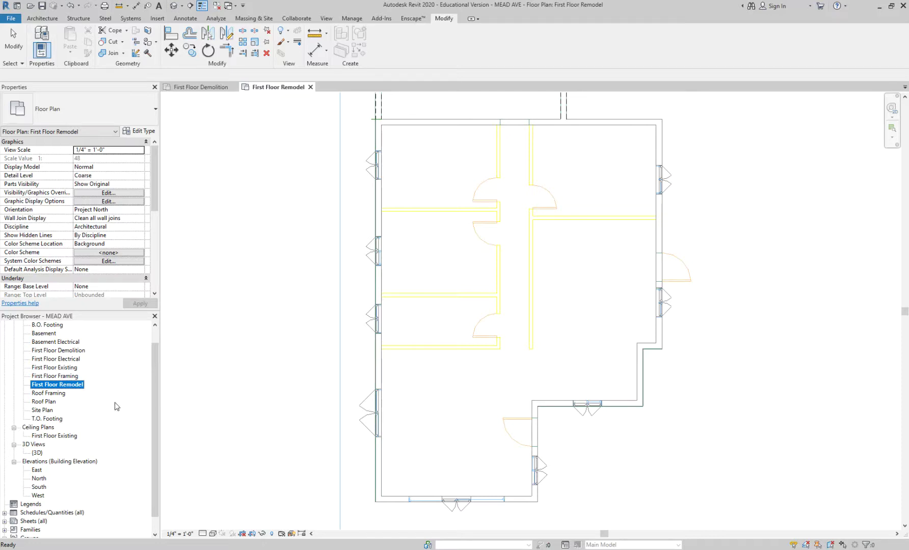
scroll(439, 360, down, 3)
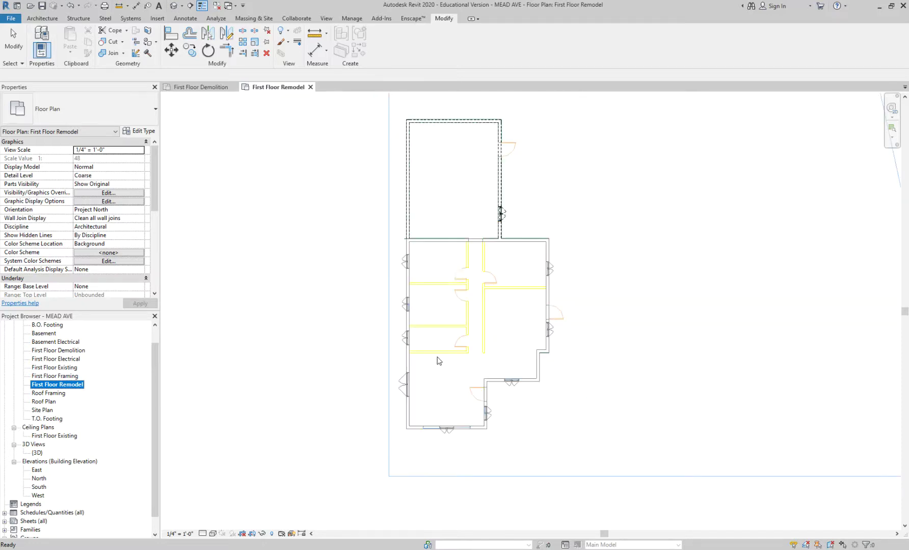
scroll(440, 288, up, 2)
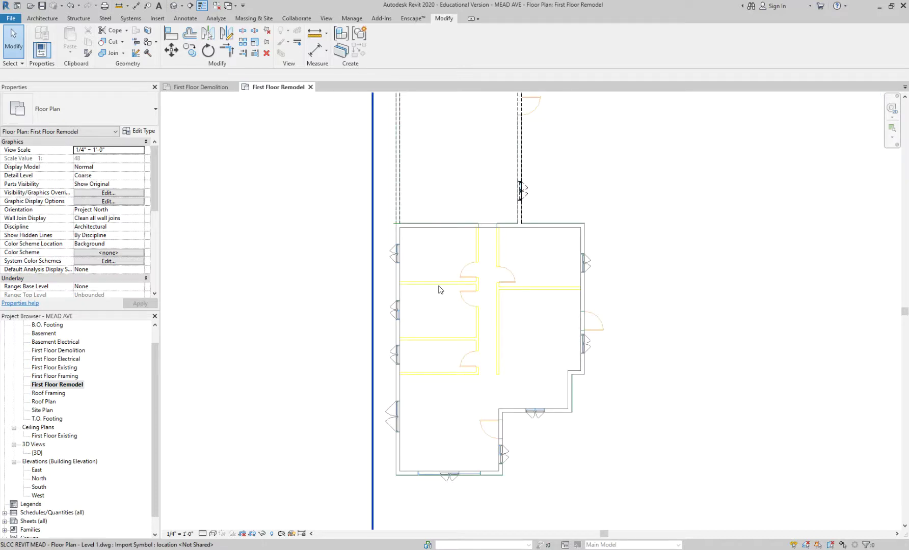
Set the First Floor Remodel view's phase to New Construction.
drag(155, 189, 155, 269)
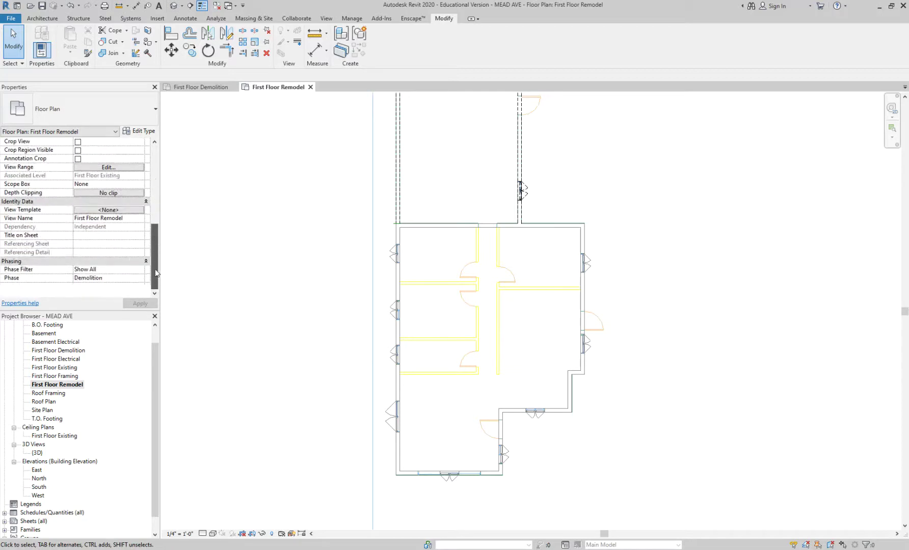
click(141, 278)
click(129, 301)
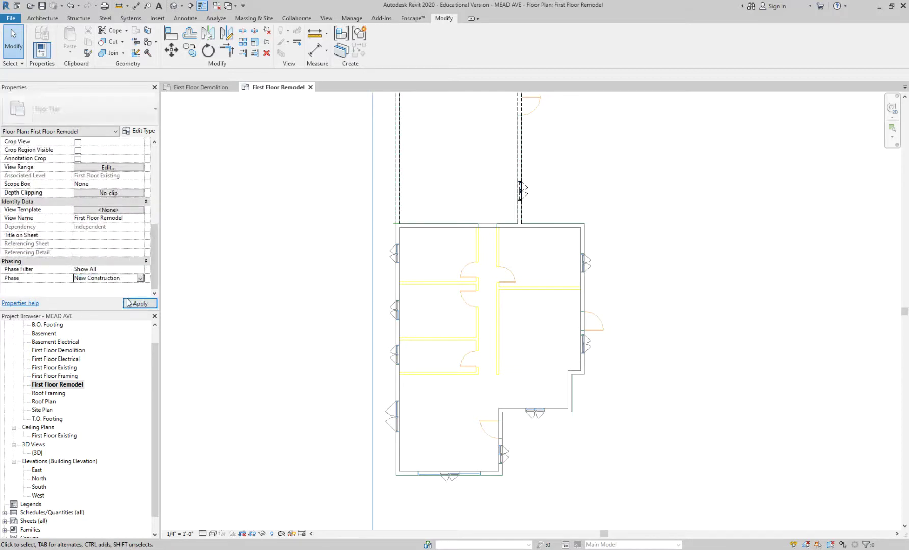
click(131, 303)
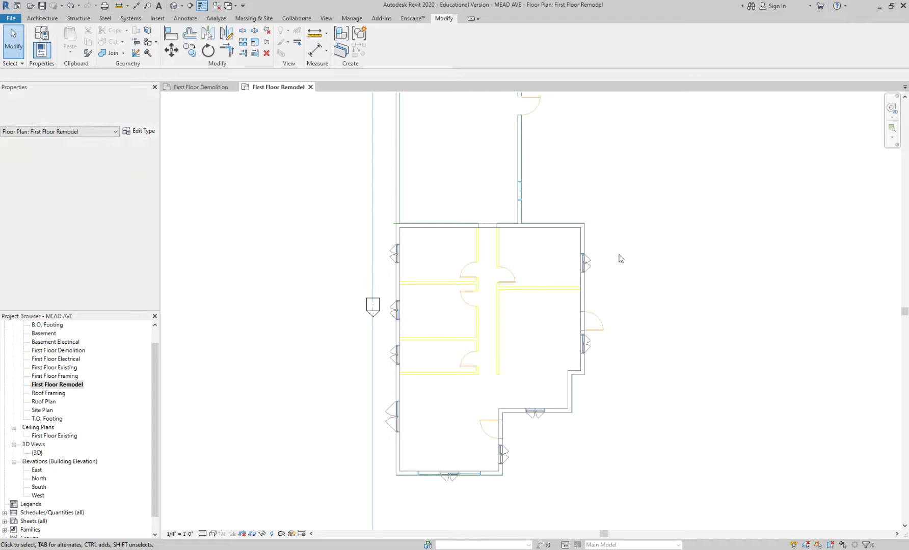
Hide the imported SLCC REVIT MEAD floor plan drawing in the First Floor Remodel view through the Visibility/Graphic Overrides.
scroll(588, 244, up, 4)
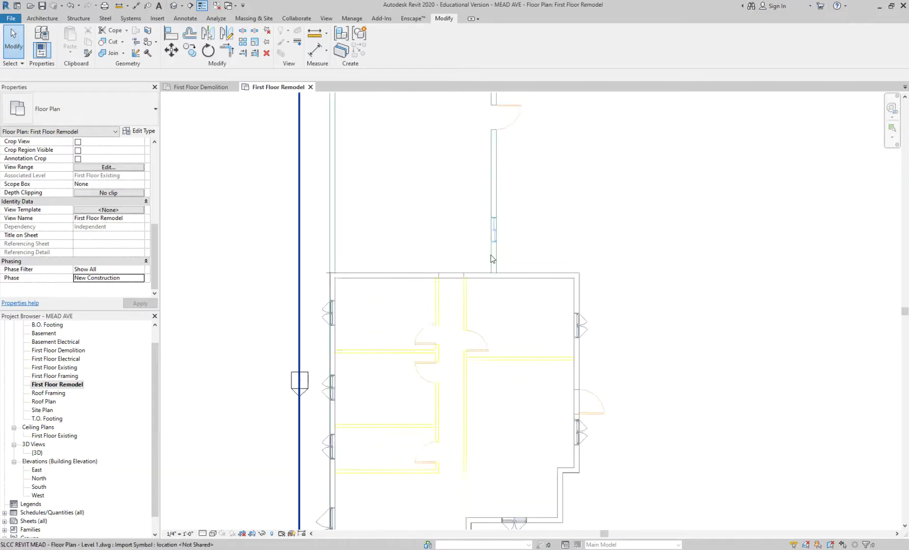
scroll(492, 263, down, 3)
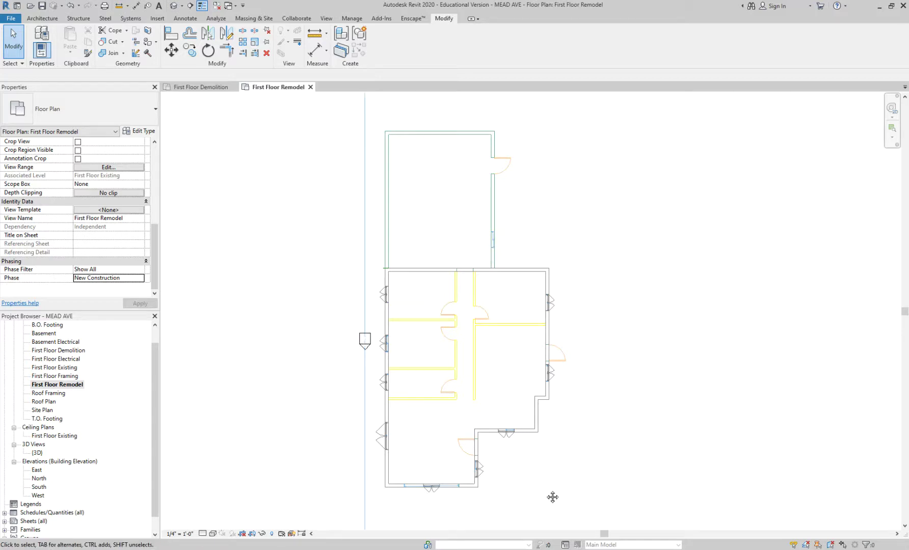
middle_drag(552, 495, 540, 463)
key(v)
key(g)
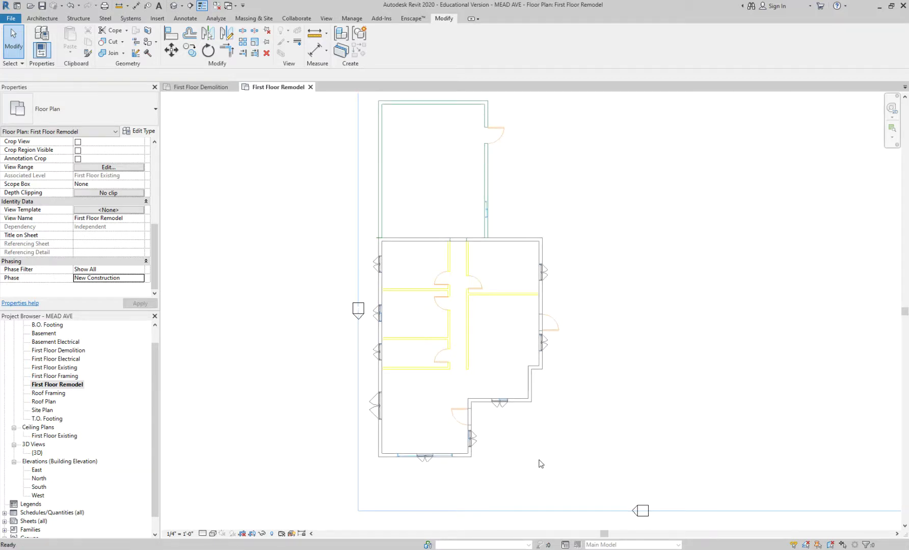
click(536, 121)
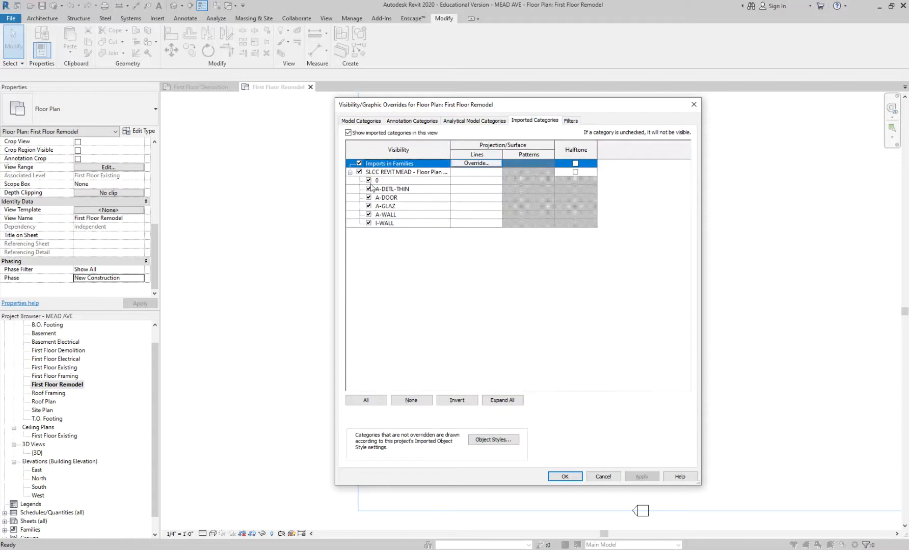
click(359, 172)
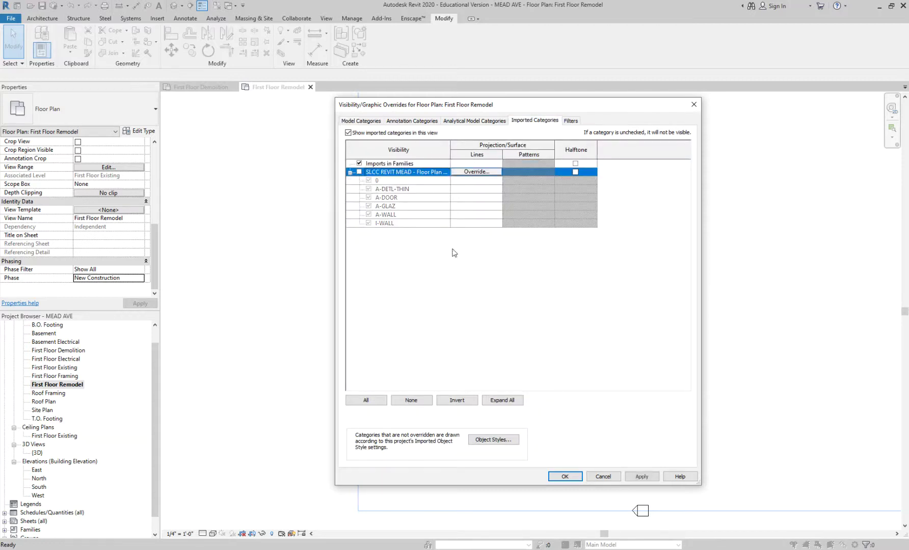
click(565, 476)
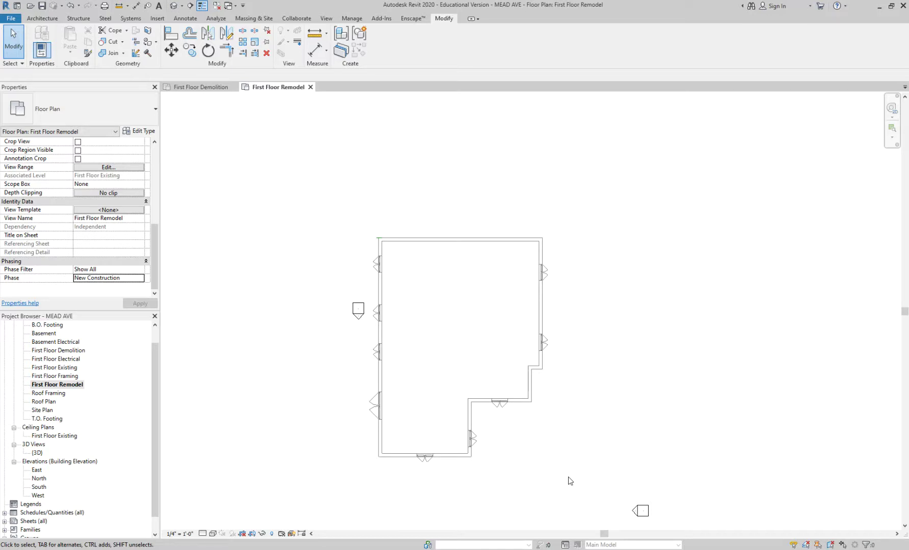
Compare the First Floor Existing plan with the First Floor Remodel plan, ending in the remodel view.
scroll(522, 481, up, 1)
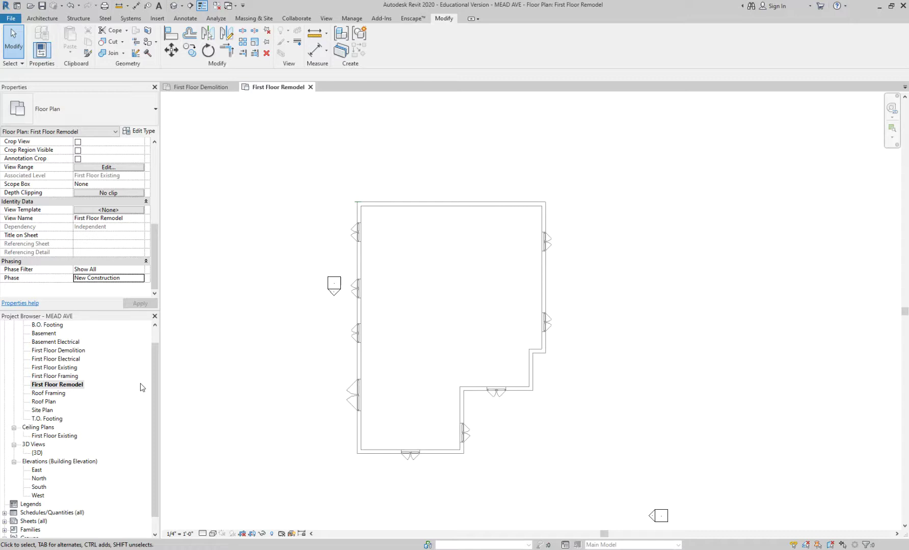
click(69, 369)
double_click(68, 369)
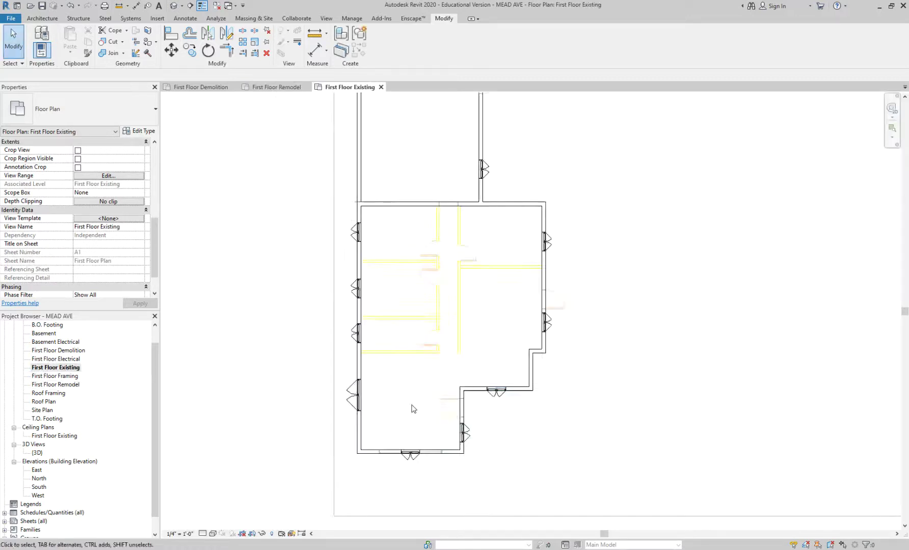
double_click(56, 386)
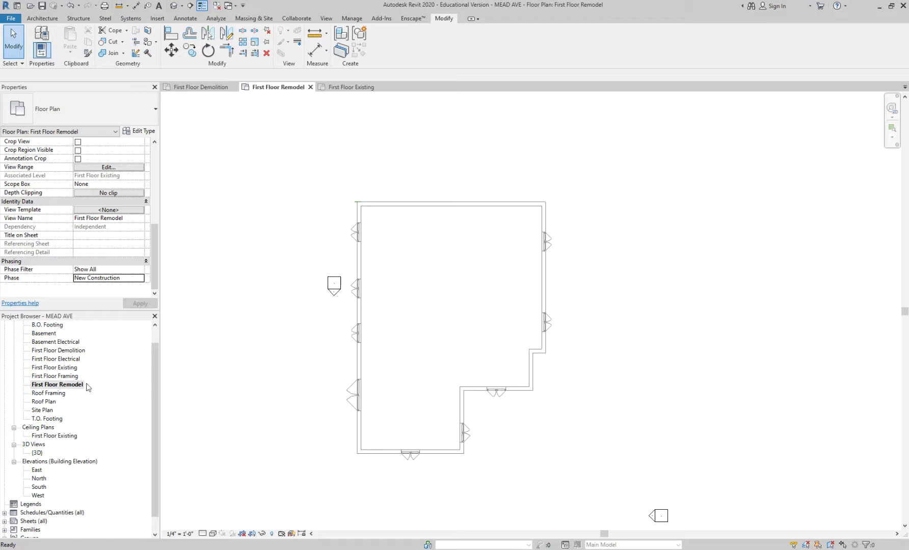
double_click(76, 369)
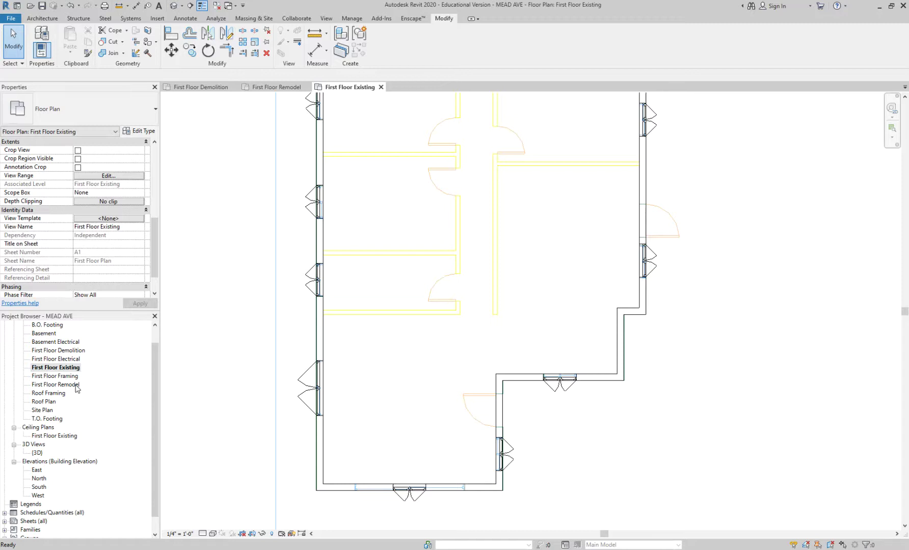
double_click(76, 386)
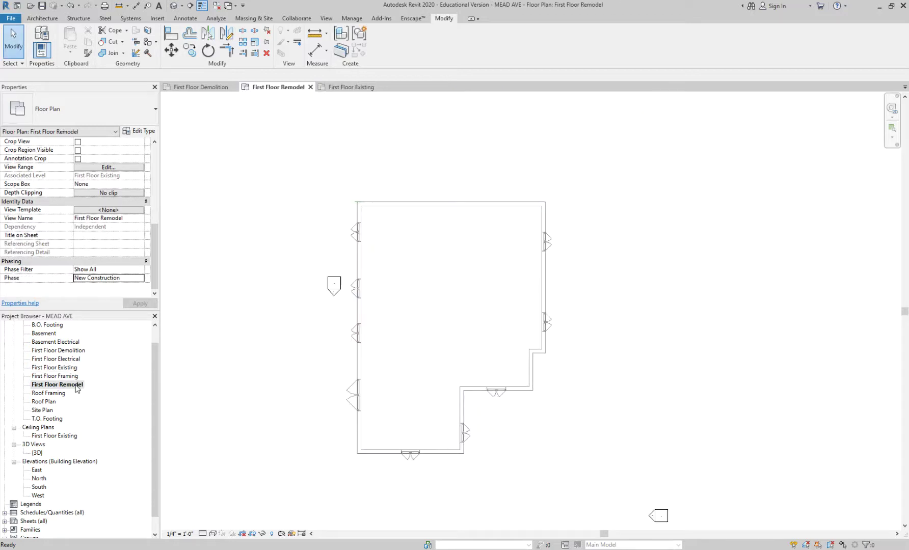
Move the elevation marker from beside the west wall to above the building's north wall.
scroll(510, 372, down, 4)
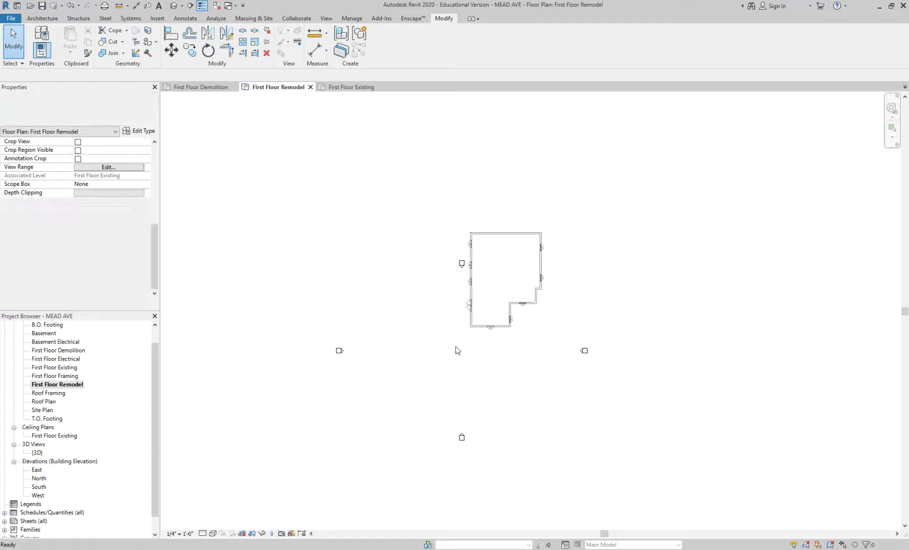
scroll(462, 353, up, 4)
click(469, 246)
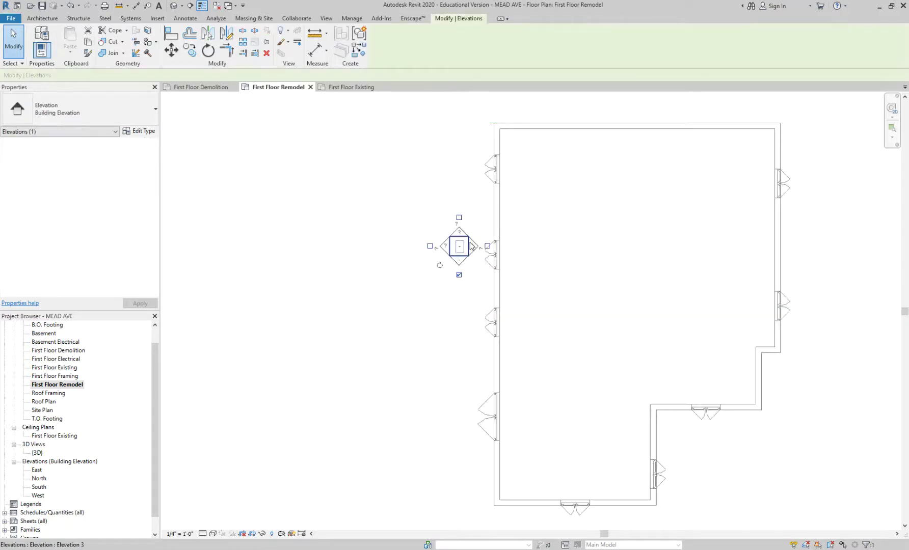
scroll(468, 247, down, 2)
drag(463, 244, 578, 115)
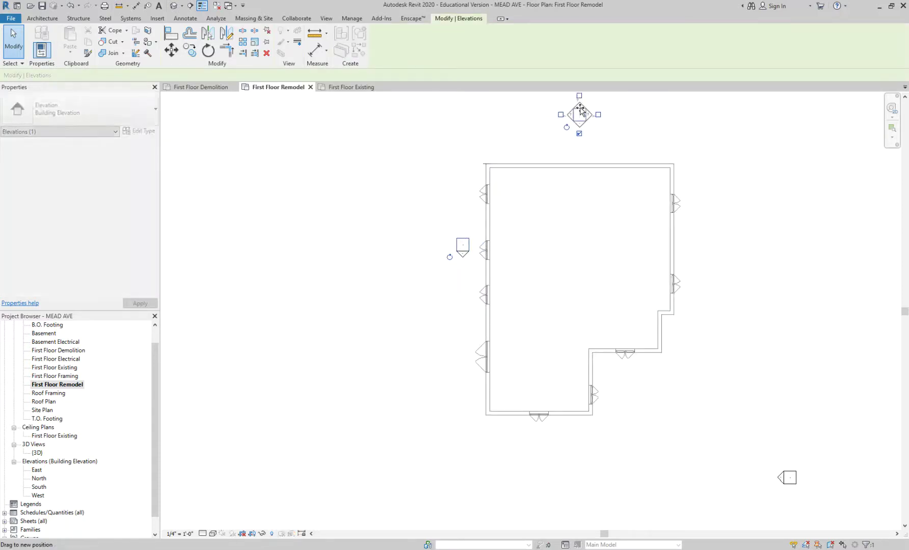
click(412, 209)
scroll(413, 210, down, 2)
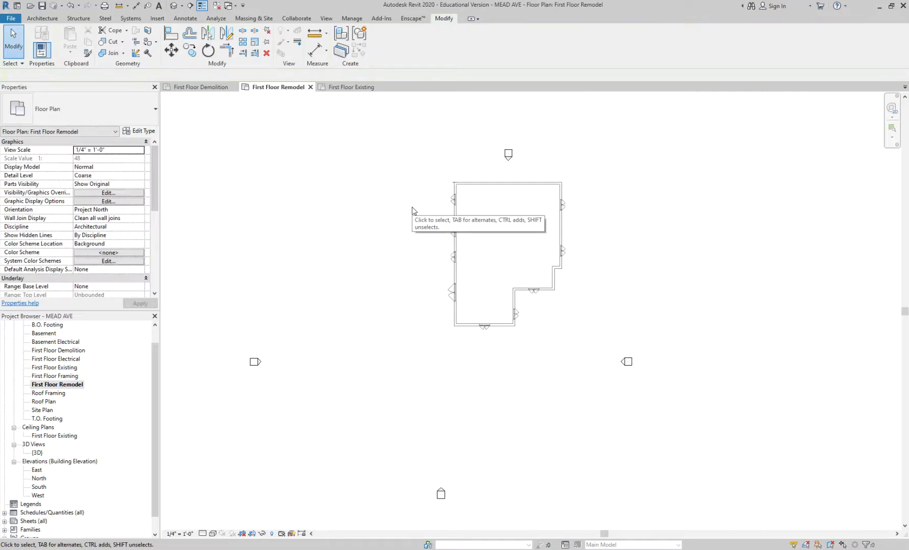
Review the exterior walls in First Floor Existing, then return to First Floor Remodel and check its phasing properties.
scroll(548, 329, up, 3)
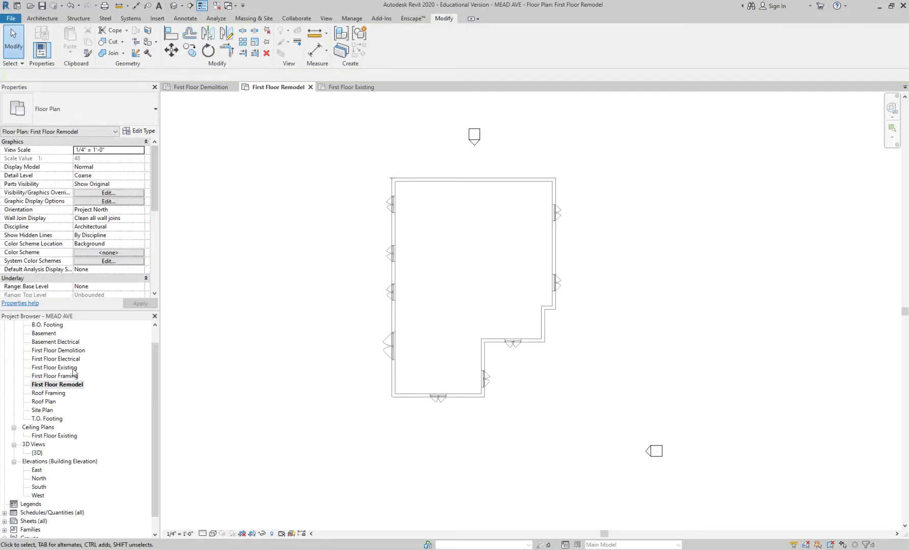
scroll(364, 392, up, 2)
middle_drag(365, 393, 304, 408)
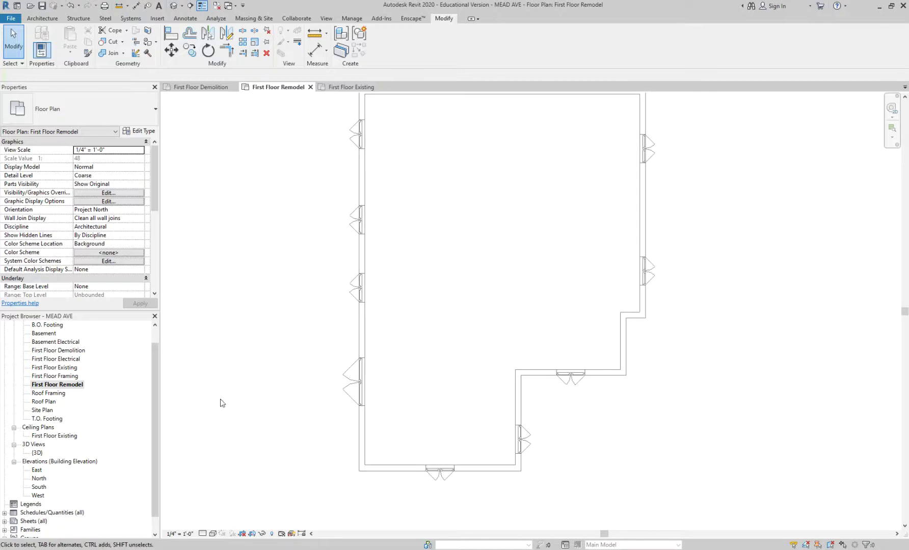
double_click(76, 368)
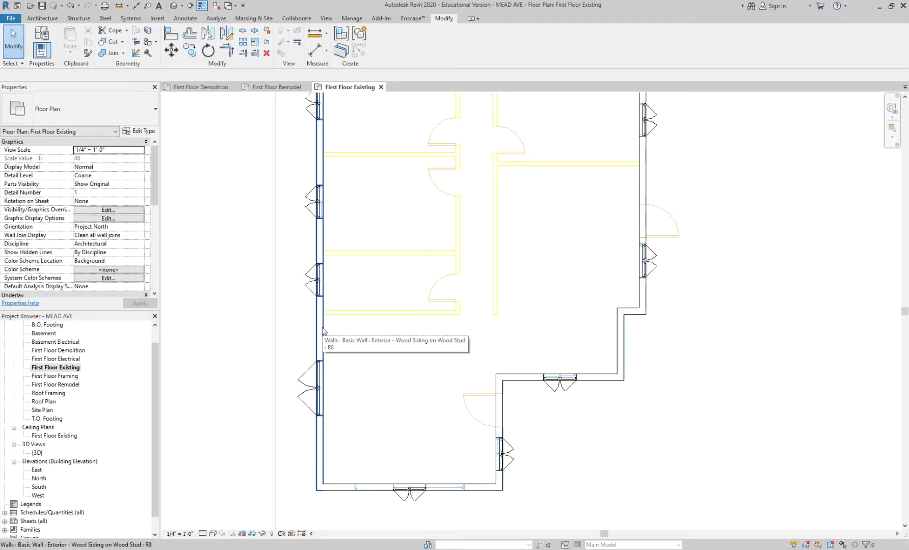
double_click(69, 385)
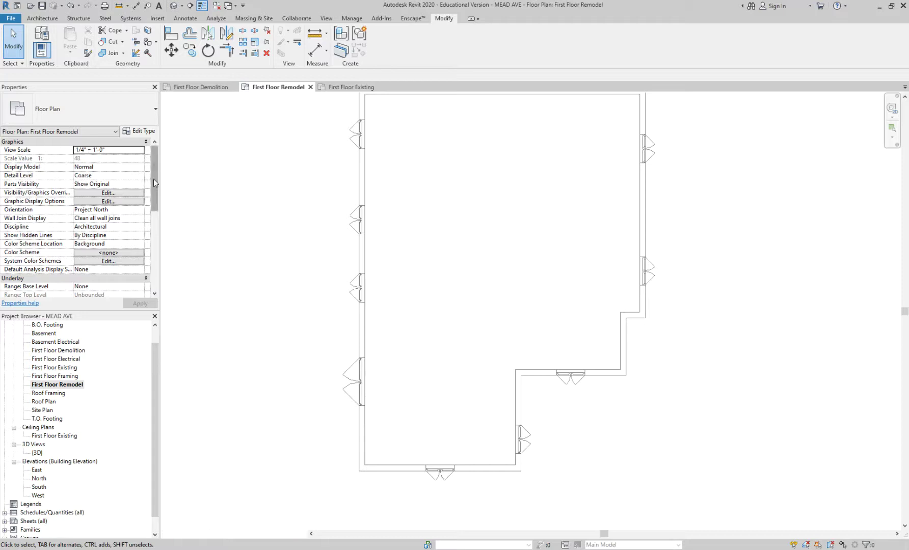
drag(153, 178, 122, 279)
scroll(671, 331, down, 3)
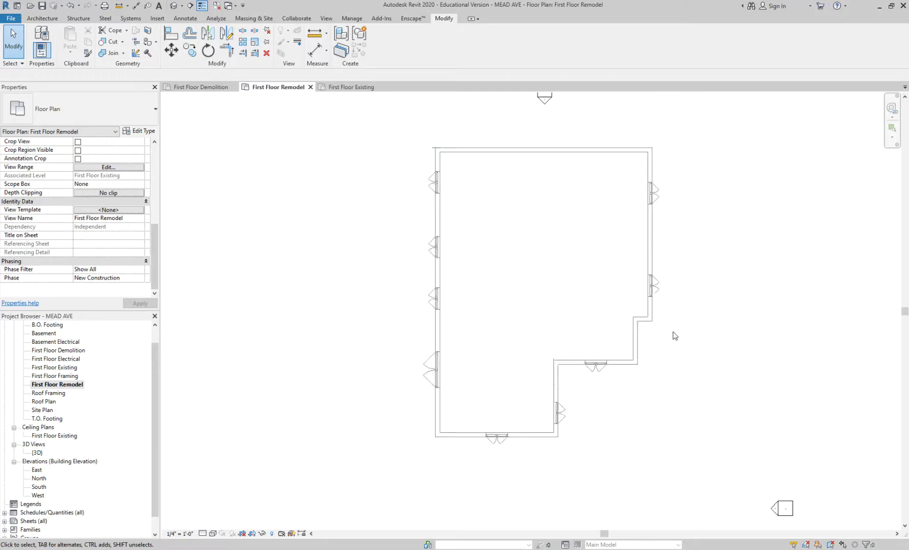
Draw three Exterior - Wood Siding on Wood Stud walls from the northeast corner, enclosing an addition about 11'-6" wide and 12'-5" deep.
middle_drag(691, 277, 643, 248)
key(w)
key(a)
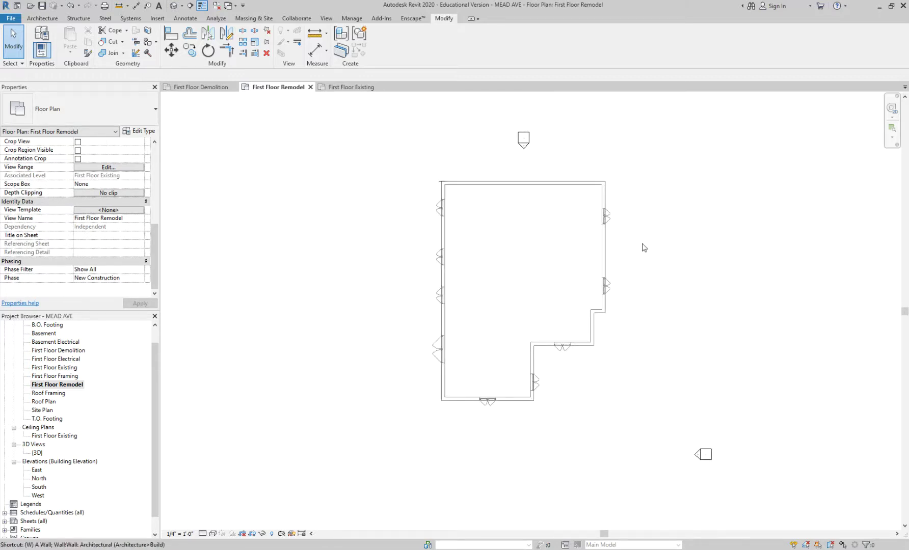
scroll(637, 229, up, 2)
click(592, 169)
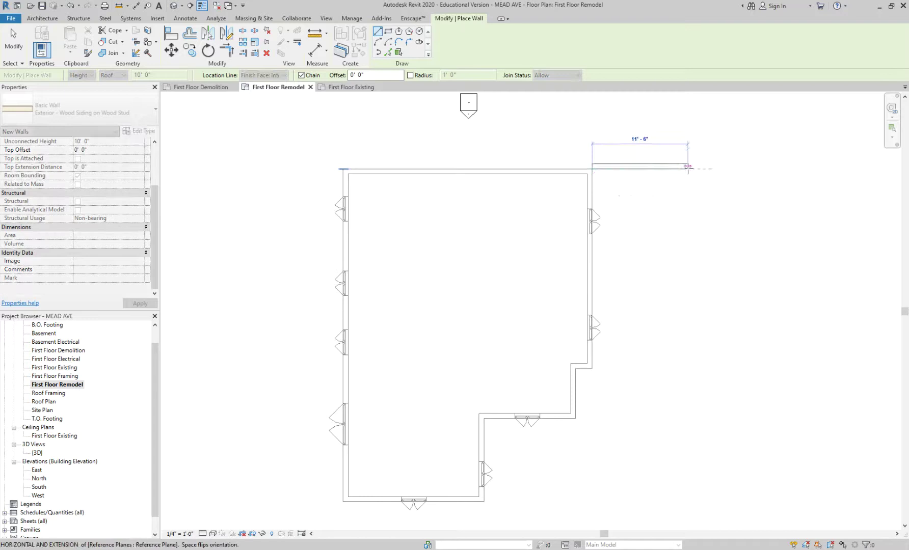
click(687, 169)
click(685, 277)
click(591, 278)
key(Escape)
key(Escape)
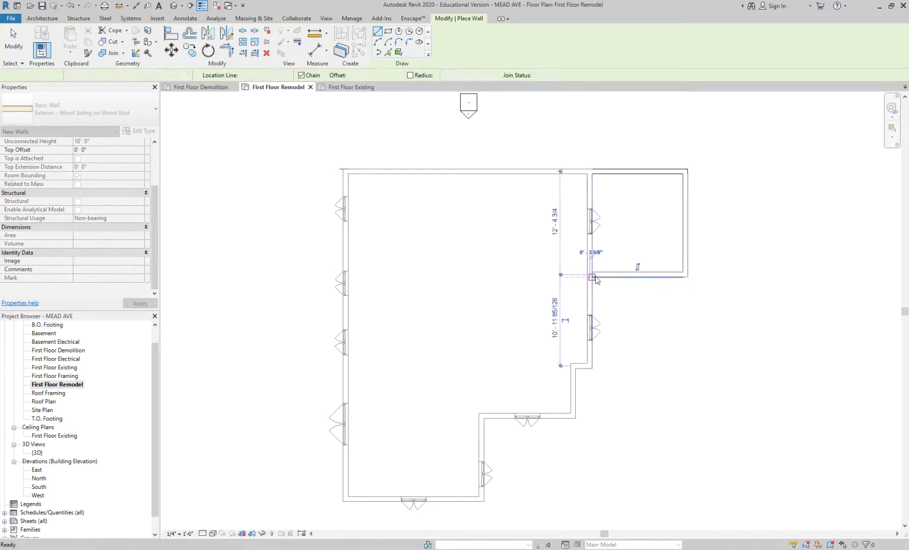
Examine how the addition's new walls are displayed compared with the existing exterior walls.
scroll(638, 169, up, 4)
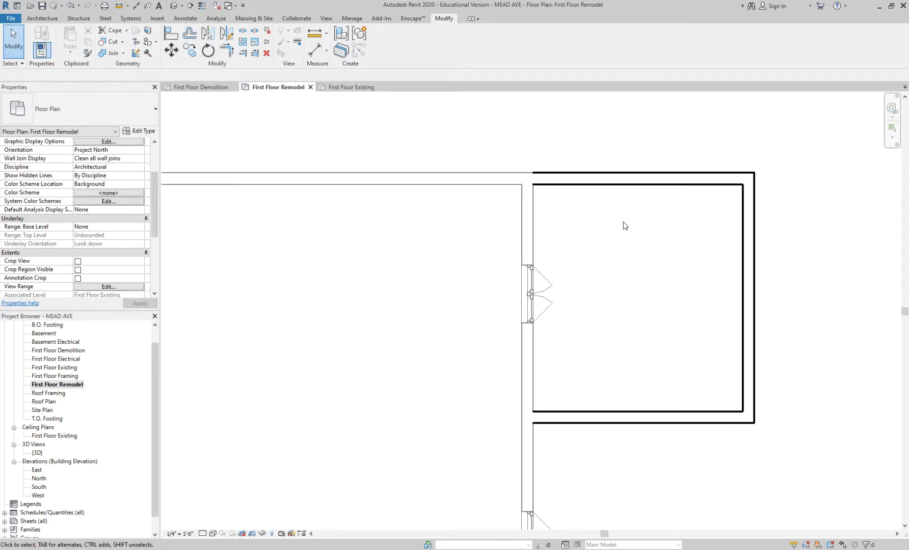
middle_drag(623, 223, 589, 243)
scroll(589, 243, down, 1)
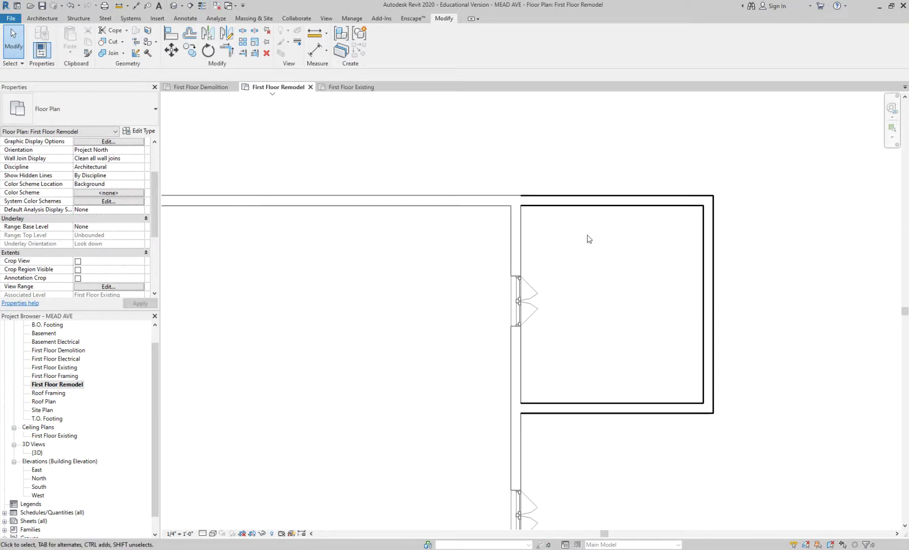
scroll(614, 278, down, 4)
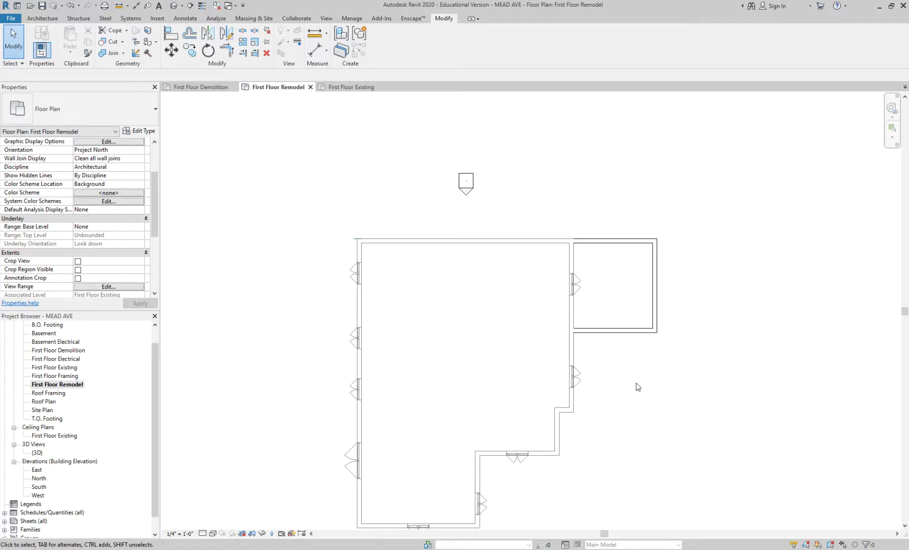
scroll(617, 336, up, 5)
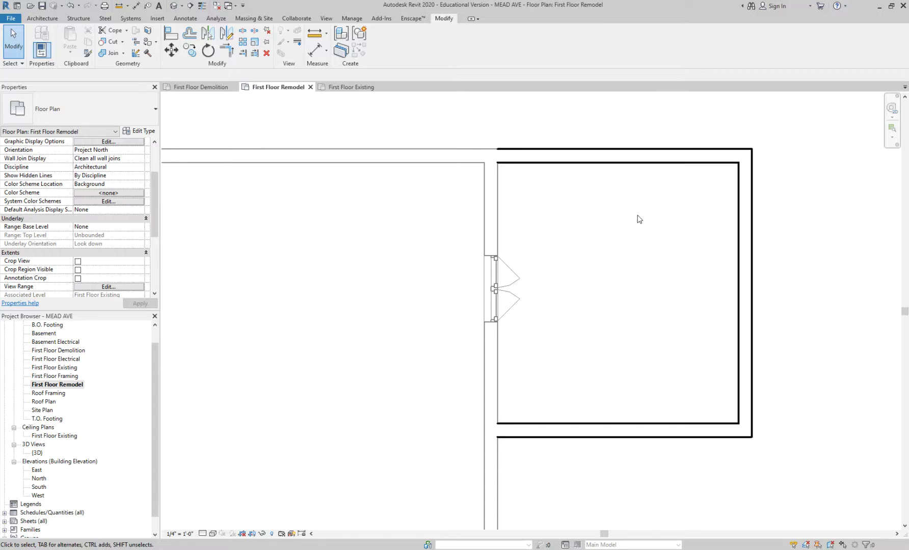
scroll(639, 219, down, 3)
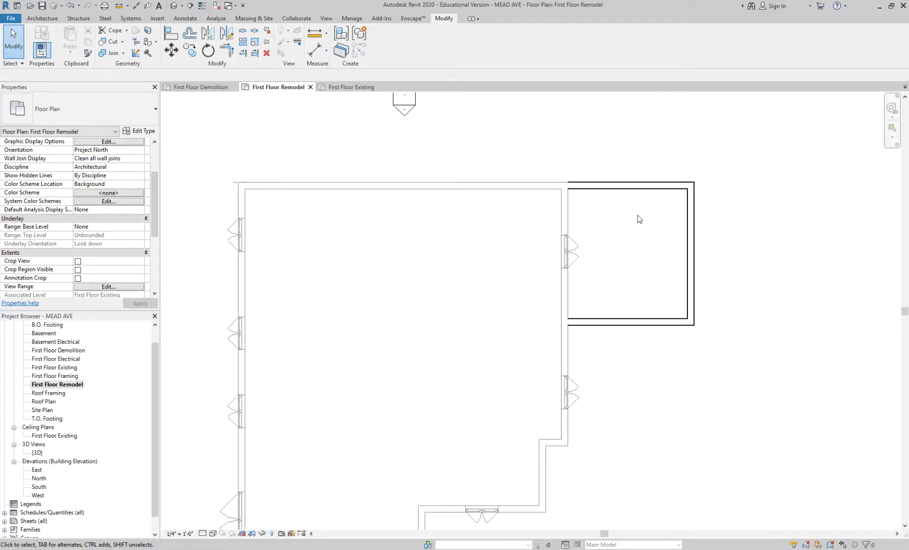
scroll(640, 219, down, 2)
scroll(647, 397, up, 2)
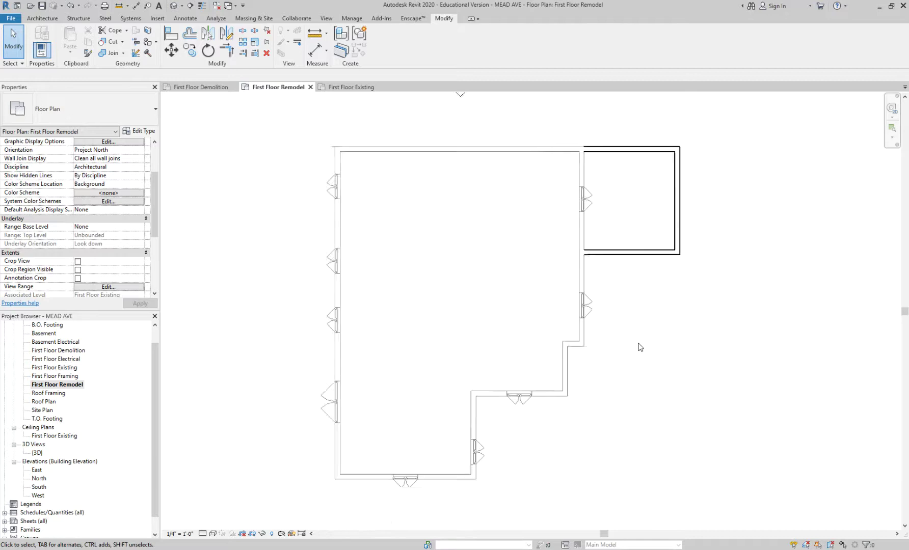
Move the addition's south wall down to line up with the jog at the end of the existing east wall.
drag(617, 231, 619, 347)
click(626, 264)
scroll(619, 231, down, 2)
scroll(589, 217, down, 1)
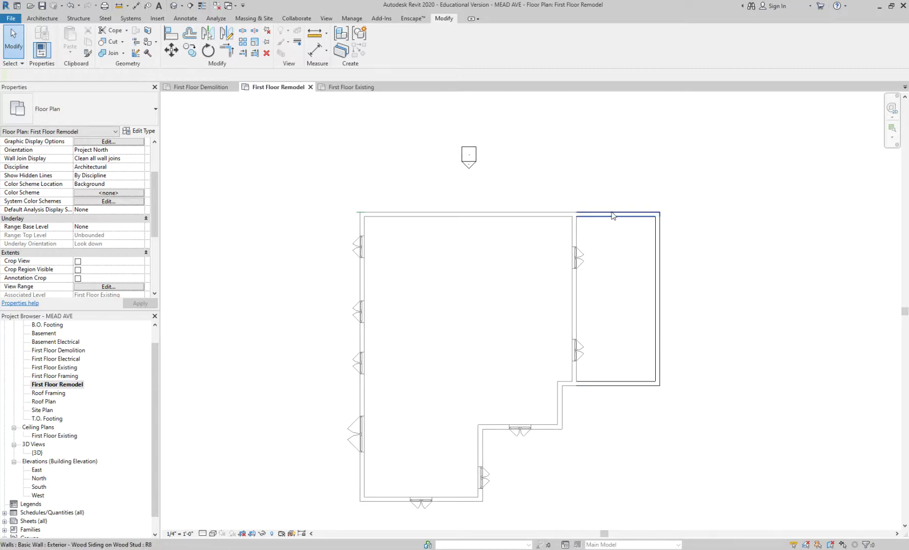
Set Phase Demolished to Demolition for the existing east wall between the house and the addition.
scroll(619, 306, up, 2)
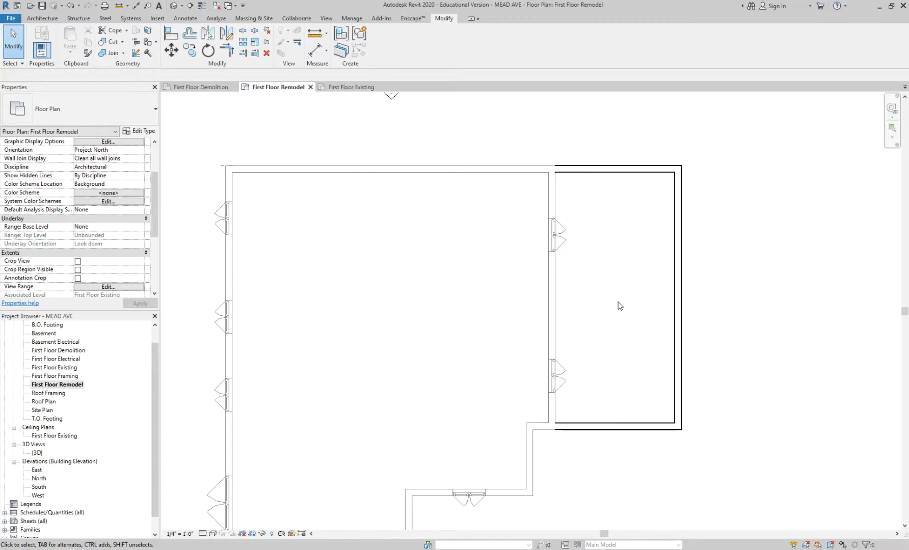
click(555, 297)
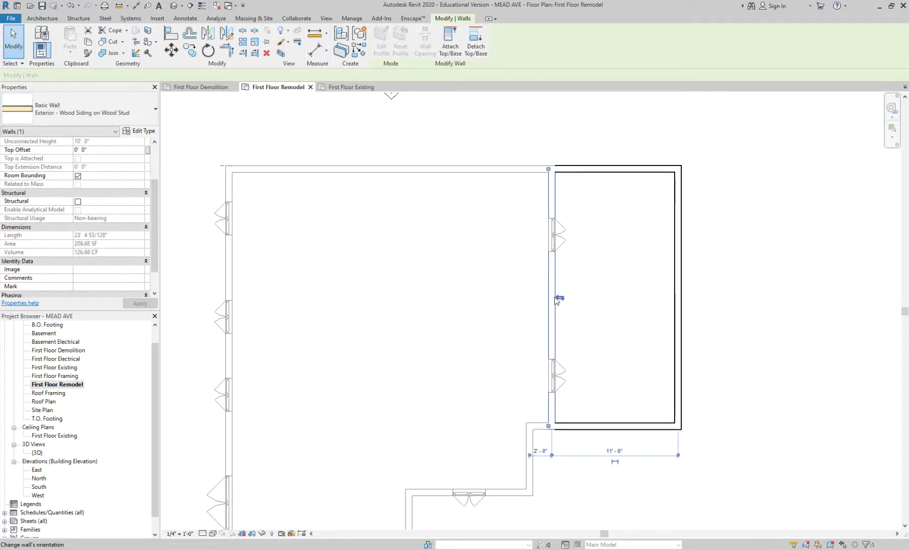
scroll(63, 282, down, 2)
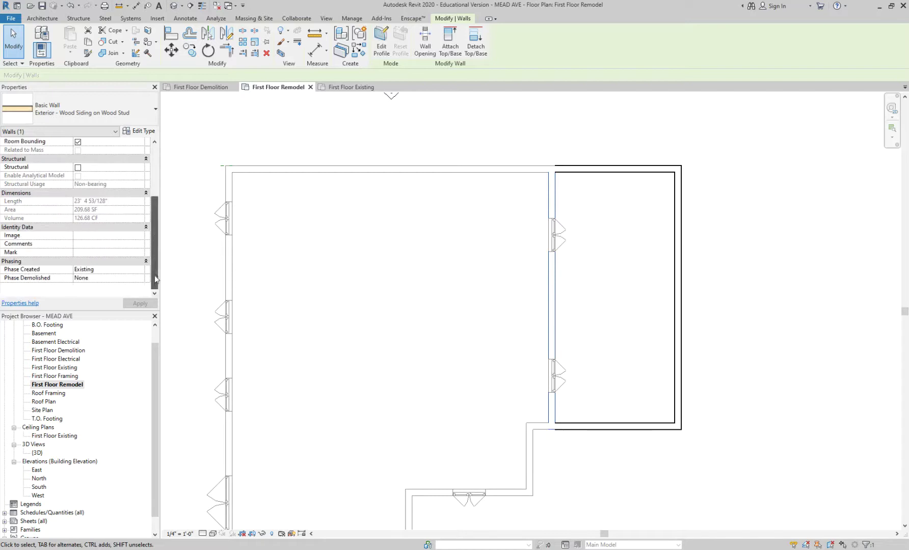
click(98, 279)
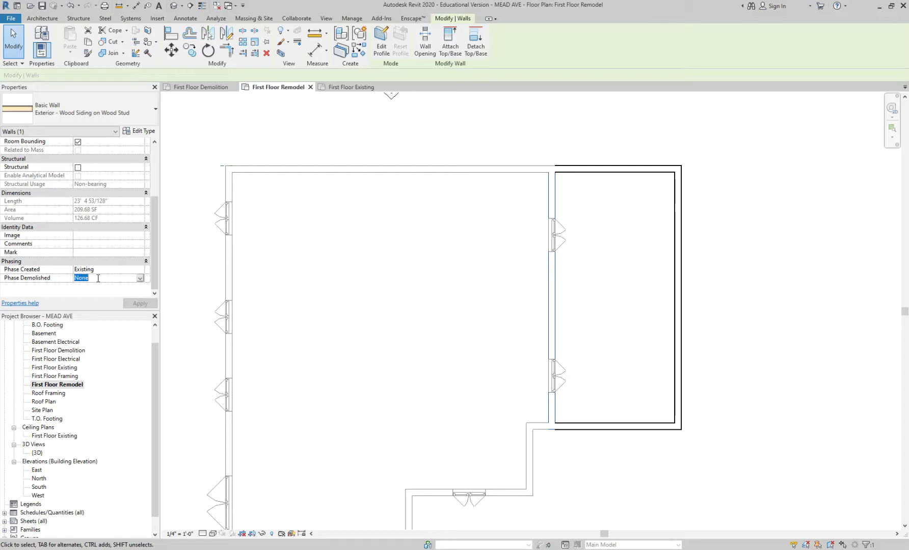
click(98, 279)
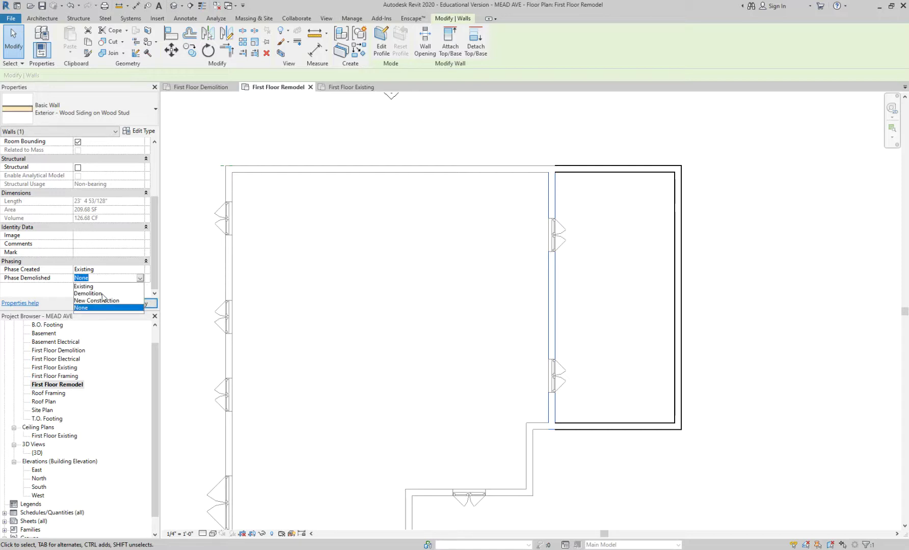
click(103, 294)
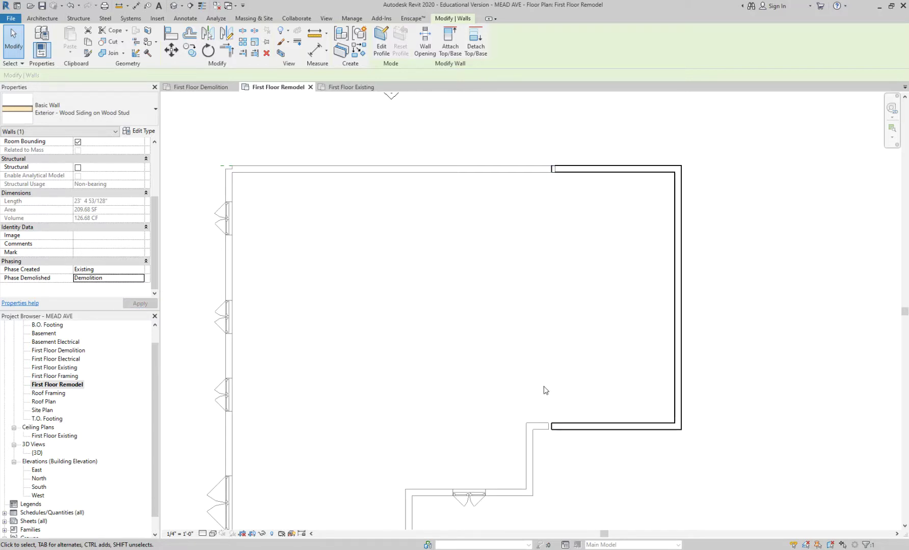
Check how the demolished east wall is shown in First Floor Demolition, and return to First Floor Remodel.
double_click(71, 352)
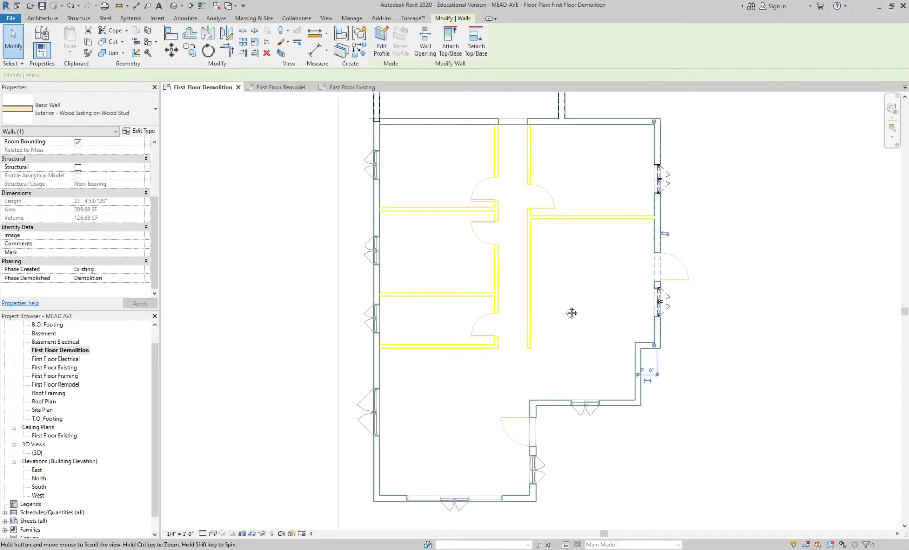
click(639, 257)
scroll(545, 306, up, 3)
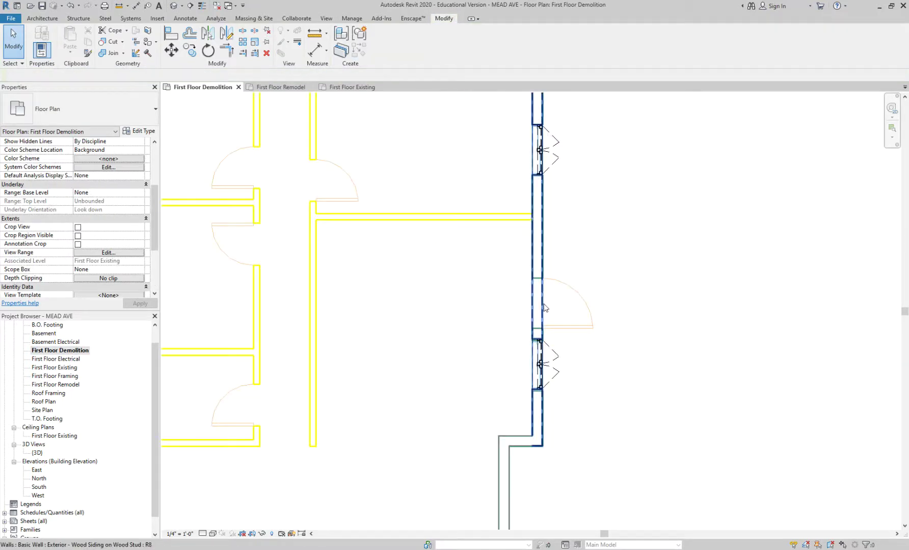
scroll(544, 307, down, 3)
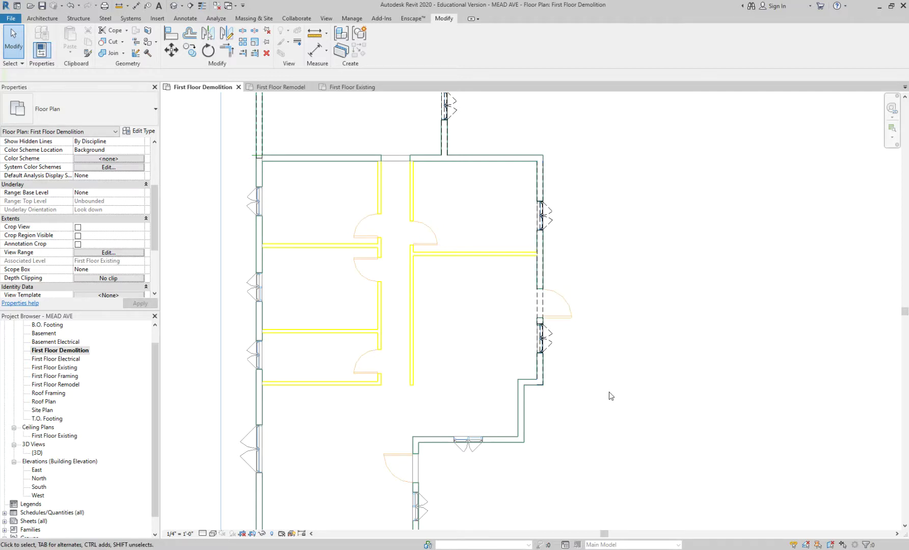
scroll(568, 376, up, 2)
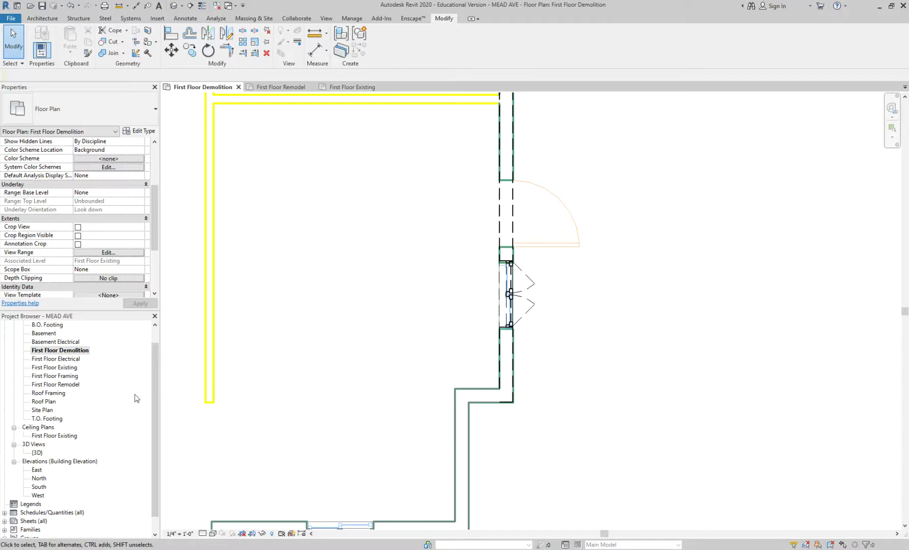
double_click(74, 384)
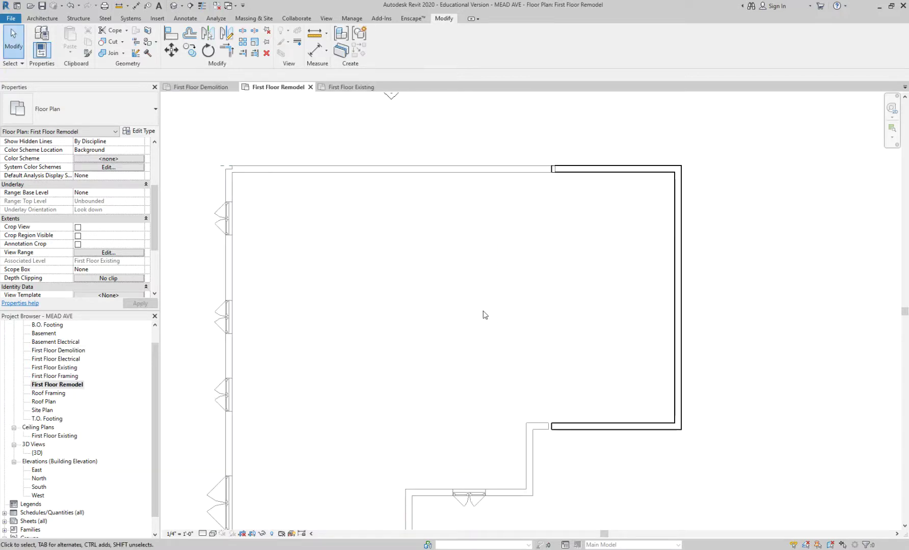
Try to pull the west end of the addition's north wall back to the end of the existing north wall.
scroll(567, 179, up, 5)
scroll(532, 172, up, 2)
click(531, 148)
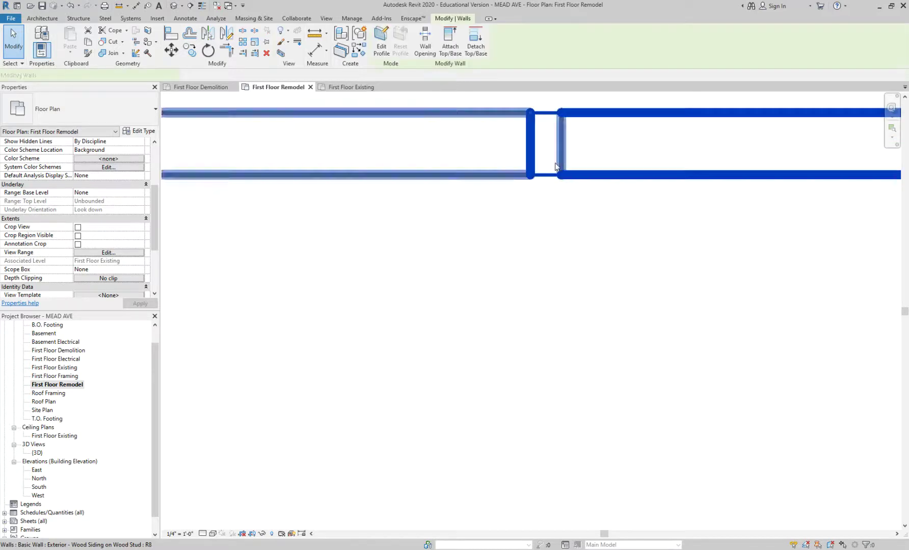
drag(532, 119, 564, 111)
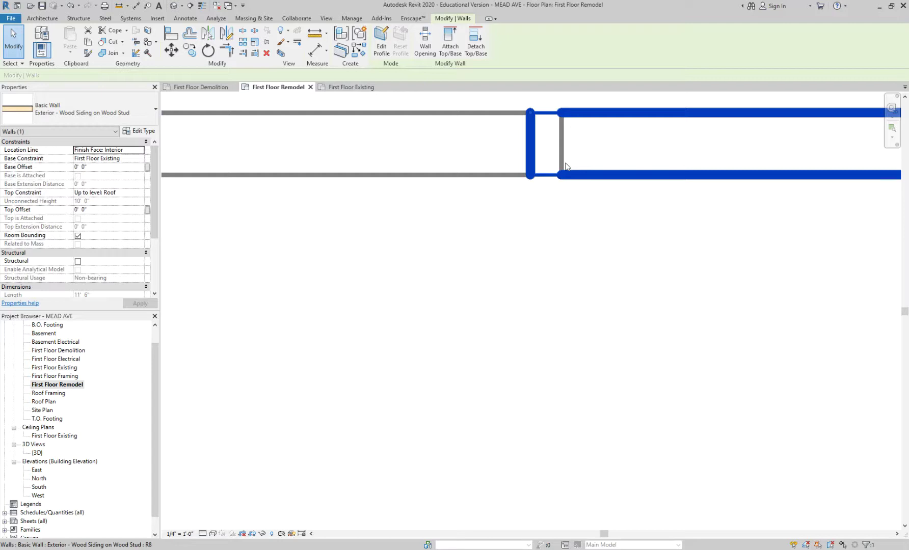
click(560, 227)
click(528, 137)
drag(532, 114, 564, 112)
key(Escape)
key(Escape)
click(687, 114)
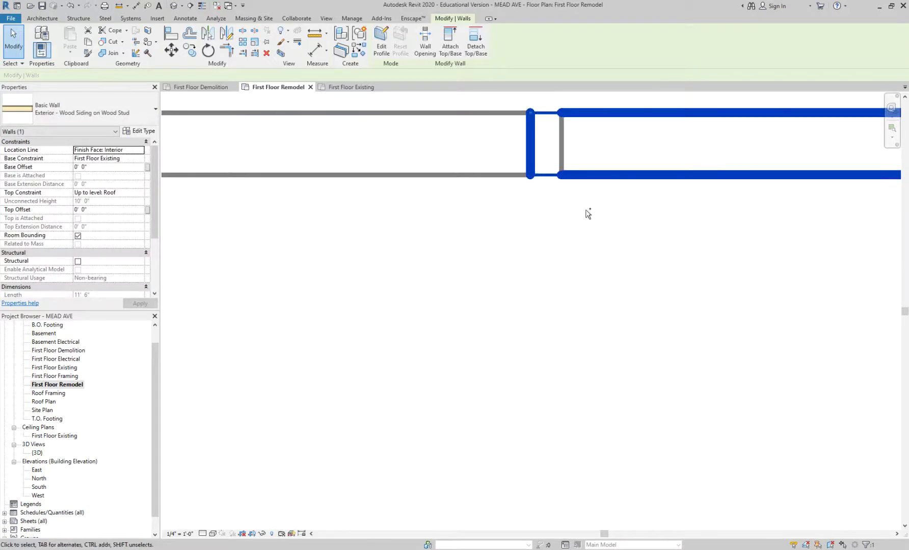
key(ctrl+z)
middle_drag(615, 150, 539, 311)
click(615, 279)
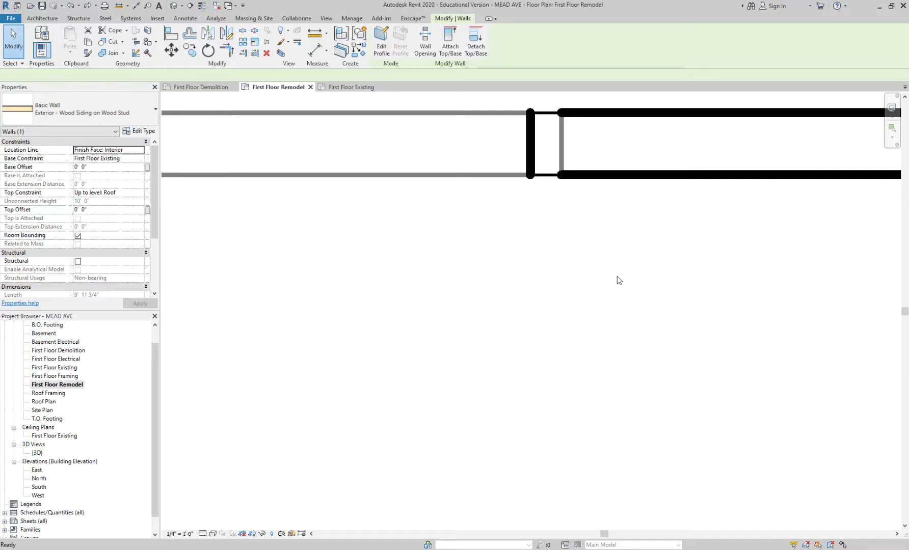
key(Escape)
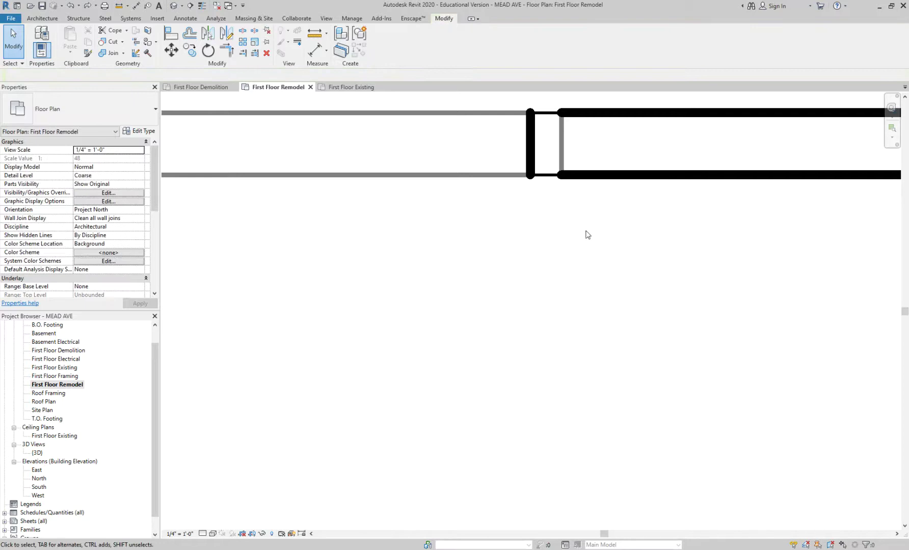
Disallow the wall join at the west end of the addition's north wall.
middle_drag(588, 236, 513, 337)
scroll(515, 337, up, 2)
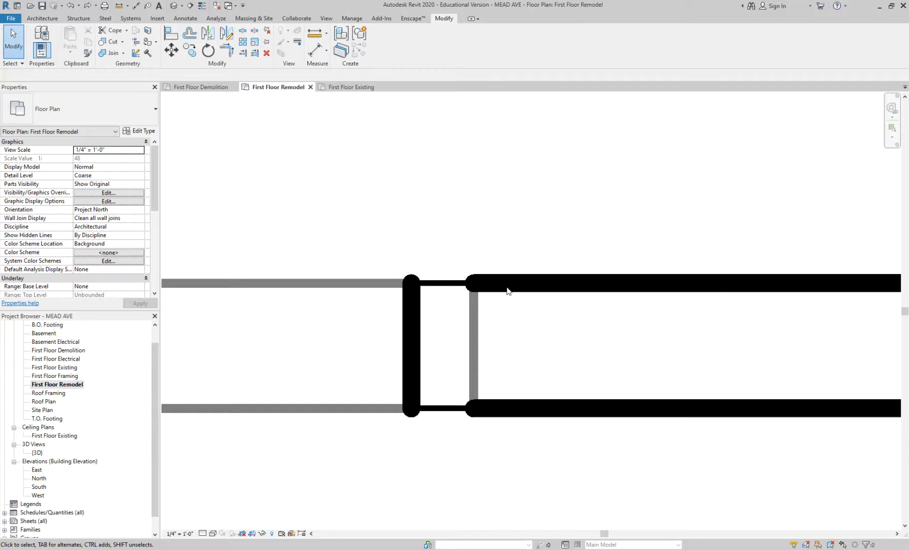
key(Tab)
click(416, 288)
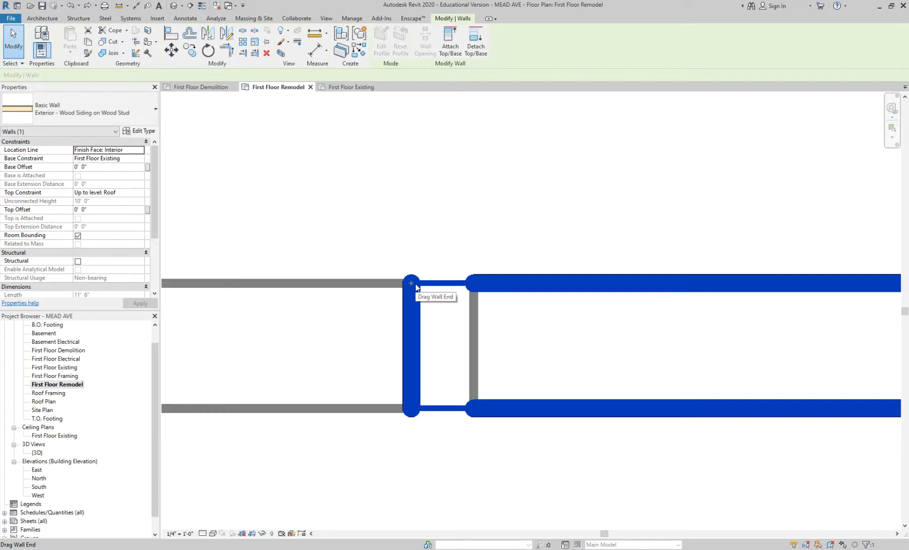
right_click(412, 287)
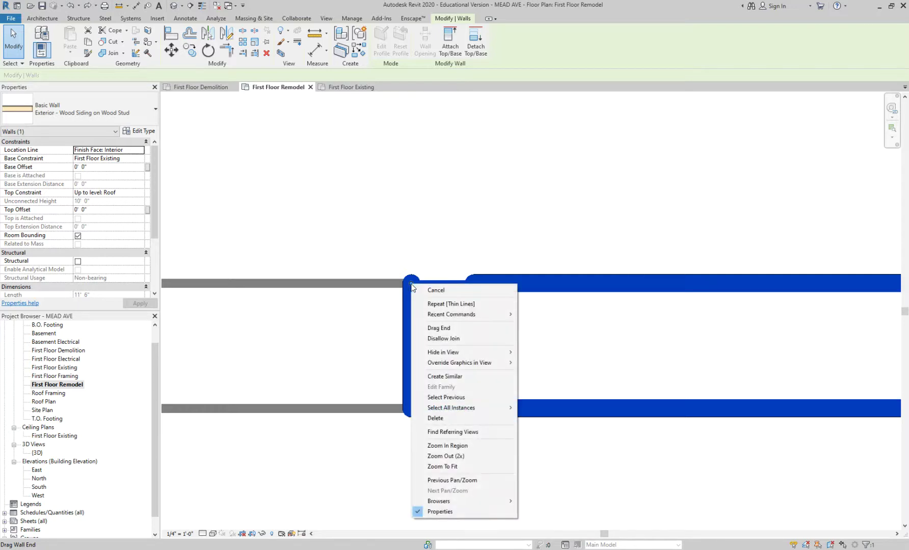
click(450, 339)
key(Escape)
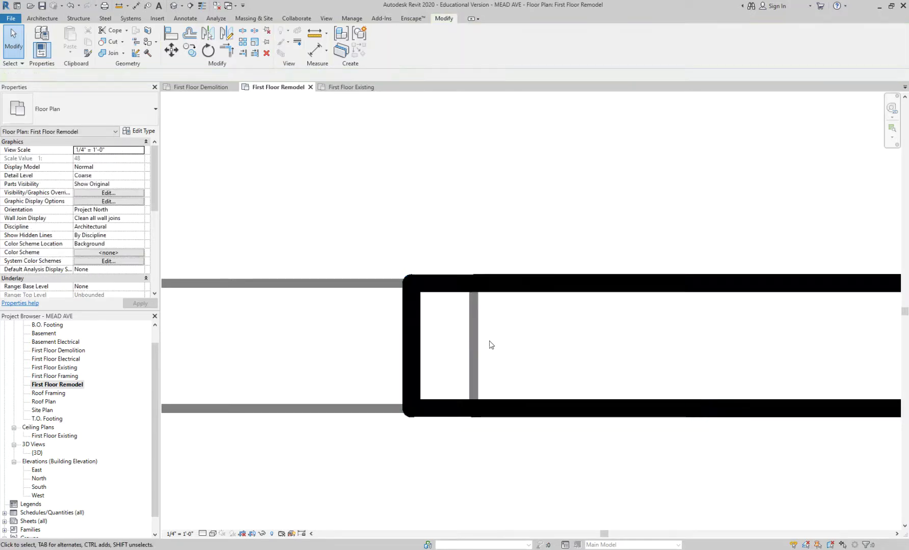
Try shortening the unjoined north addition wall to the end of the existing north wall, and undo the changes.
click(415, 289)
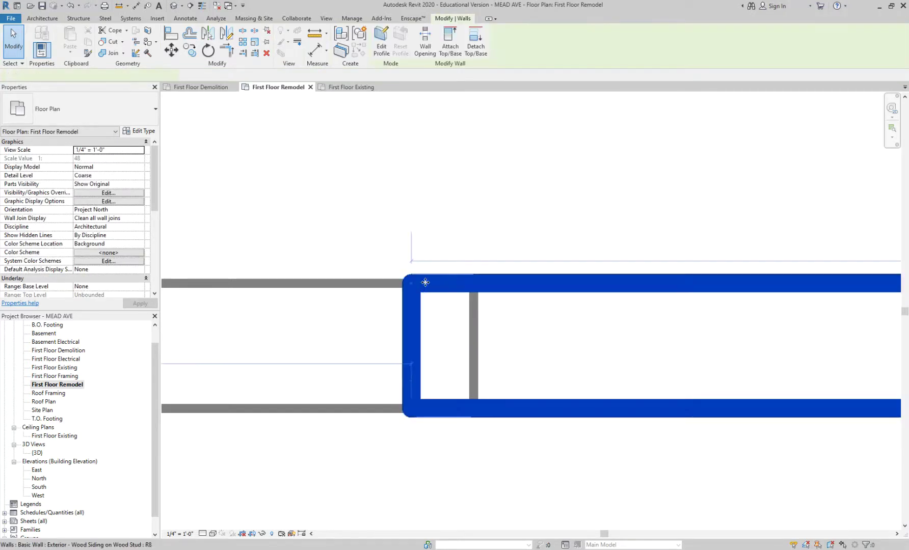
key(r)
key(s)
key(Escape)
key(ctrl+z)
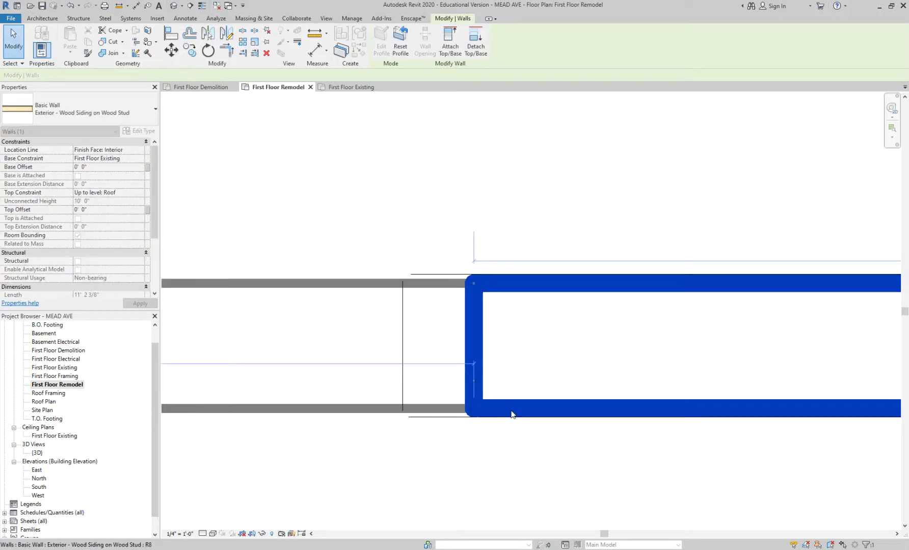
key(Escape)
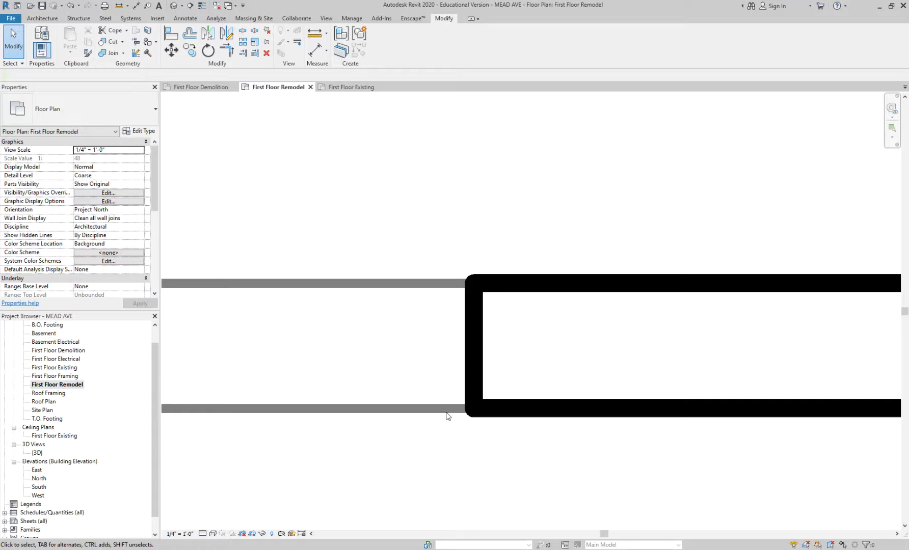
key(ctrl+z)
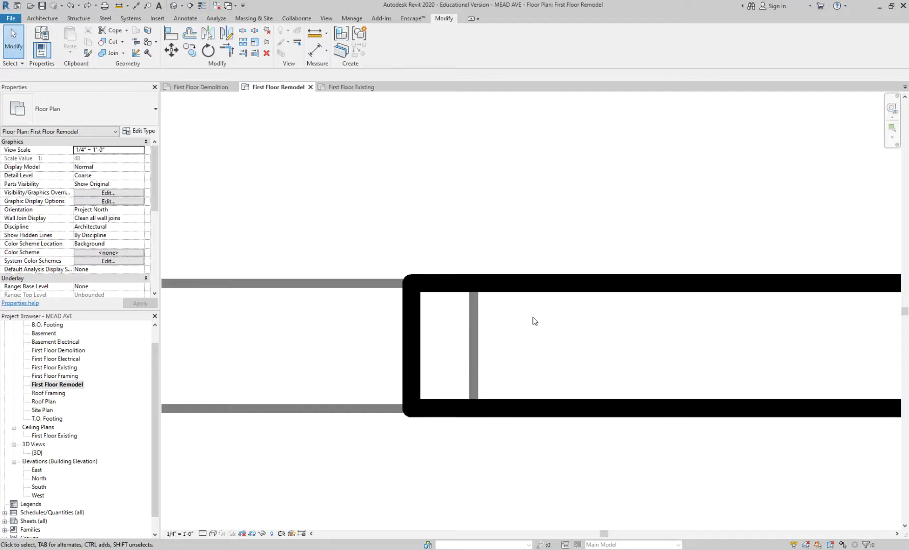
Disallow the join at the west end of the addition's north wall and pull that end to the existing wall's end face.
click(514, 283)
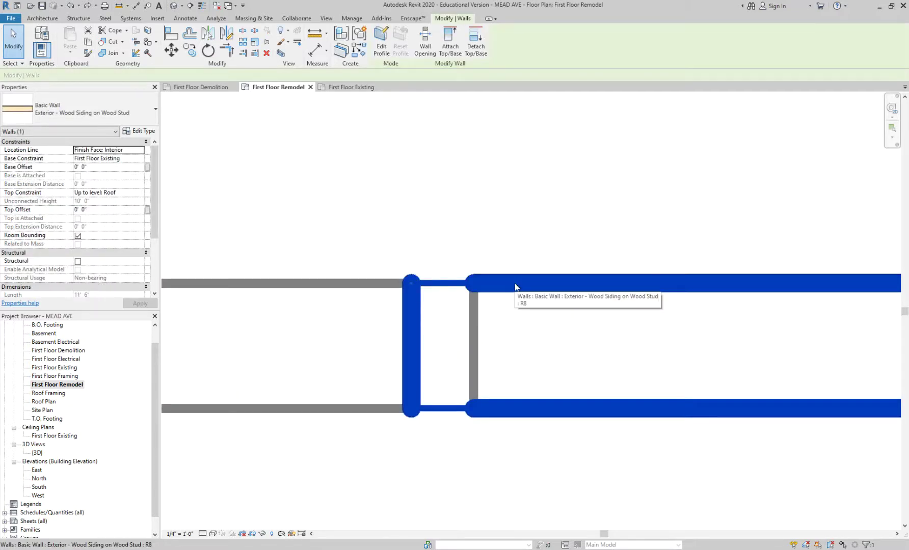
scroll(410, 285, up, 2)
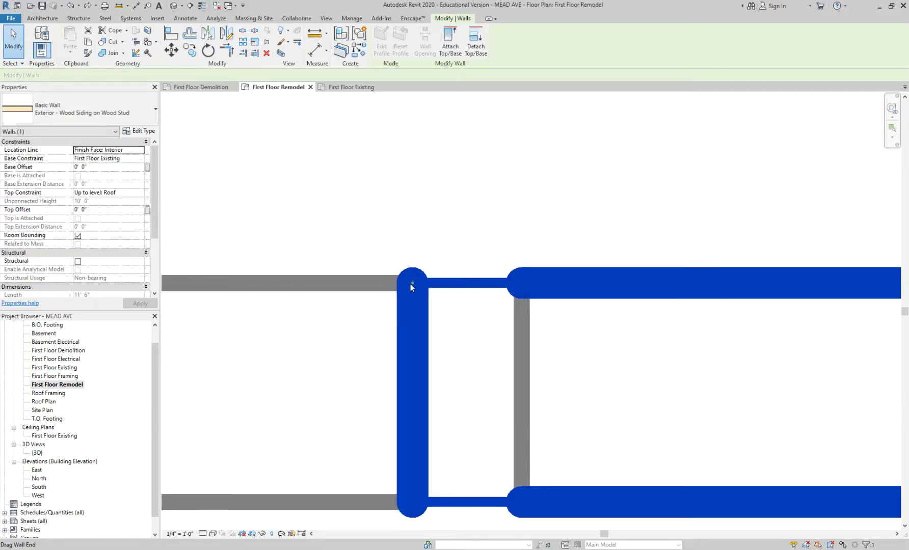
right_click(413, 287)
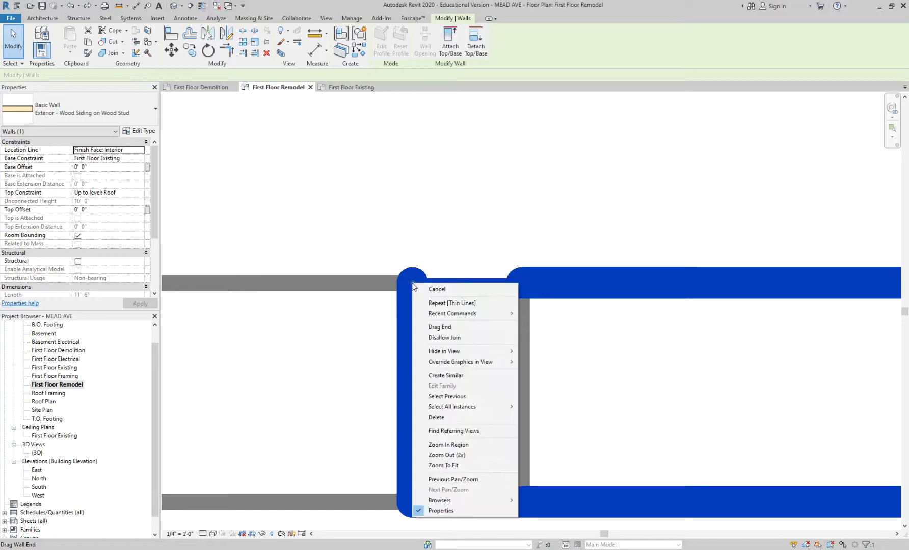
click(447, 339)
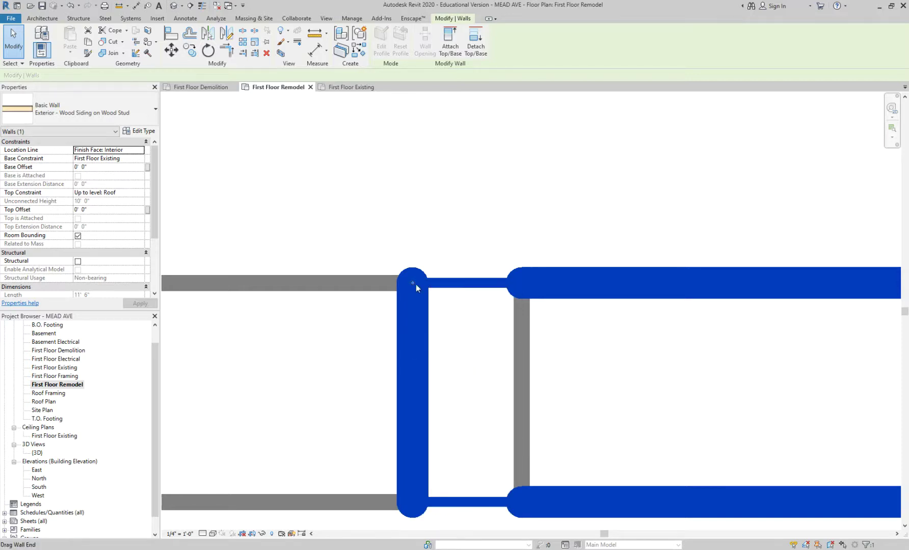
drag(416, 284, 513, 283)
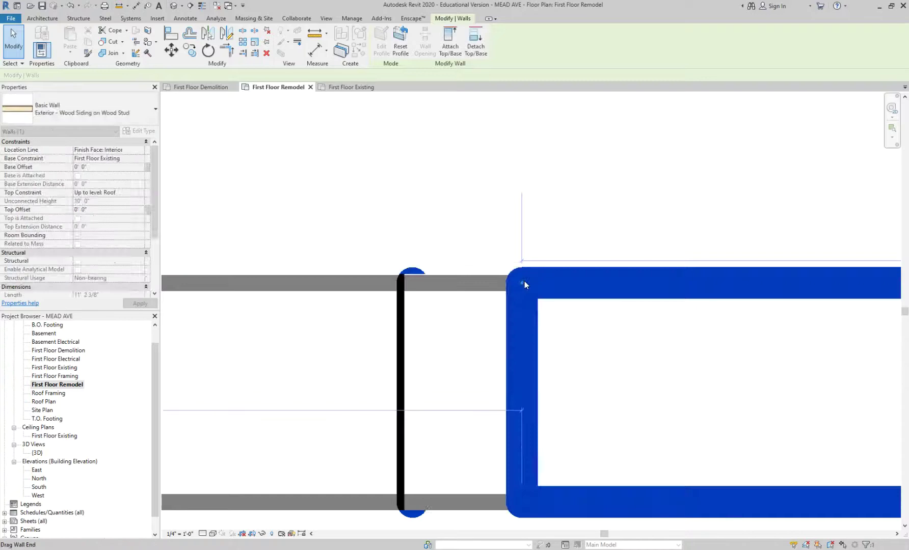
click(473, 223)
scroll(473, 223, down, 2)
scroll(474, 224, down, 1)
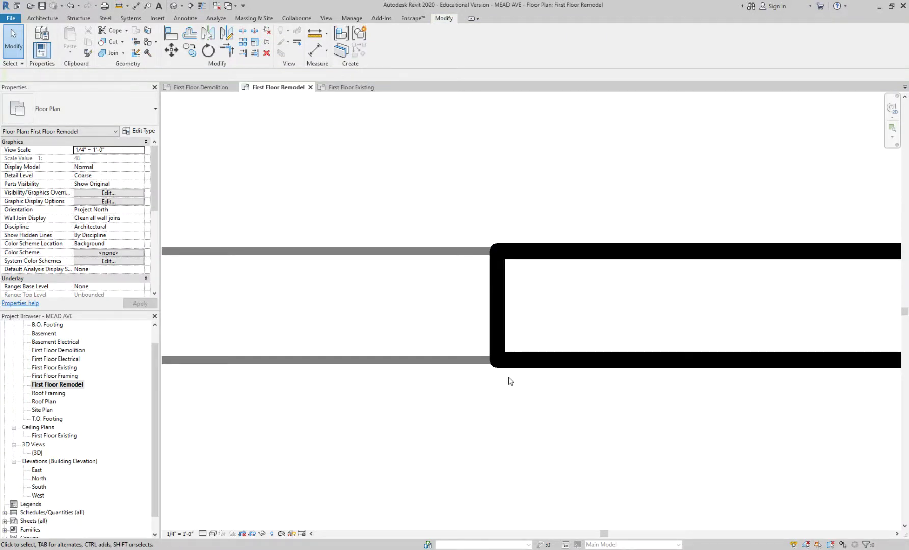
scroll(511, 298, down, 5)
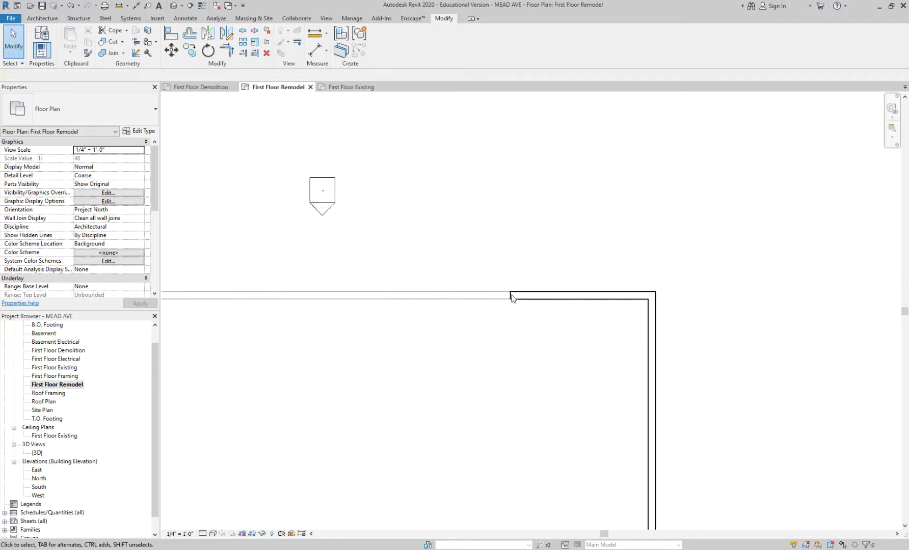
Extend the west end of the addition's south wall to meet the end face of the existing jog wall.
scroll(521, 408, up, 6)
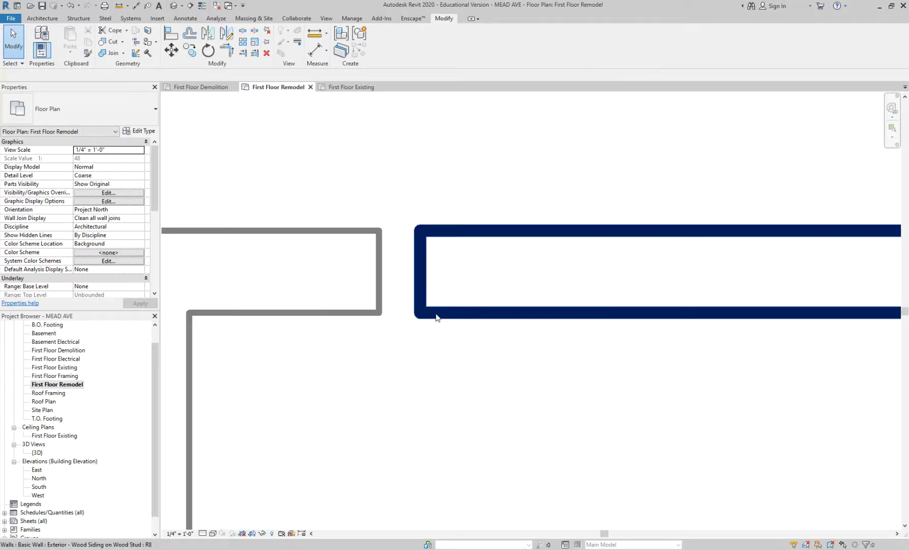
click(437, 317)
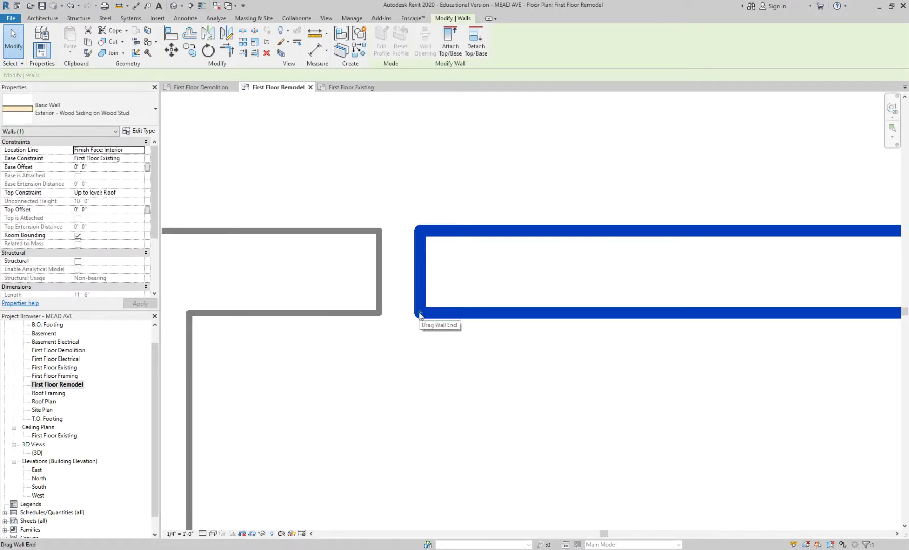
drag(418, 316, 381, 313)
click(408, 379)
scroll(446, 383, down, 3)
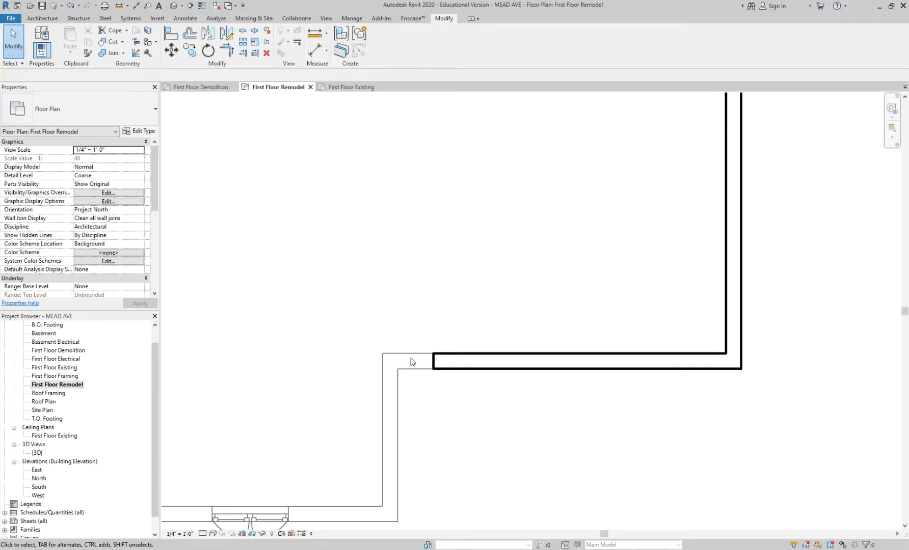
scroll(471, 270, down, 3)
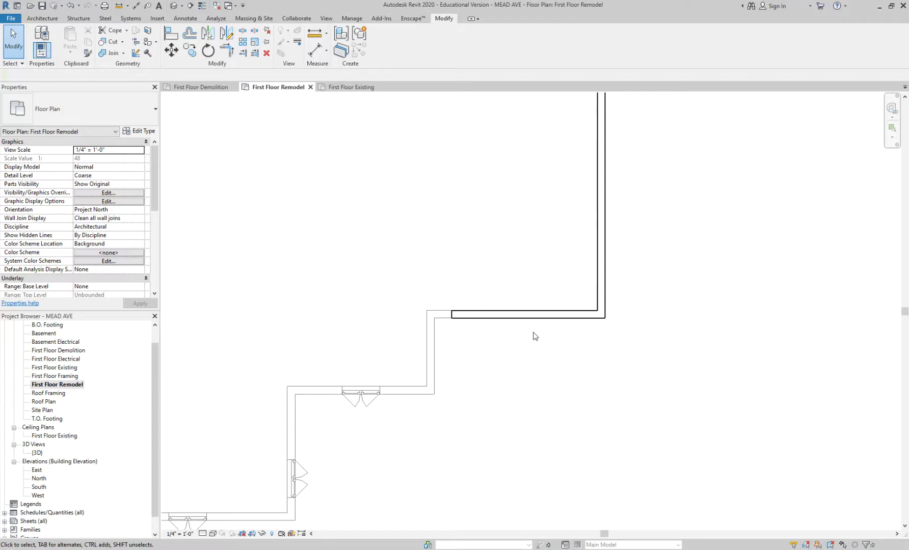
Review the addition's walls in the remodel plan and examine the First Floor Existing plan with its imported interior walls.
scroll(519, 242, down, 2)
scroll(476, 204, up, 2)
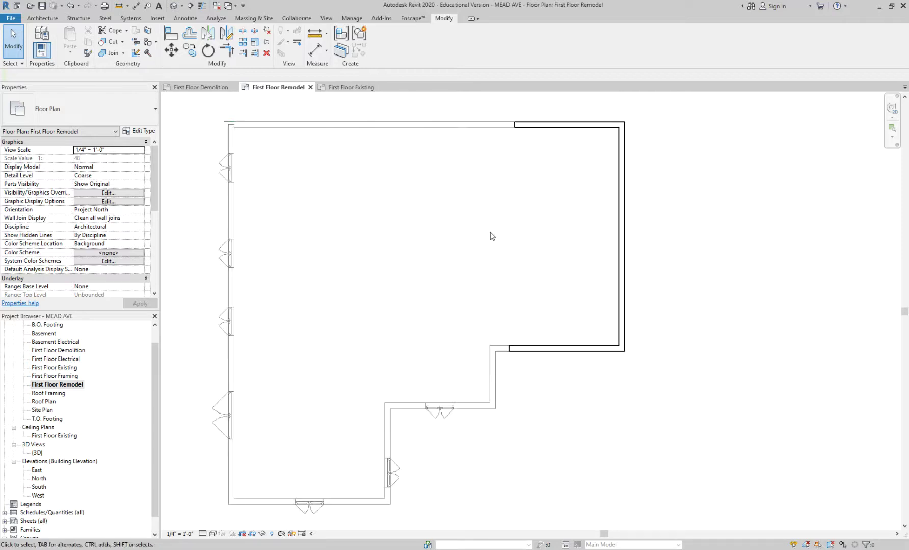
scroll(493, 235, down, 2)
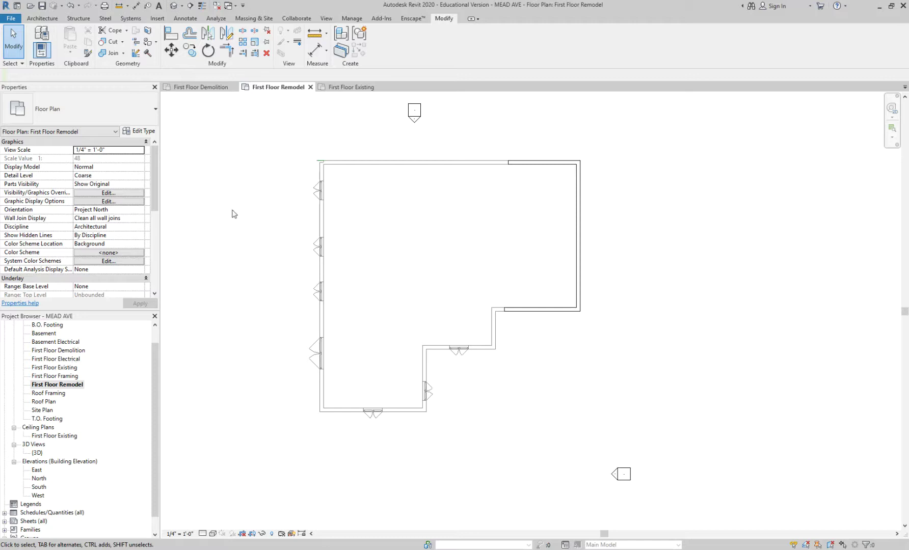
double_click(74, 368)
scroll(559, 359, down, 3)
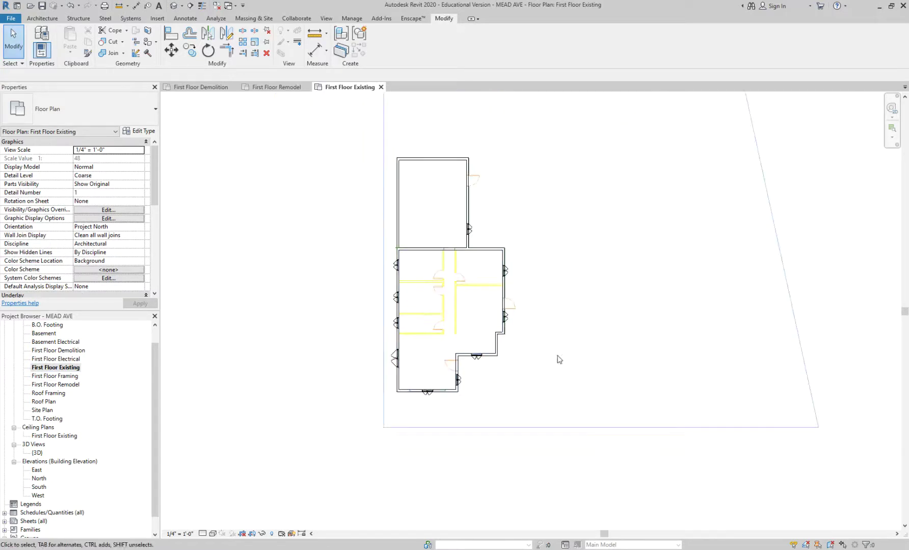
scroll(539, 340, up, 2)
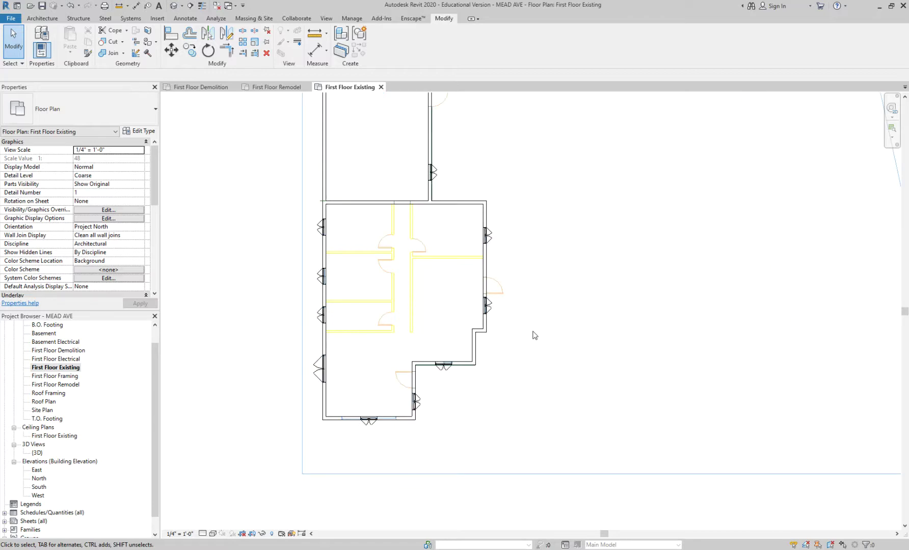
middle_drag(571, 210, 567, 246)
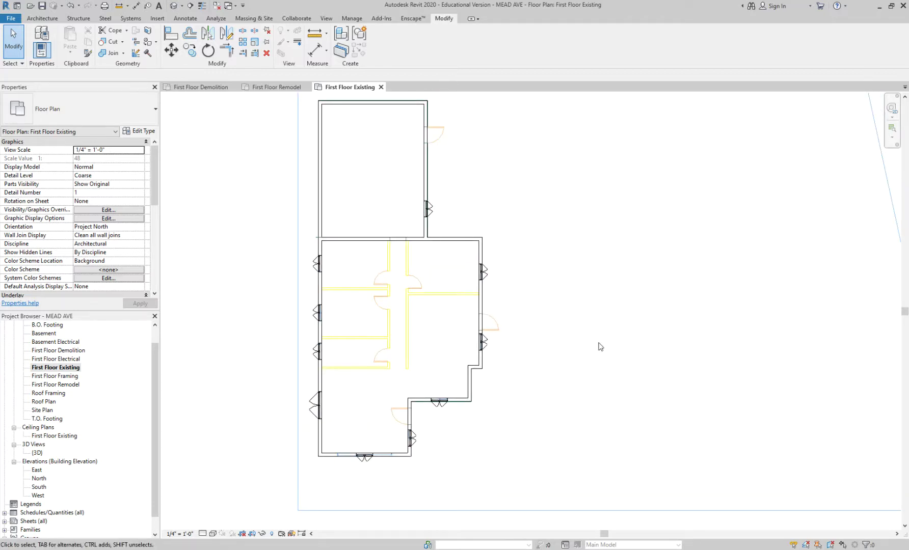
scroll(396, 264, up, 2)
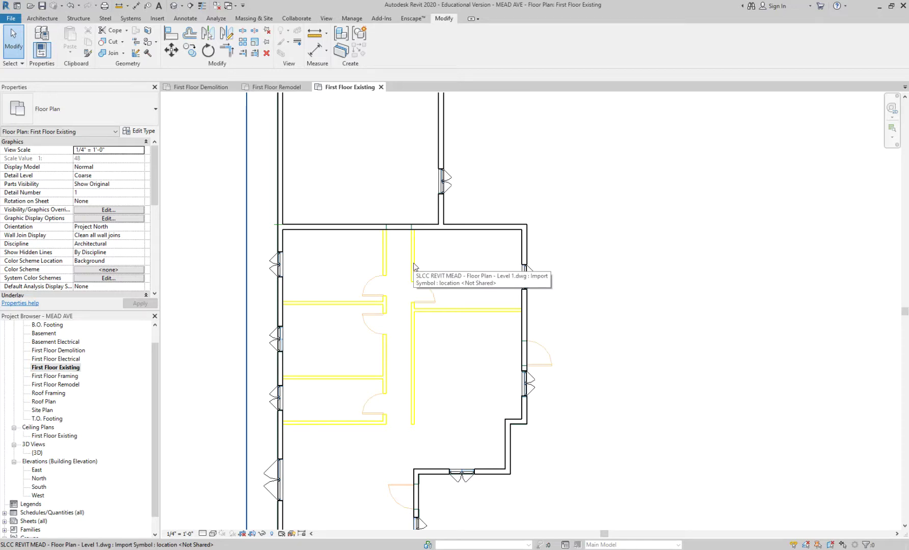
scroll(446, 410, down, 2)
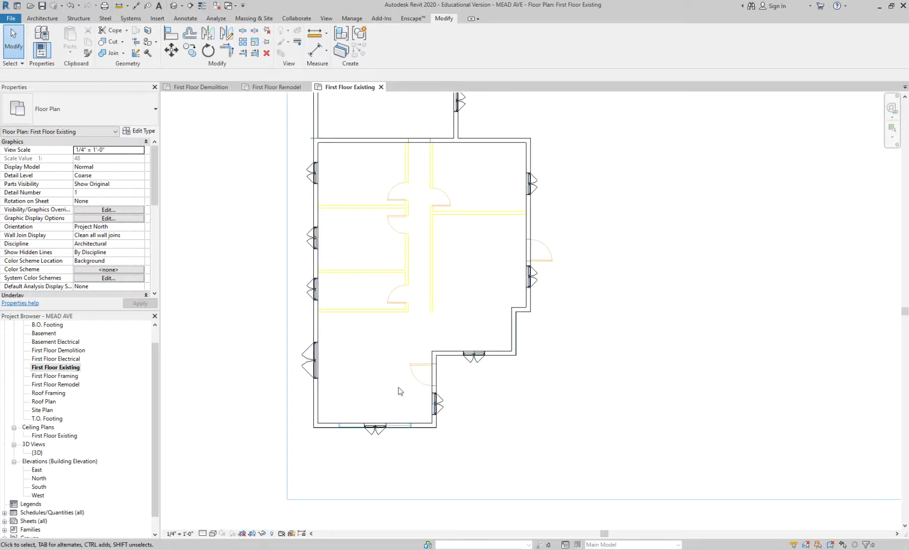
Open the First Floor Demolition plan and hide the imported SLCC REVIT MEAD floor plan drawing in that view.
double_click(79, 353)
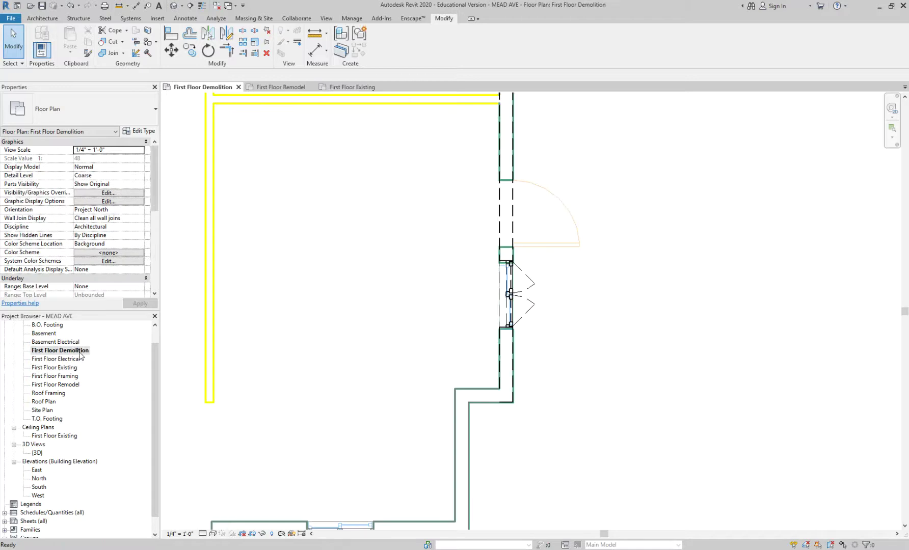
scroll(437, 325, down, 5)
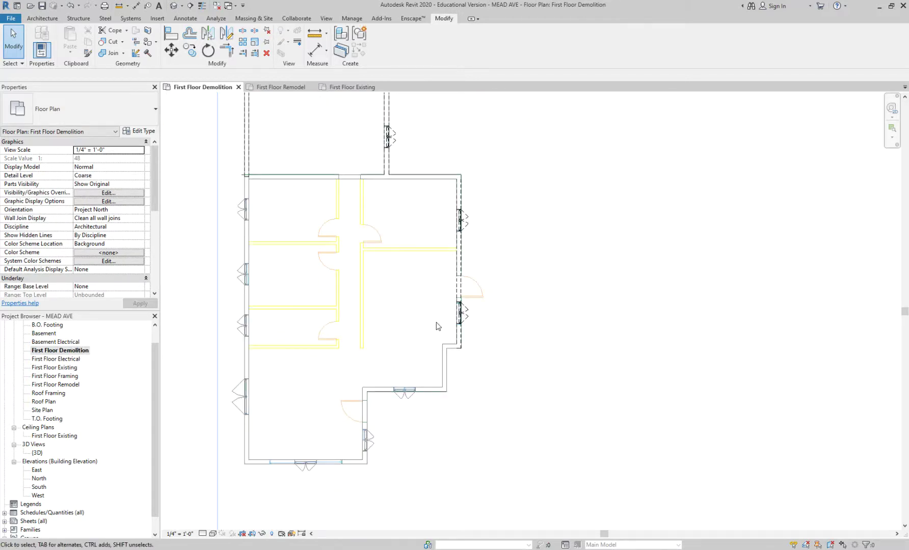
middle_drag(398, 278, 311, 224)
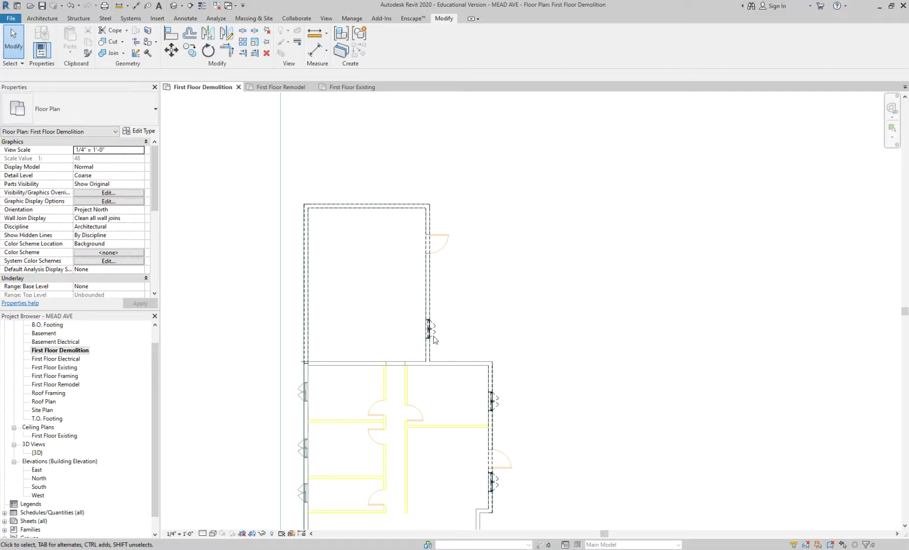
middle_drag(454, 339, 462, 249)
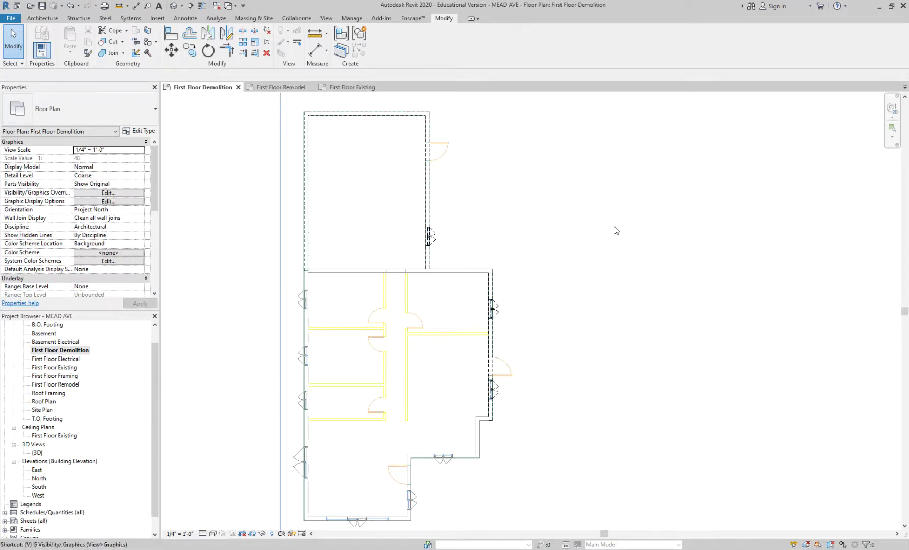
key(v)
key(g)
click(522, 122)
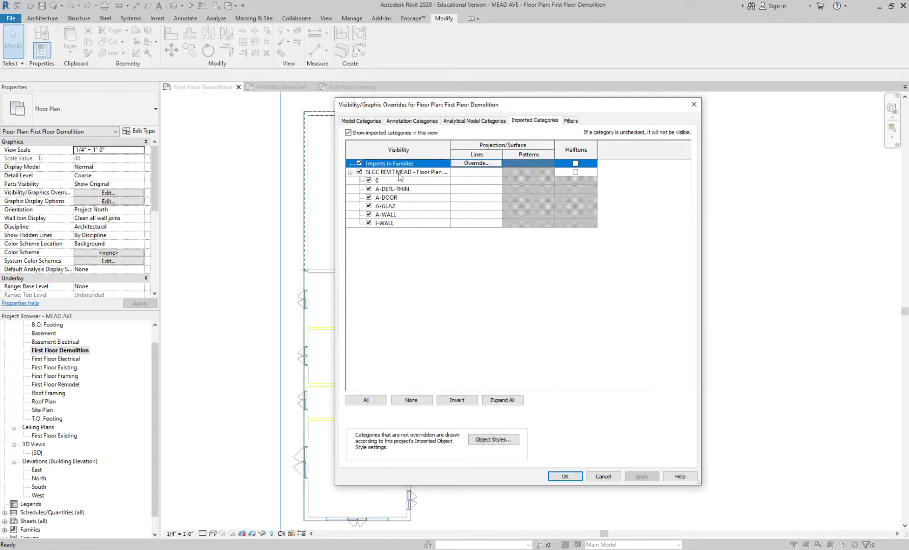
click(359, 171)
click(564, 477)
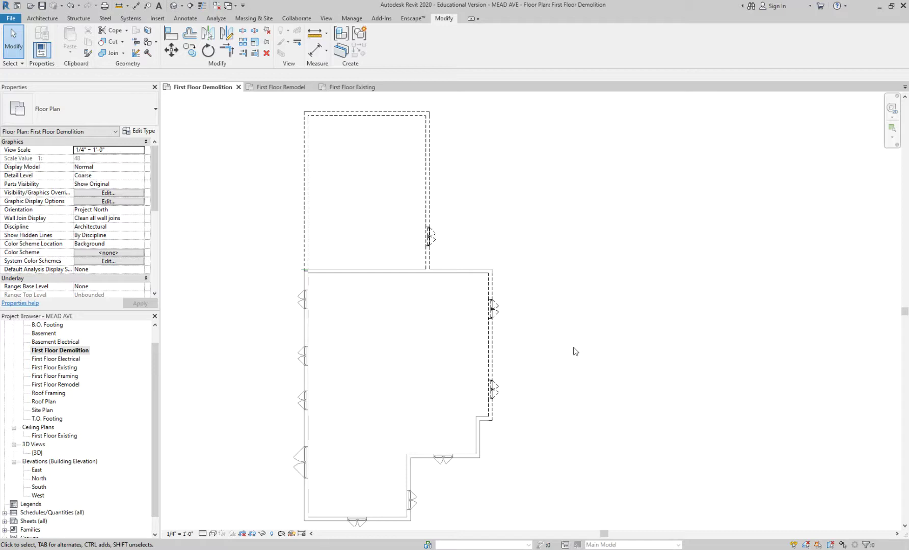
middle_drag(587, 393, 587, 373)
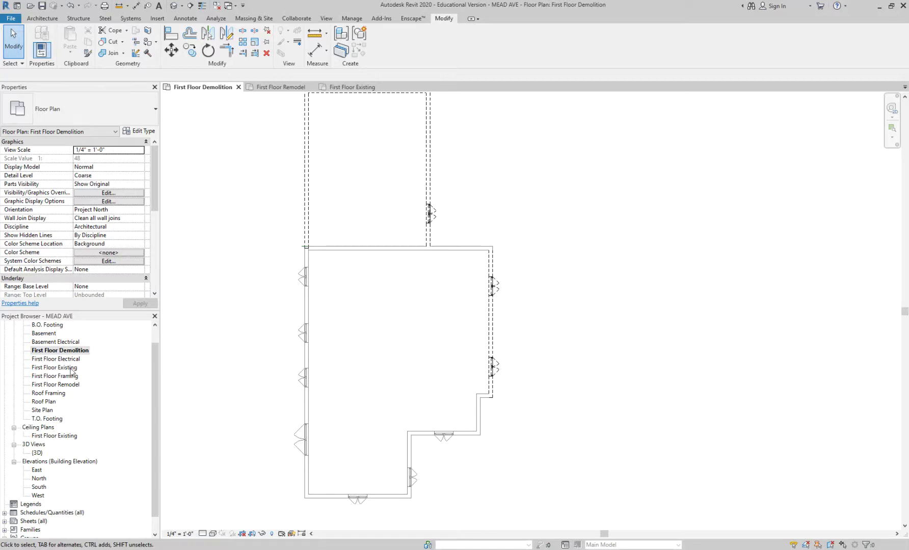
click(74, 385)
click(84, 352)
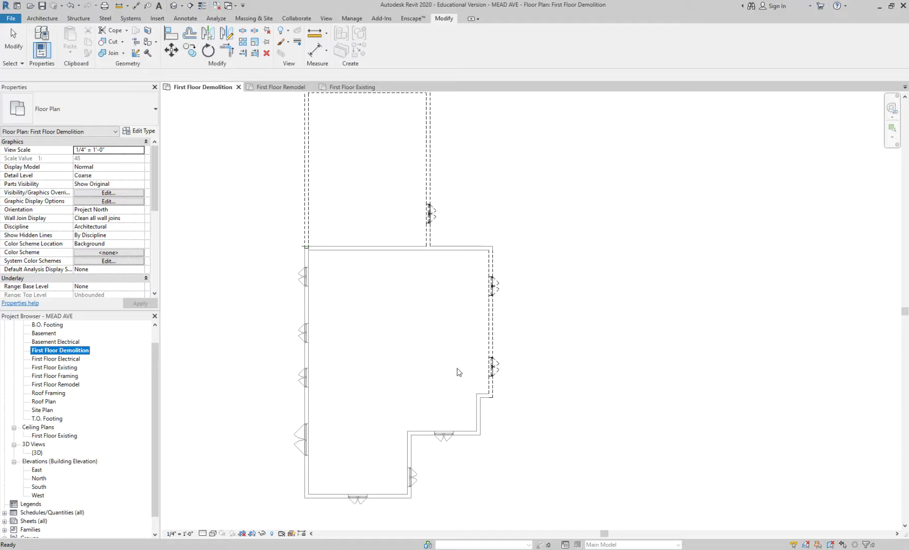
Open the North elevation and inspect the Roof level among the building's levels.
double_click(39, 479)
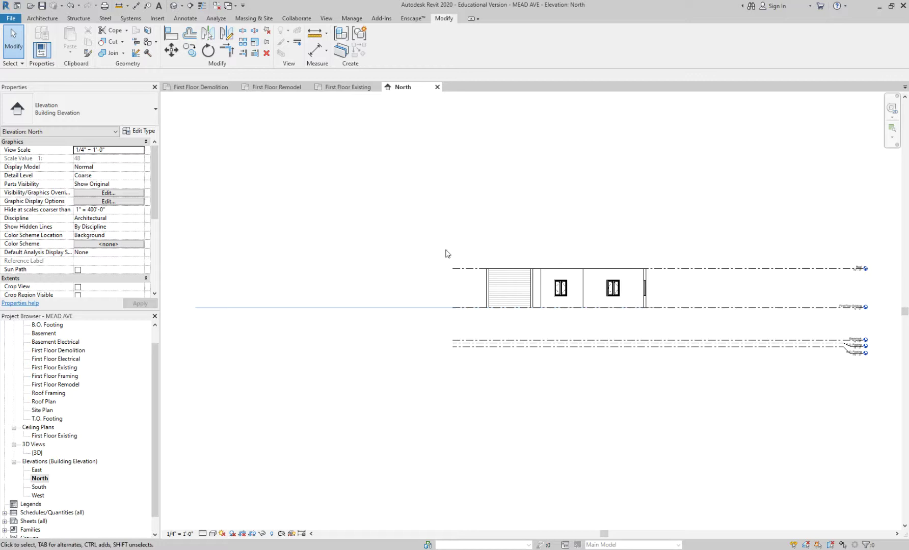
scroll(602, 279, up, 3)
scroll(771, 275, down, 2)
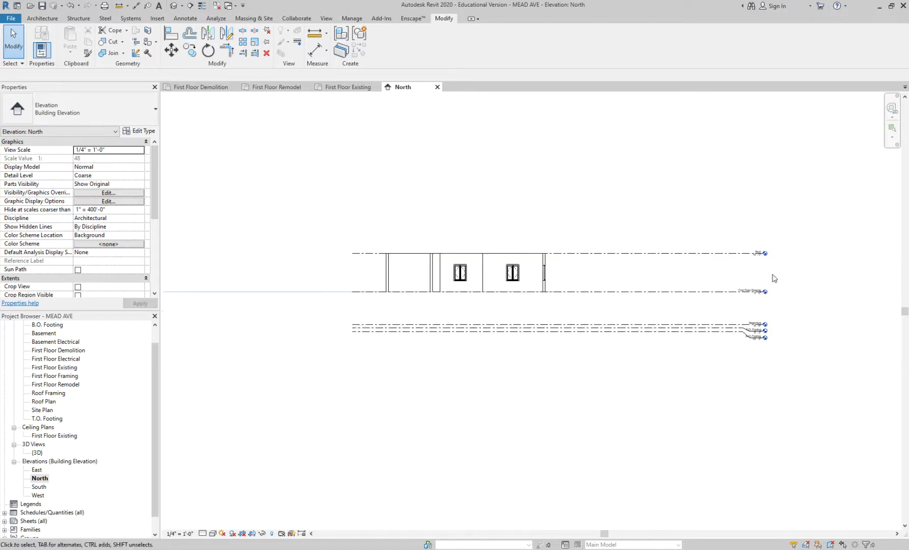
scroll(768, 260, up, 1)
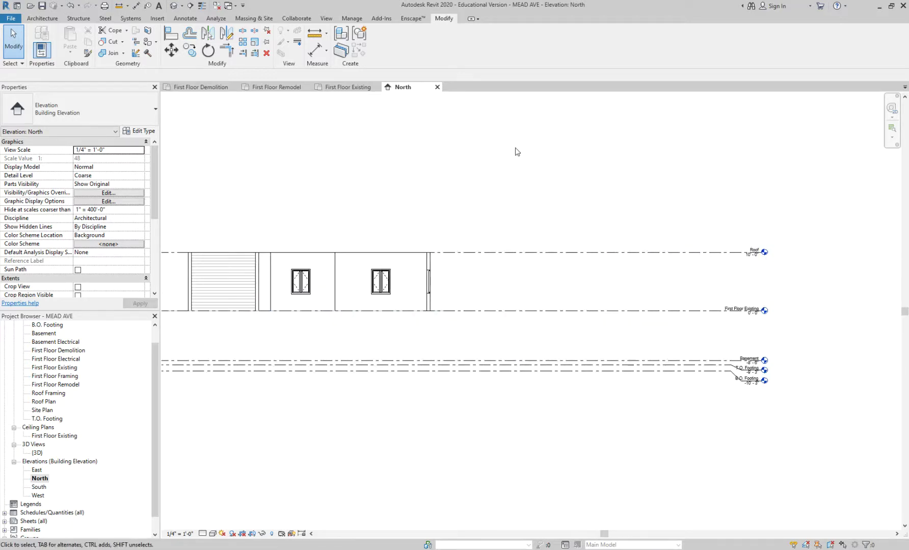
click(655, 252)
scroll(608, 216, down, 2)
Draw a new level at 9' 0", between First Floor Existing and Roof, spanning the full length of the existing level lines.
click(43, 19)
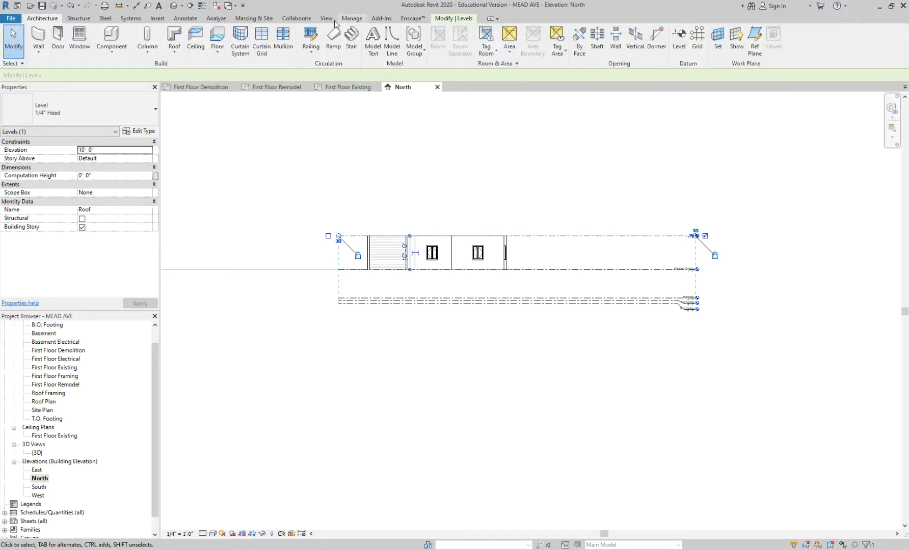
click(682, 46)
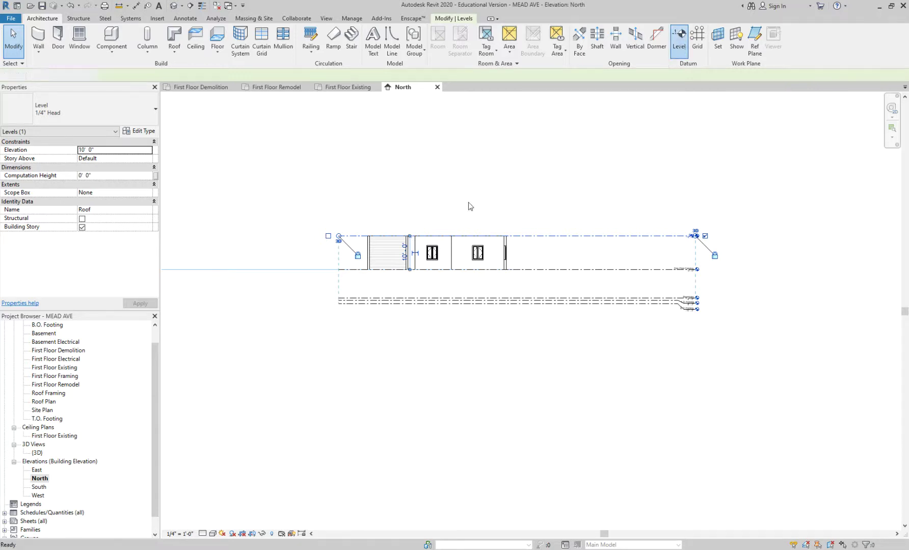
scroll(352, 255, up, 4)
click(307, 210)
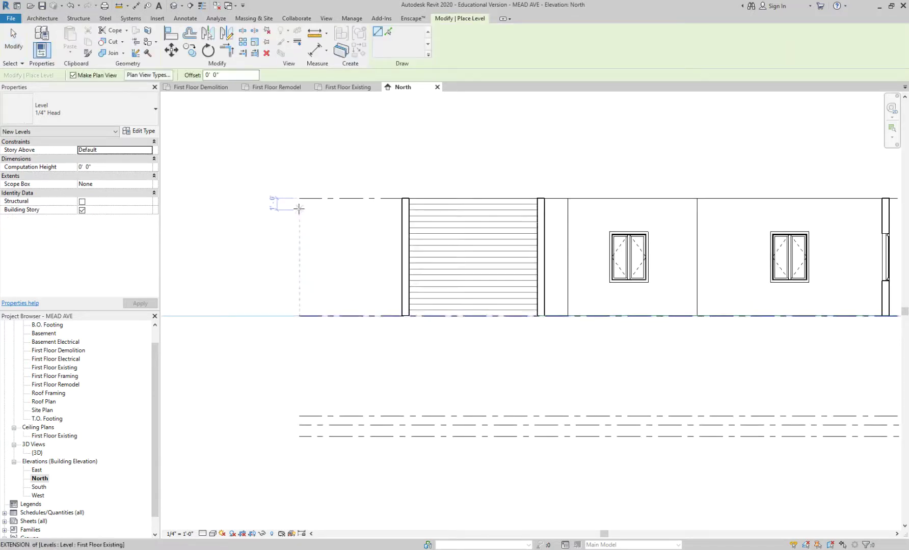
scroll(298, 202, down, 3)
middle_drag(754, 240, 505, 276)
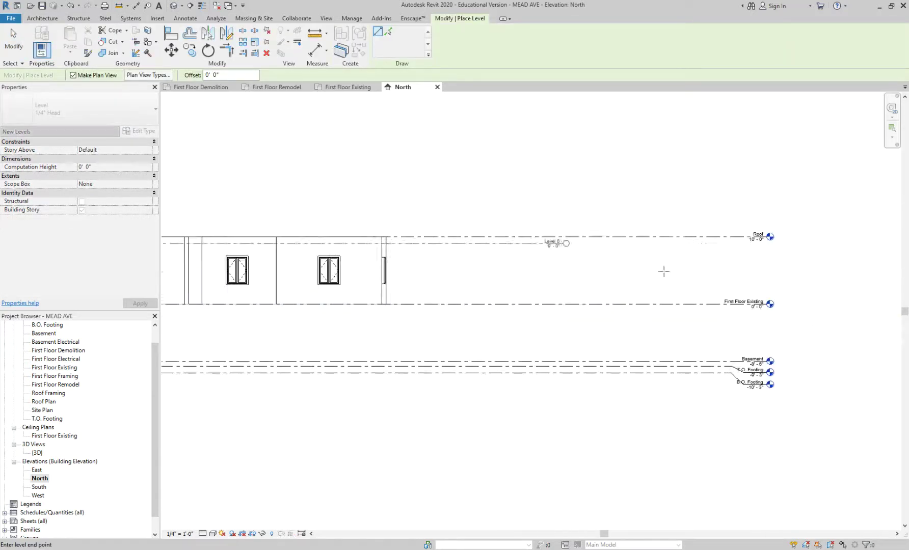
click(765, 269)
scroll(765, 262, up, 3)
key(Escape)
key(Escape)
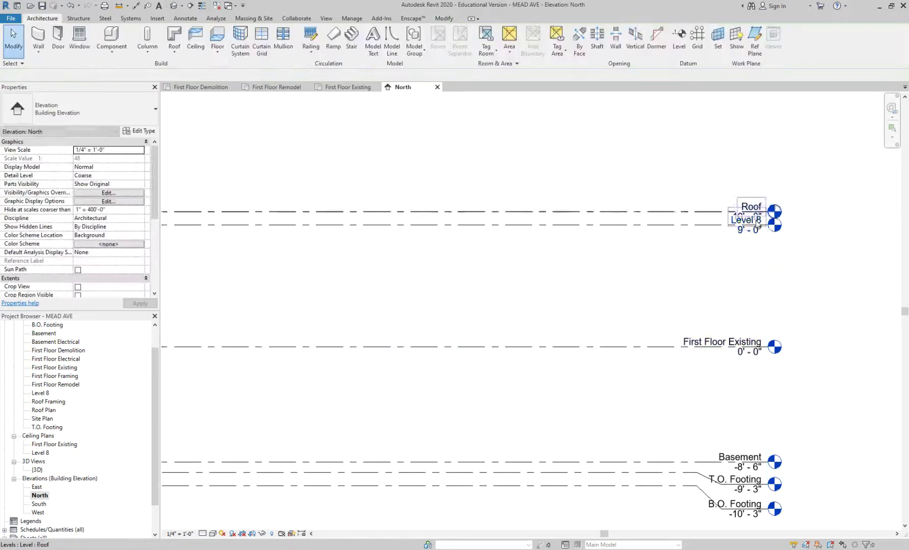
Rename the new 9' 0" level as Upper Level and clear the selection.
scroll(733, 220, up, 3)
double_click(734, 225)
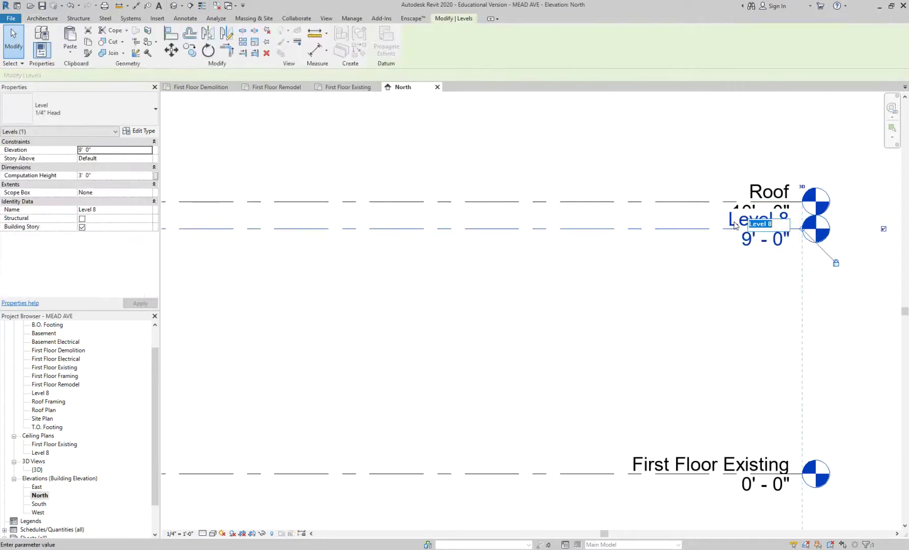
text(Upper Level)
key(Return)
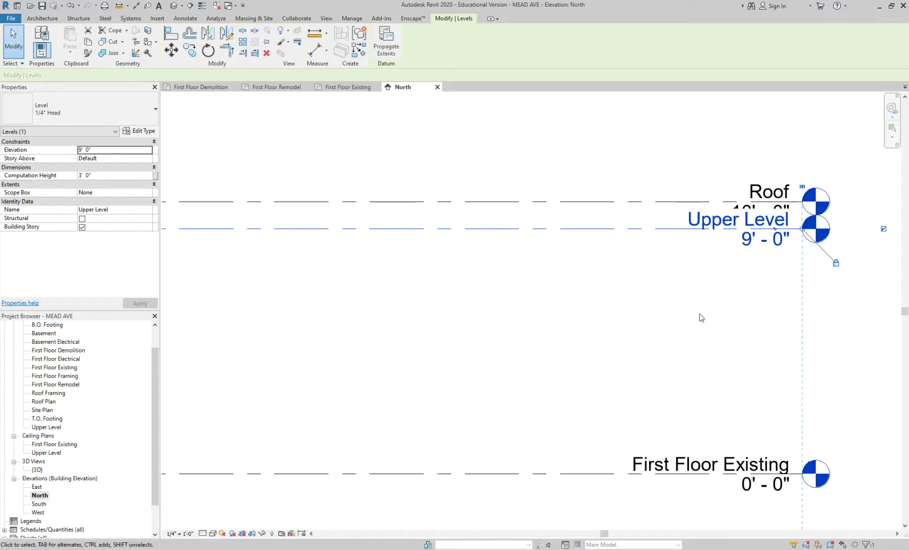
click(701, 315)
click(714, 228)
key(Escape)
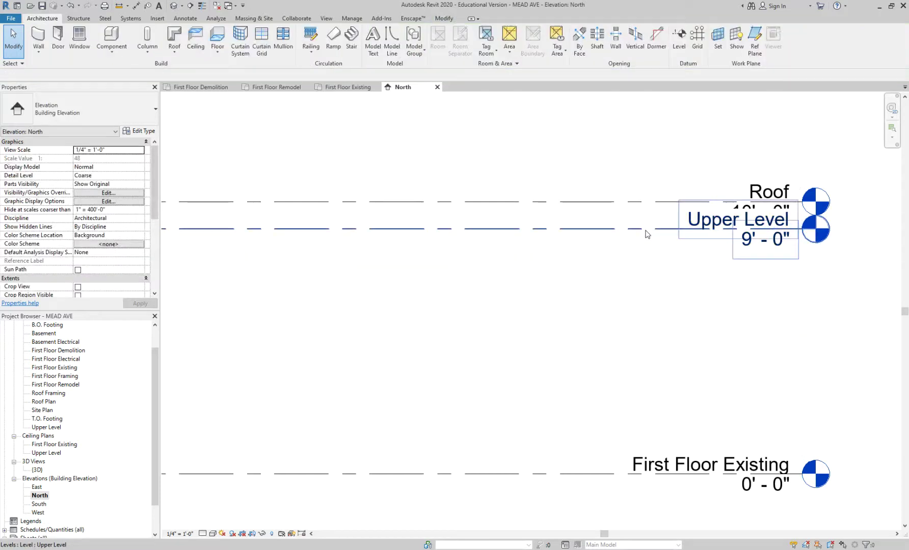
Open the Upper Level floor plan from its level head and examine the walls shown there.
double_click(815, 237)
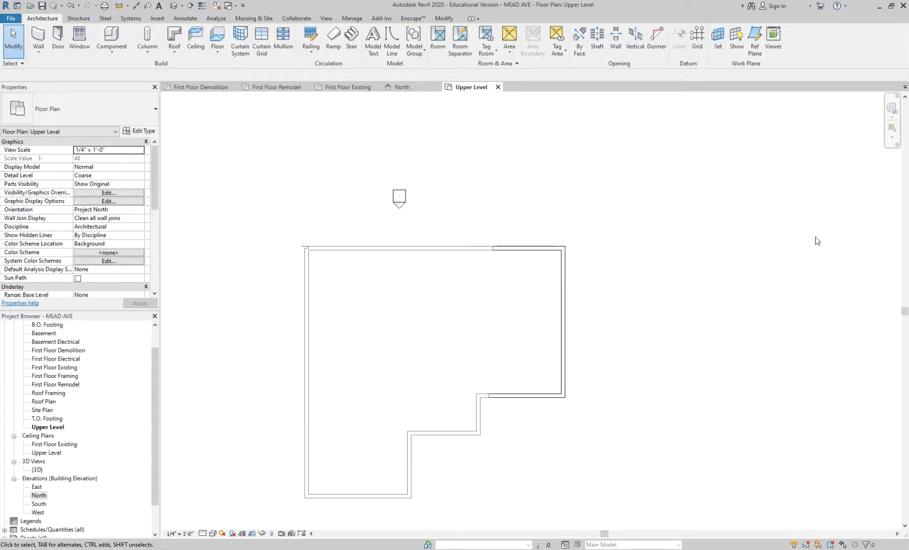
scroll(547, 200, down, 2)
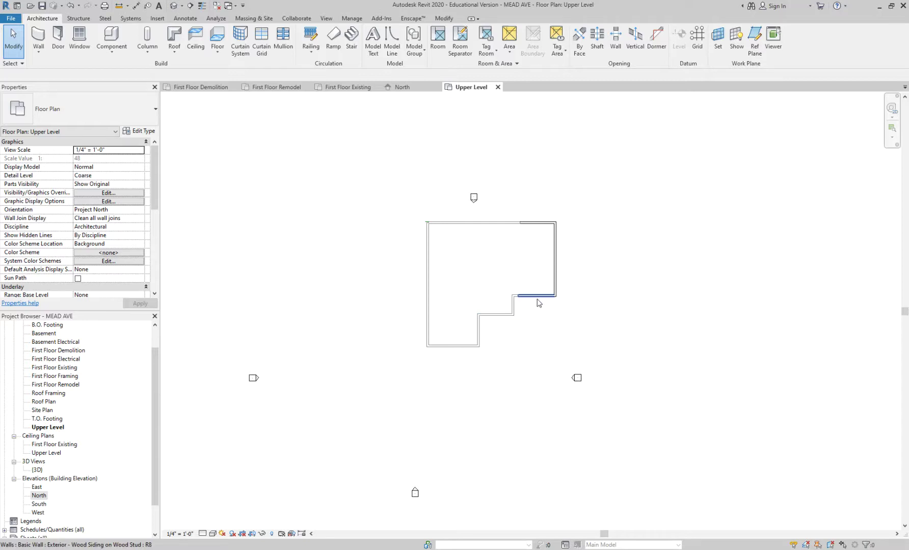
scroll(455, 252, up, 2)
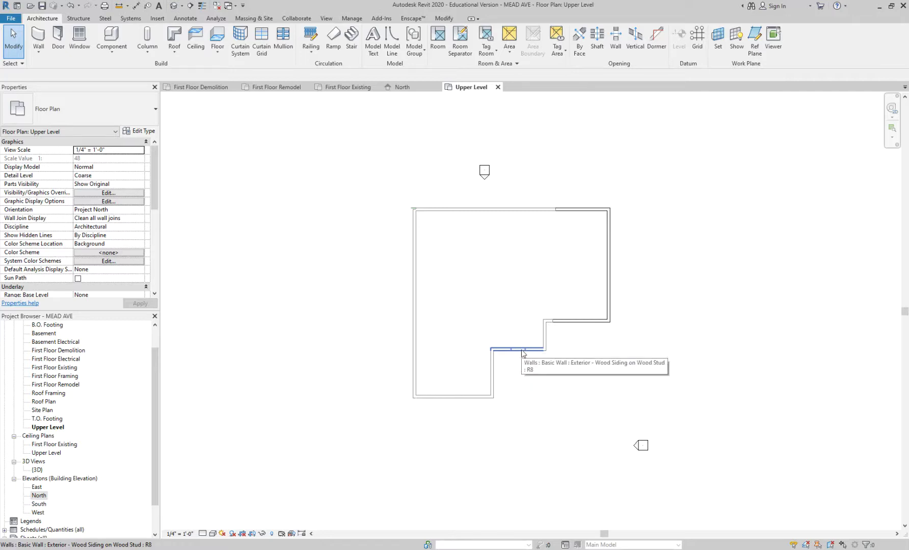
Return to the North elevation and check the wall tops against the Roof and Upper Level lines.
double_click(46, 494)
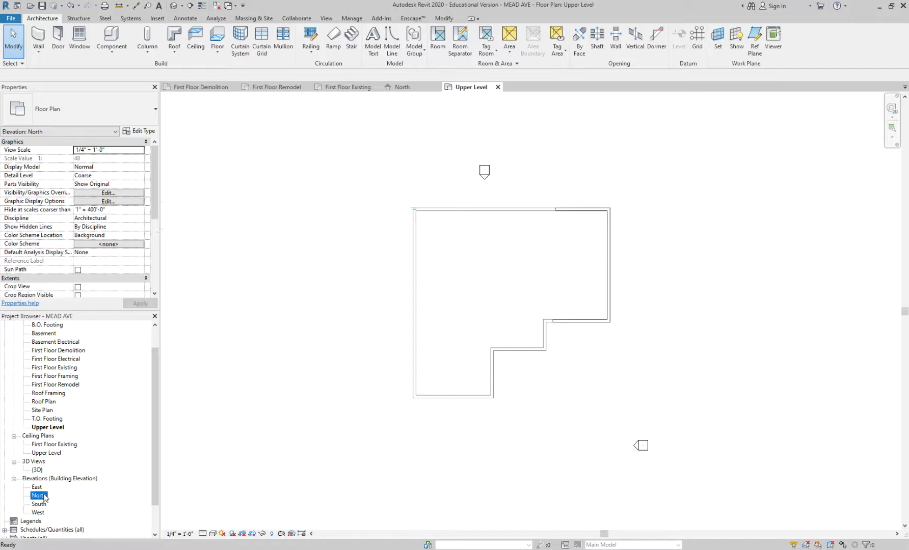
scroll(692, 285, down, 5)
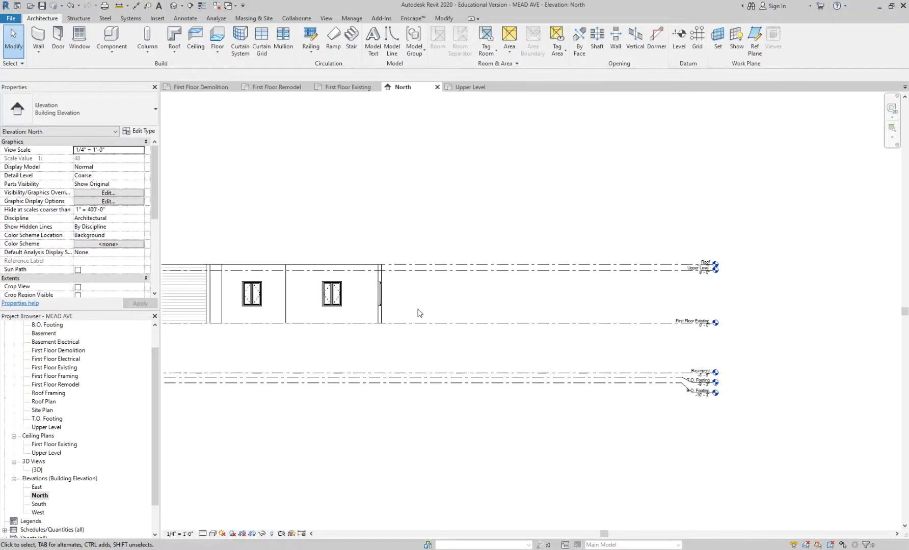
scroll(380, 276, up, 3)
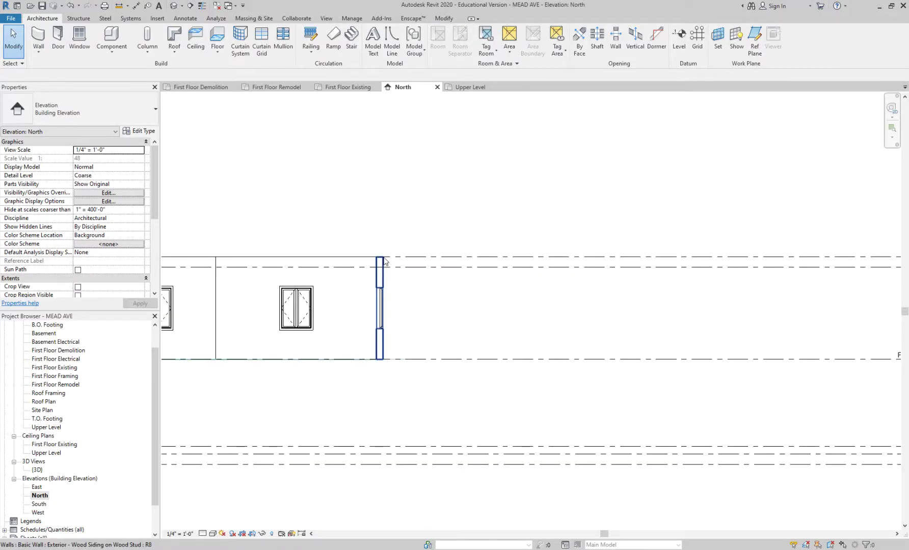
scroll(387, 264, down, 2)
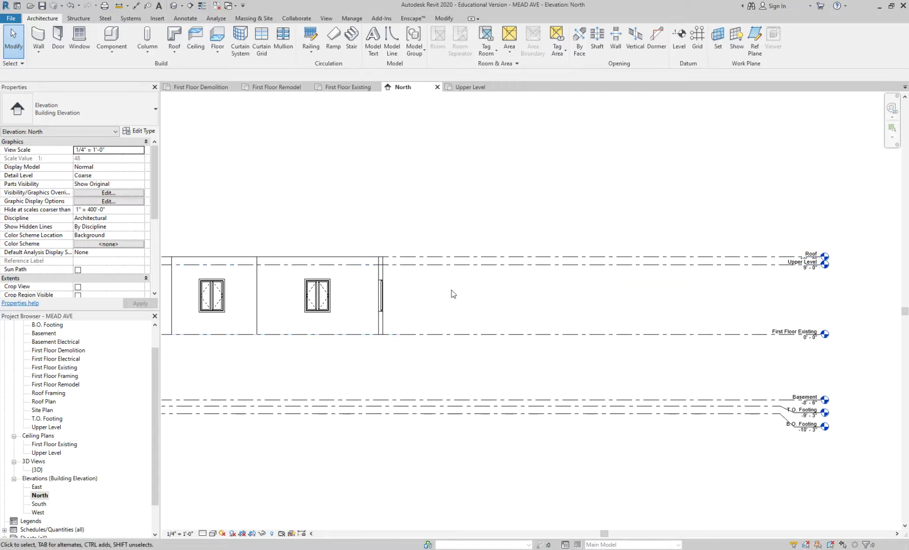
scroll(498, 290, down, 1)
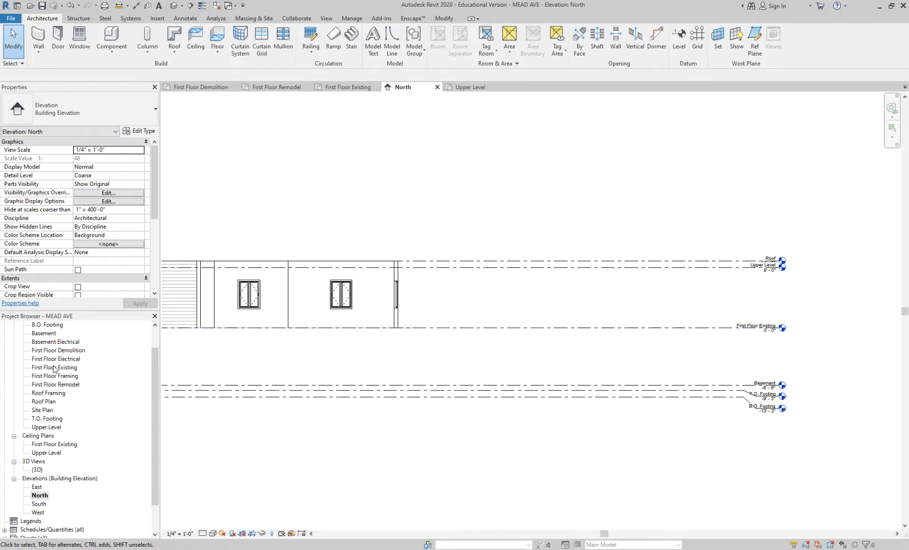
scroll(54, 387, up, 2)
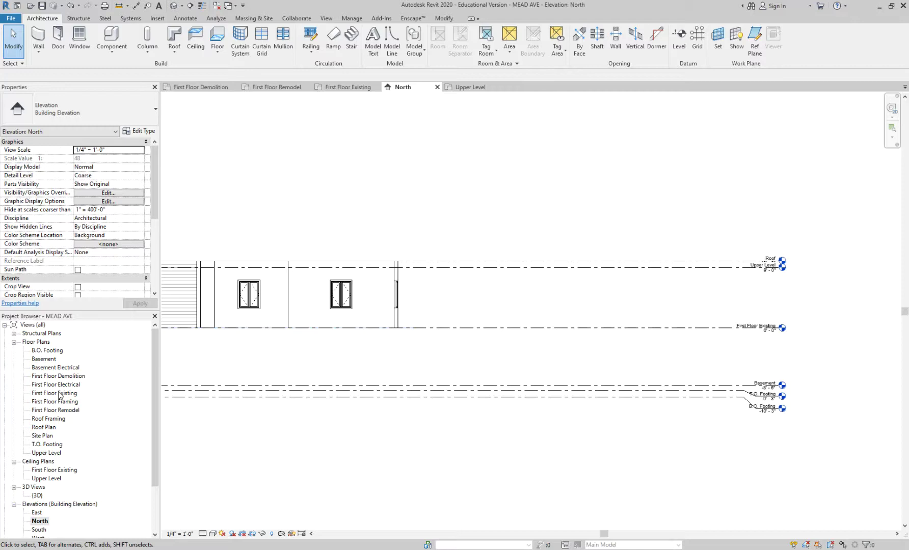
In the First Floor Existing plan, set up a Generic - 4" wall with its top constrained to Upper Level.
double_click(47, 453)
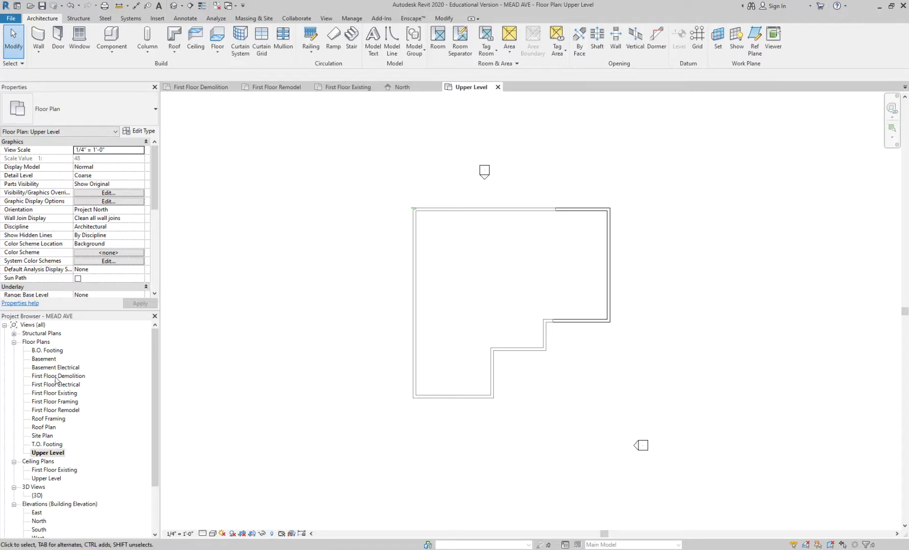
double_click(58, 396)
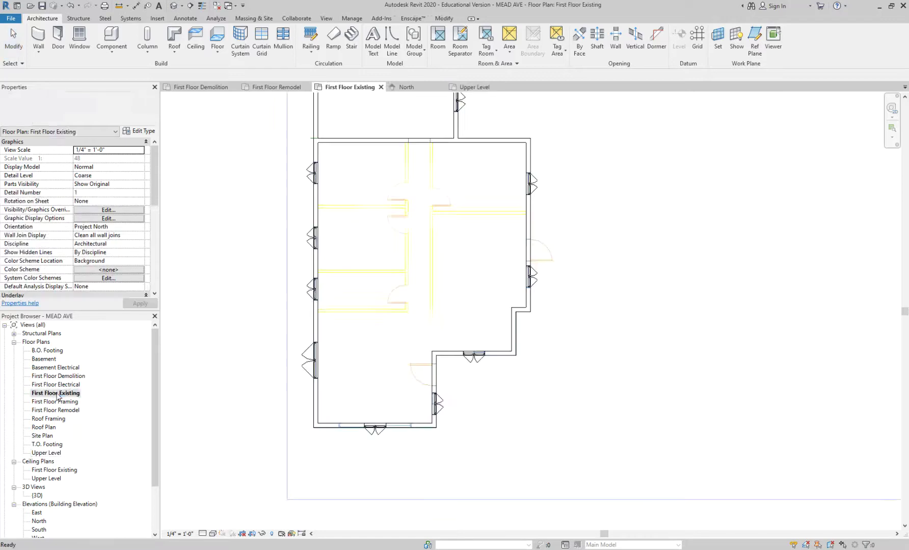
scroll(391, 290, up, 3)
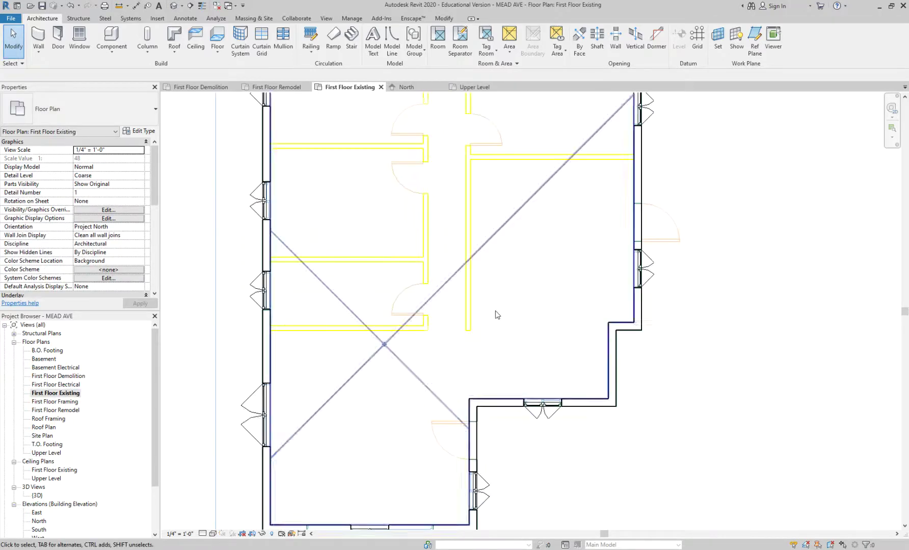
key(w)
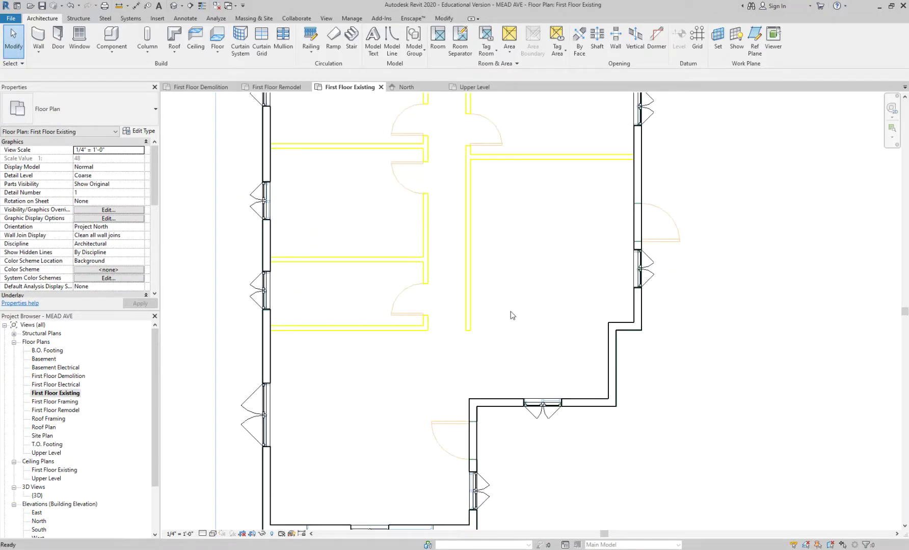
key(a)
click(114, 111)
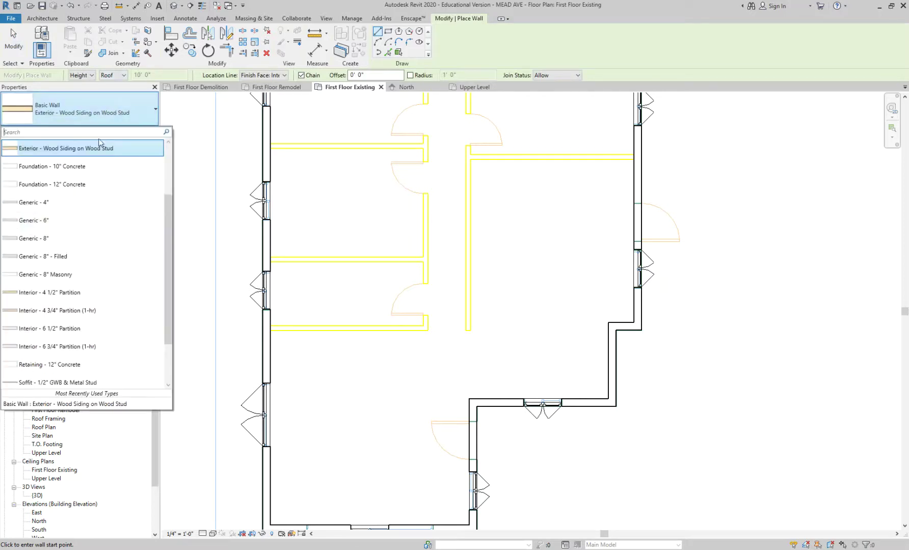
click(75, 205)
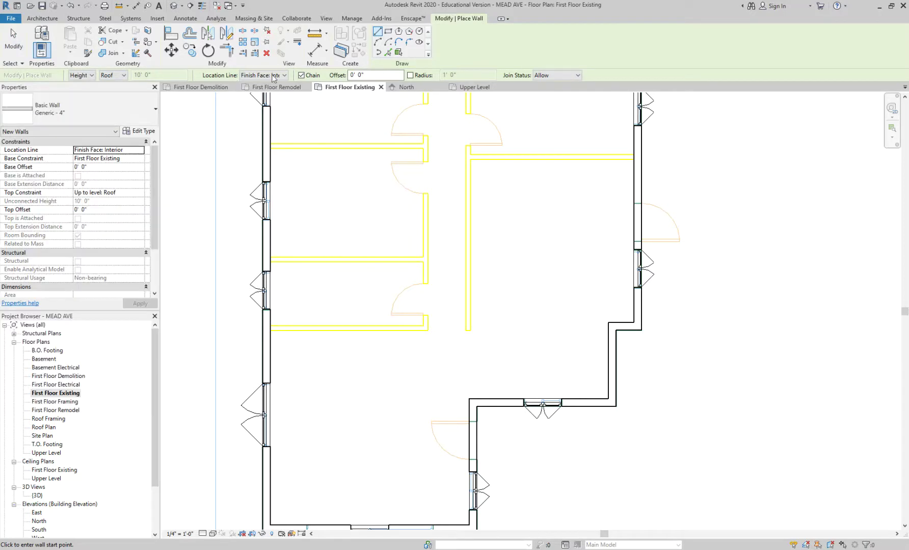
click(123, 76)
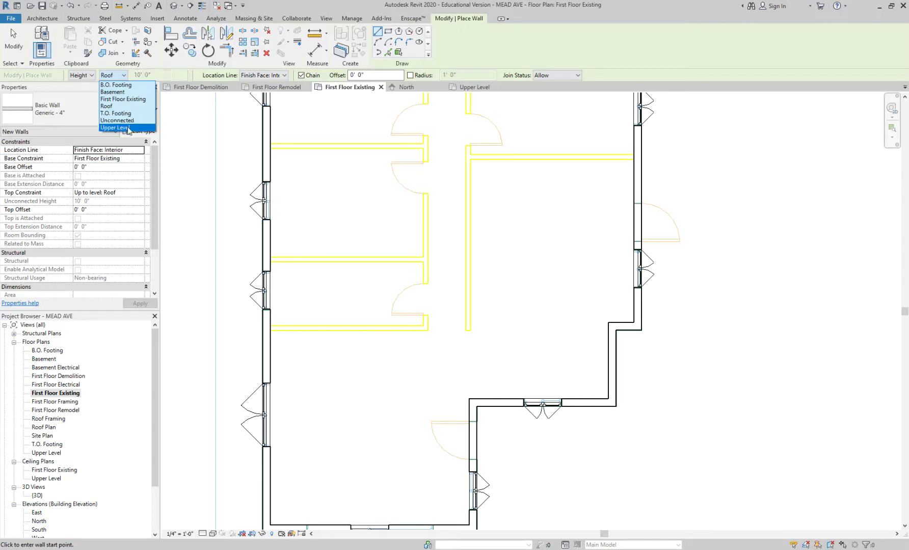
click(116, 128)
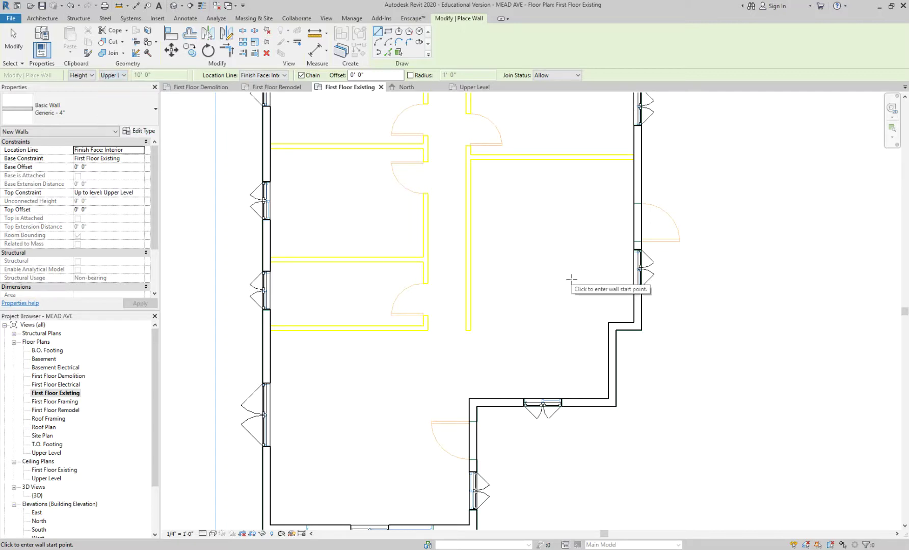
Draw a U-shaped run of three walls about 3' 1" wide, open to the south, from the lower end of the yellow central wall.
scroll(529, 320, up, 2)
click(436, 335)
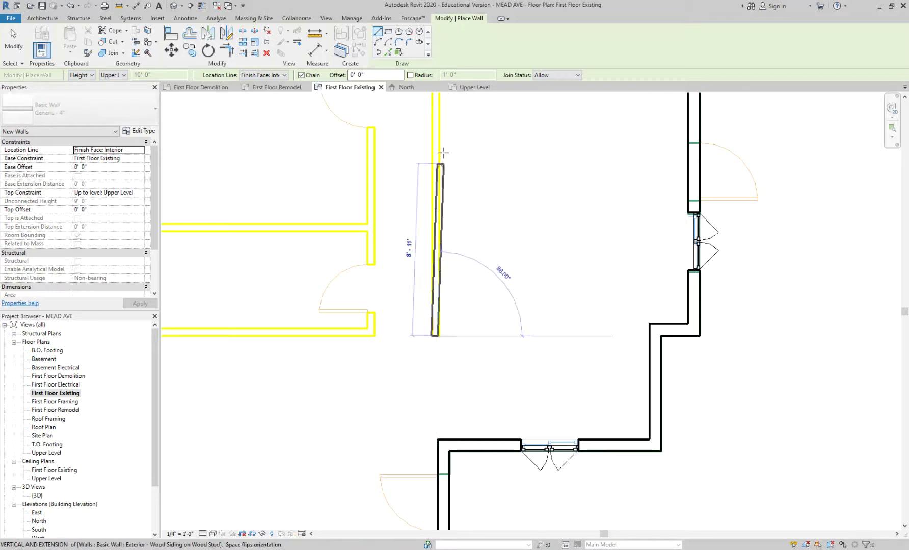
click(439, 148)
click(494, 148)
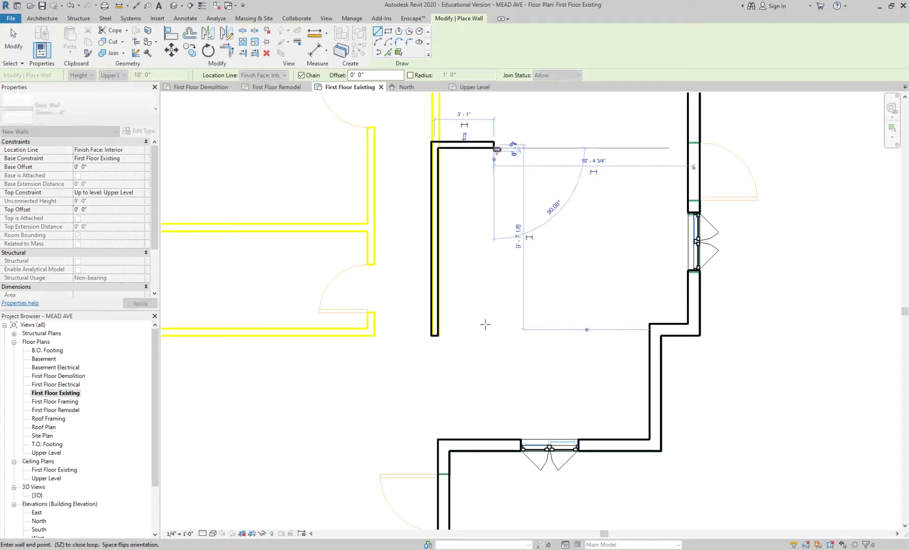
click(497, 336)
key(Escape)
key(Escape)
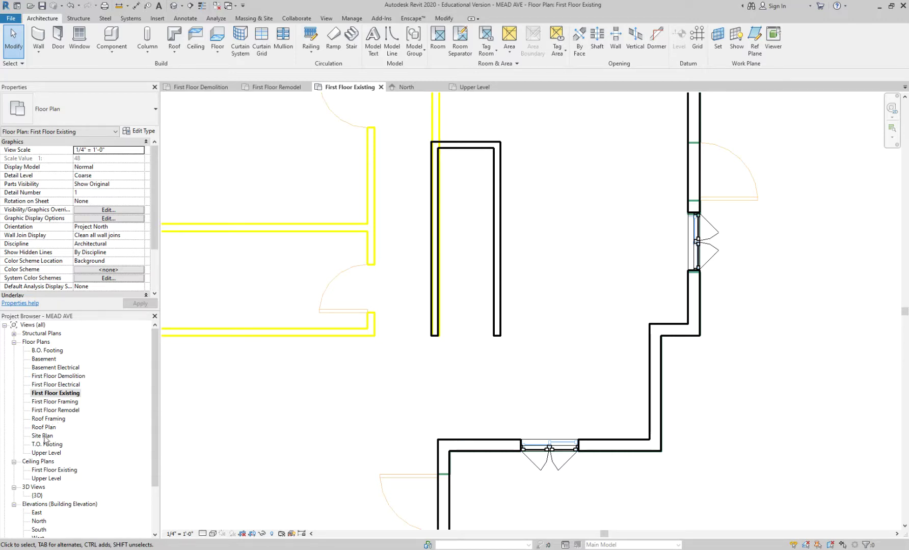
Underlay First Floor Existing as the base level in the Upper Level floor plan.
double_click(51, 452)
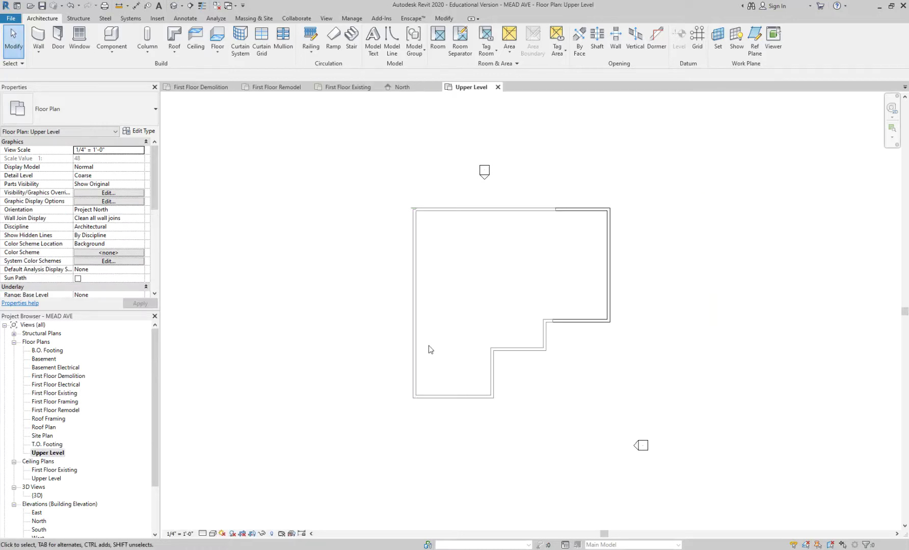
scroll(498, 274, up, 2)
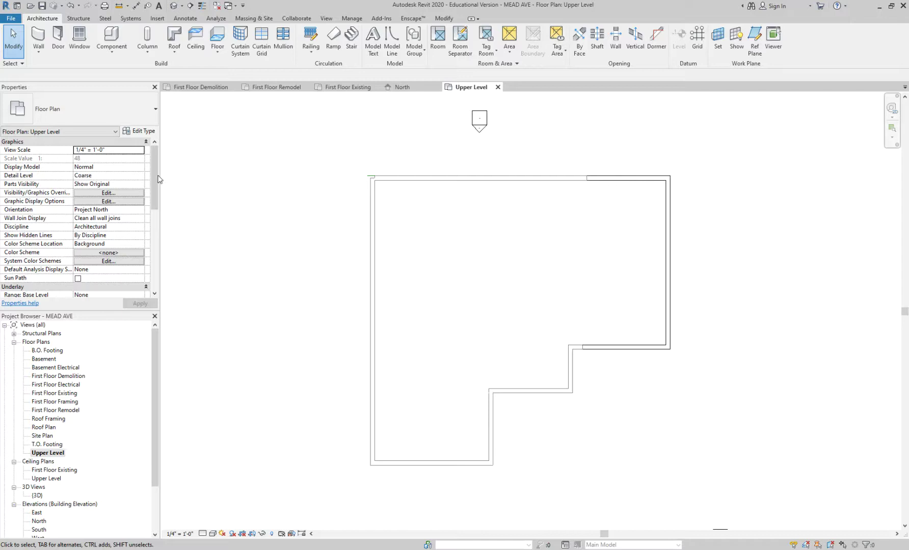
drag(153, 185, 153, 221)
click(142, 202)
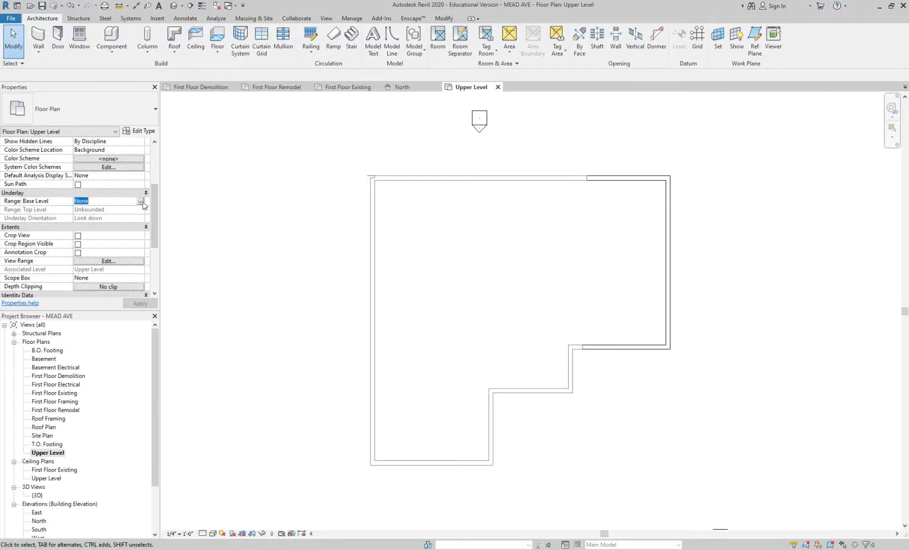
click(141, 202)
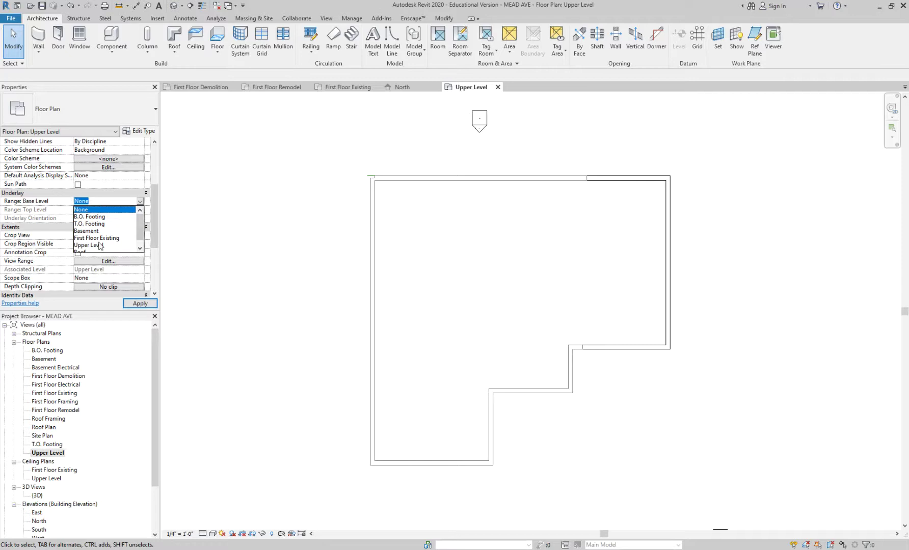
scroll(102, 240, down, 1)
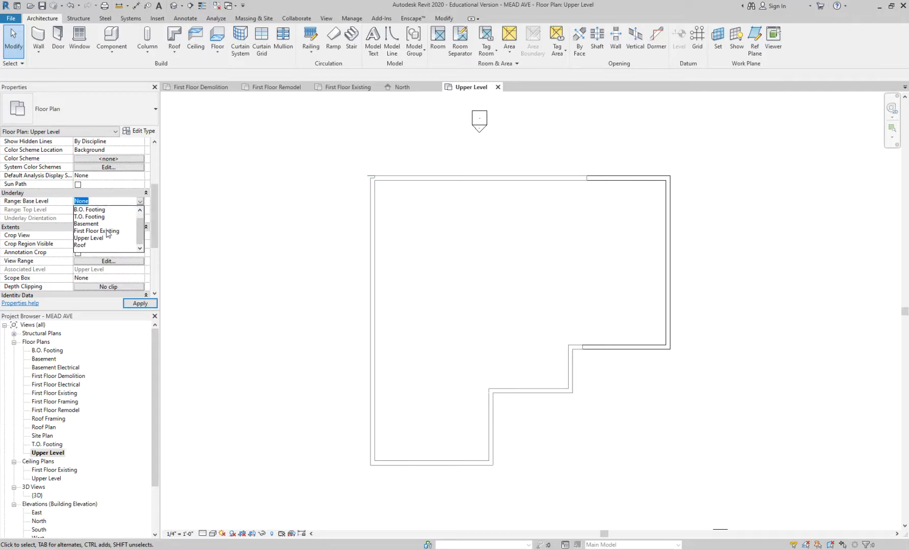
click(107, 232)
click(140, 303)
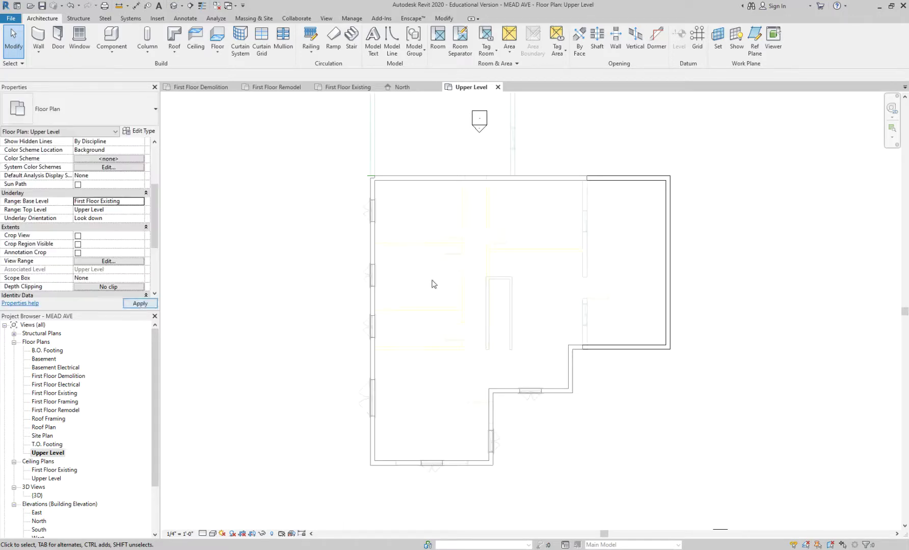
Set the underlay base level of the Upper Level plan back to None.
scroll(490, 328, up, 2)
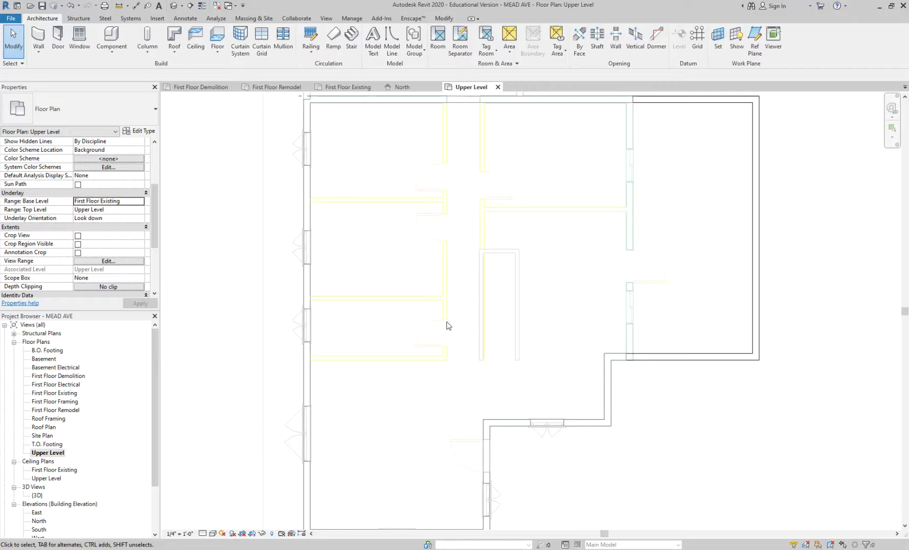
key(n)
scroll(265, 388, up, 1)
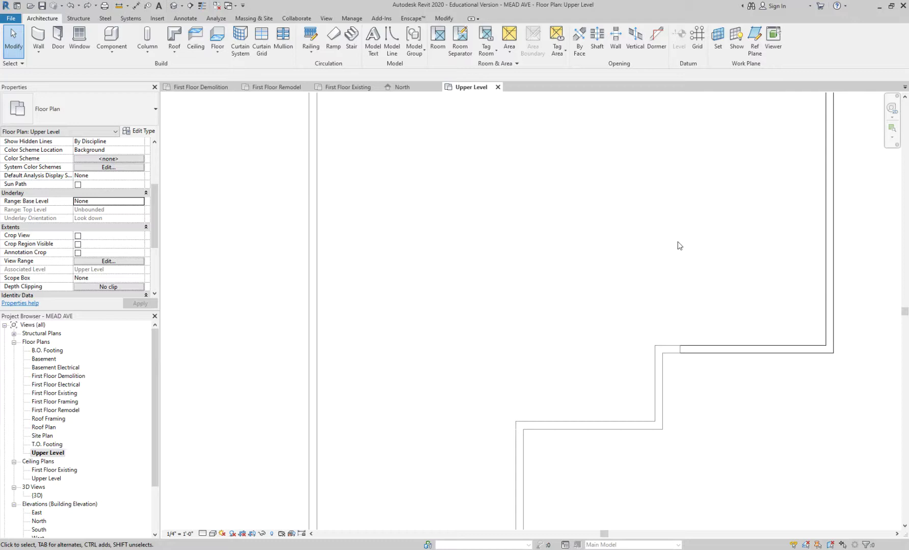
scroll(677, 246, down, 3)
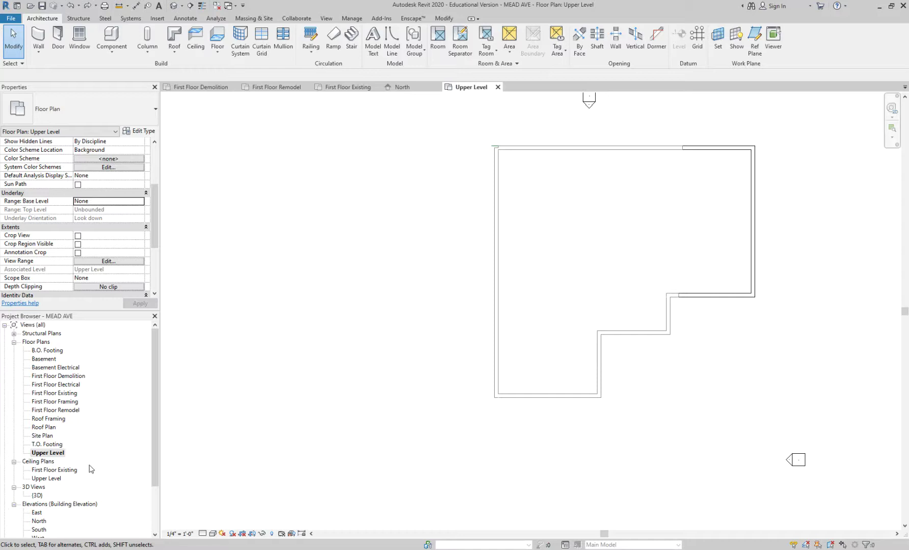
Return to the First Floor Existing plan and save the project.
double_click(66, 394)
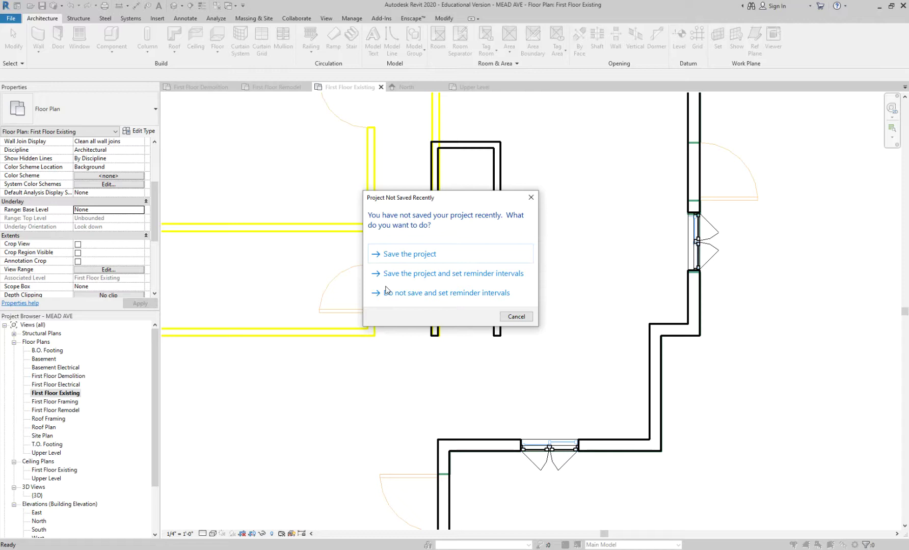
click(398, 255)
scroll(541, 329, down, 8)
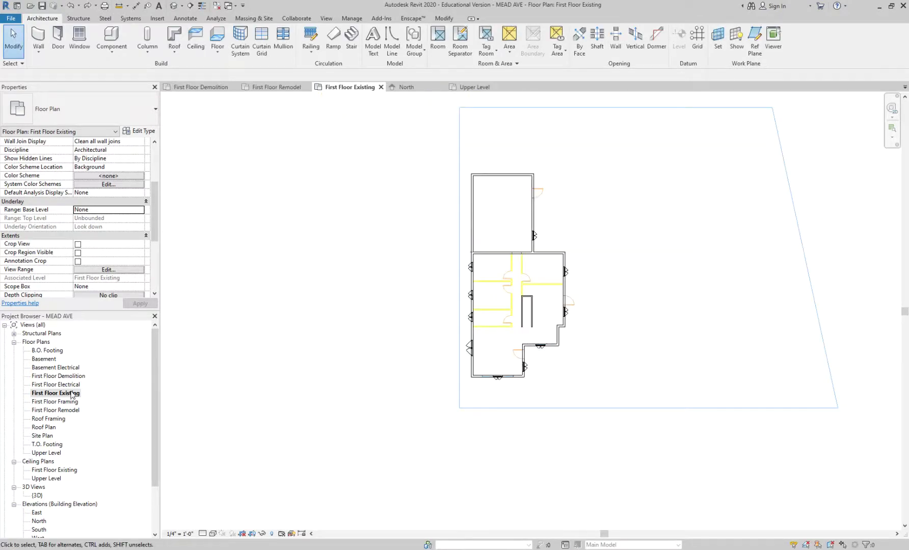
Open the Site Plan and examine the building, the property boundary and the view's phasing settings.
double_click(48, 436)
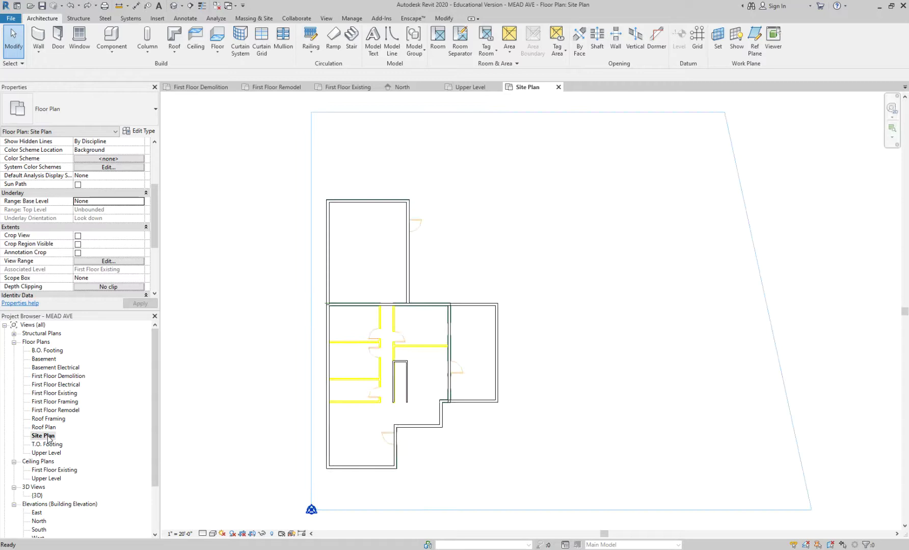
scroll(457, 232, down, 3)
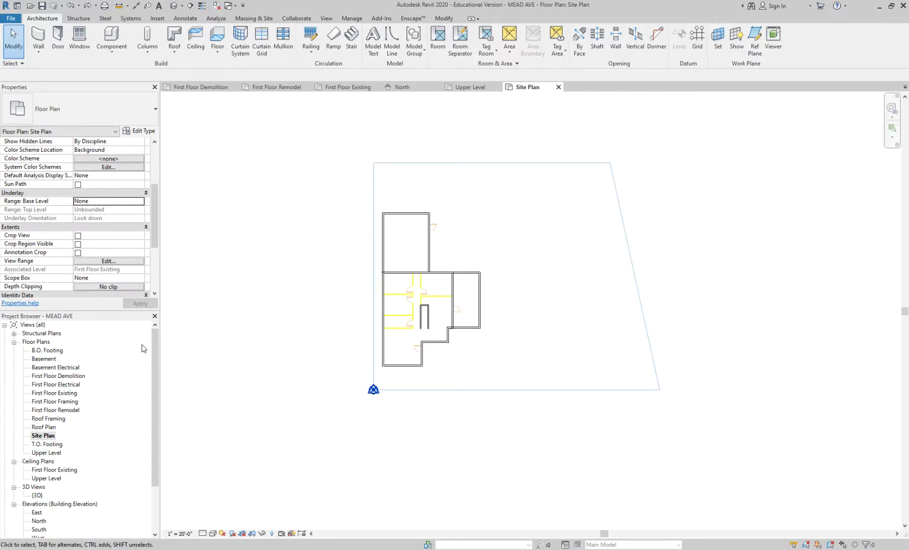
drag(156, 236, 155, 276)
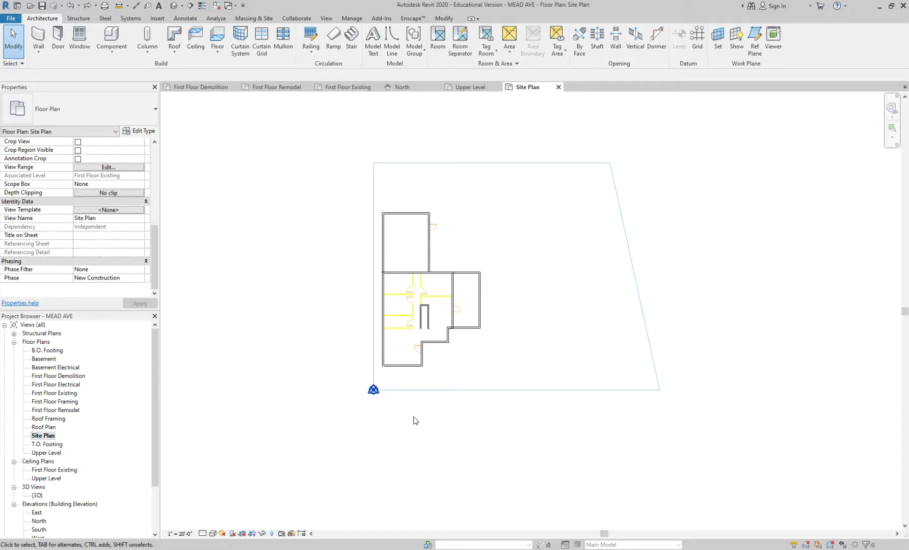
scroll(395, 412, up, 2)
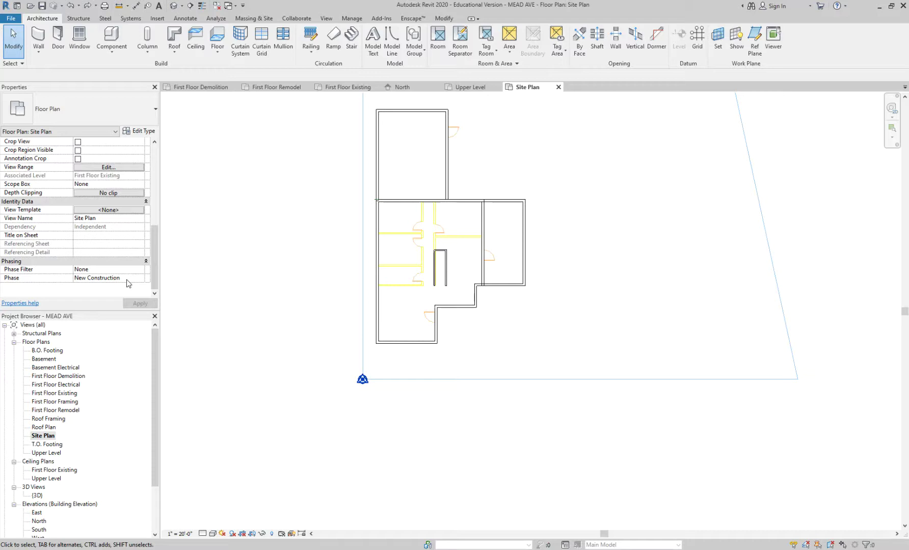
scroll(660, 303, down, 2)
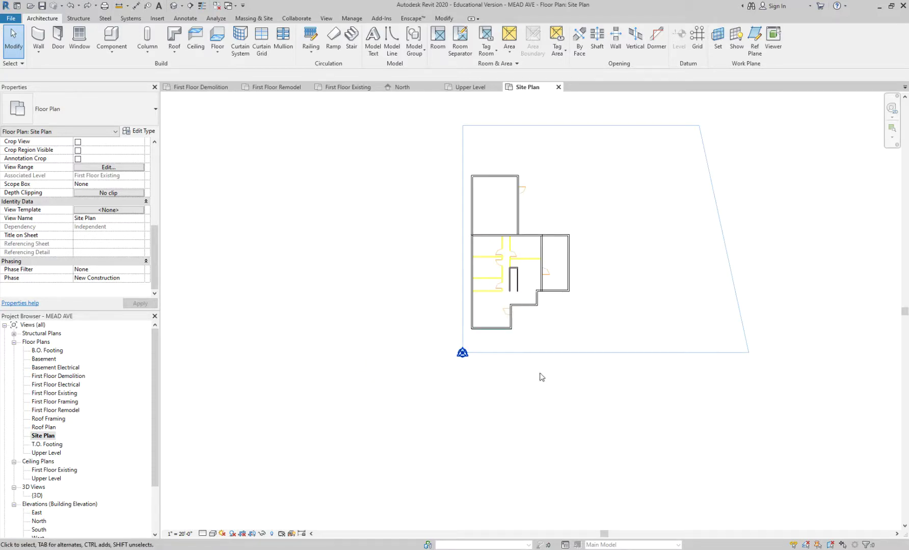
middle_drag(656, 191, 567, 216)
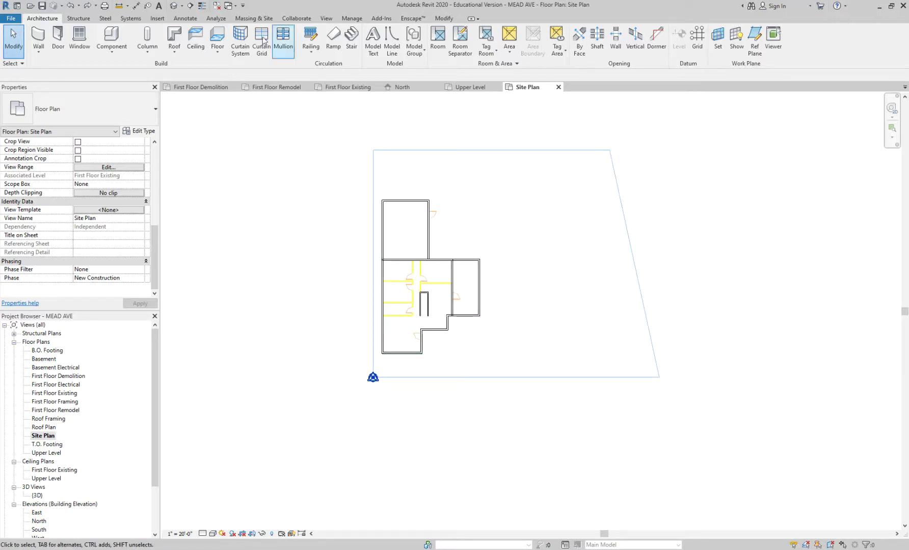
Trace the north and slanted east property boundaries of the site plan with detail lines in the <Centerline> style.
click(186, 18)
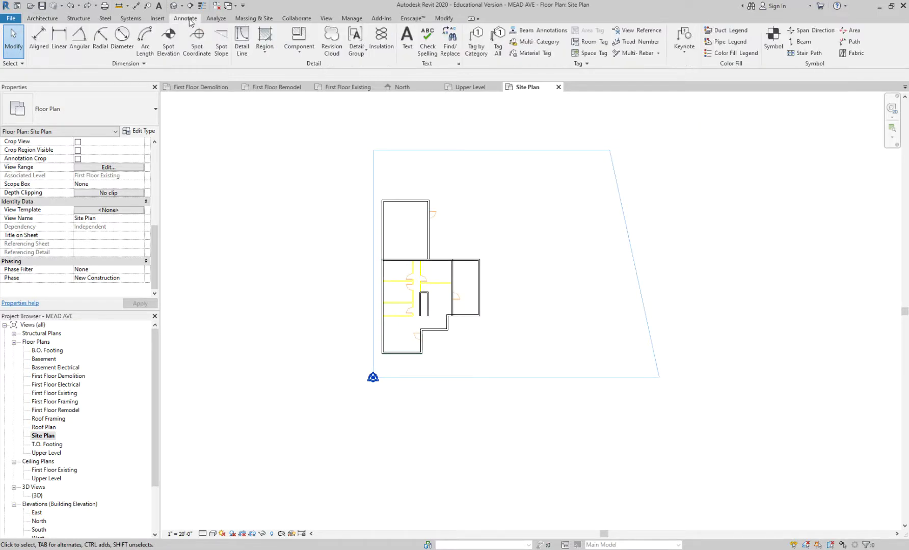
click(245, 40)
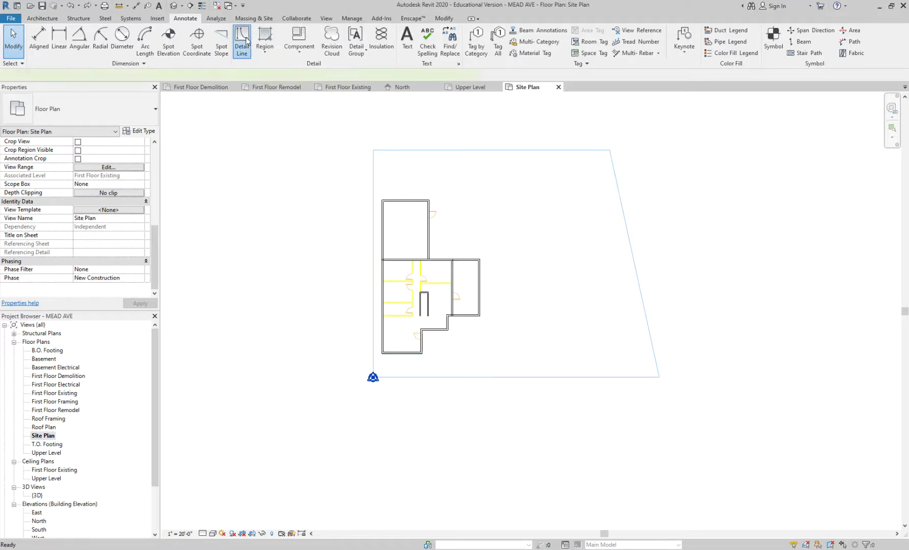
click(461, 46)
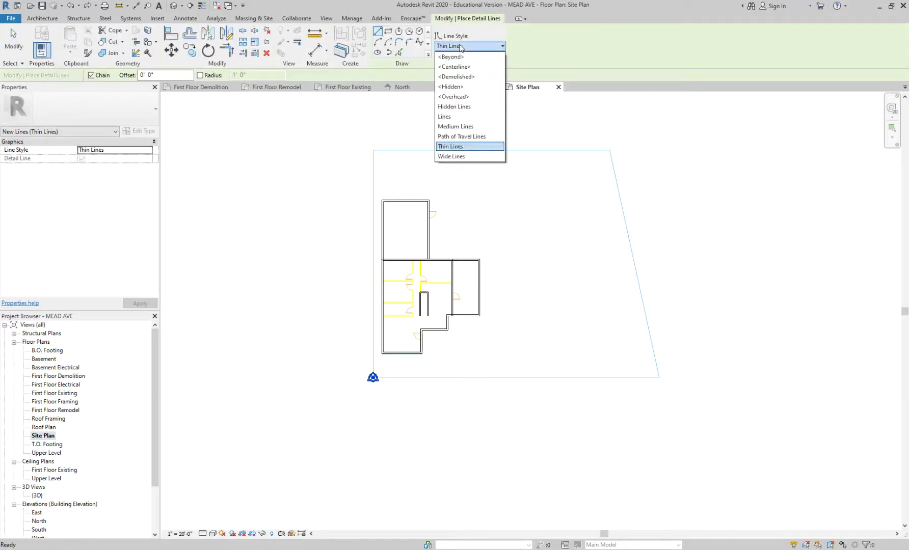
click(461, 46)
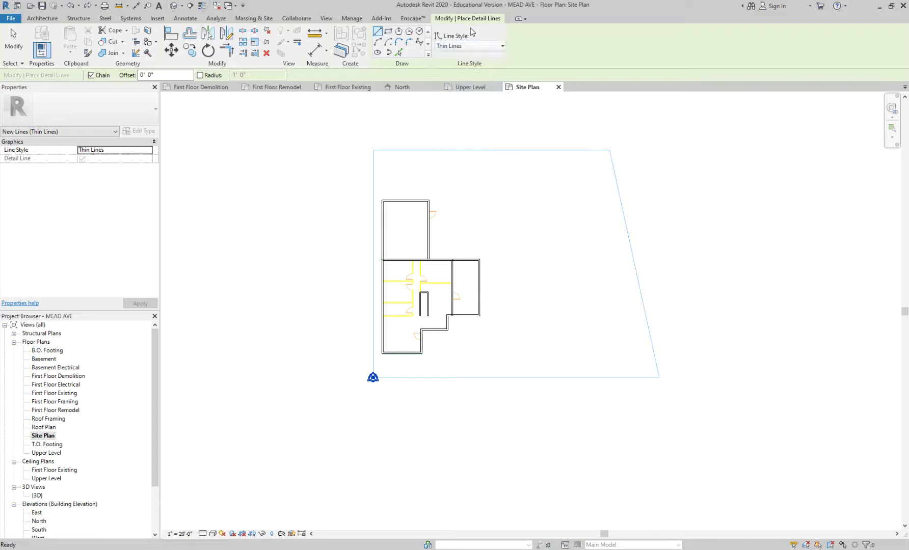
click(459, 47)
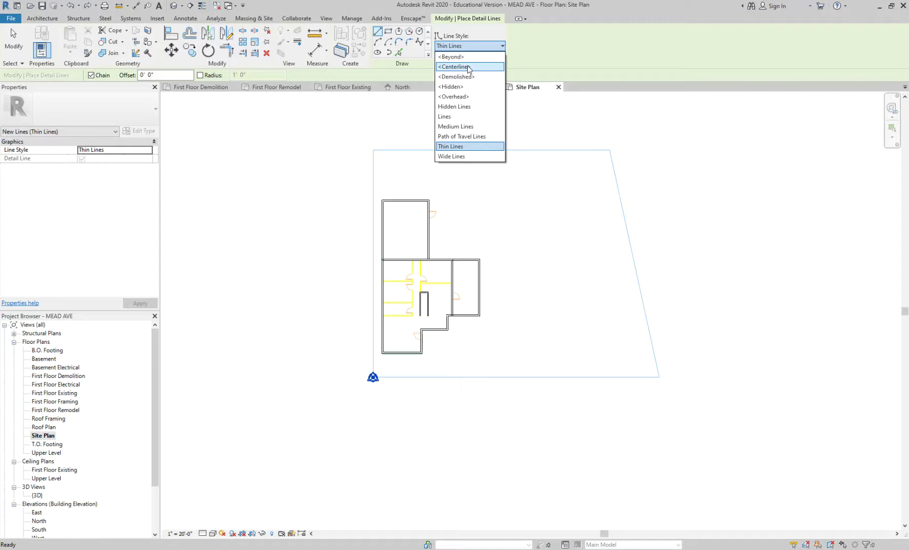
click(468, 66)
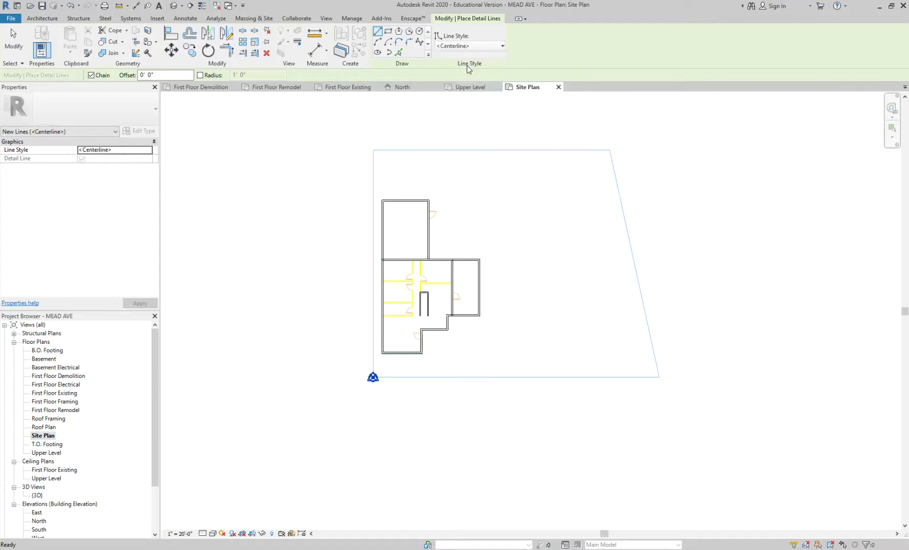
scroll(403, 384, up, 1)
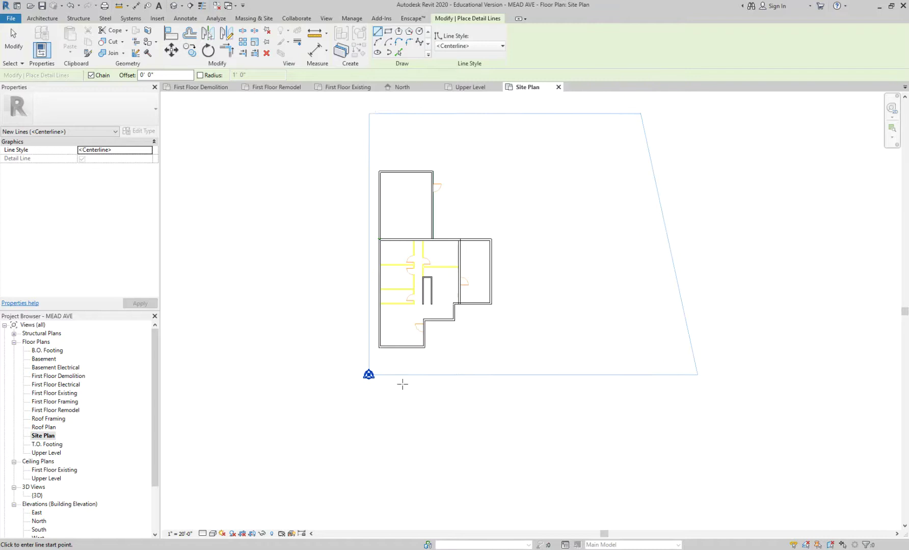
click(369, 113)
click(641, 113)
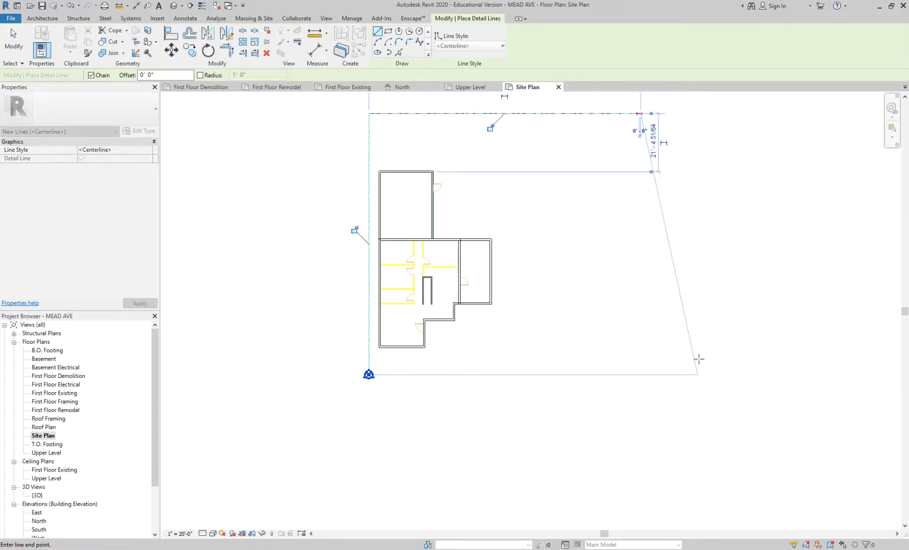
scroll(701, 377, up, 2)
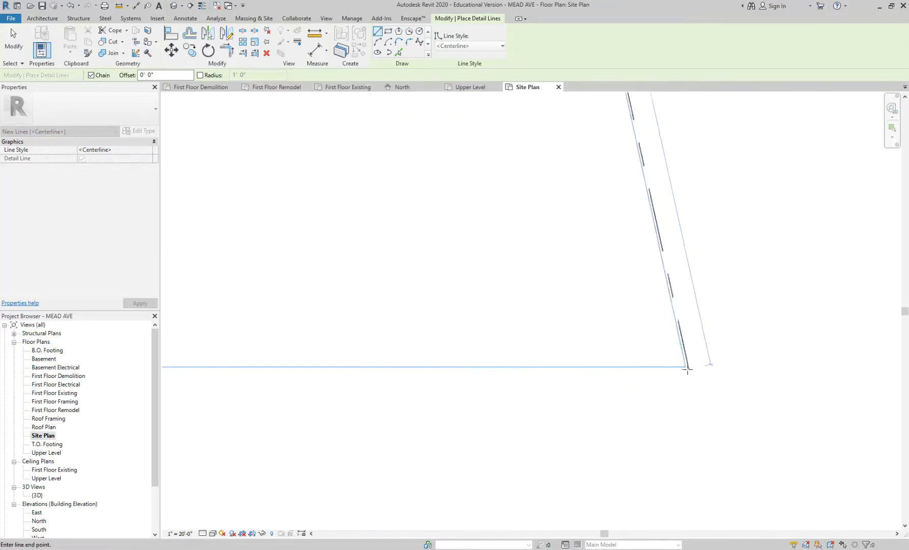
click(697, 375)
Continue the centerline detail lines along the south and west property boundaries to close the outline at its northwest corner.
scroll(686, 367, down, 3)
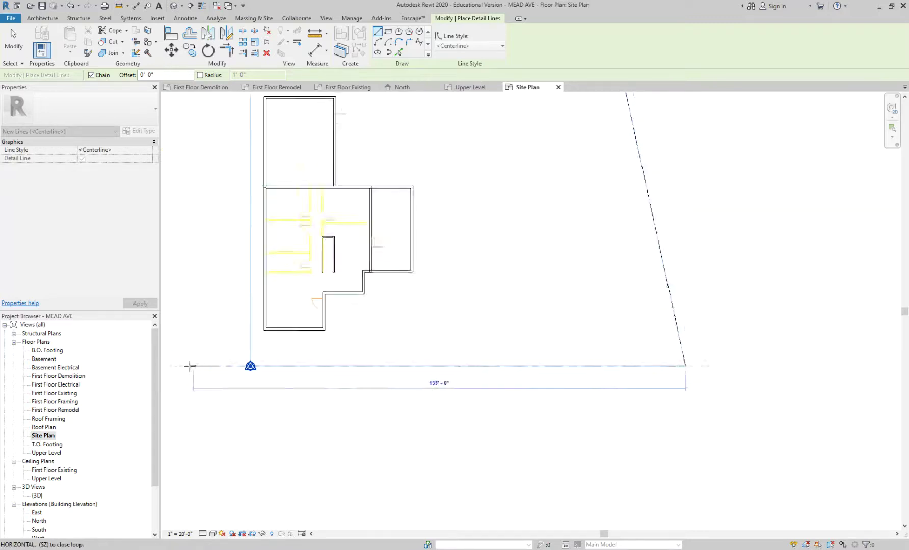
scroll(247, 366, up, 2)
click(236, 363)
scroll(238, 357, down, 2)
middle_drag(246, 162, 261, 297)
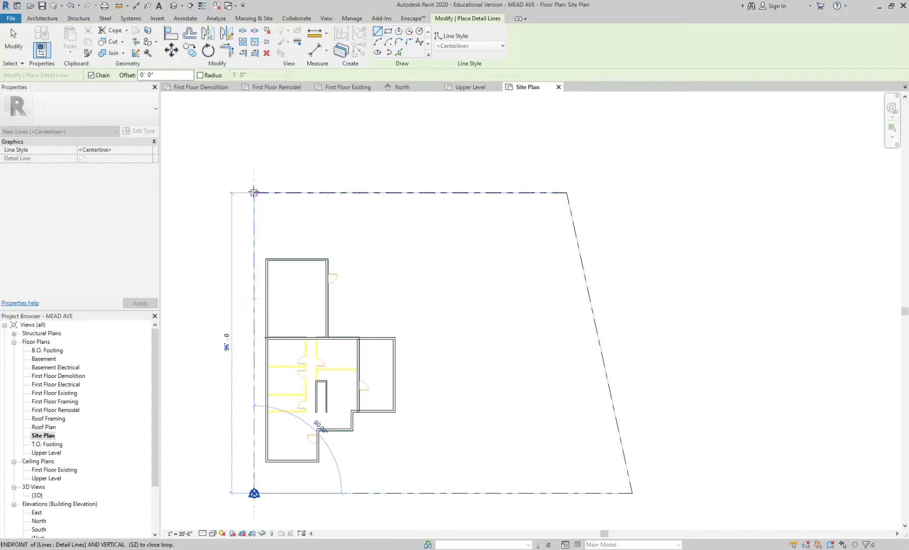
click(254, 193)
key(Escape)
key(Escape)
key(z)
key(f)
scroll(478, 332, up, 1)
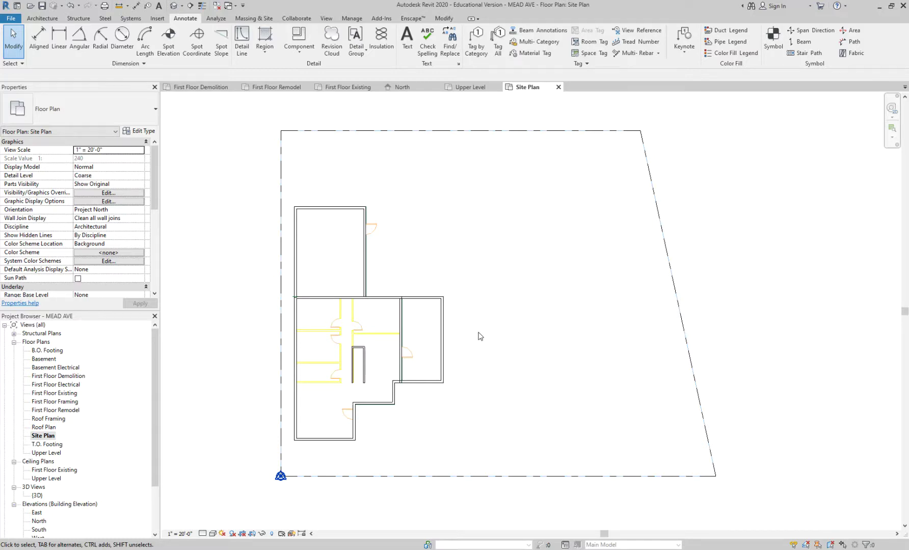
Hide the imported SLCC REVIT MEAD floor plan drawing in the Site Plan through its visibility overrides.
middle_drag(493, 277, 546, 251)
key(v)
key(g)
click(533, 121)
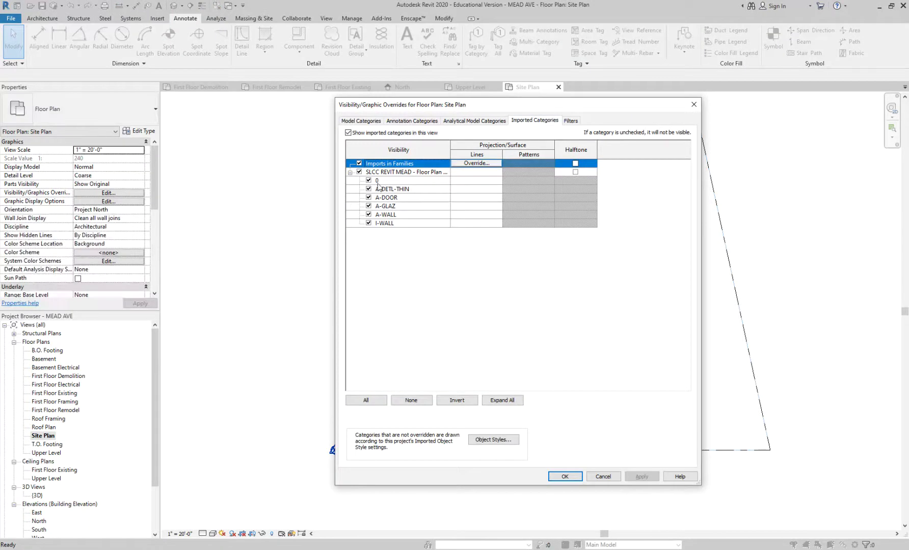
click(359, 172)
click(565, 477)
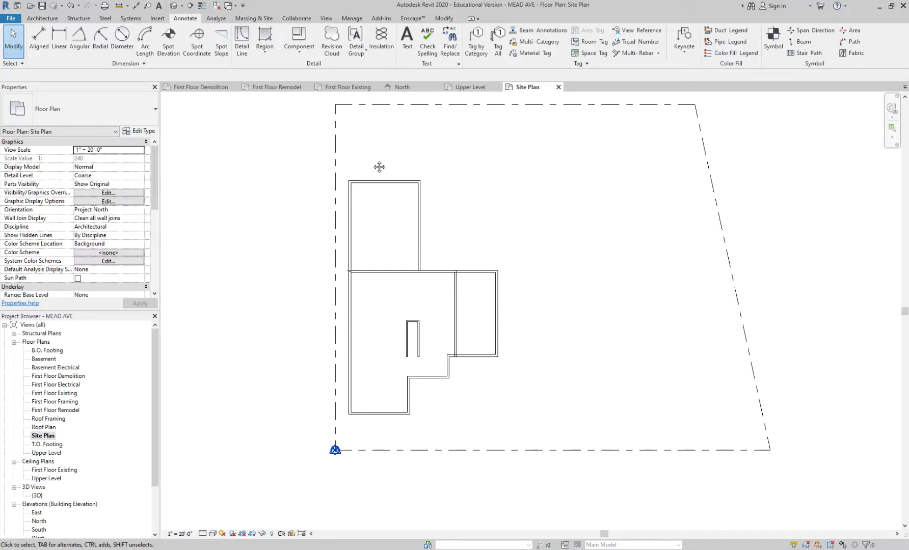
Draw a vertical <Hidden> style detail line from the building's southwest corner along its west wall, ending short of the north property line.
middle_drag(379, 167, 400, 177)
click(242, 40)
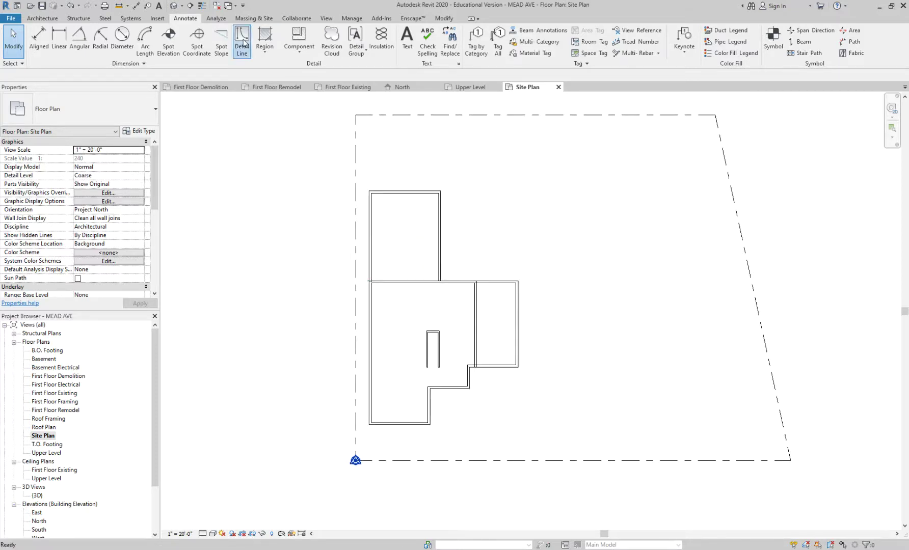
click(491, 51)
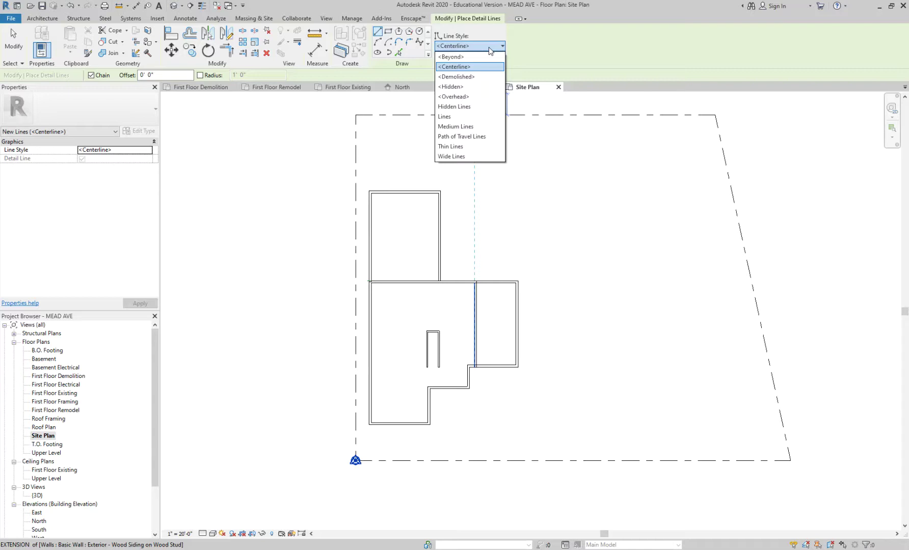
click(464, 88)
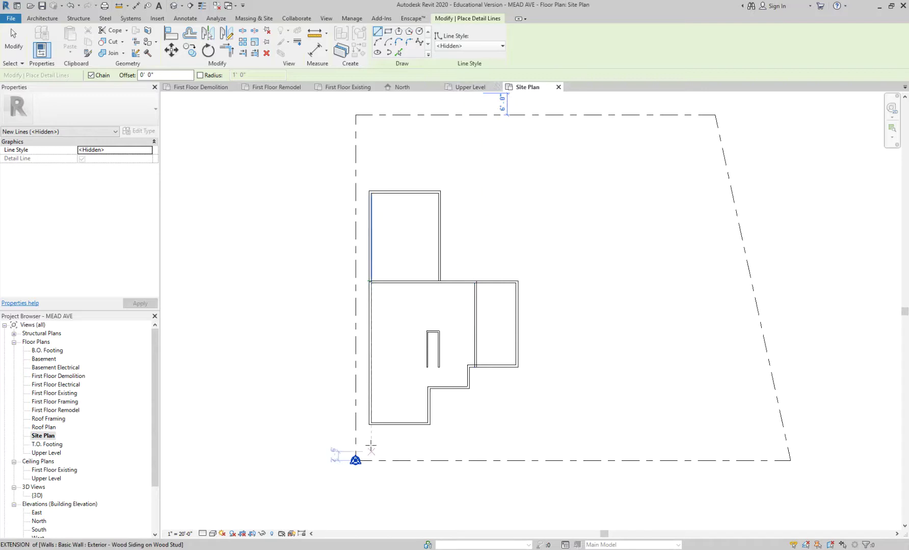
scroll(371, 445, up, 3)
scroll(371, 444, up, 2)
scroll(362, 438, down, 2)
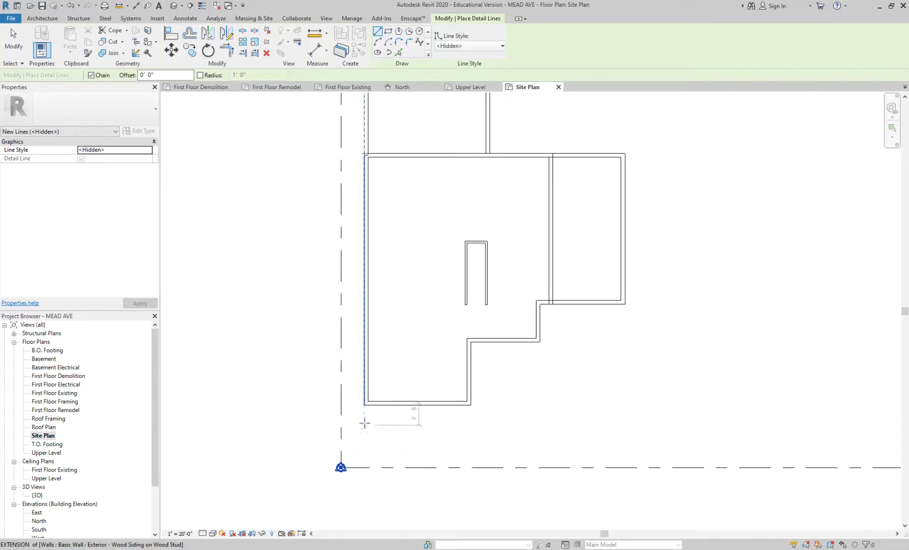
click(363, 407)
scroll(364, 408, down, 2)
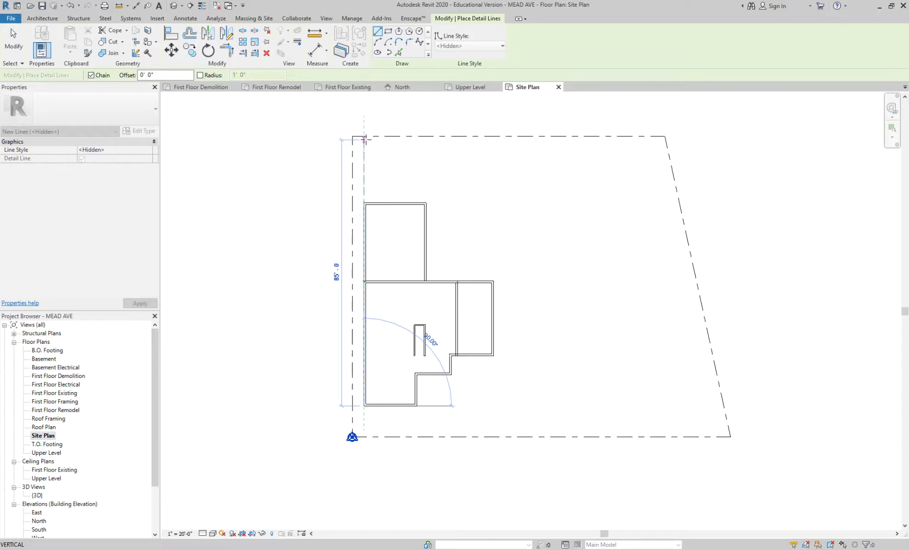
click(364, 156)
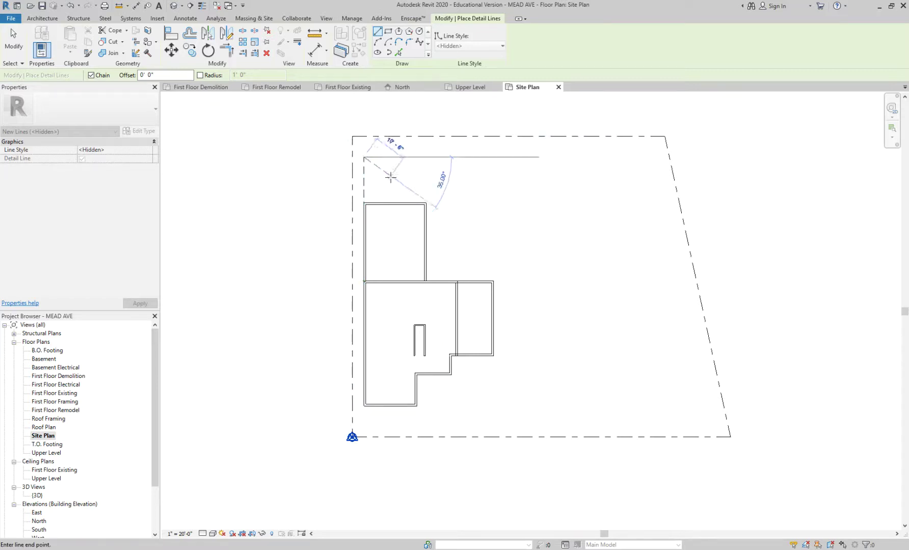
key(Escape)
Draw a horizontal hidden detail line from the building's southwest corner east, stopping short of the slanted property line.
click(363, 407)
click(690, 404)
key(Escape)
scroll(363, 409, up, 2)
scroll(362, 409, down, 2)
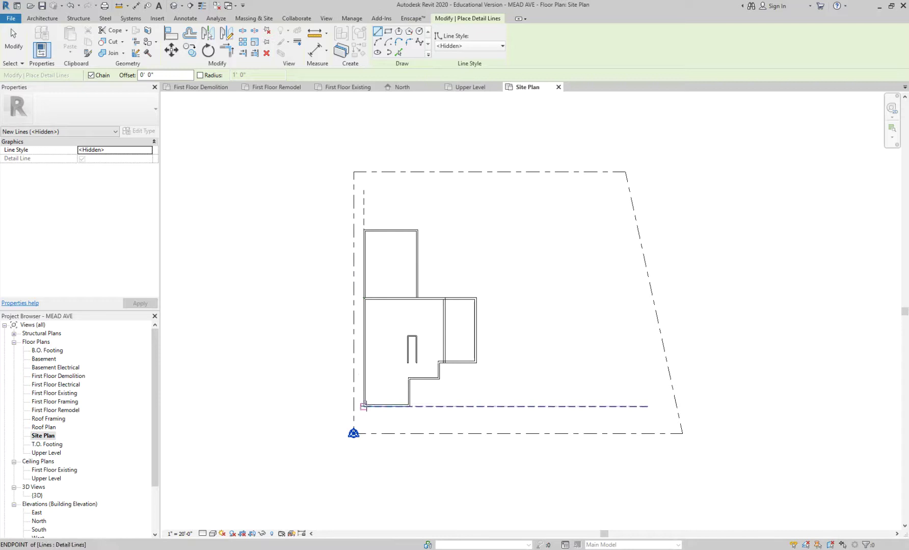
key(Escape)
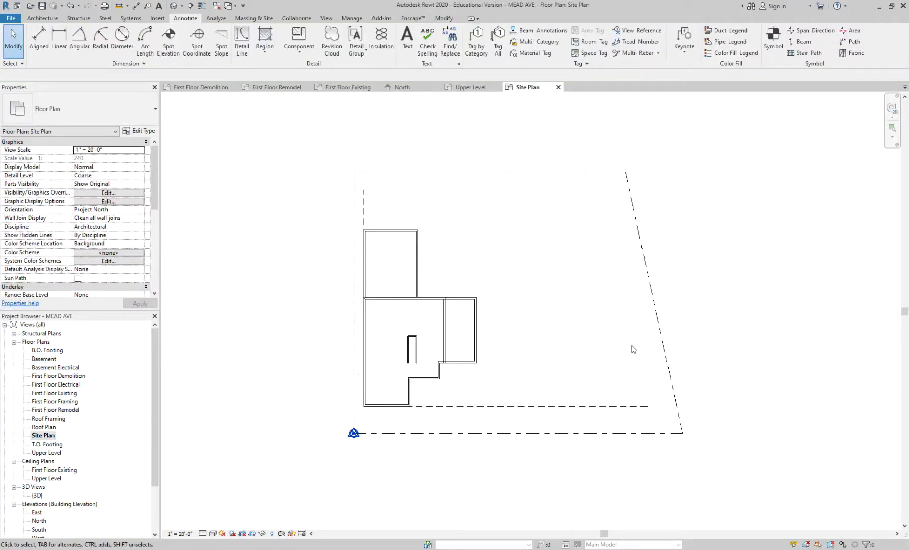
Create a similar horizontal hidden line about 88' long from the west setback line, between the building and the north property line.
scroll(509, 228, up, 1)
middle_drag(519, 240, 470, 213)
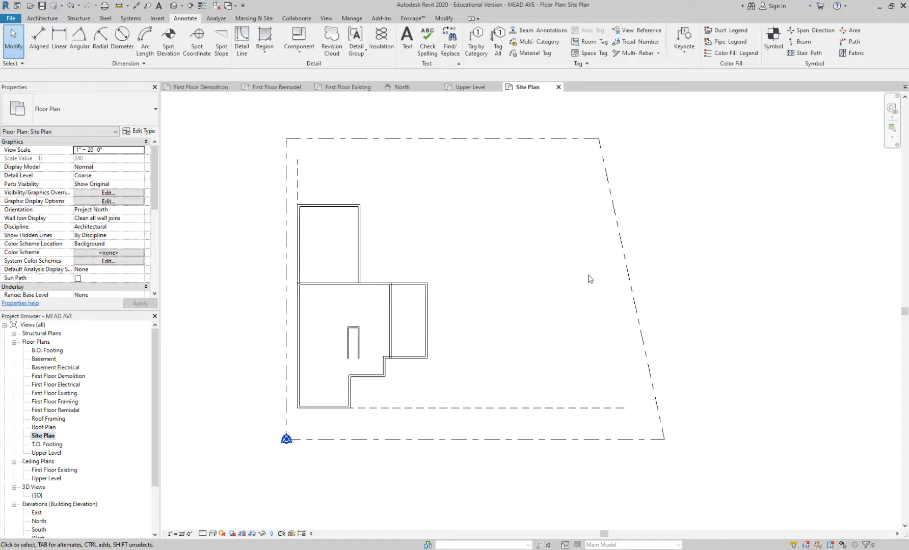
middle_drag(540, 230, 536, 241)
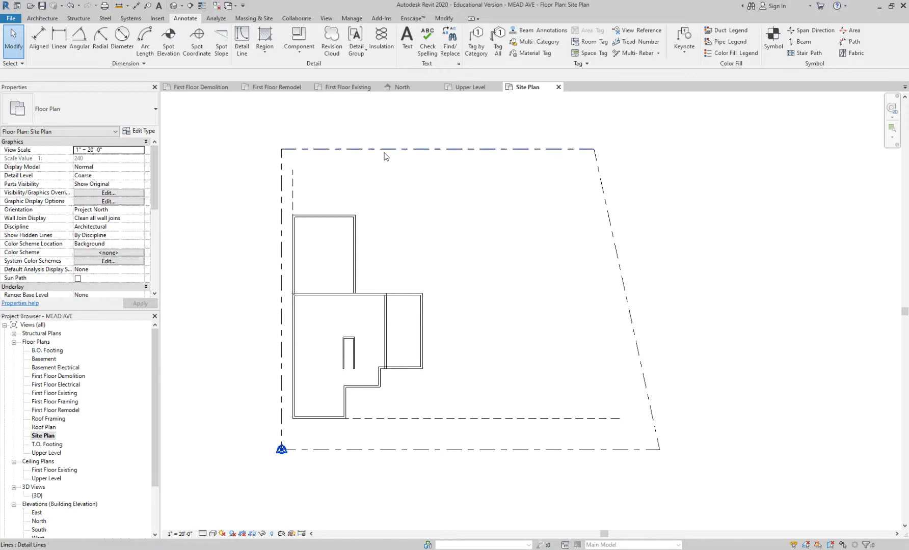
scroll(386, 182, up, 1)
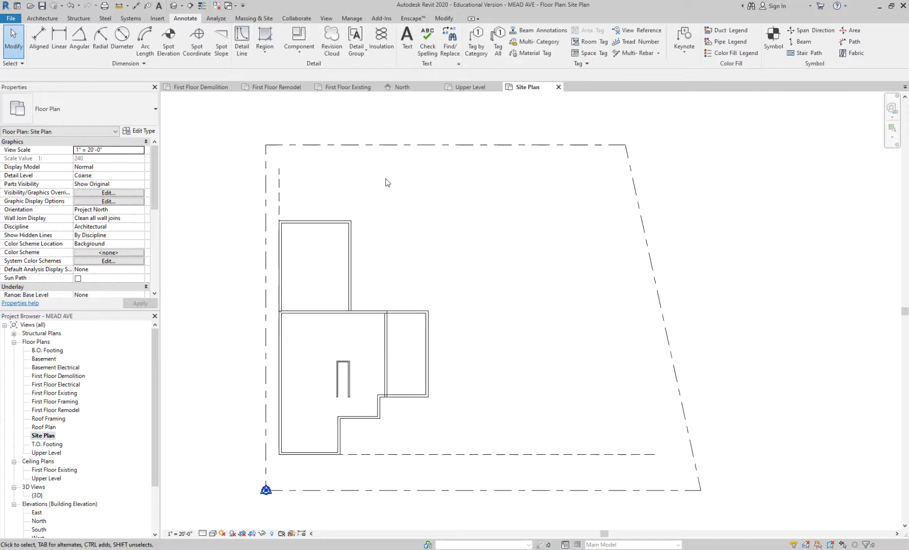
click(280, 182)
key(c)
key(s)
click(279, 191)
click(595, 191)
key(Escape)
key(Escape)
Add an aligned dimension between the north hidden setback line and the north property line.
middle_drag(481, 181, 489, 208)
key(d)
key(i)
click(482, 223)
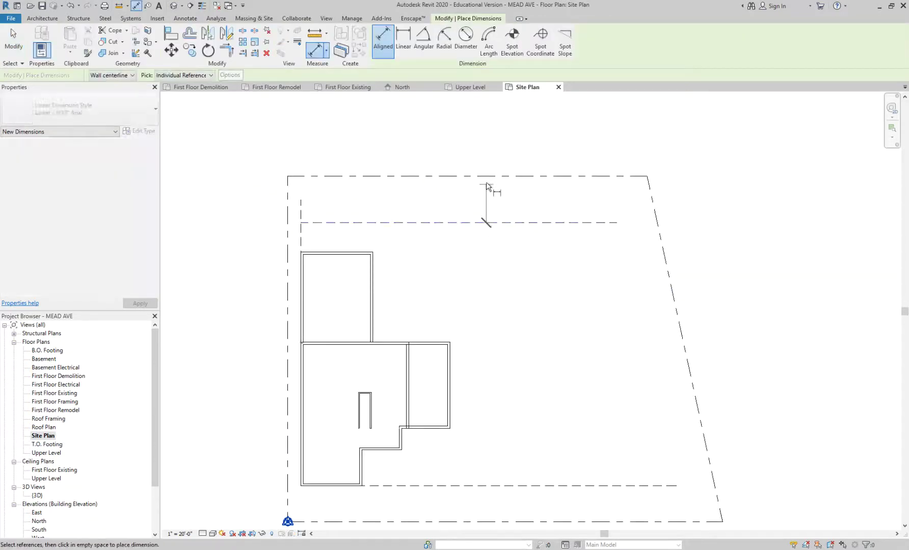
click(488, 176)
click(475, 162)
key(Escape)
key(Escape)
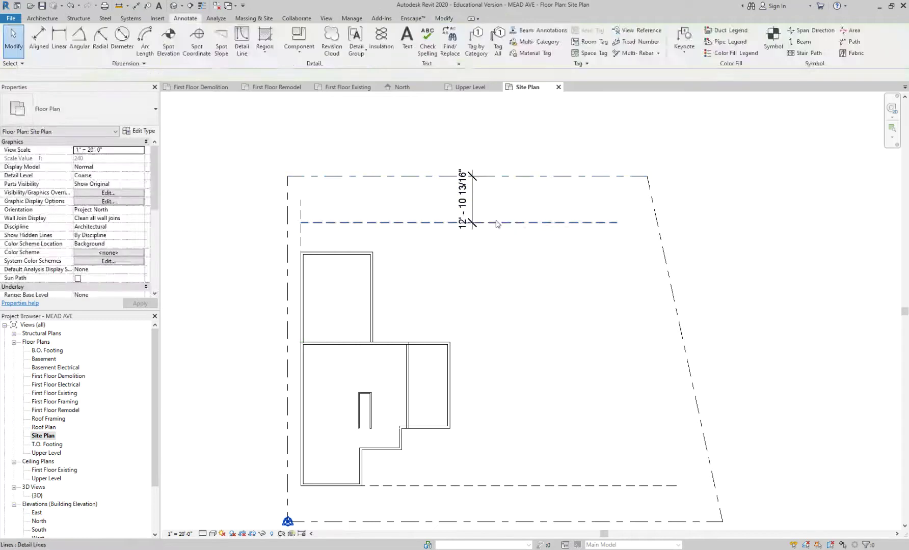
Set the distance between the north setback line and the north property line to 10'.
click(464, 223)
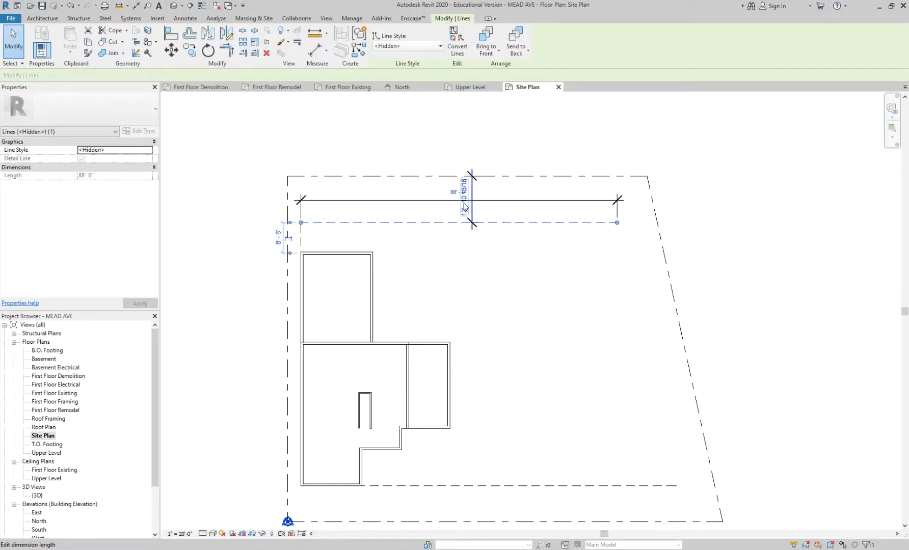
scroll(464, 206, up, 2)
click(462, 206)
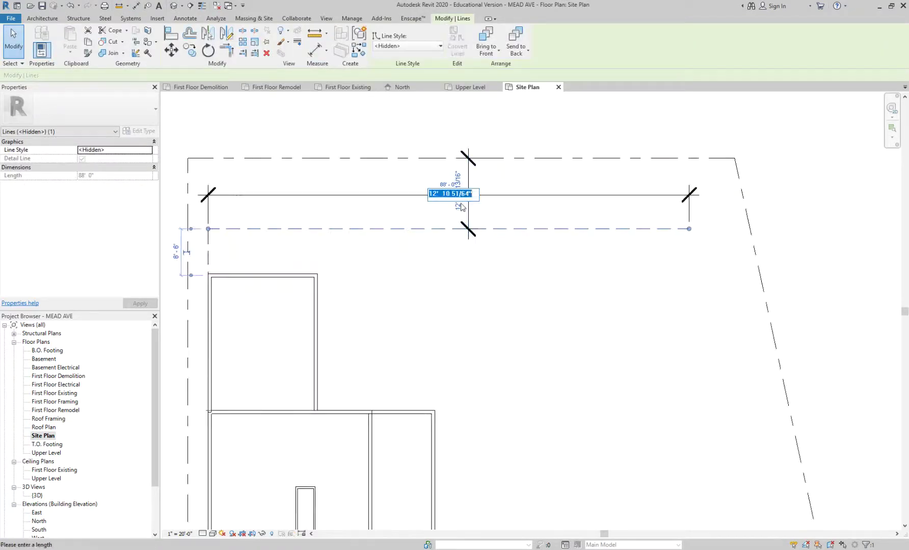
text(10)
key(Return)
key(Escape)
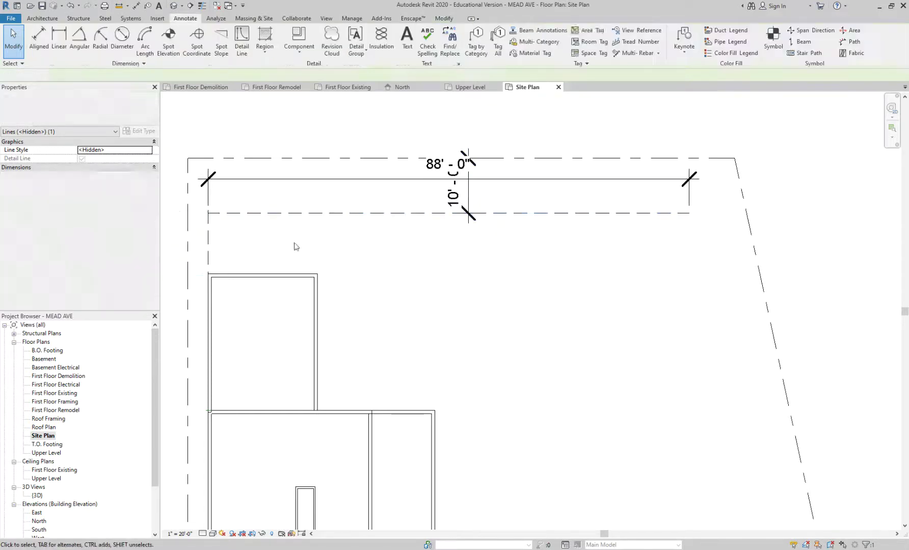
Delete the horizontal length dimension of the north setback line.
middle_drag(264, 243, 314, 225)
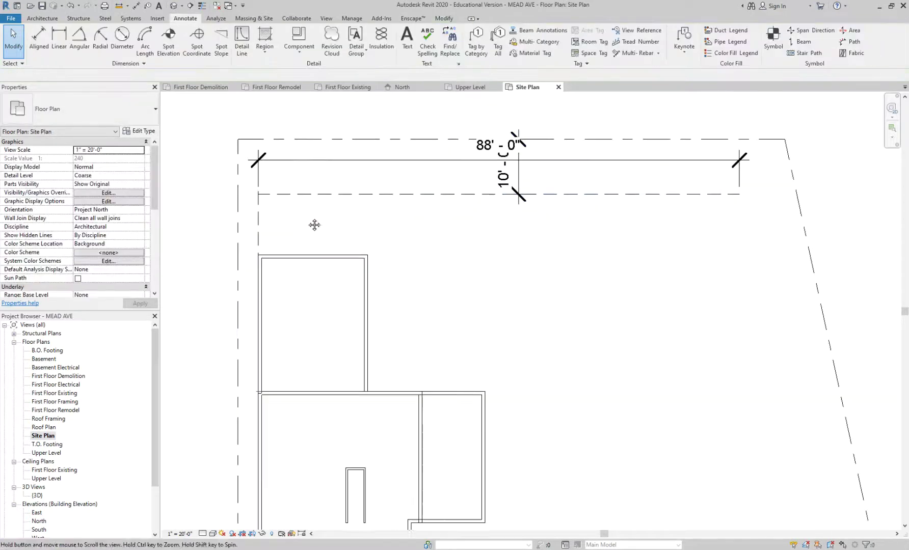
click(326, 170)
key(Delete)
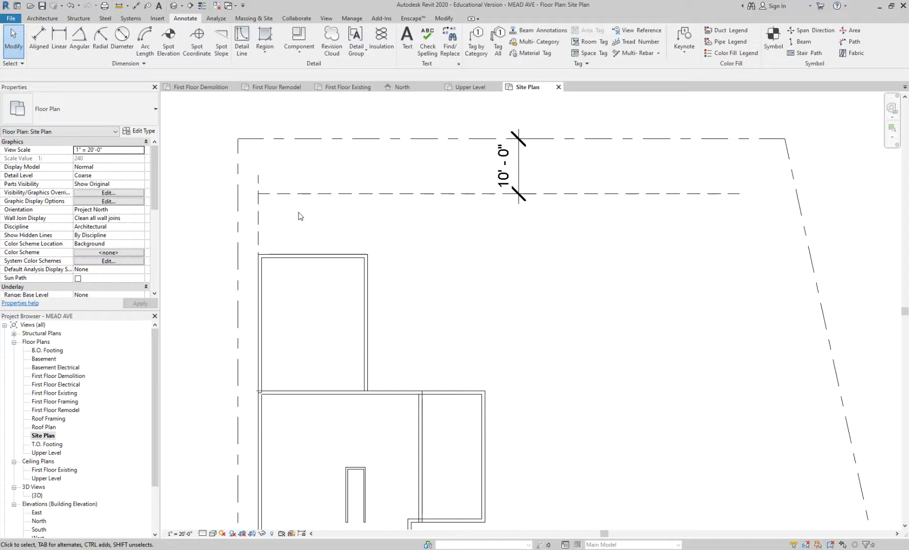
scroll(287, 205, down, 3)
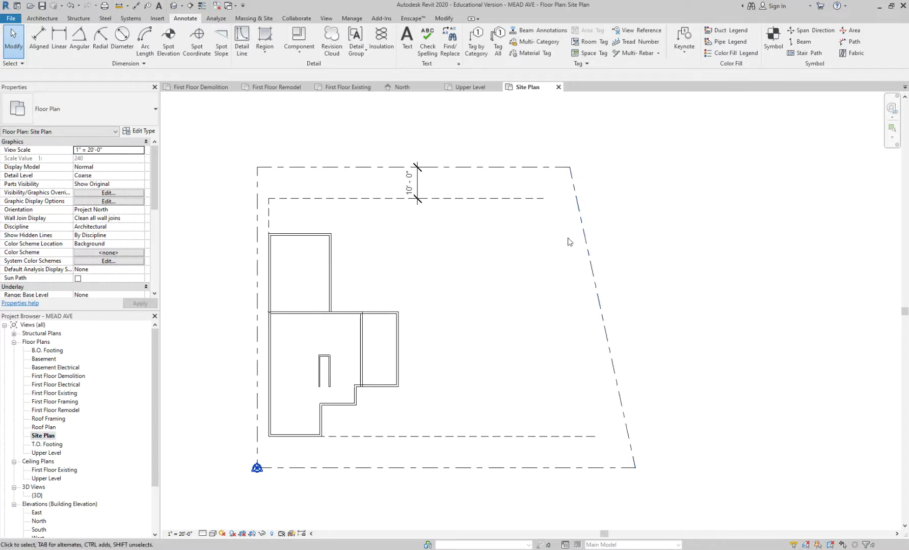
middle_drag(560, 260, 529, 249)
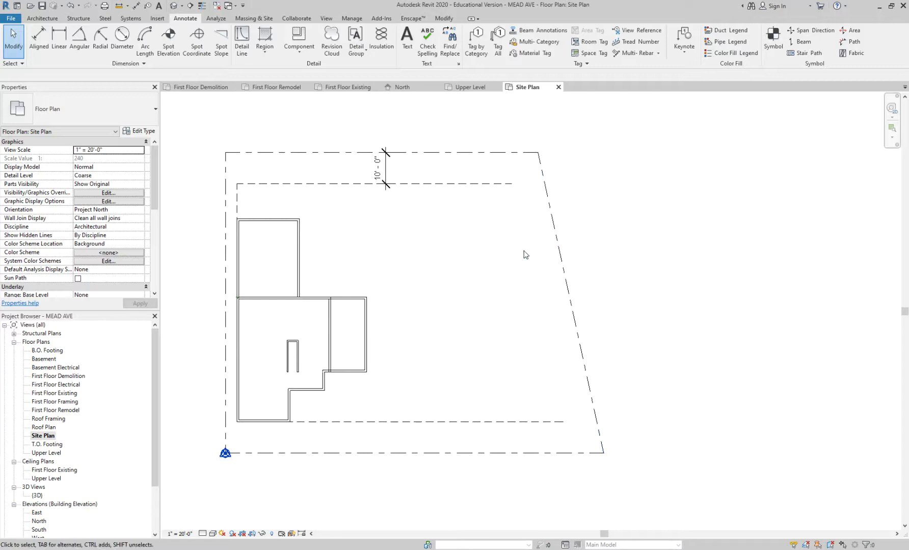
click(559, 253)
key(Escape)
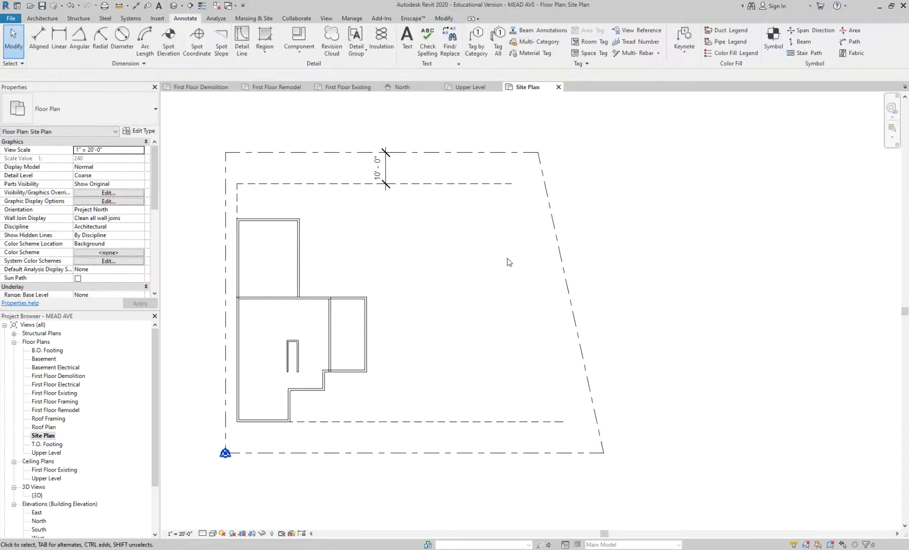
Offset a copy of the angled east property line 5' toward the inside of the lot.
key(o)
key(f)
click(127, 75)
text(5' 0")
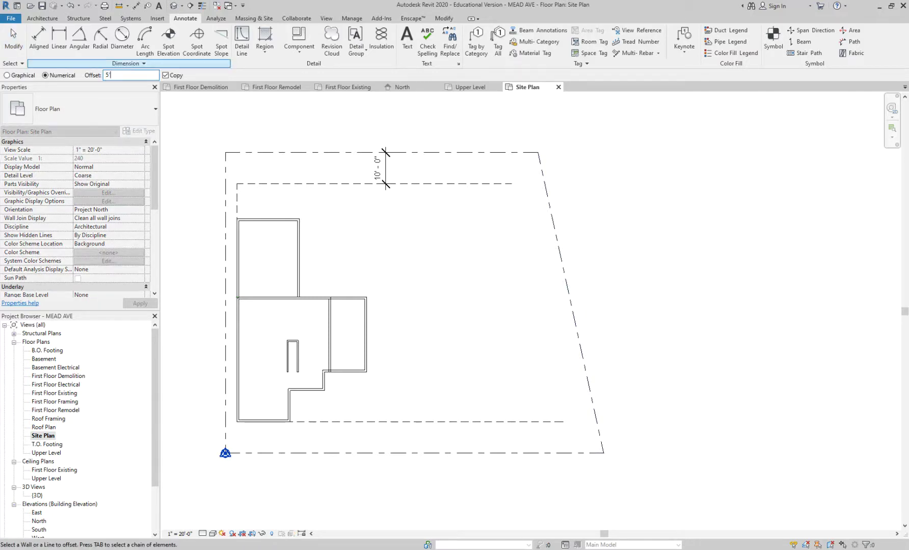
click(565, 234)
key(Escape)
key(Escape)
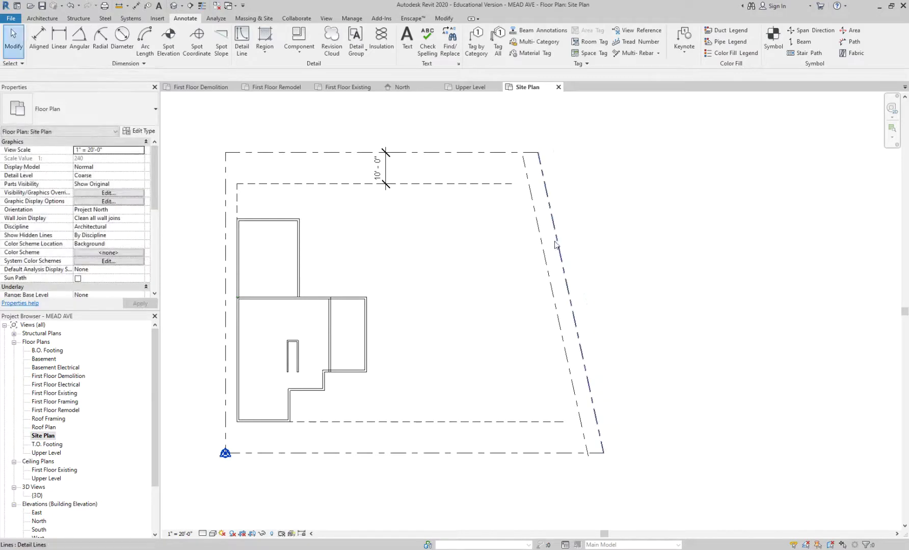
Offset another copy of the angled line 20' inward from the east property line.
scroll(607, 459, up, 2)
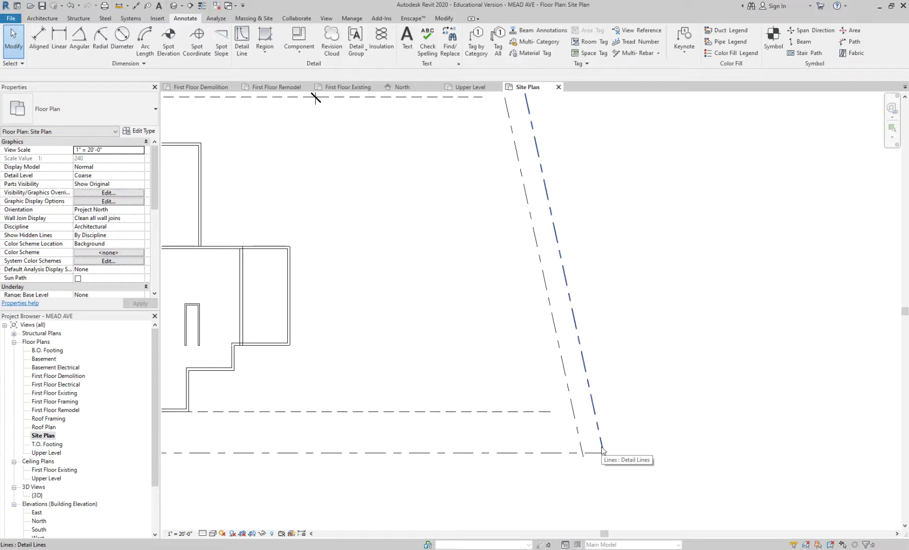
scroll(606, 451, down, 2)
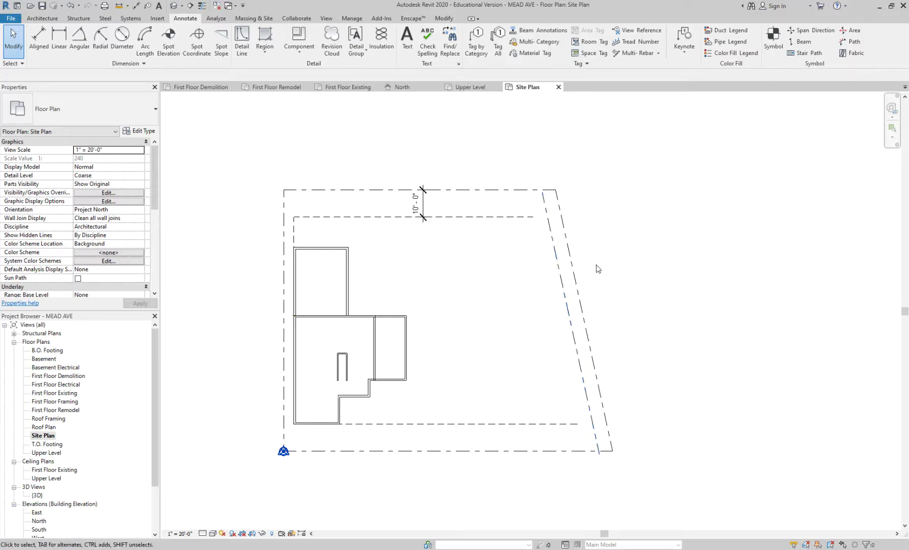
click(573, 277)
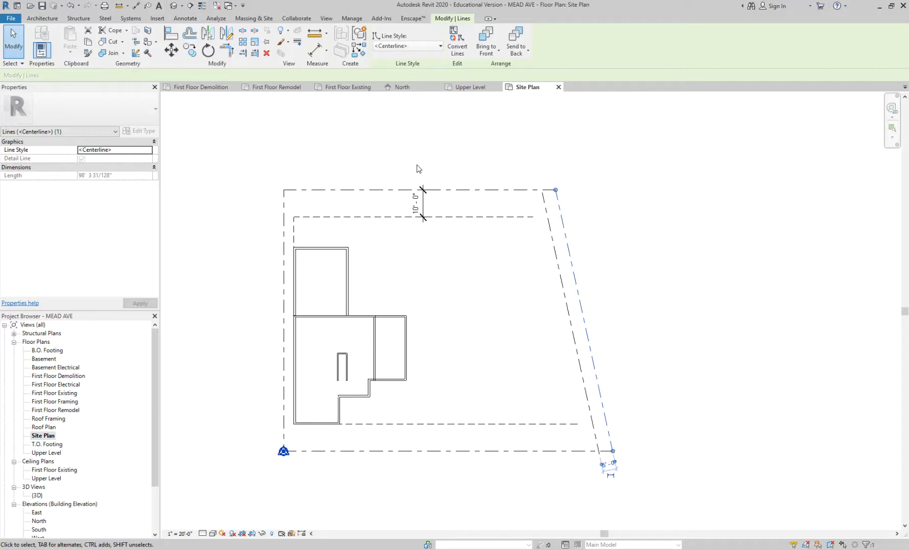
click(288, 132)
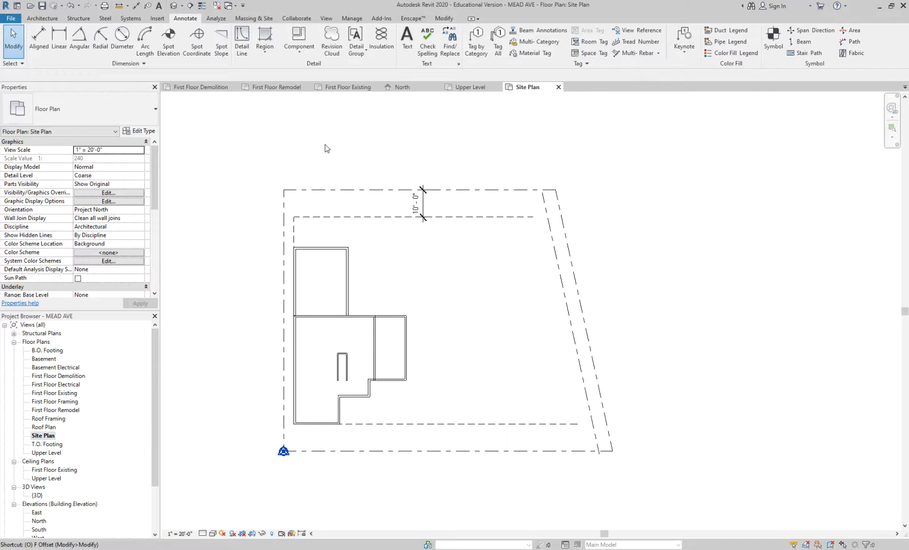
key(o)
key(f)
text(20)
click(566, 260)
key(Escape)
key(Escape)
scroll(516, 243, up, 2)
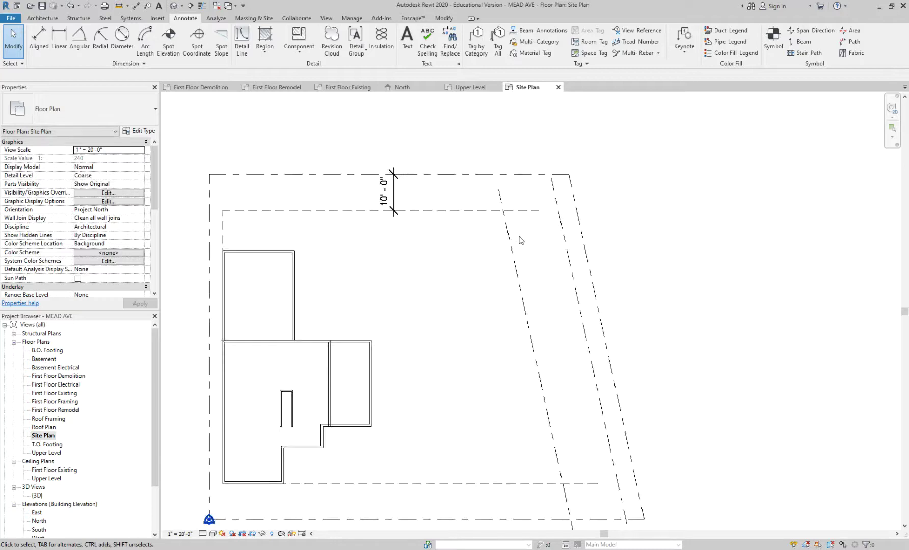
Trim the 5' east offset line to corners with the north and south setback lines.
key(t)
key(r)
click(562, 227)
click(540, 210)
scroll(537, 244, down, 2)
click(552, 390)
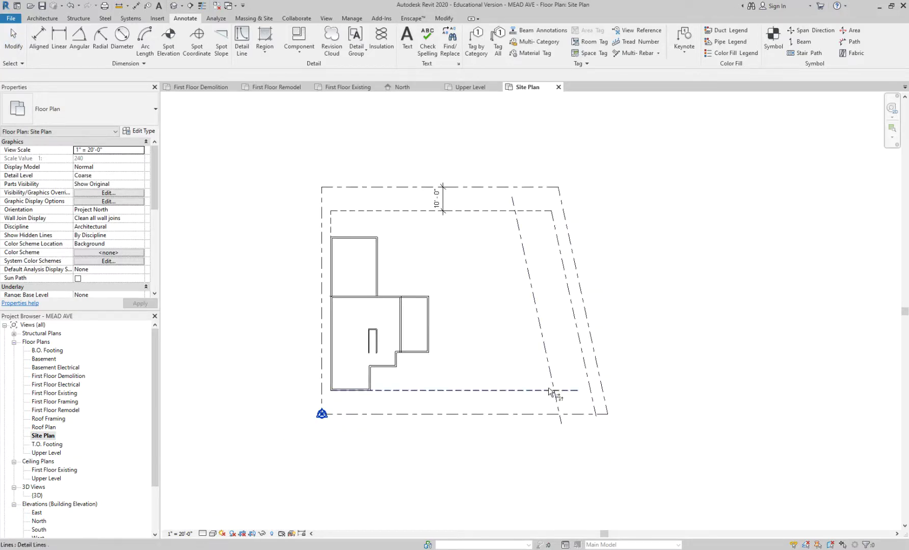
click(591, 386)
scroll(567, 351, up, 1)
key(Escape)
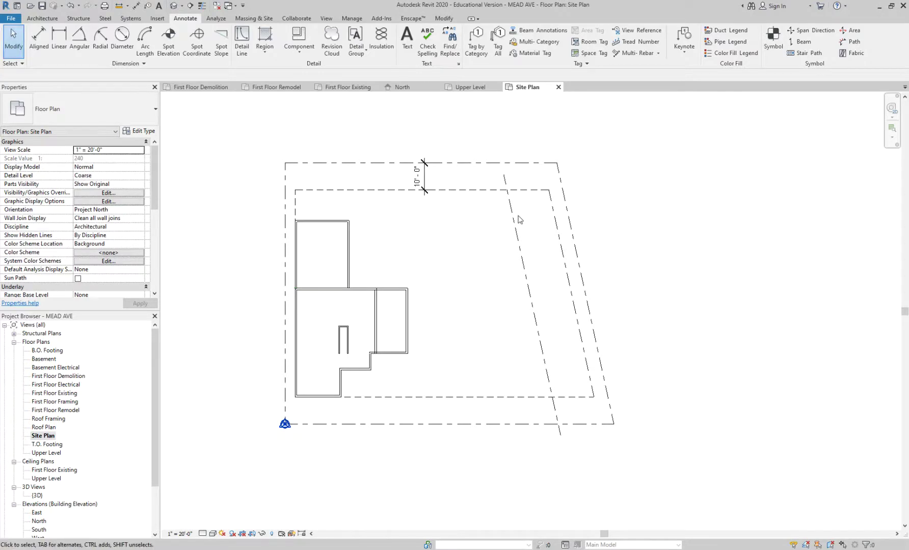
Match the line style of both angled offset lines to the hidden setback lines.
scroll(522, 208, up, 2)
key(m)
key(a)
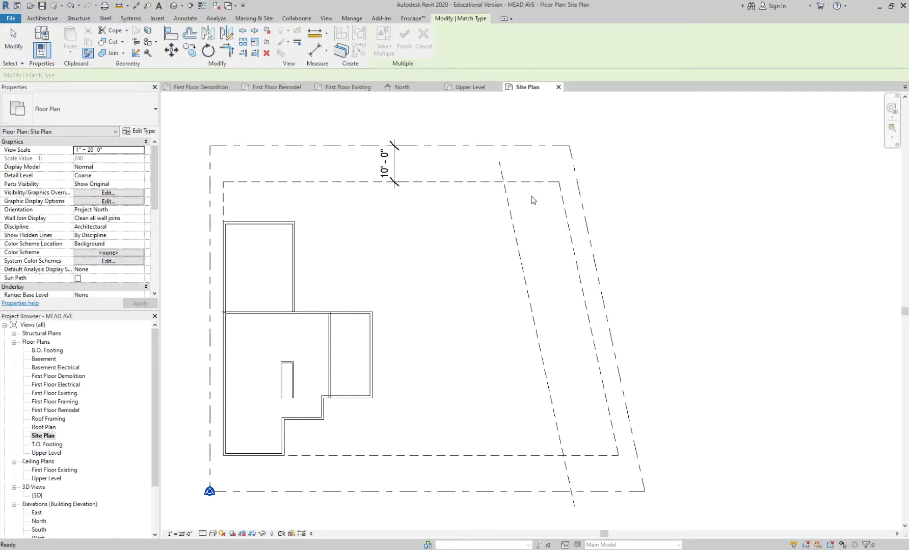
key(Escape)
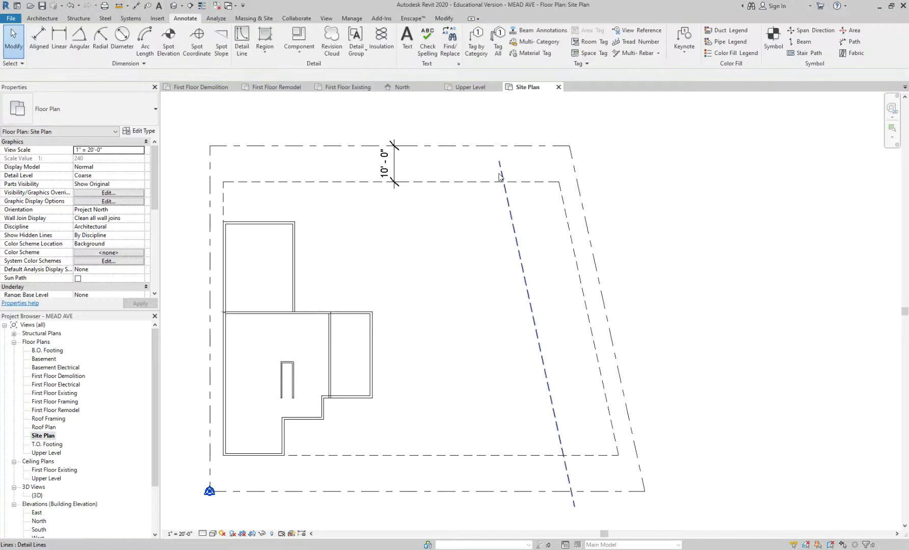
Trim both ends of the 20' east offset line to the north and south setback lines.
click(502, 176)
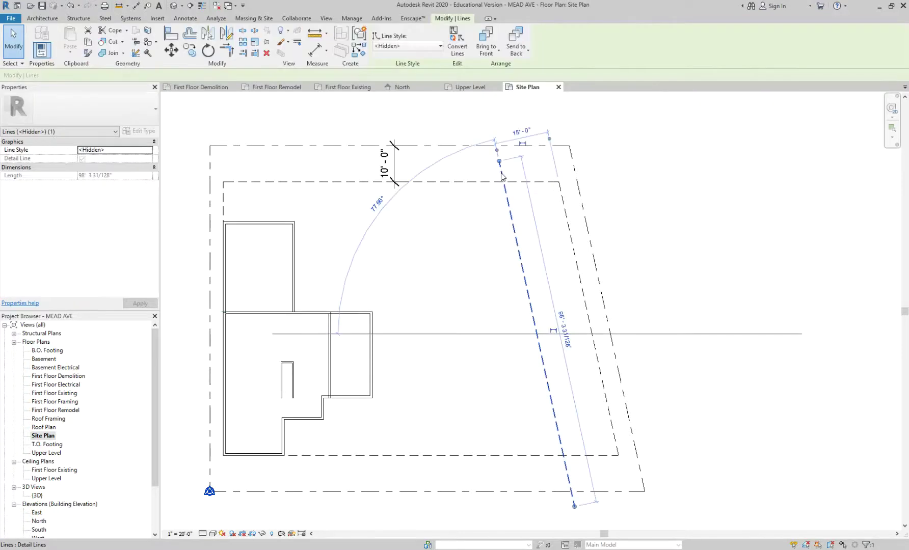
click(254, 53)
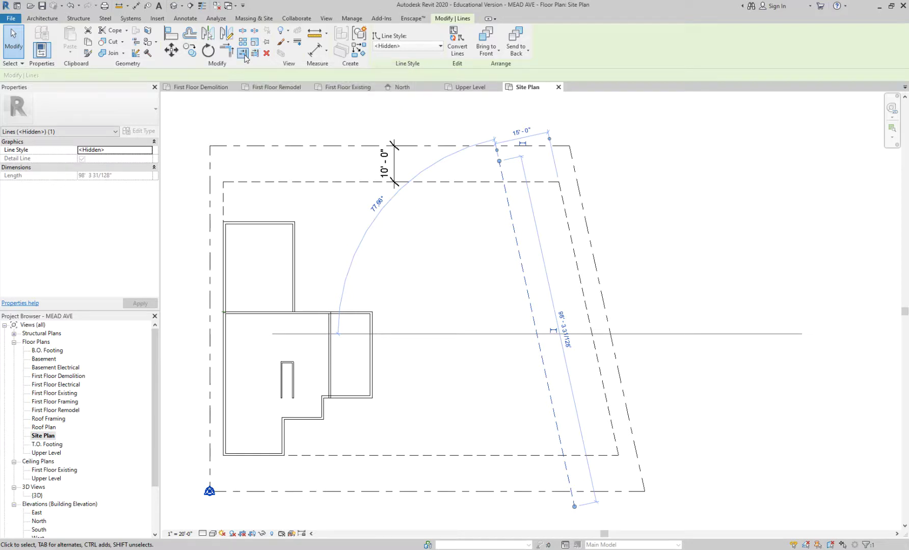
click(489, 182)
click(507, 194)
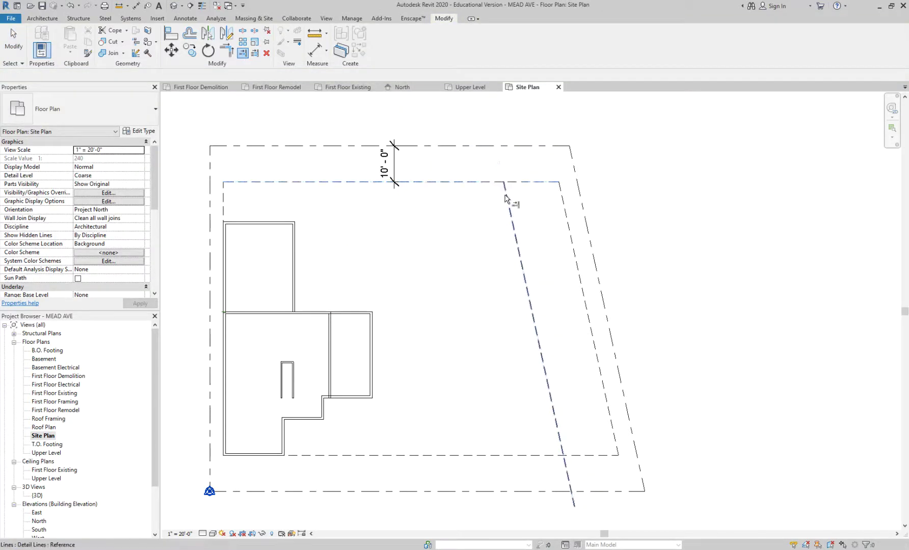
scroll(507, 194, down, 1)
click(556, 415)
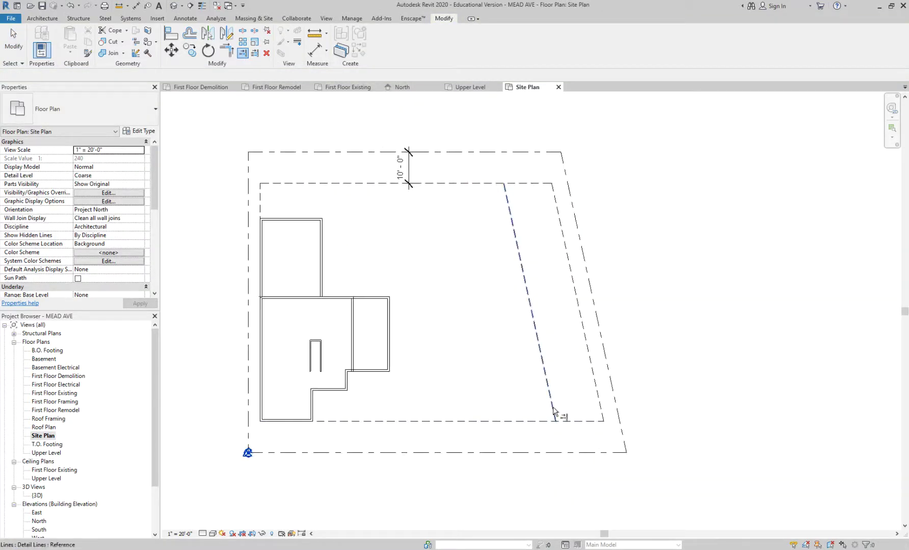
key(Escape)
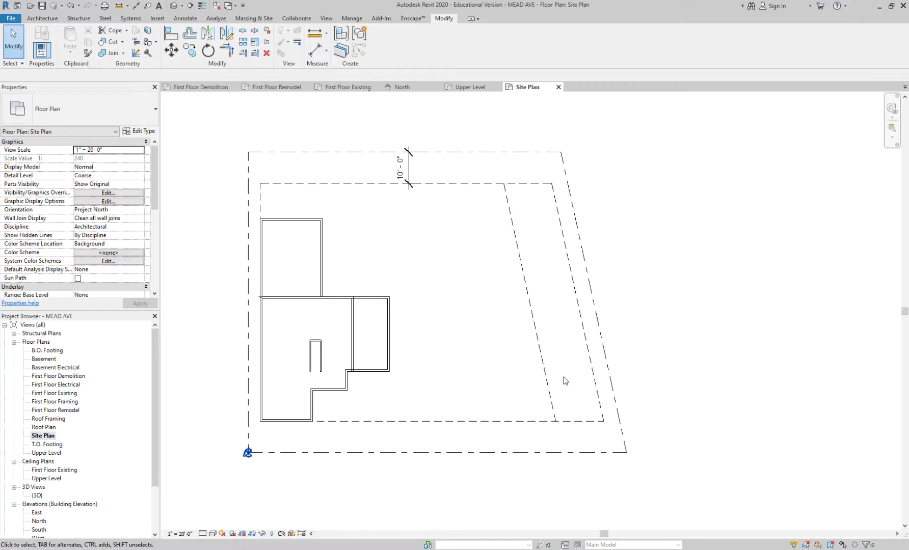
Add aligned dimensions from the east property line to the 20' and 5' offset setback lines.
scroll(604, 359, up, 2)
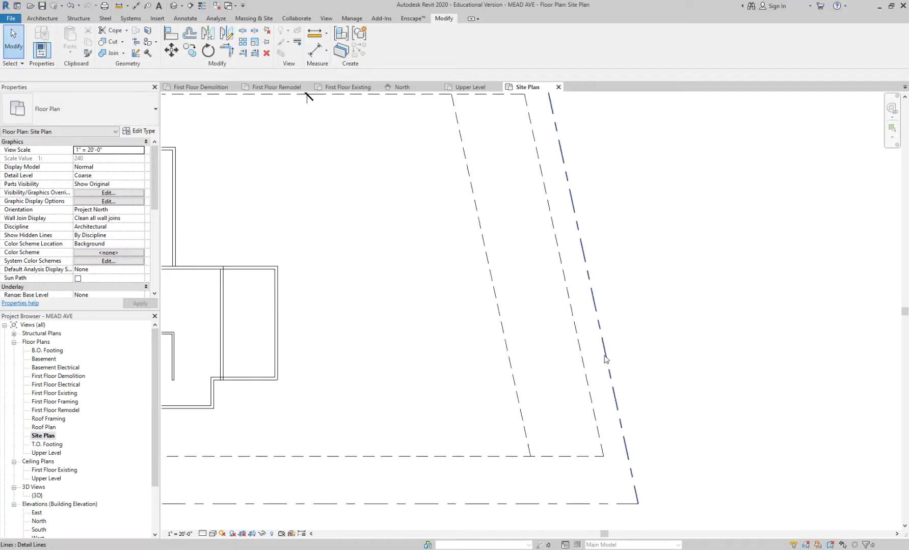
scroll(601, 332, down, 1)
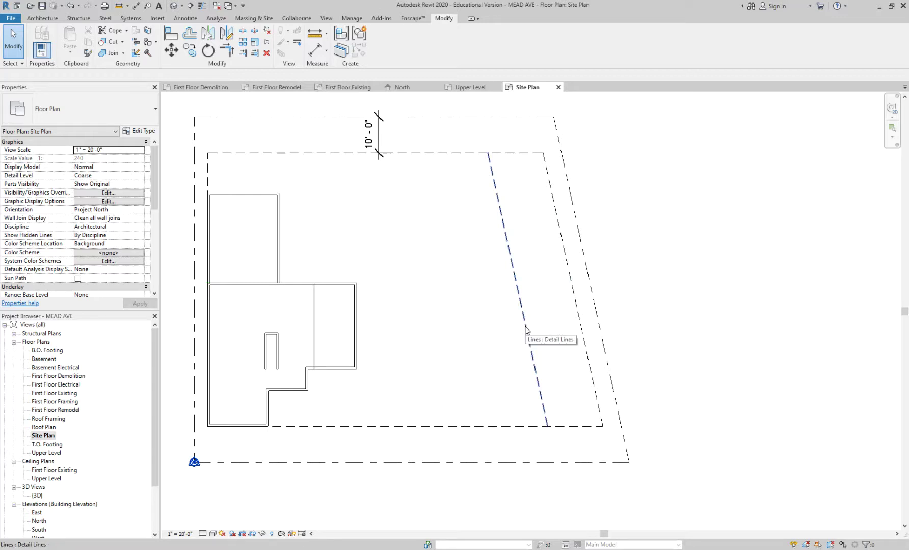
scroll(526, 330, down, 1)
scroll(497, 347, up, 1)
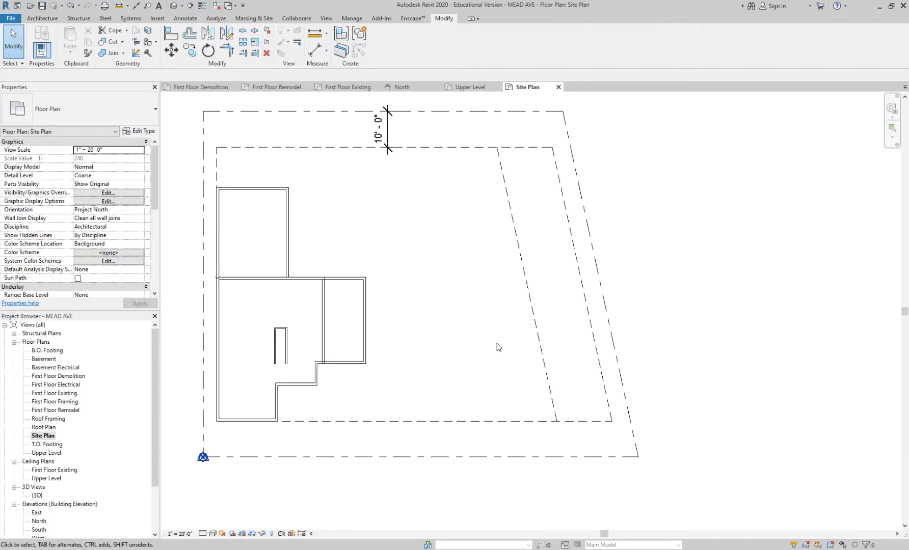
key(d)
key(i)
click(534, 316)
click(605, 303)
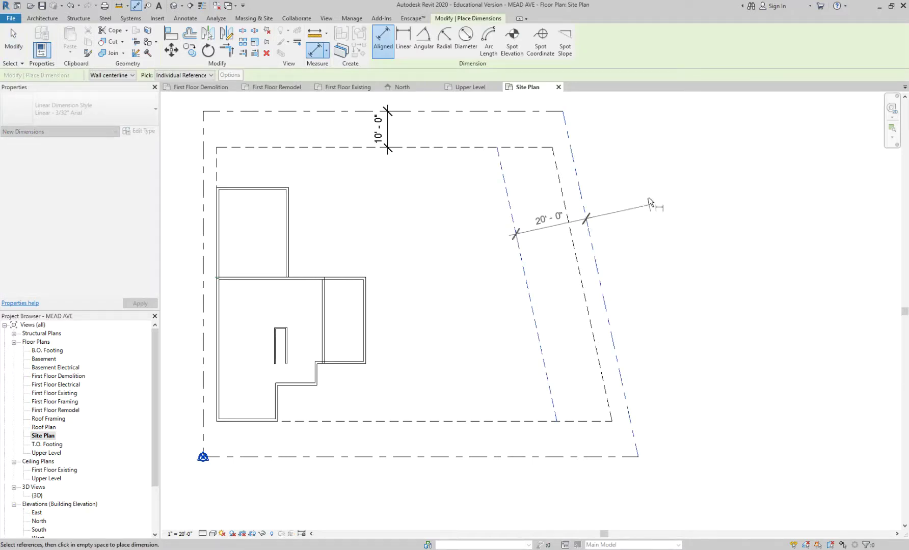
click(653, 179)
click(581, 239)
click(591, 240)
click(586, 260)
Add aligned dimensions from the south and west setback lines to their neighbouring property lines.
click(383, 422)
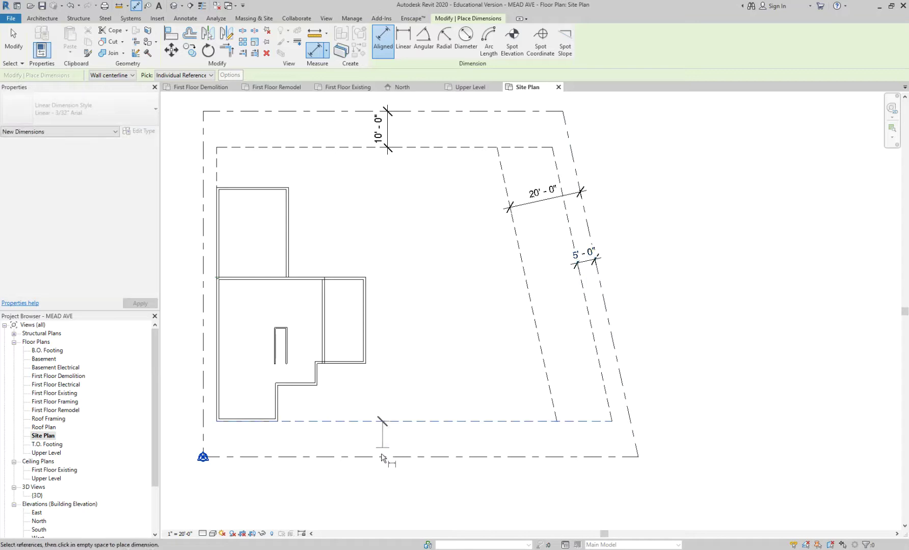
click(383, 457)
click(382, 440)
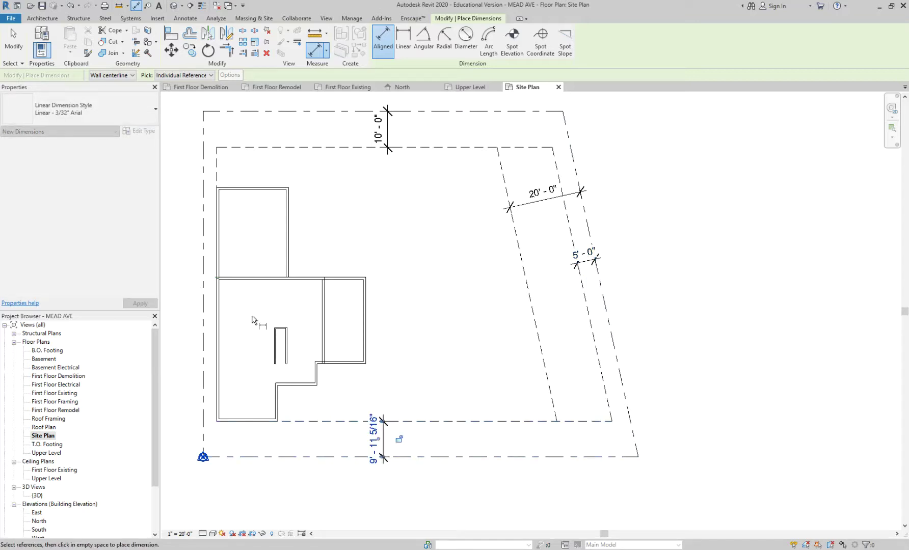
click(216, 244)
click(204, 176)
click(180, 175)
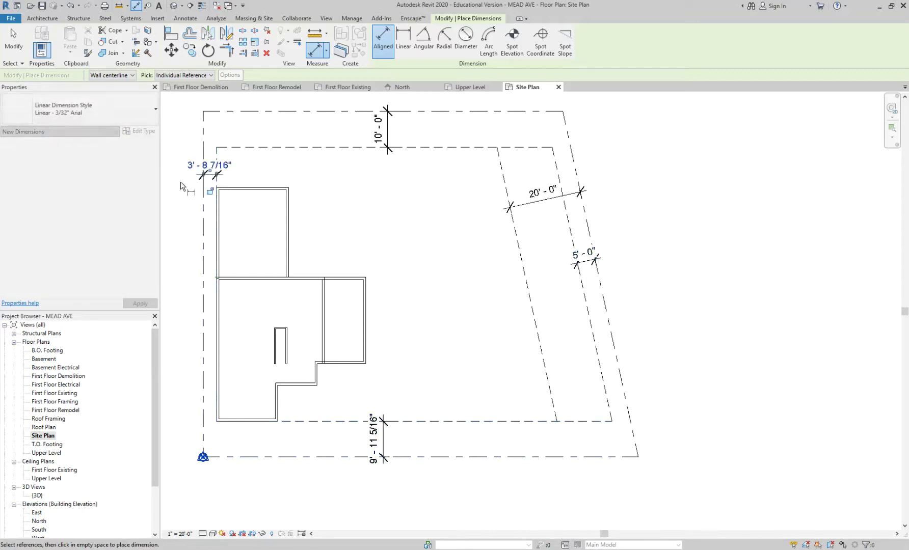
key(Escape)
key(Escape)
scroll(365, 210, down, 1)
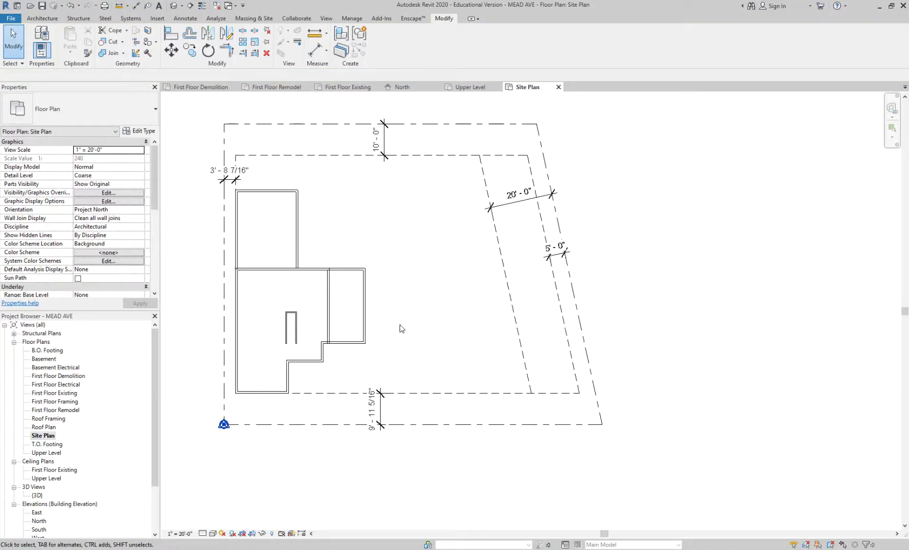
Delete the dimensions of the south and west setbacks.
middle_drag(400, 341, 454, 342)
click(436, 406)
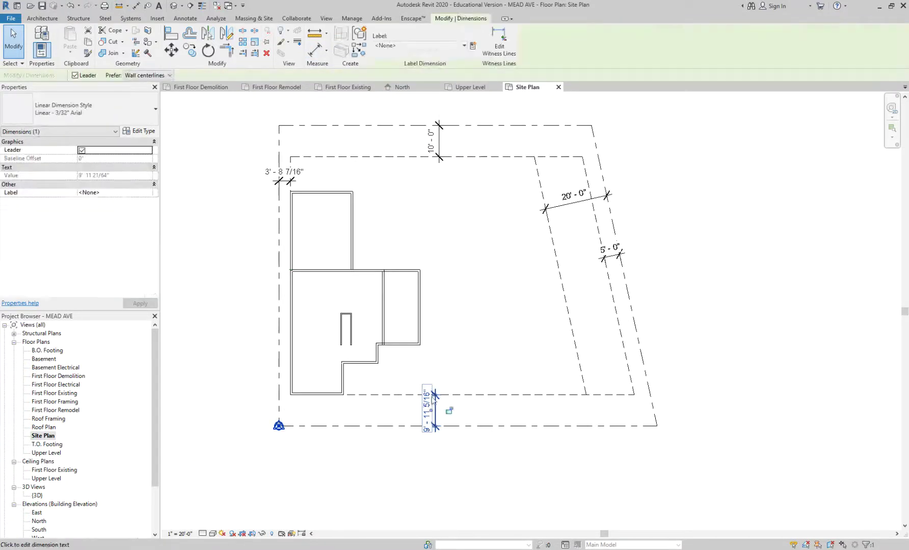
key(Delete)
click(284, 175)
key(Delete)
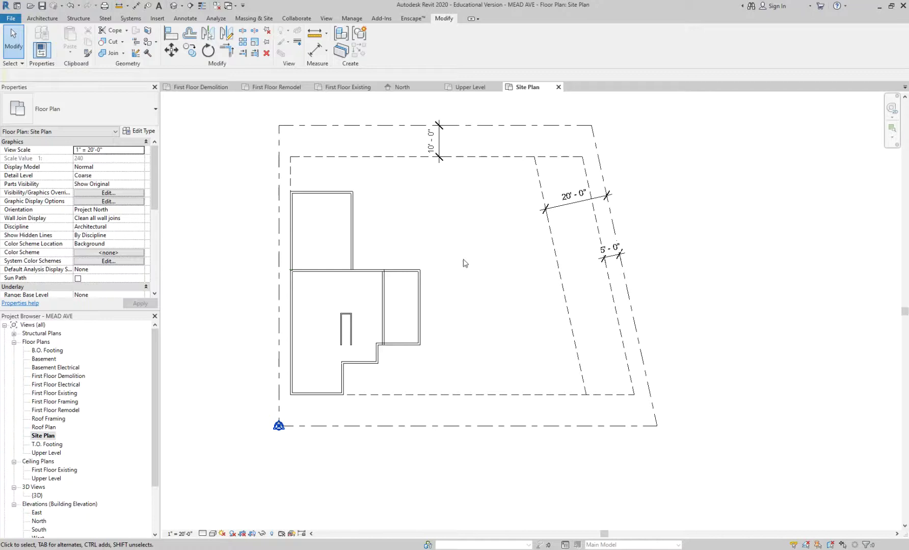
scroll(465, 262, up, 1)
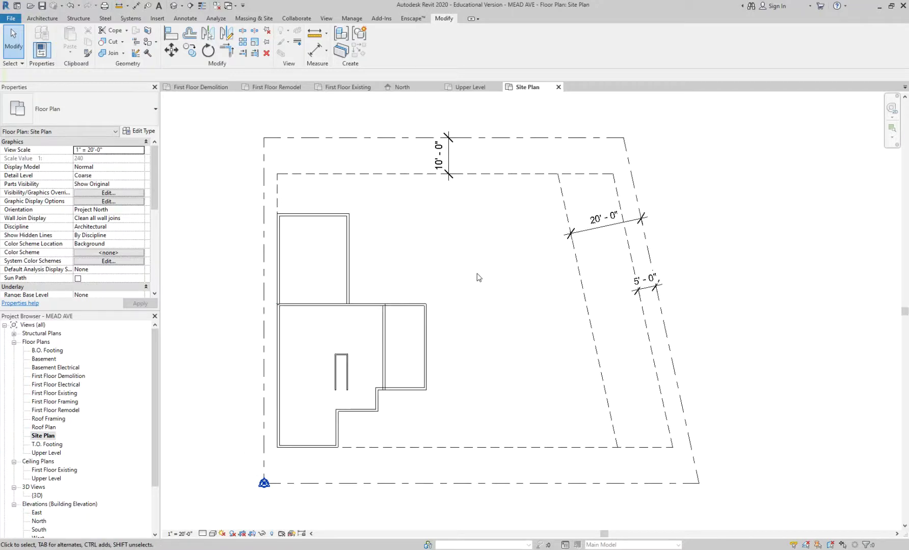